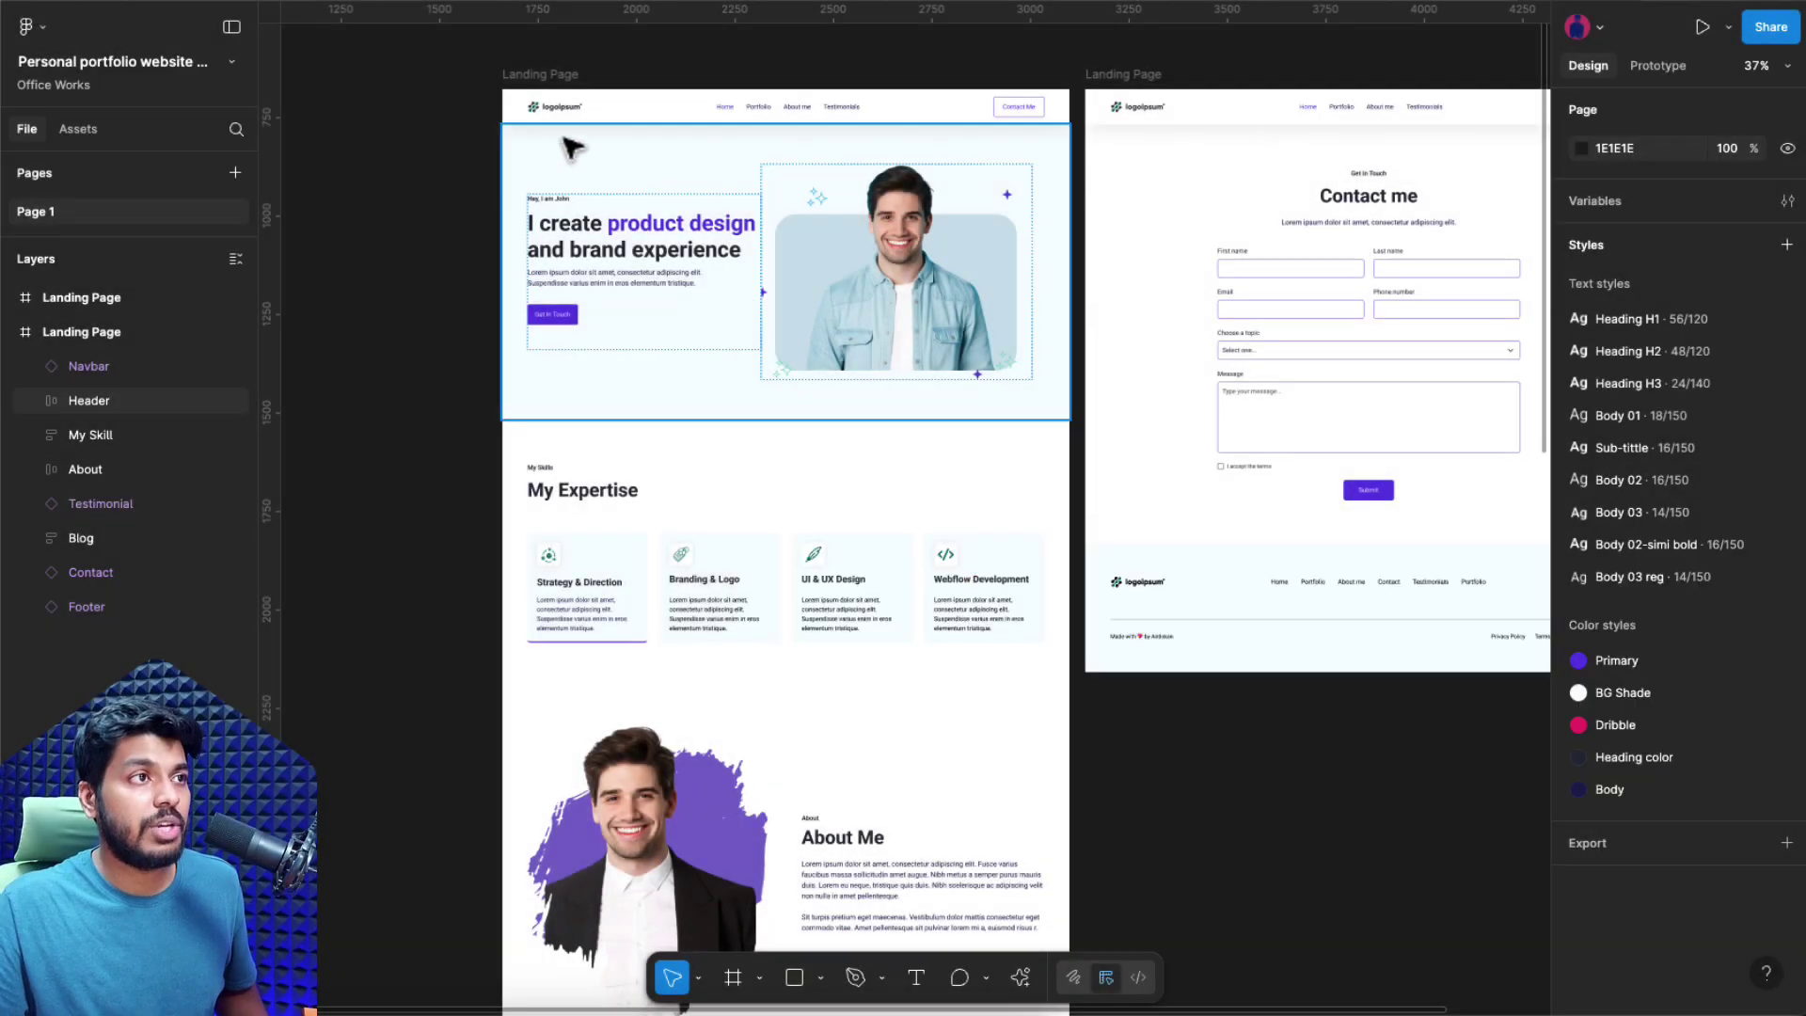
- Copy the Landing Page frame that contains the full portfolio design
click(532, 90)
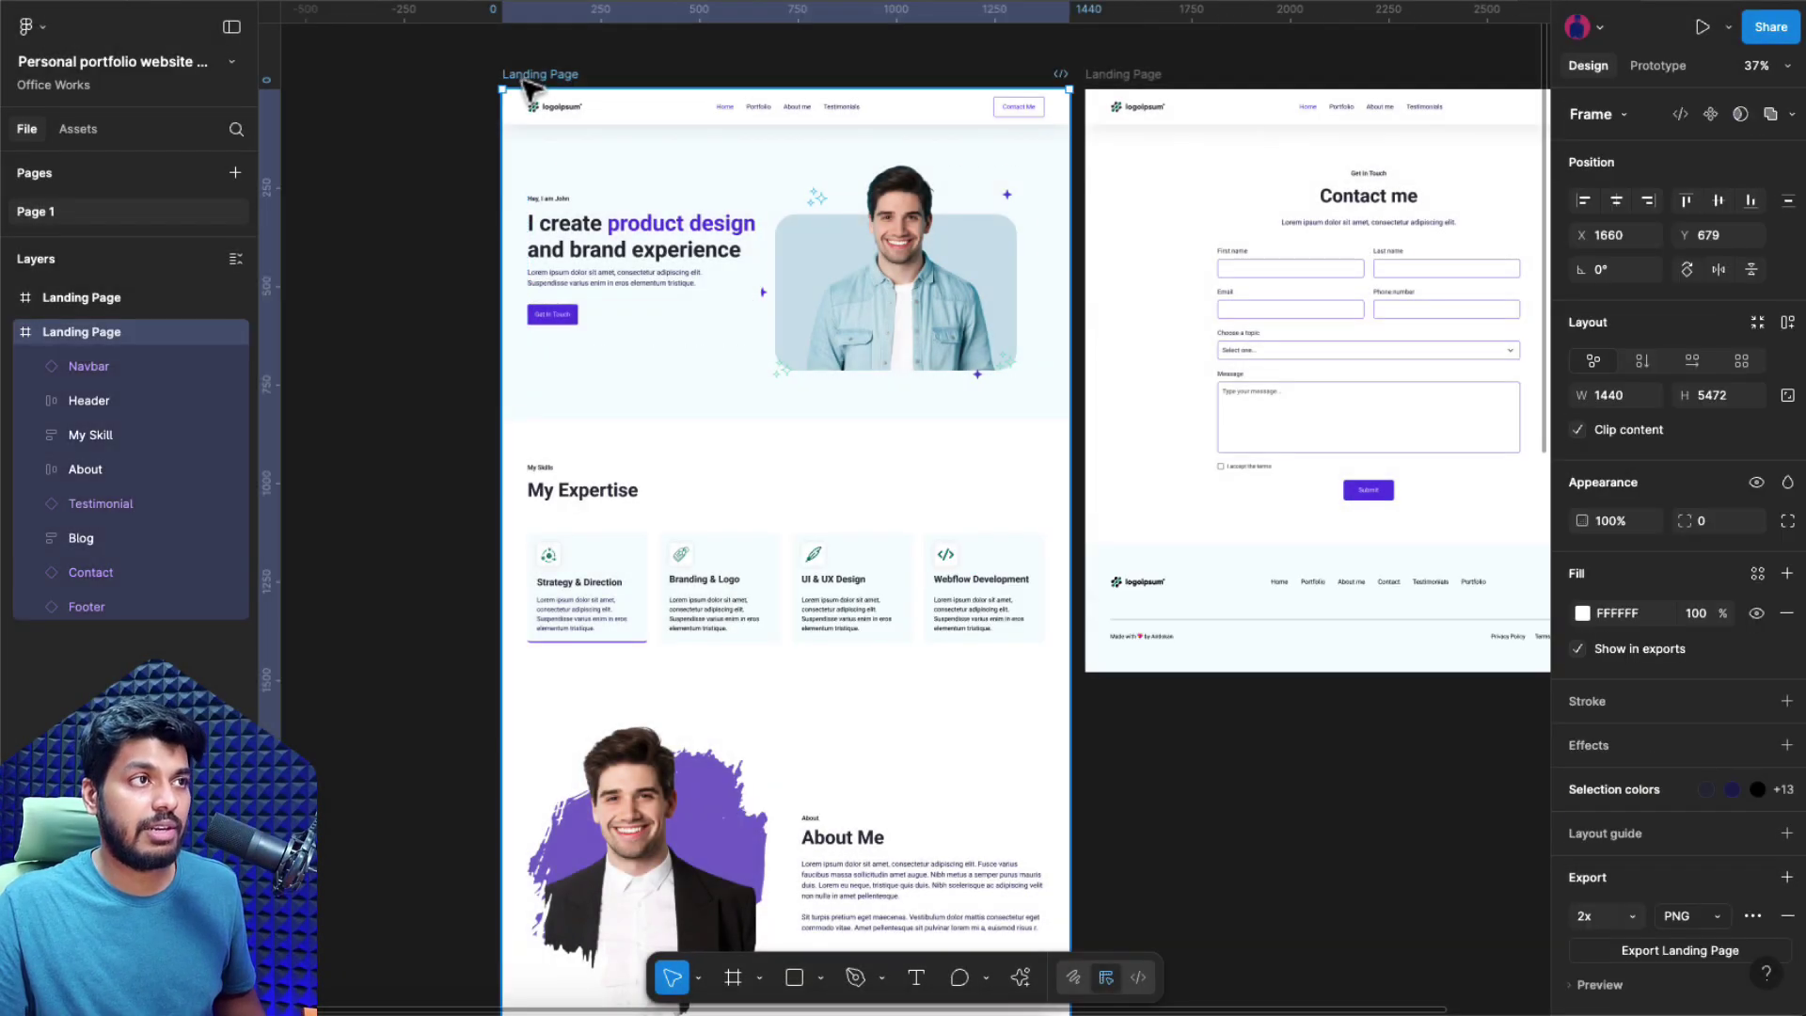
right_click(525, 87)
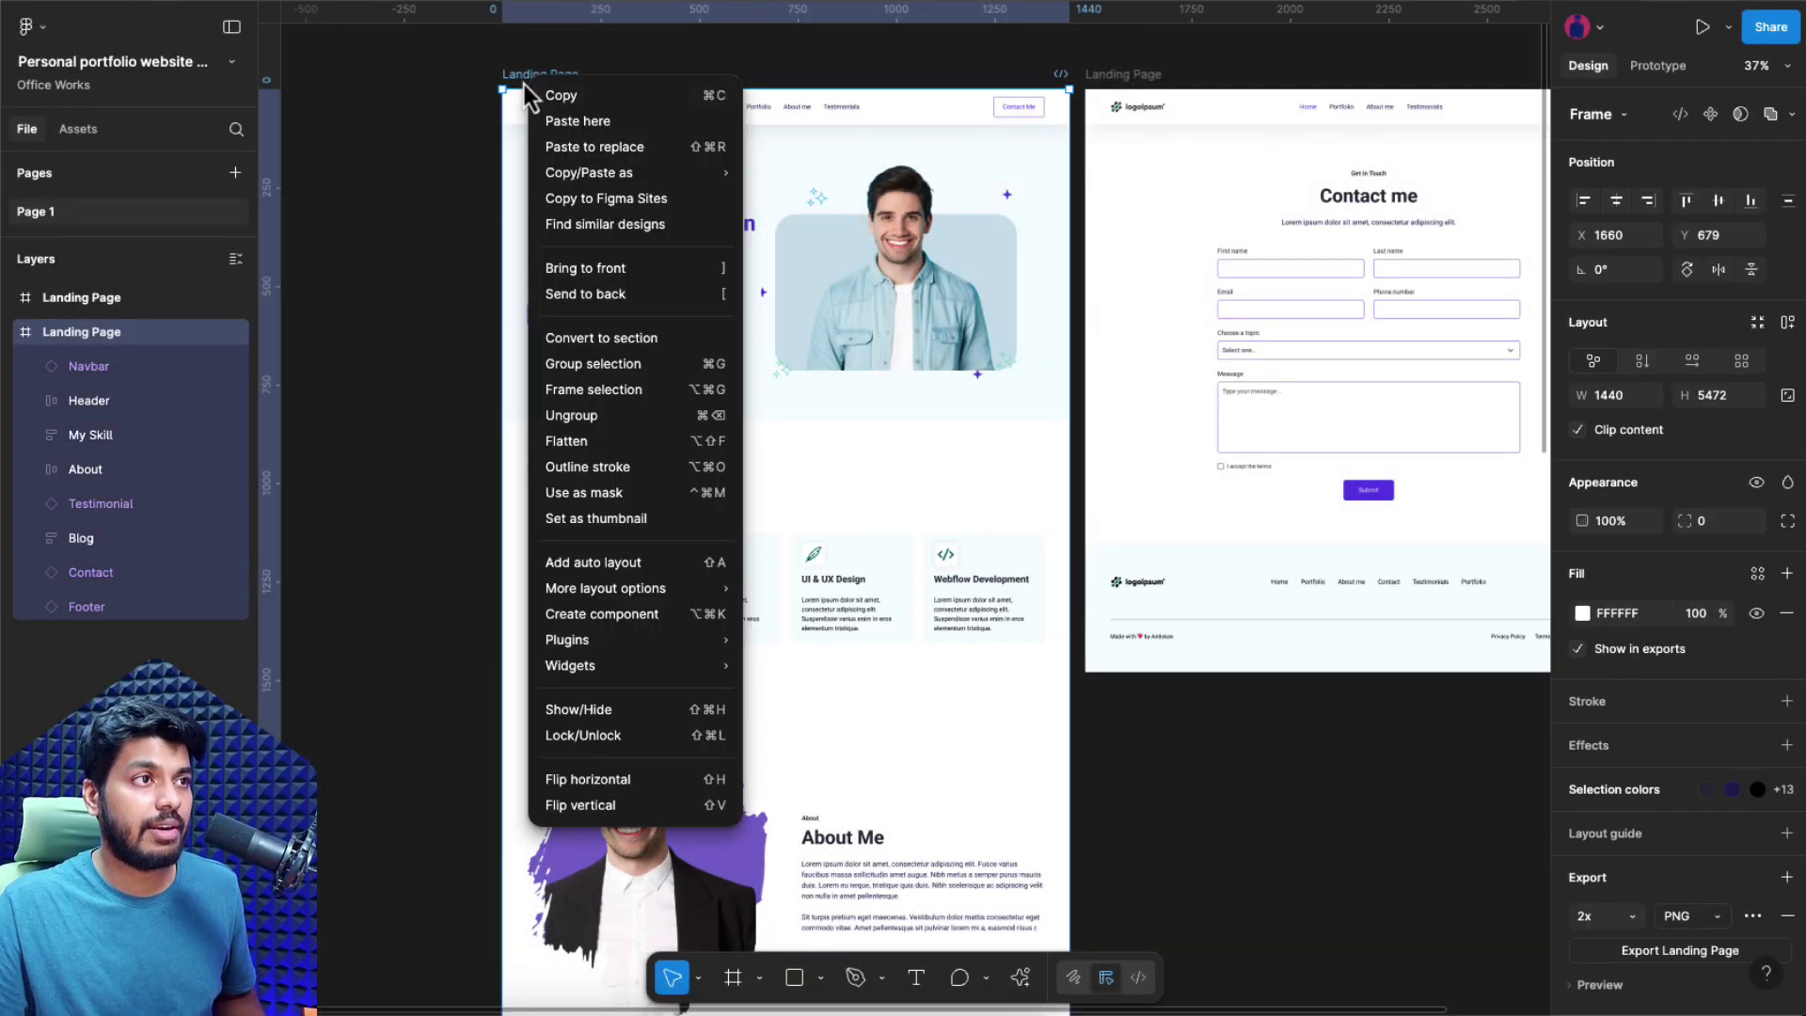
click(628, 103)
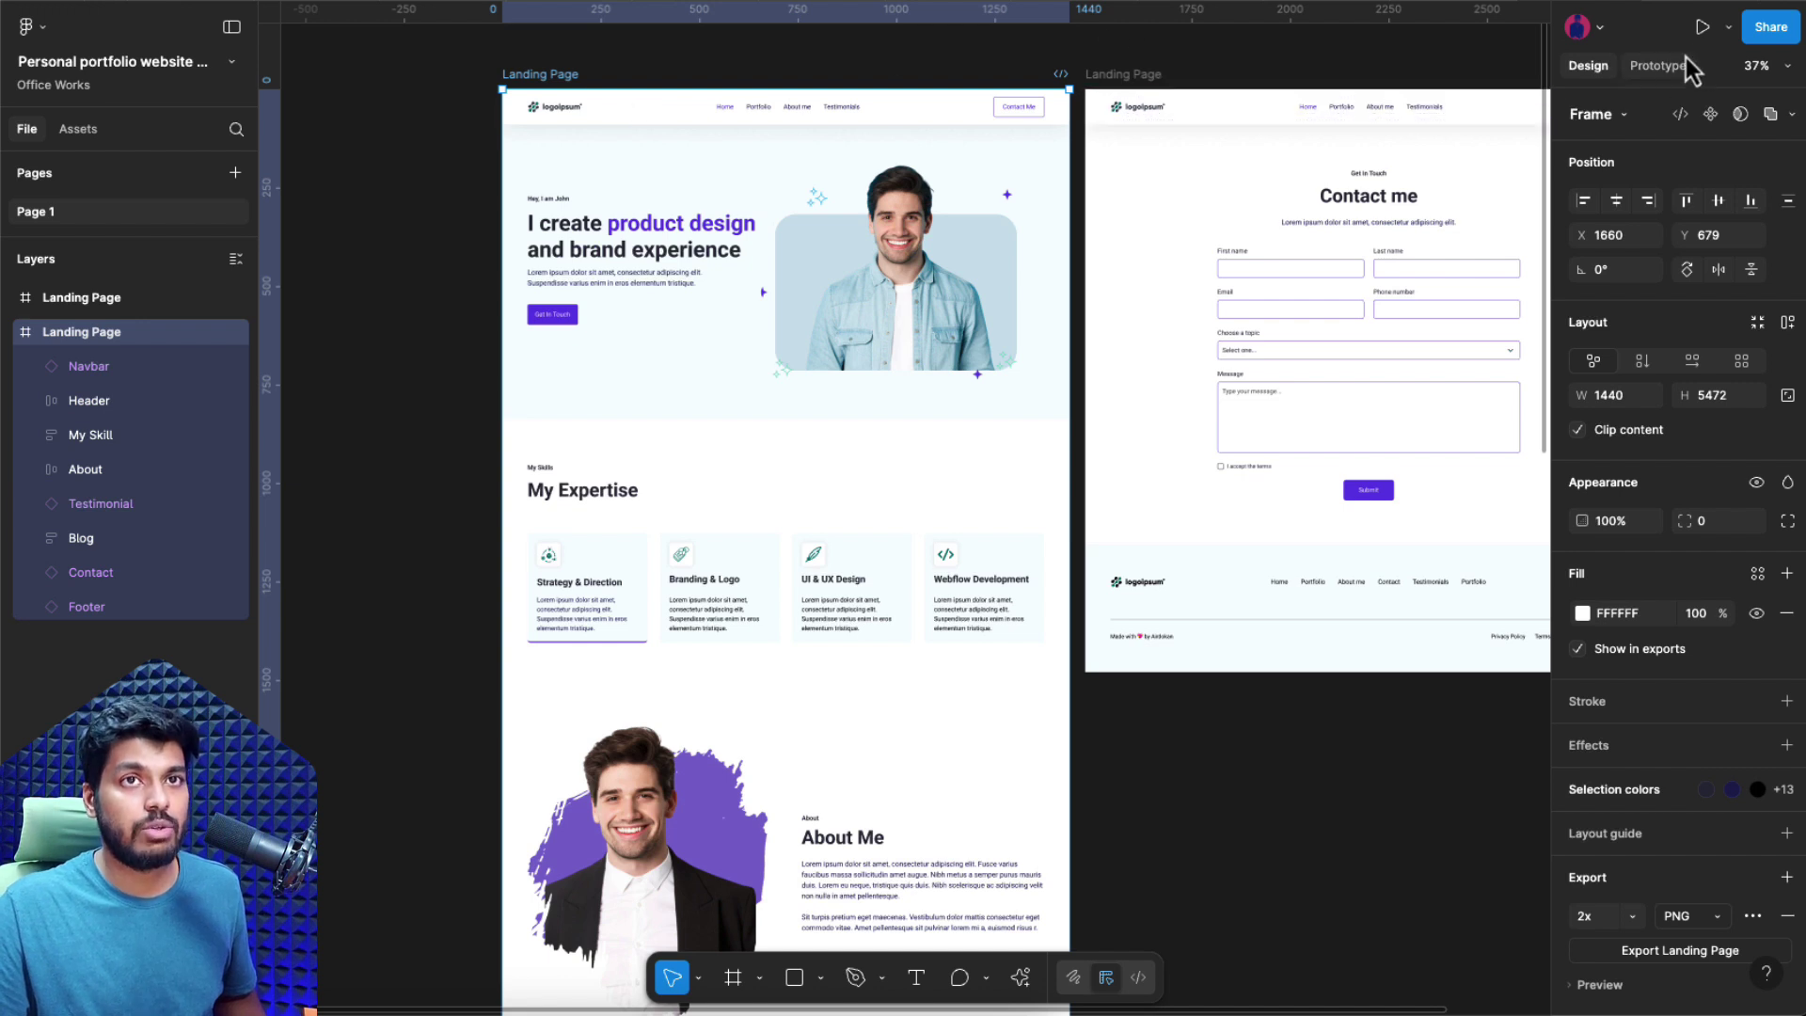
- Create a new Figma Site file and dismiss the website template chooser to start from a blank site
click(1672, 4)
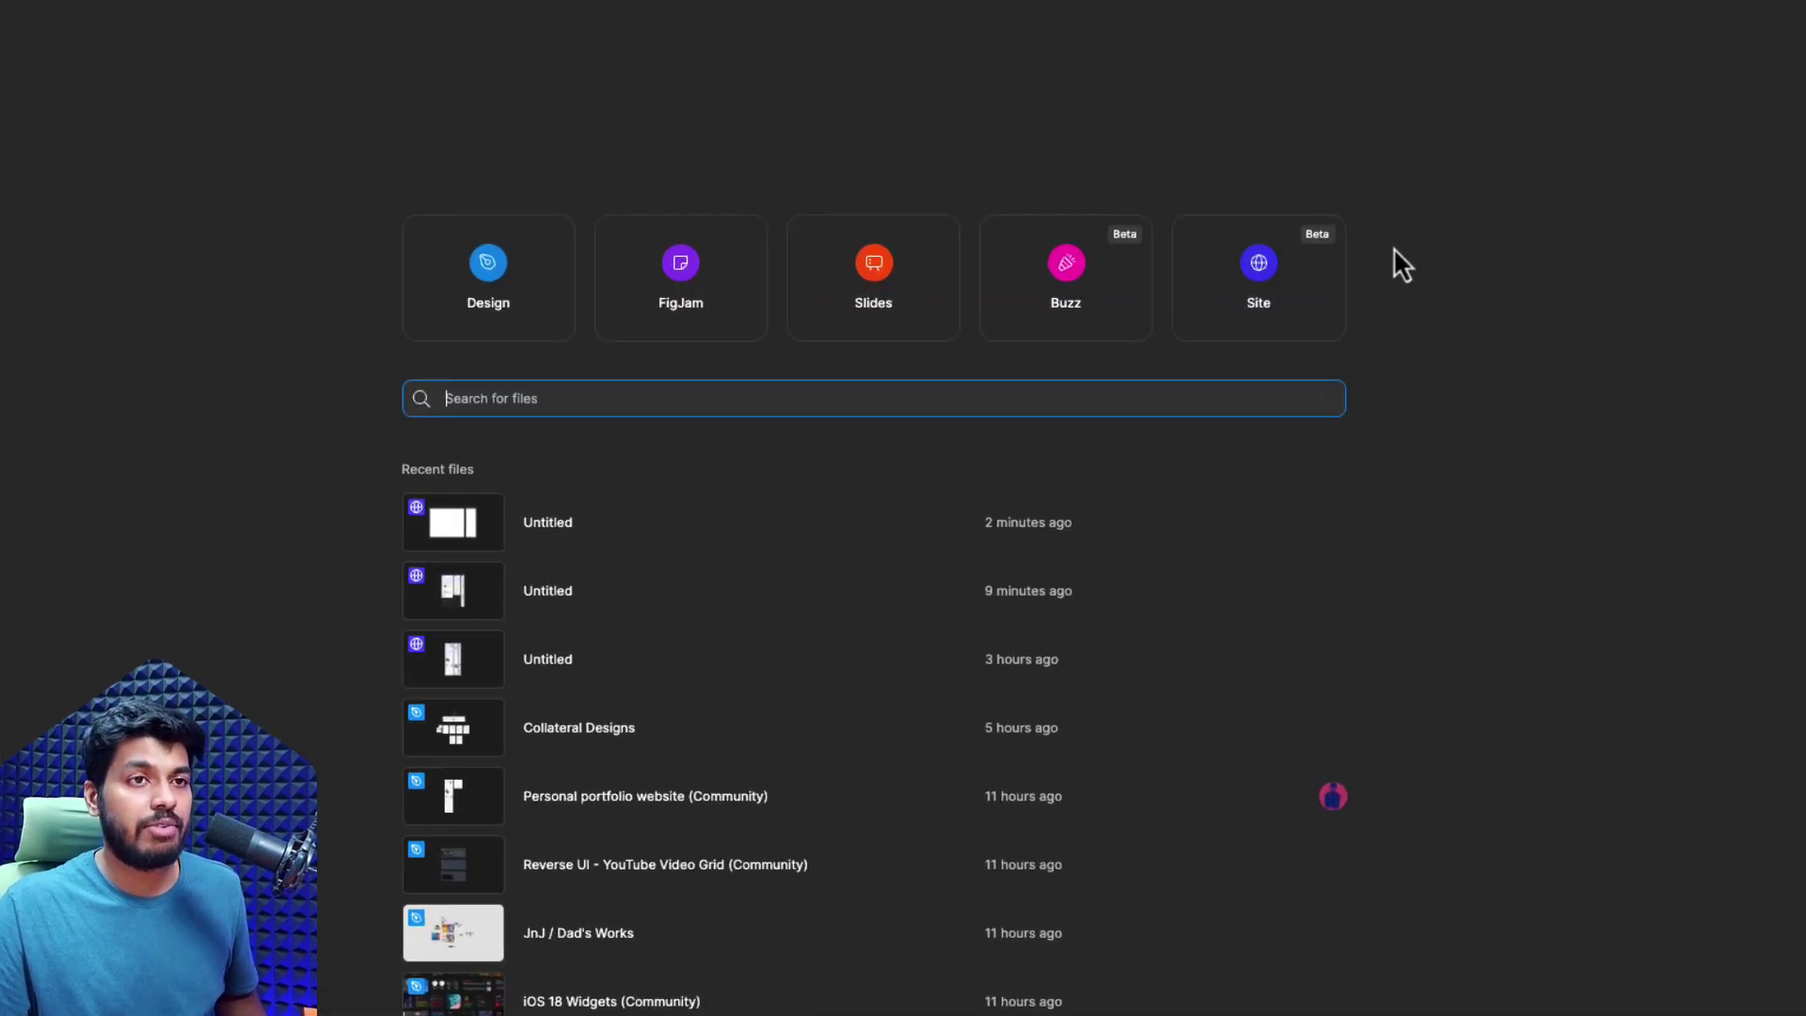
click(1346, 390)
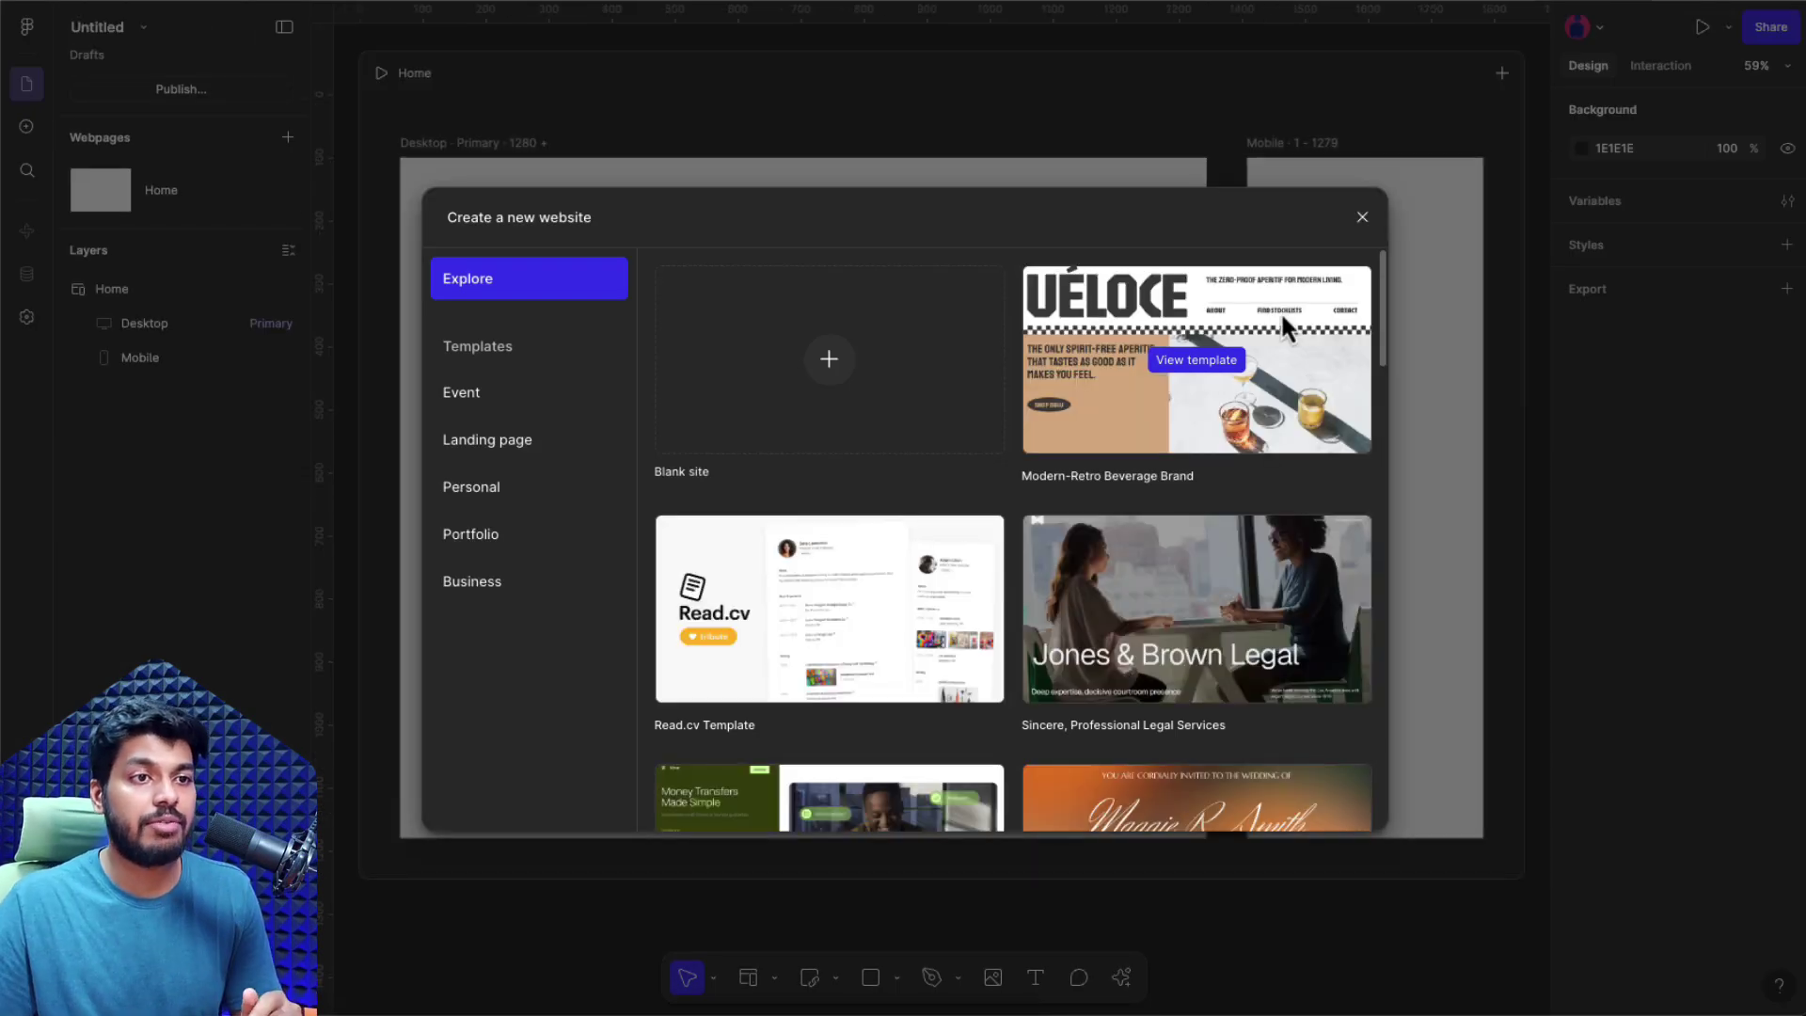
click(1362, 218)
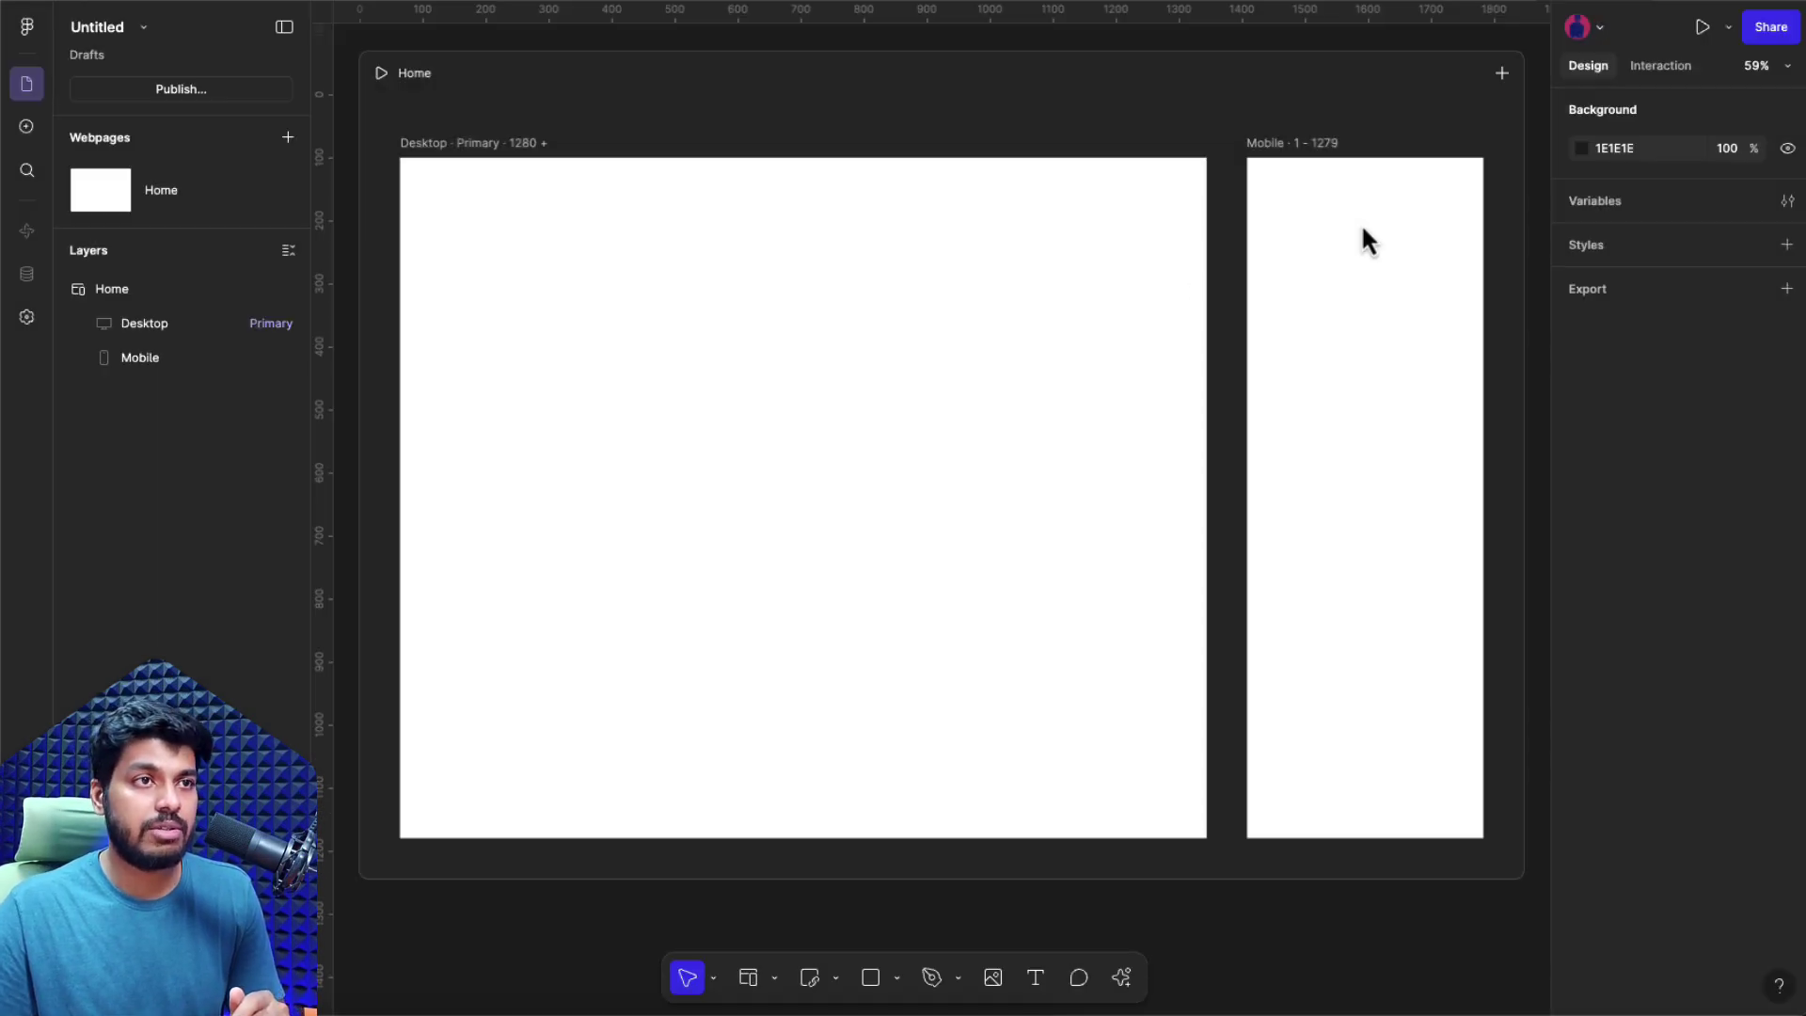
- Paste the copied landing page into the Desktop breakpoint and align it to the breakpoint's left and top edges
click(1012, 307)
click(1278, 307)
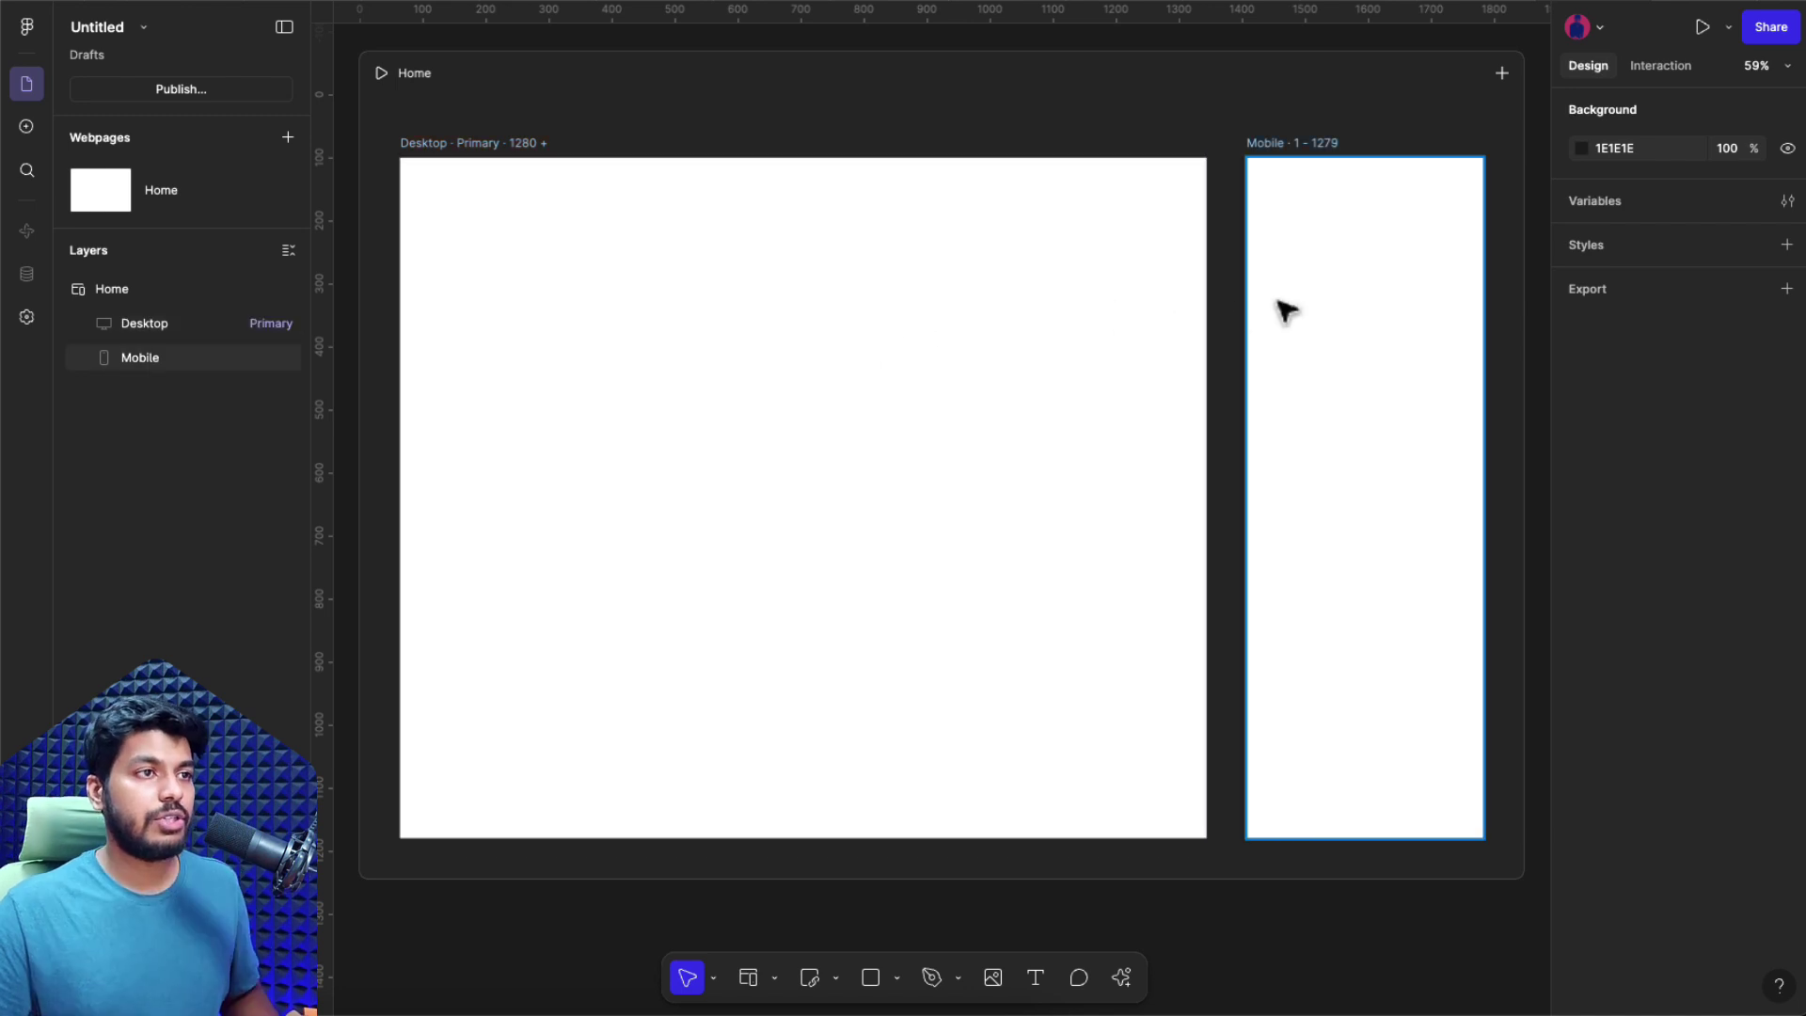
click(474, 200)
right_click(427, 196)
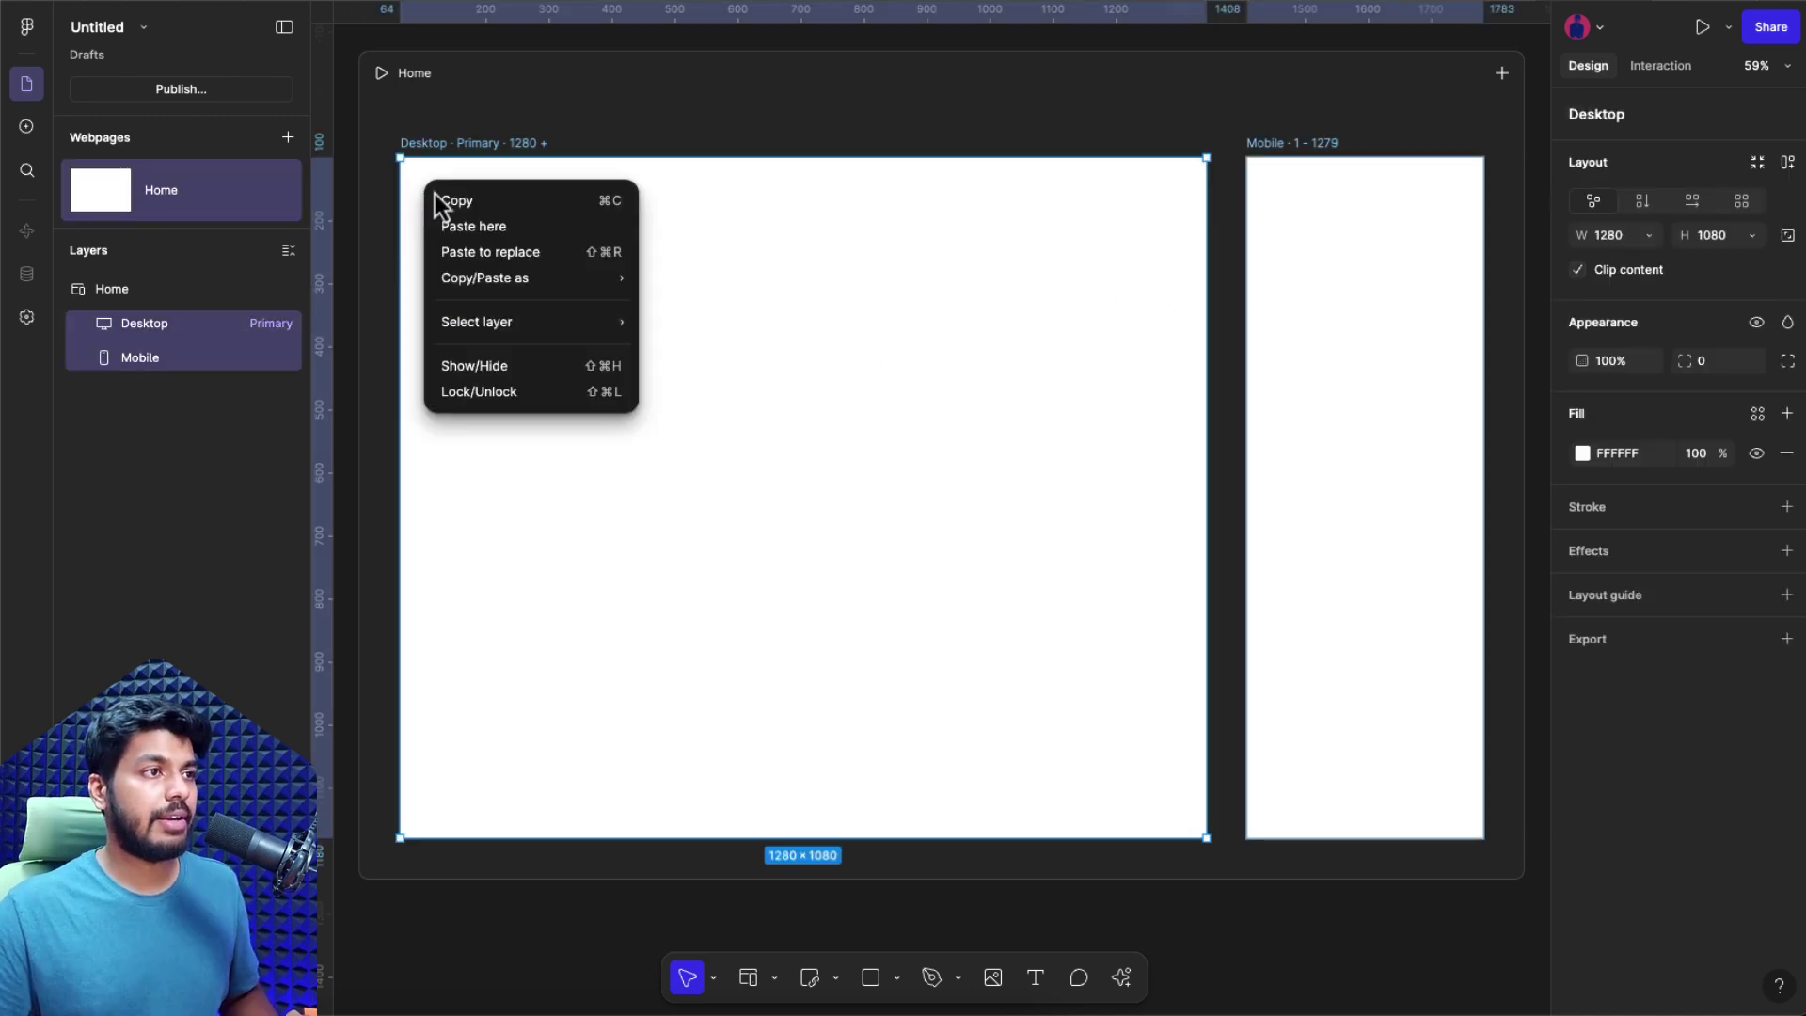
click(504, 233)
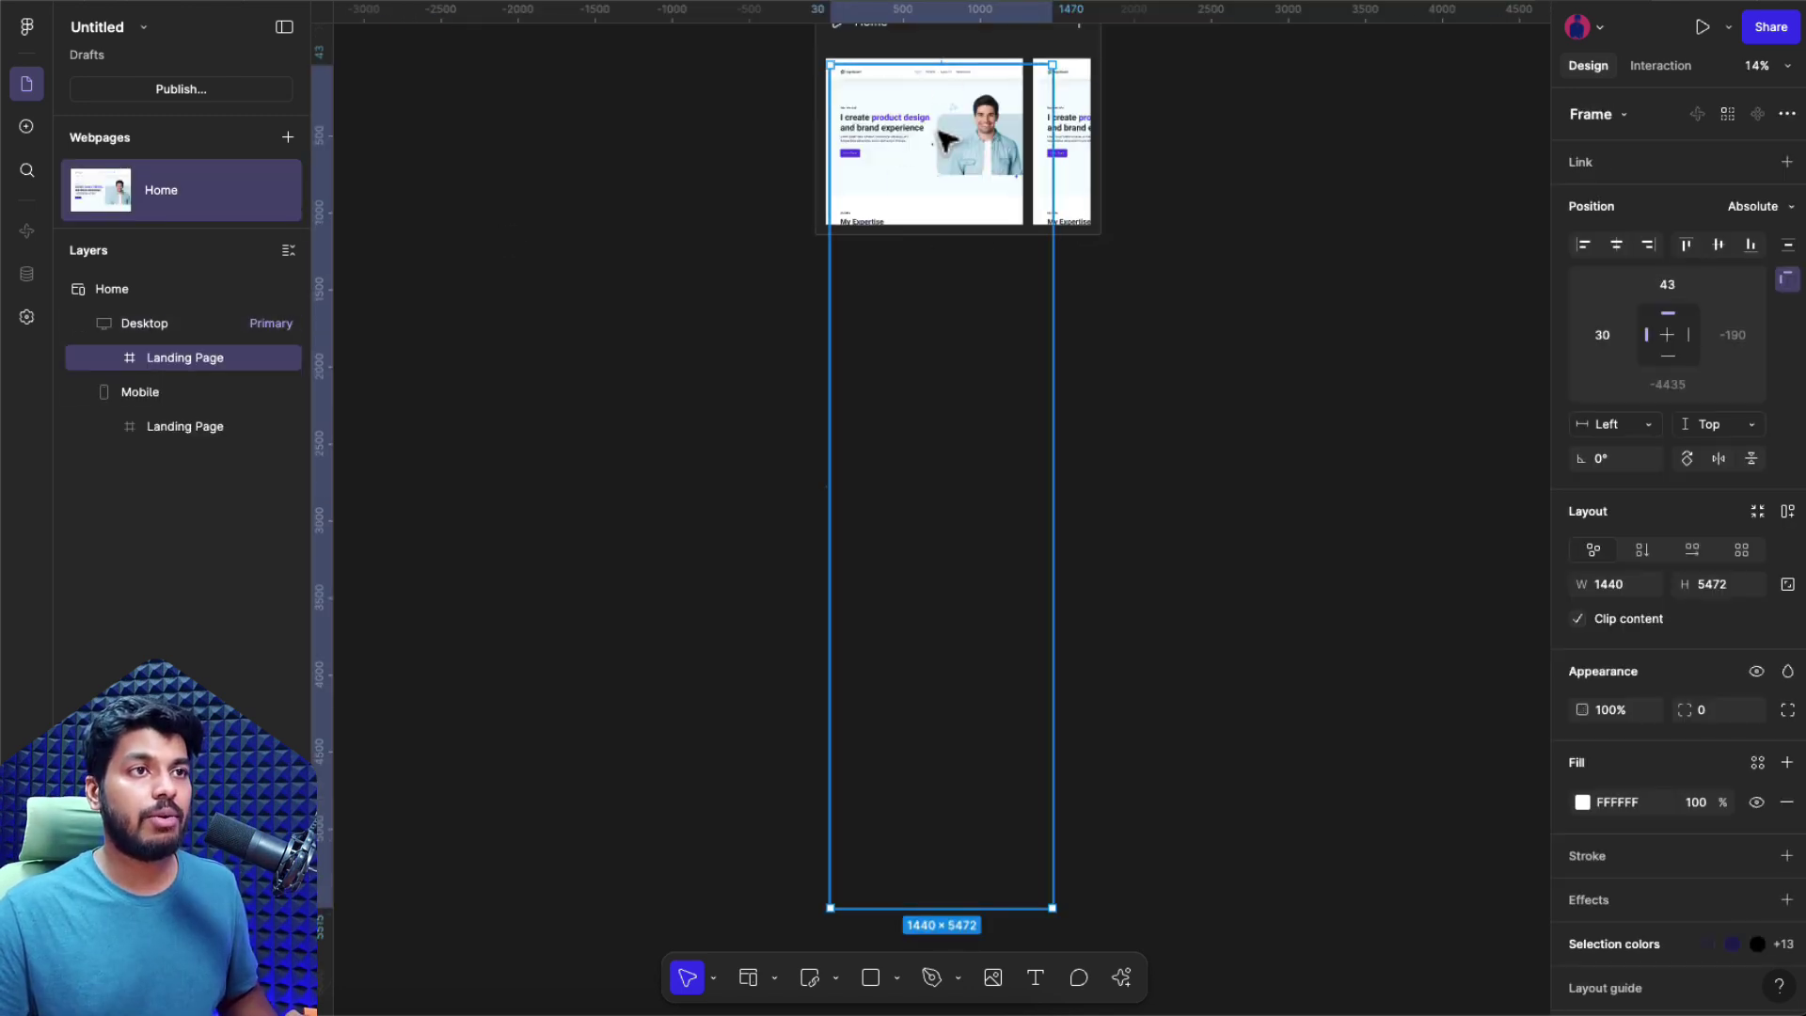
click(1588, 252)
click(1686, 247)
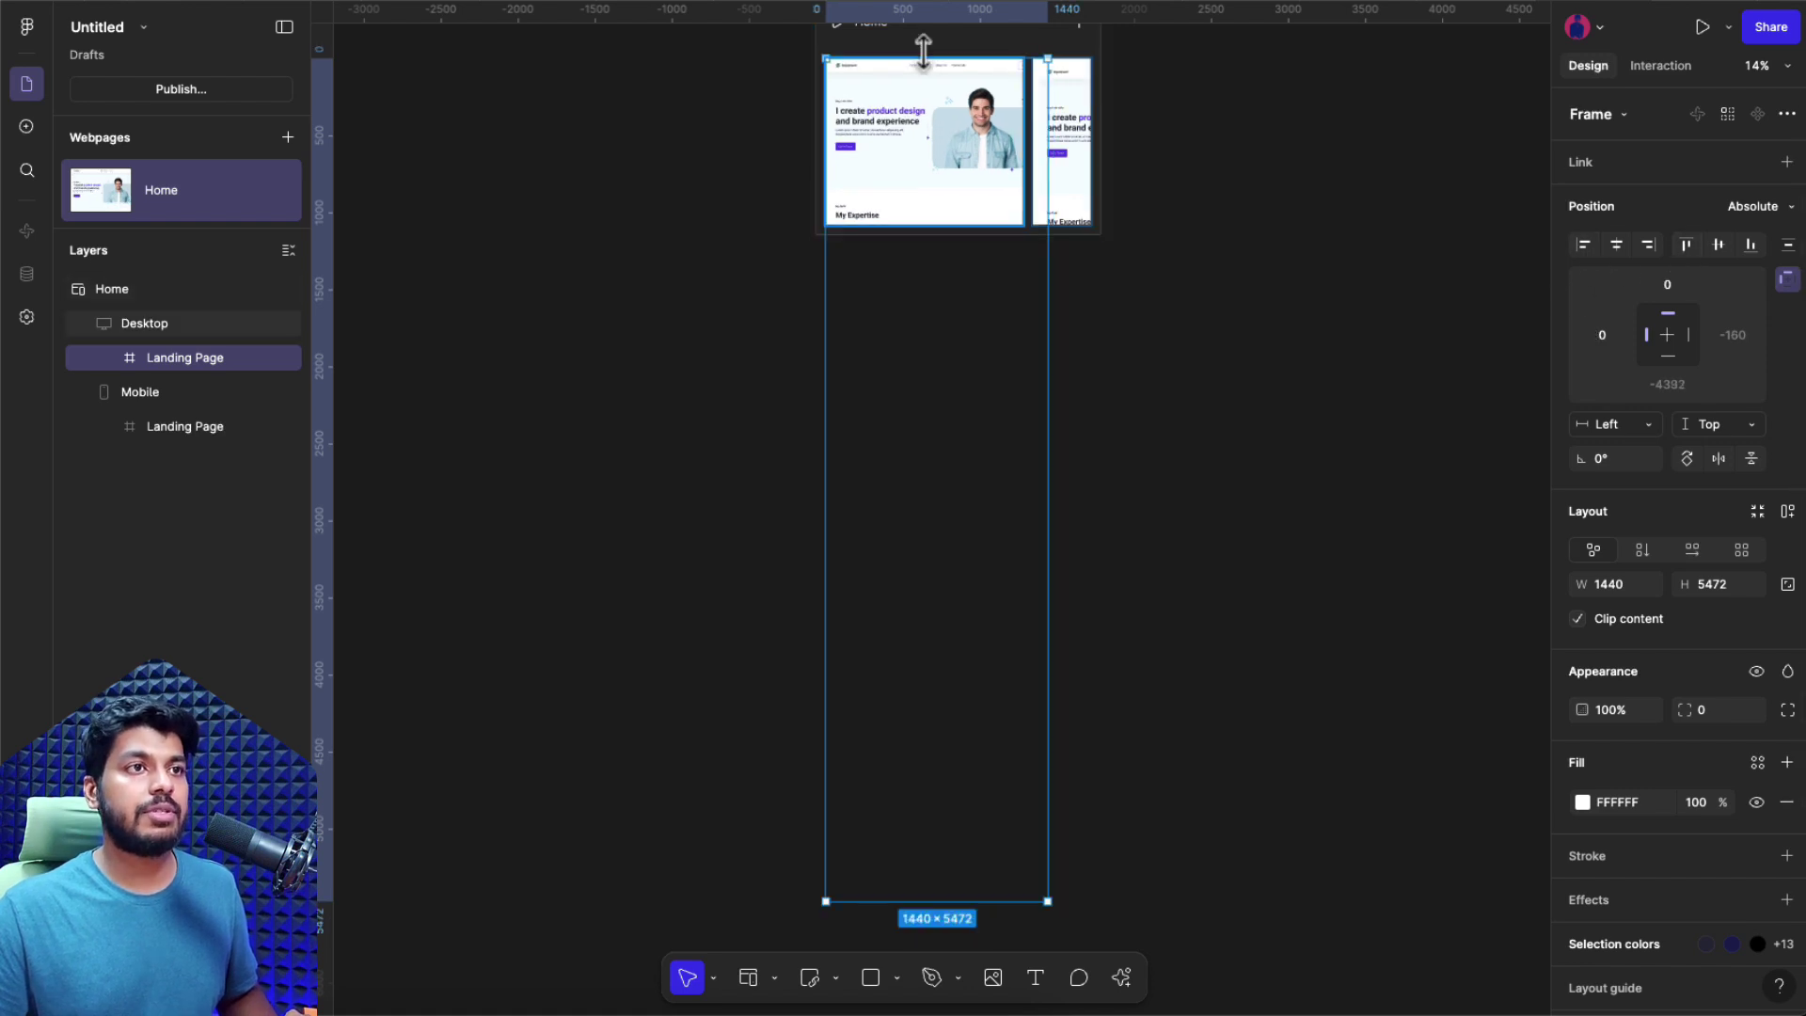
- Scale the Desktop landing page proportionally to 1280 wide with the Scale tool and realign it to the top
scroll(928, 42, up, 5)
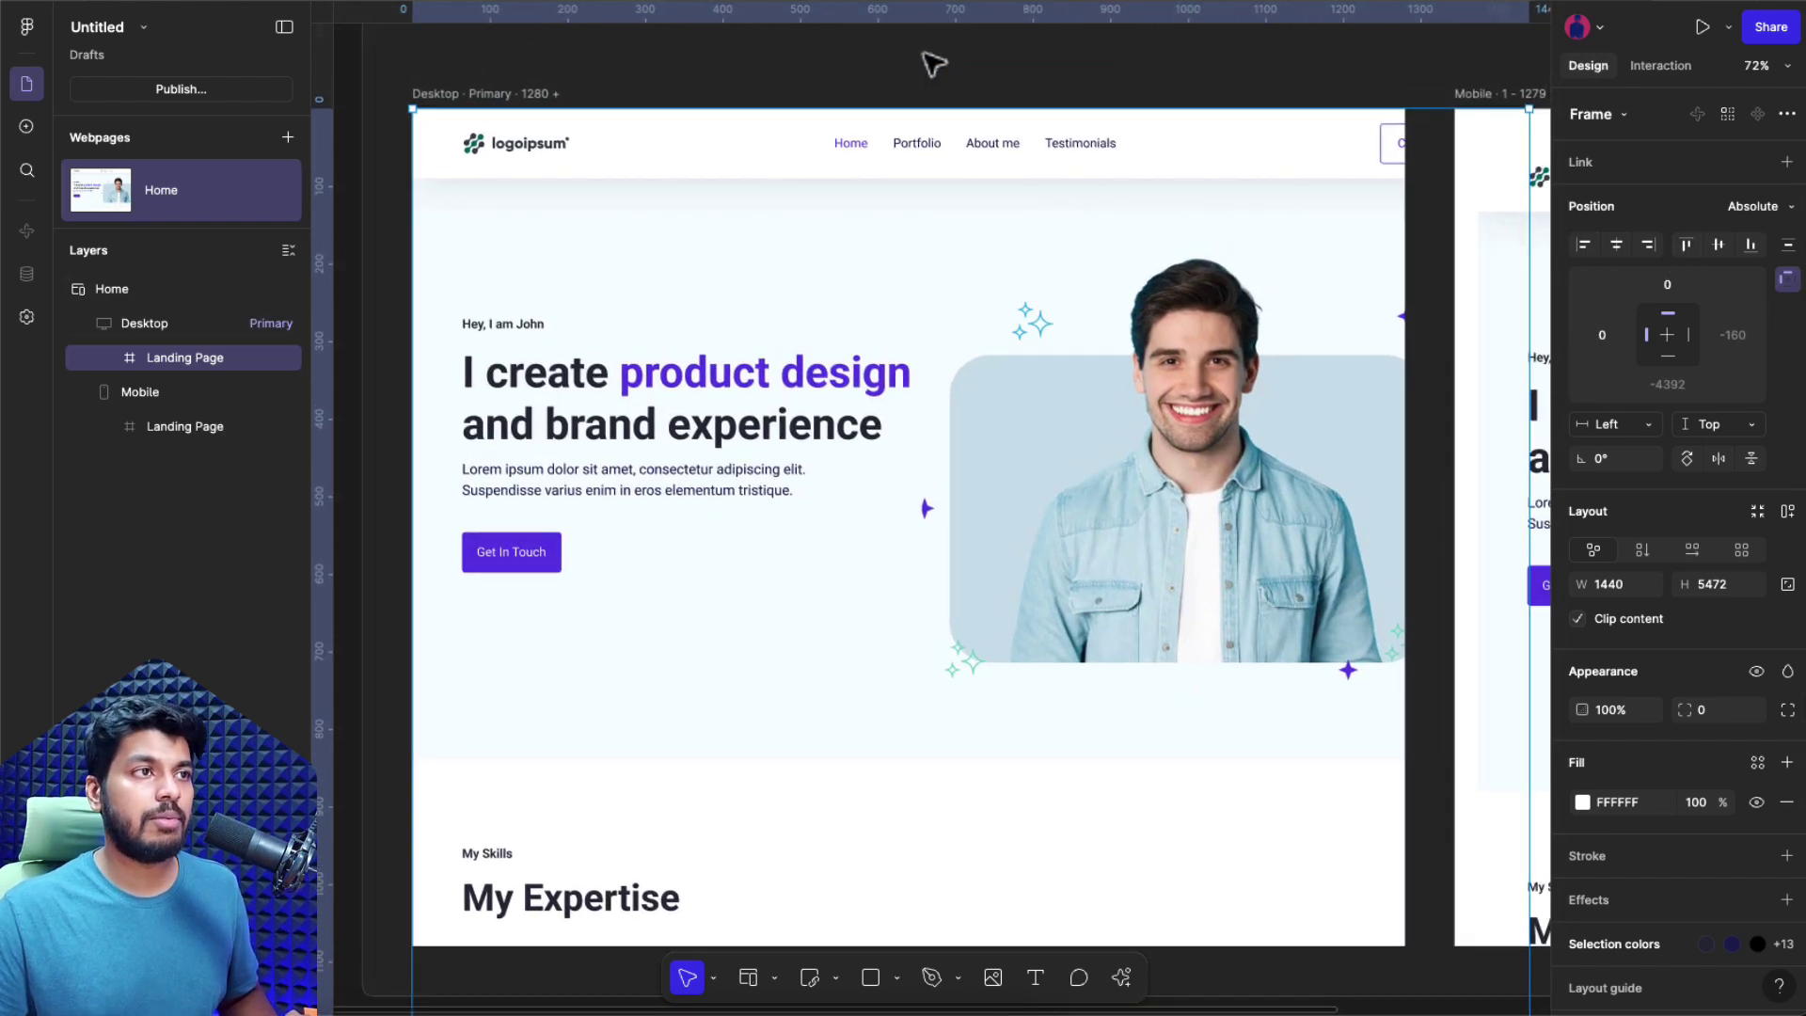
scroll(905, 184, down, 1)
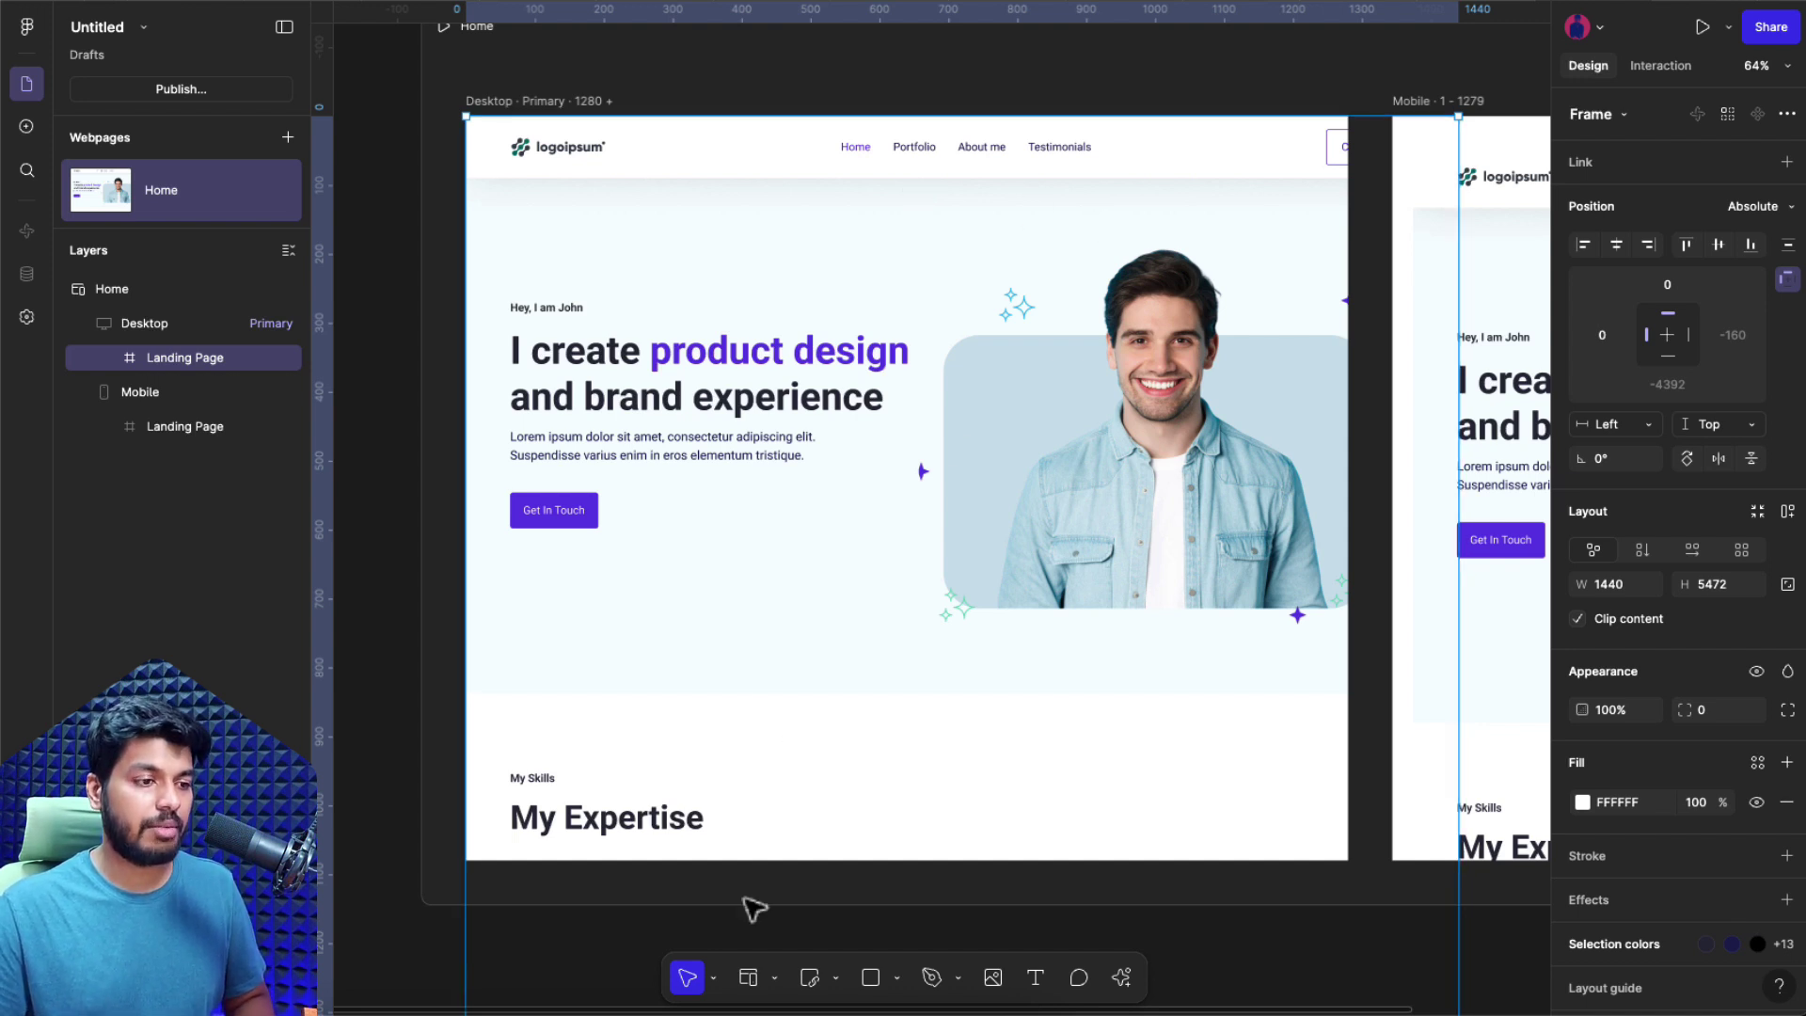
click(714, 976)
click(742, 926)
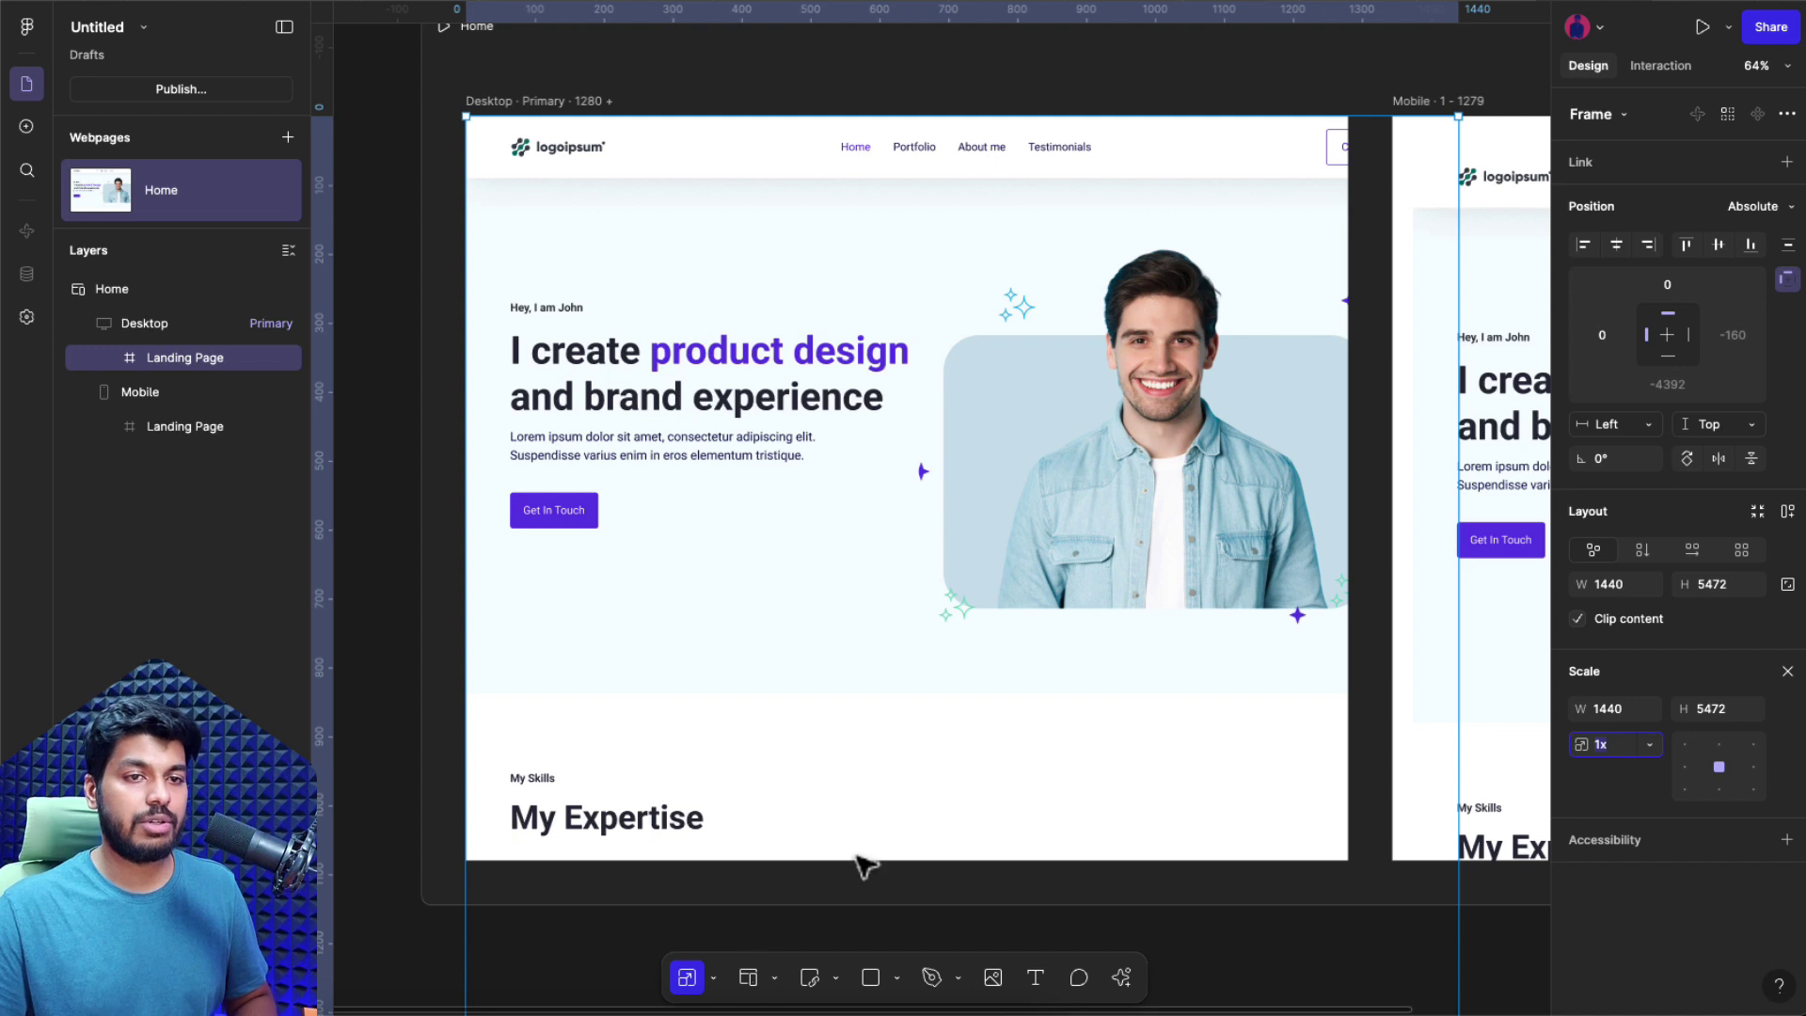
drag(1455, 340, 1350, 374)
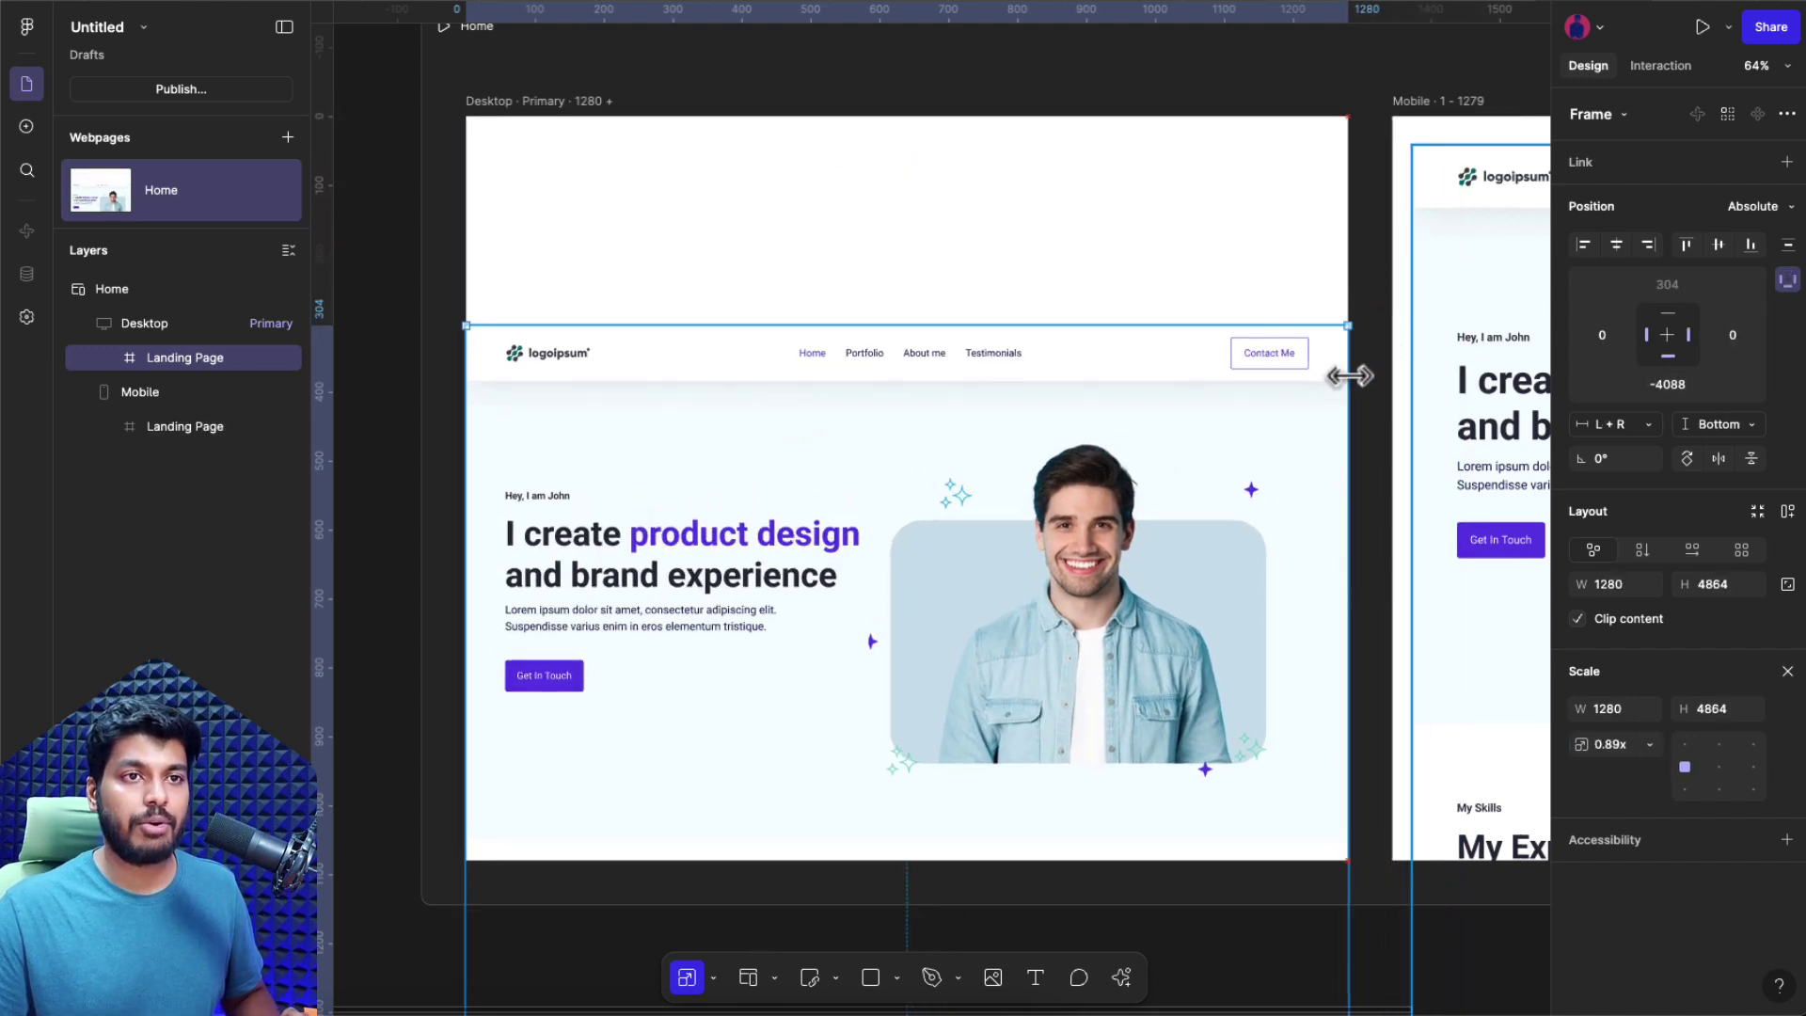
click(1685, 245)
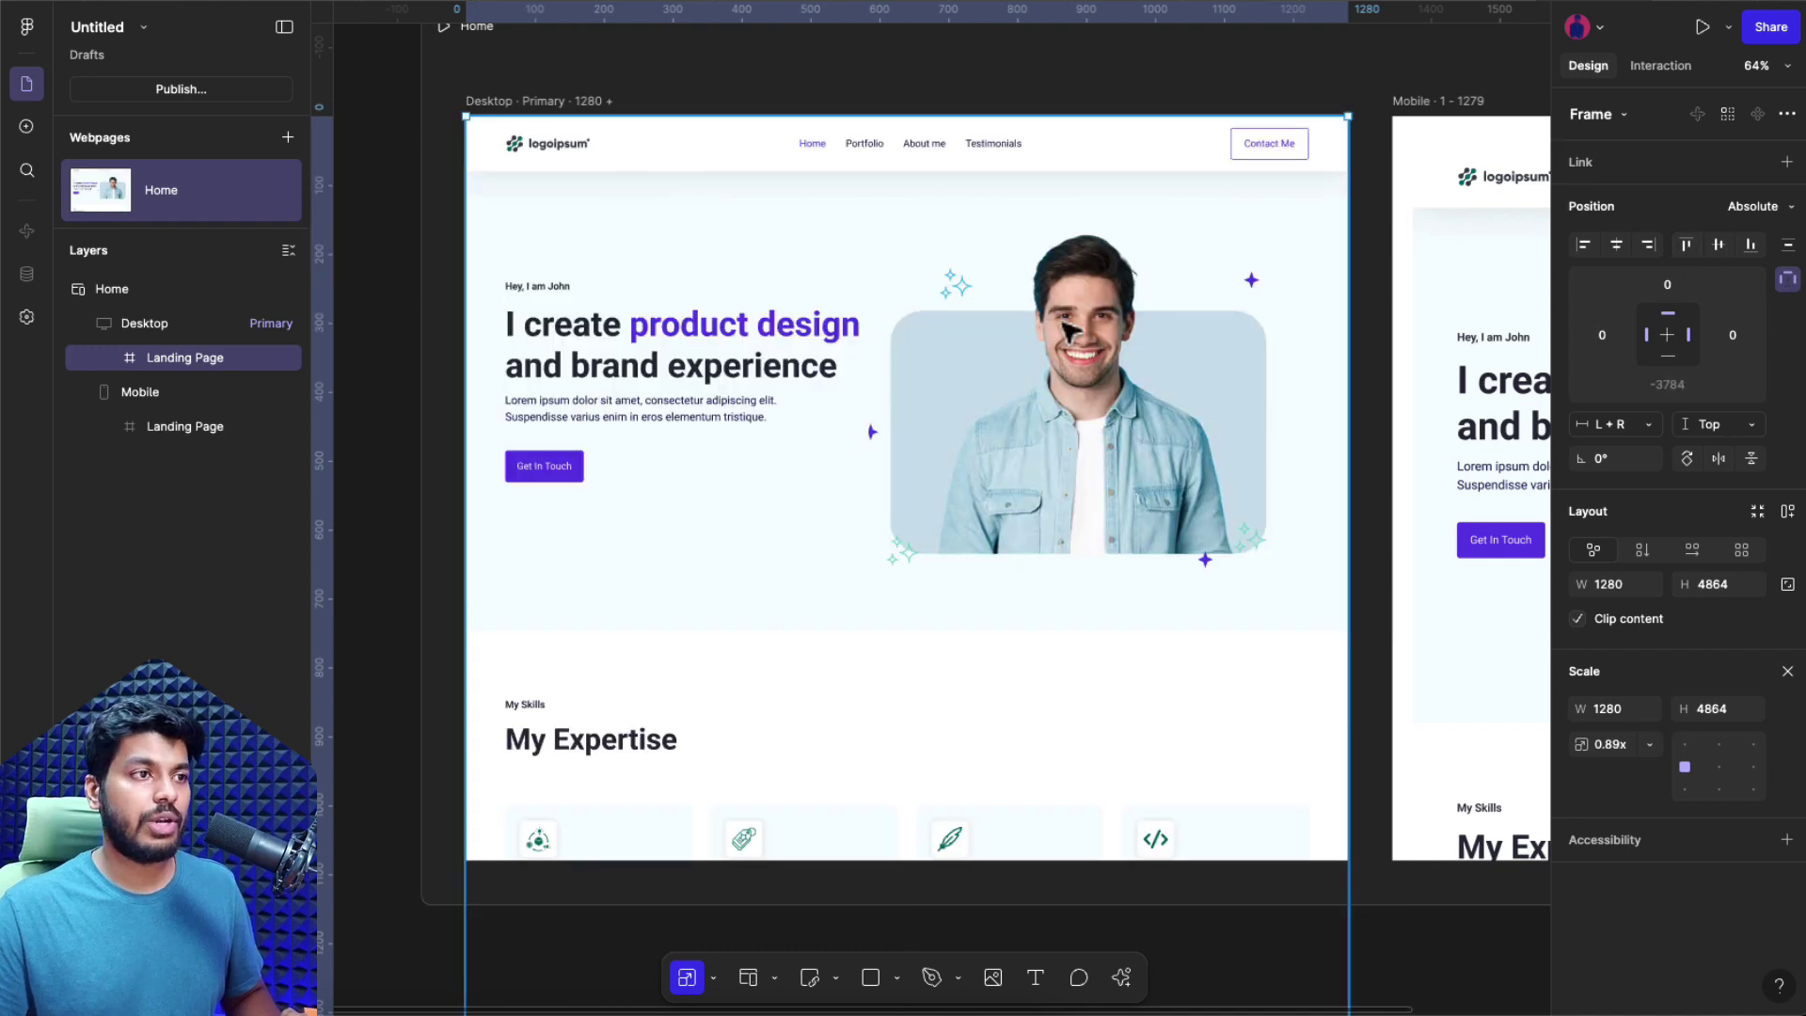
- Preview the Home page at desktop size, check how far it scrolls, and return to the editor
scroll(1068, 330, down, 3)
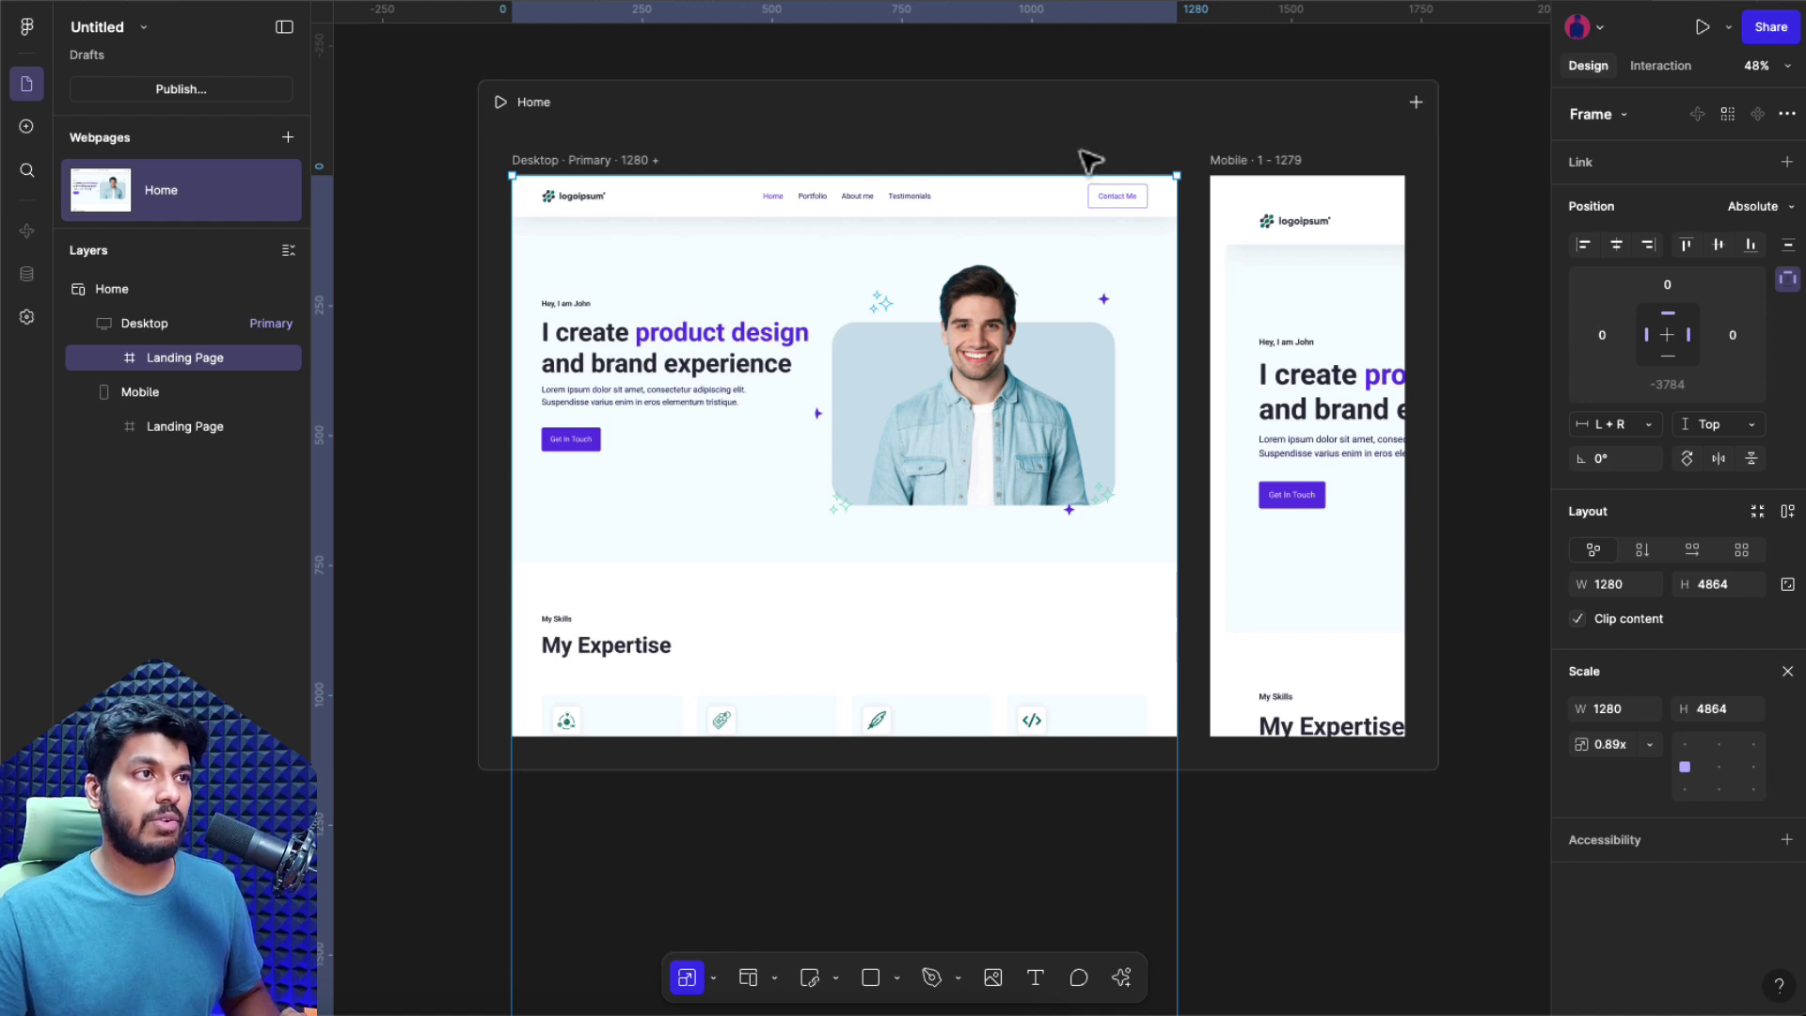
click(504, 103)
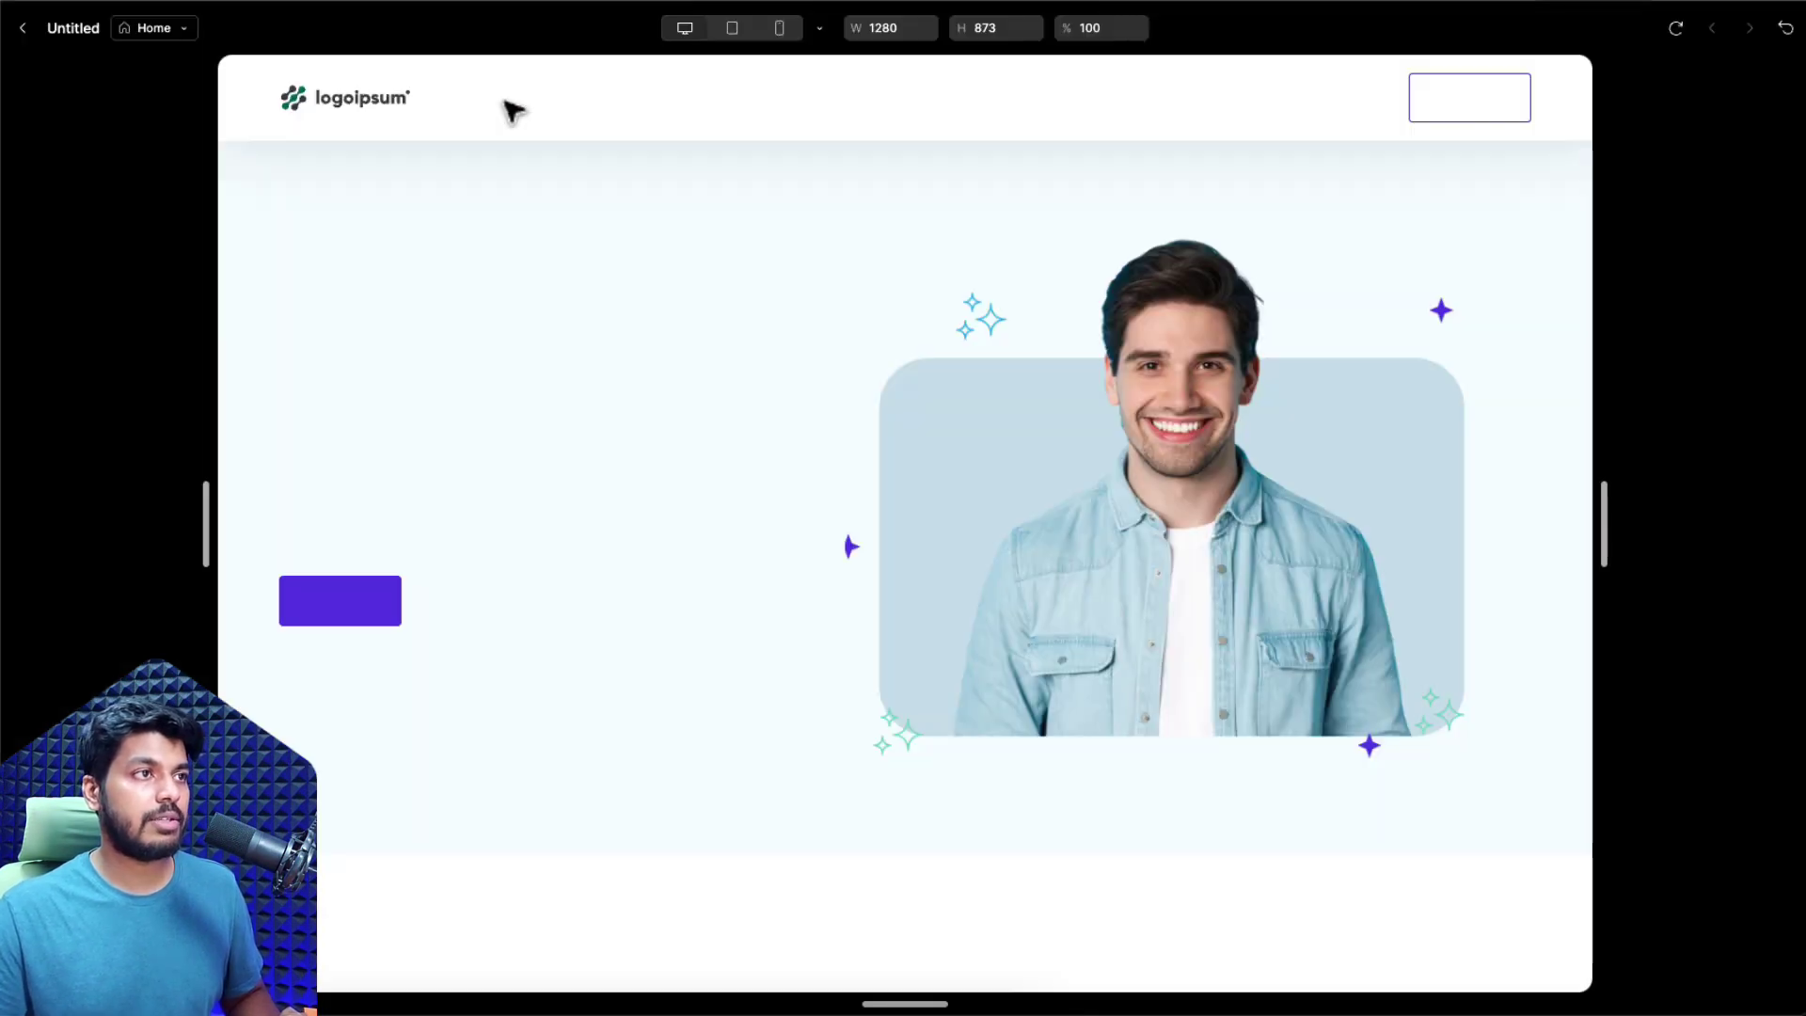
scroll(927, 630, down, 3)
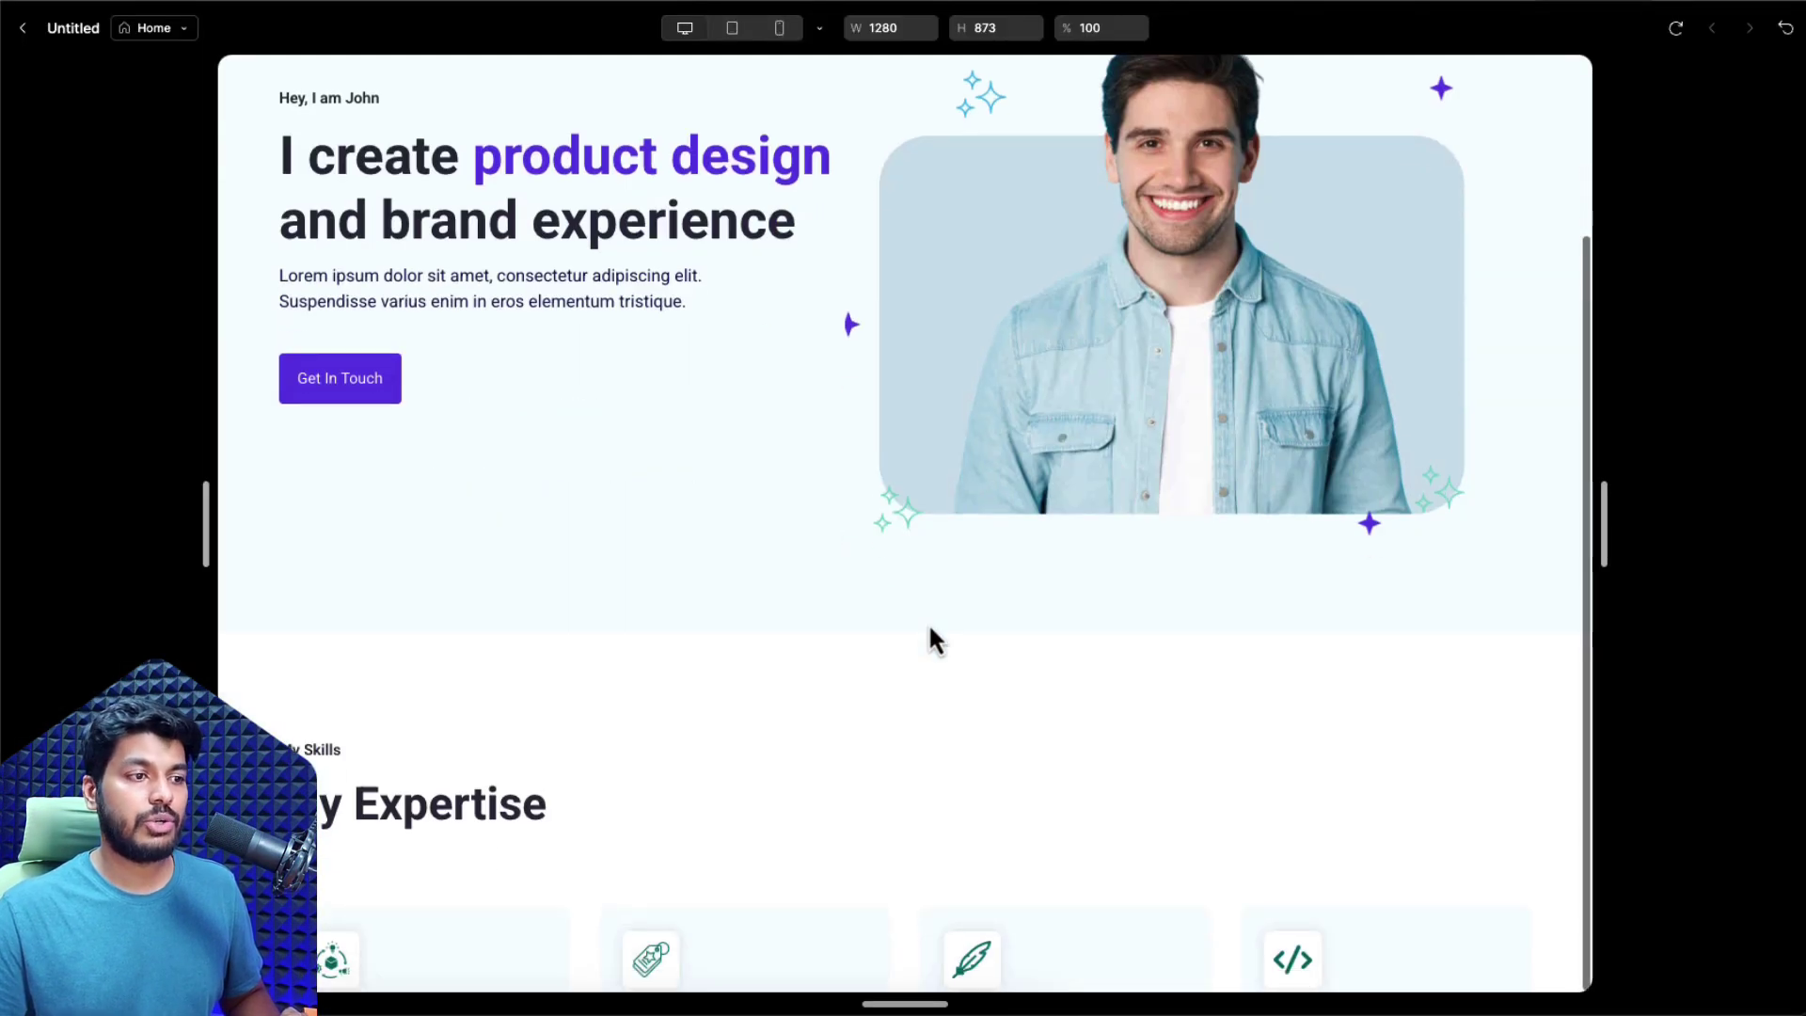
scroll(930, 628, up, 3)
scroll(930, 629, down, 3)
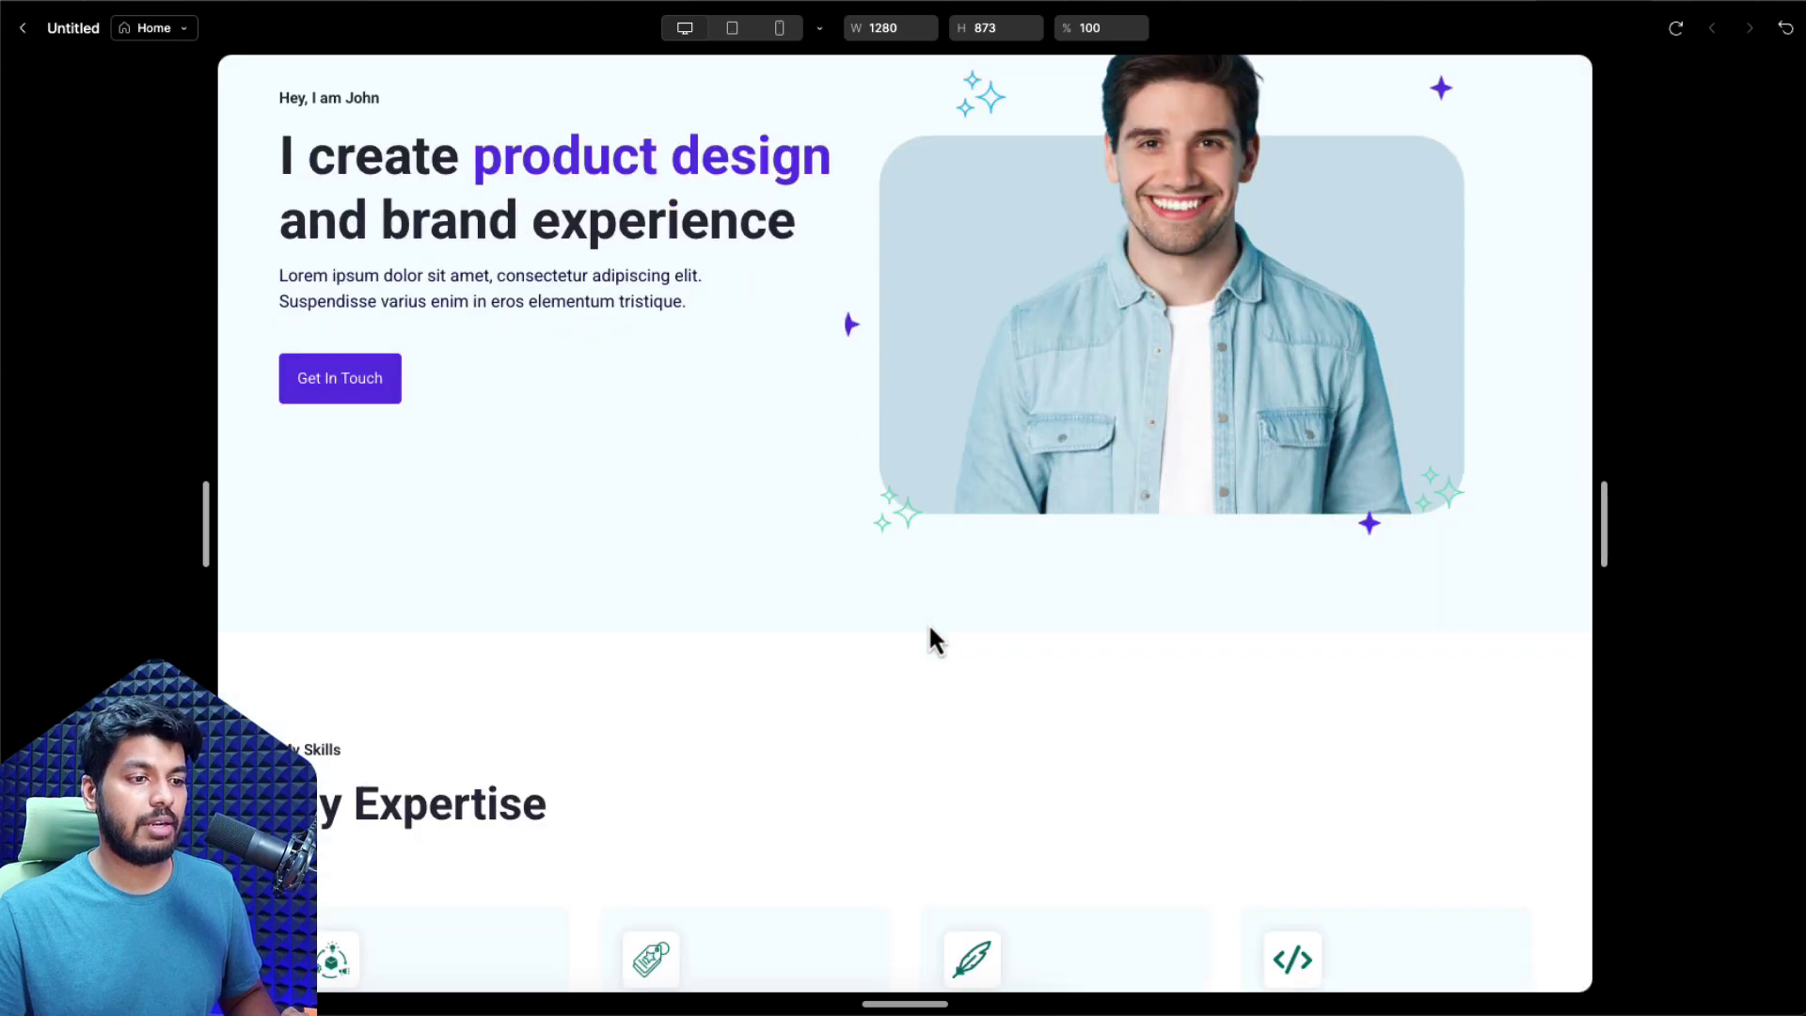
scroll(987, 729, up, 3)
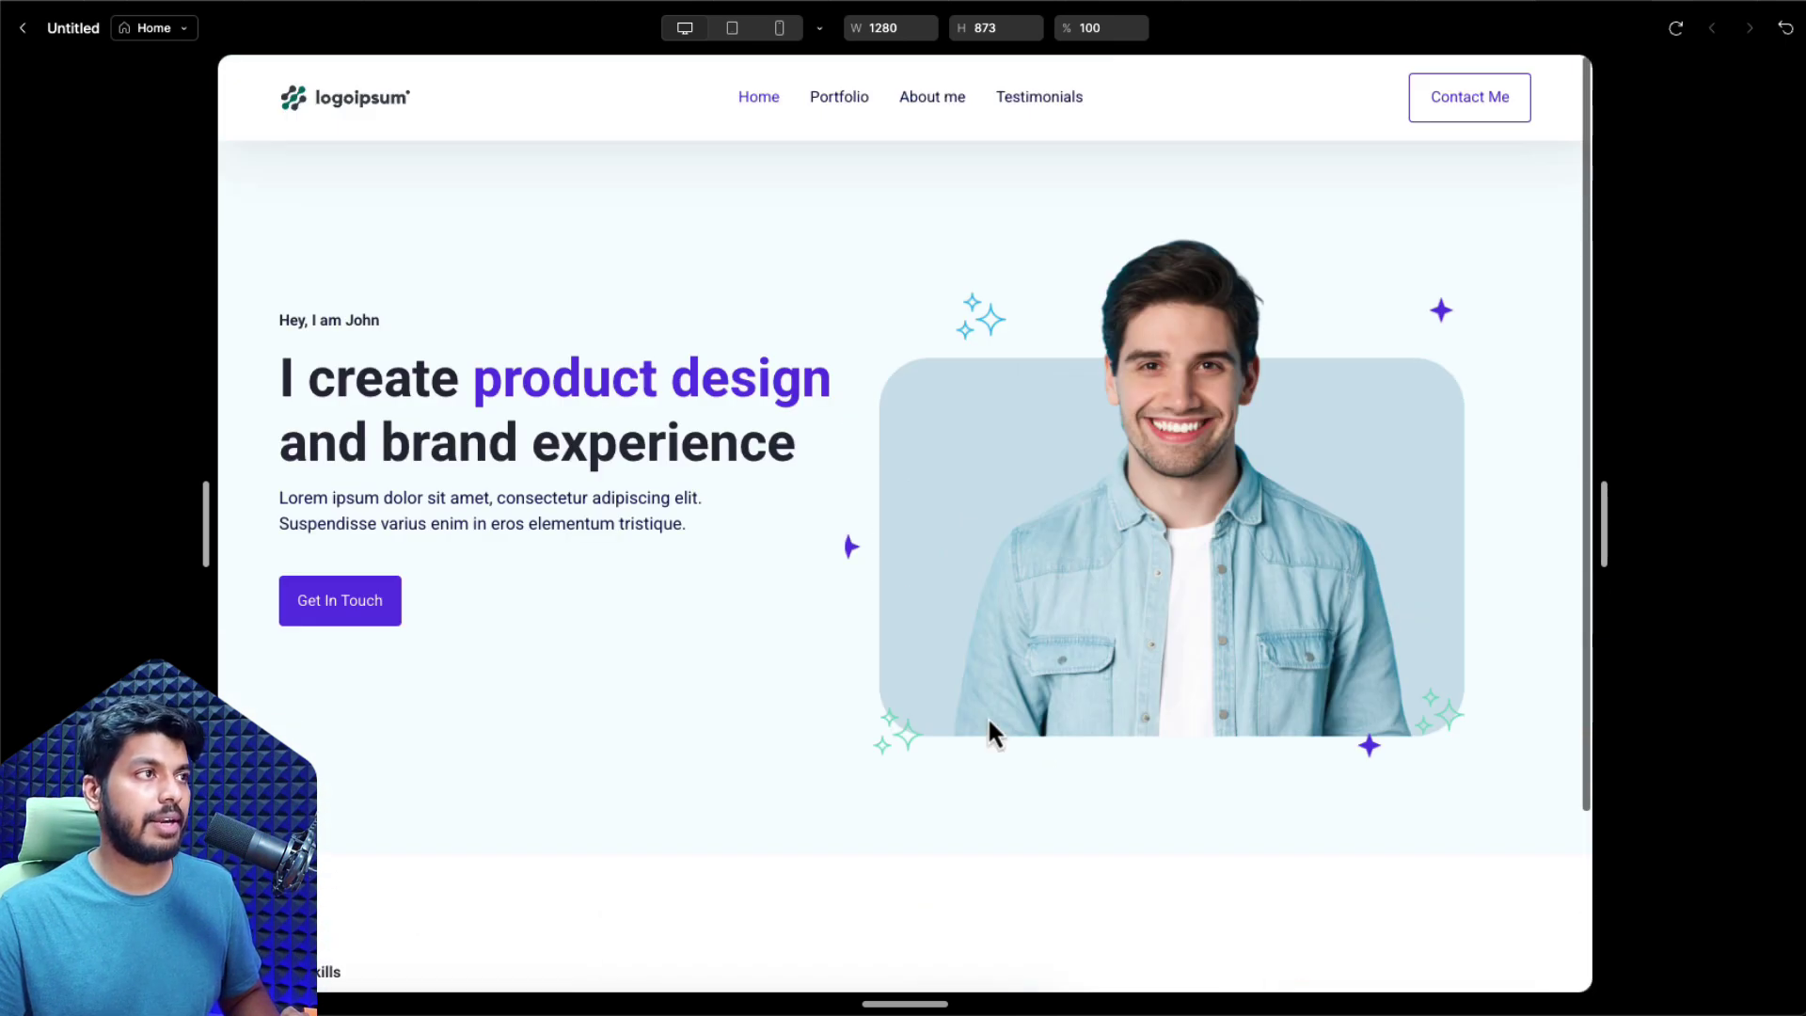
click(25, 28)
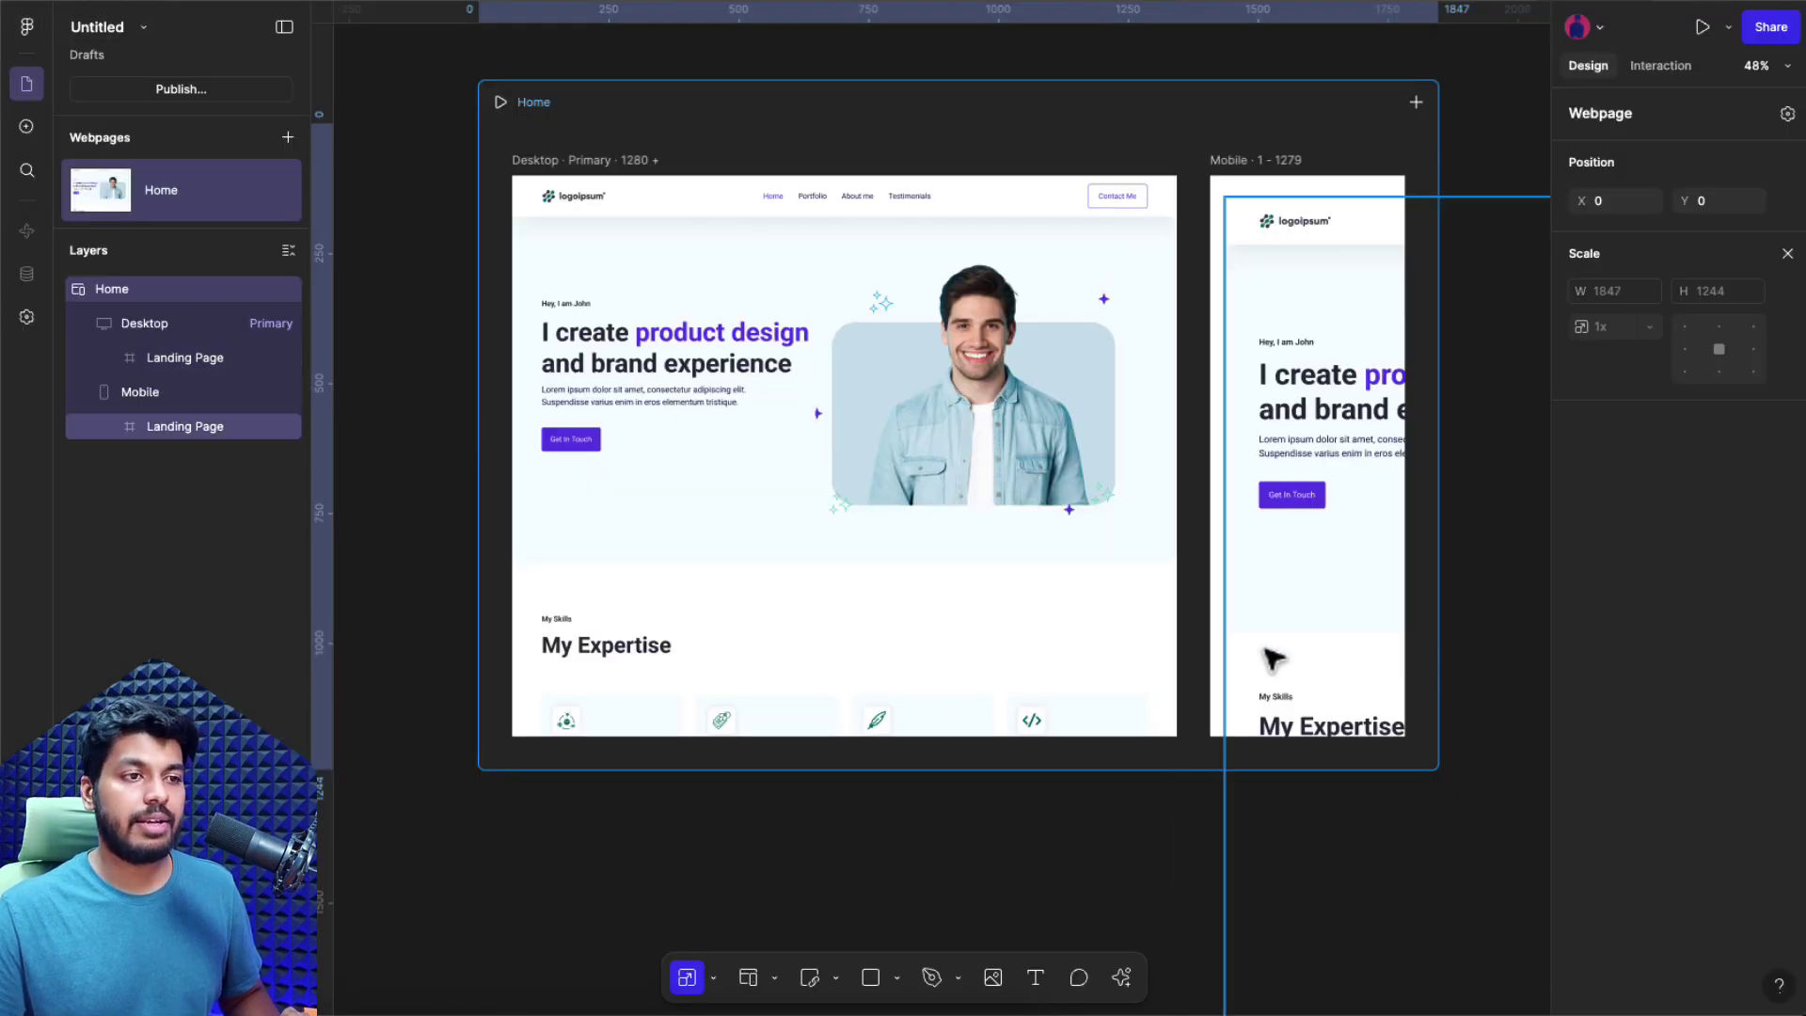
- Extend the Desktop breakpoint's height to 4812 without scaling its content, so the whole landing page down to the footer fits
click(527, 162)
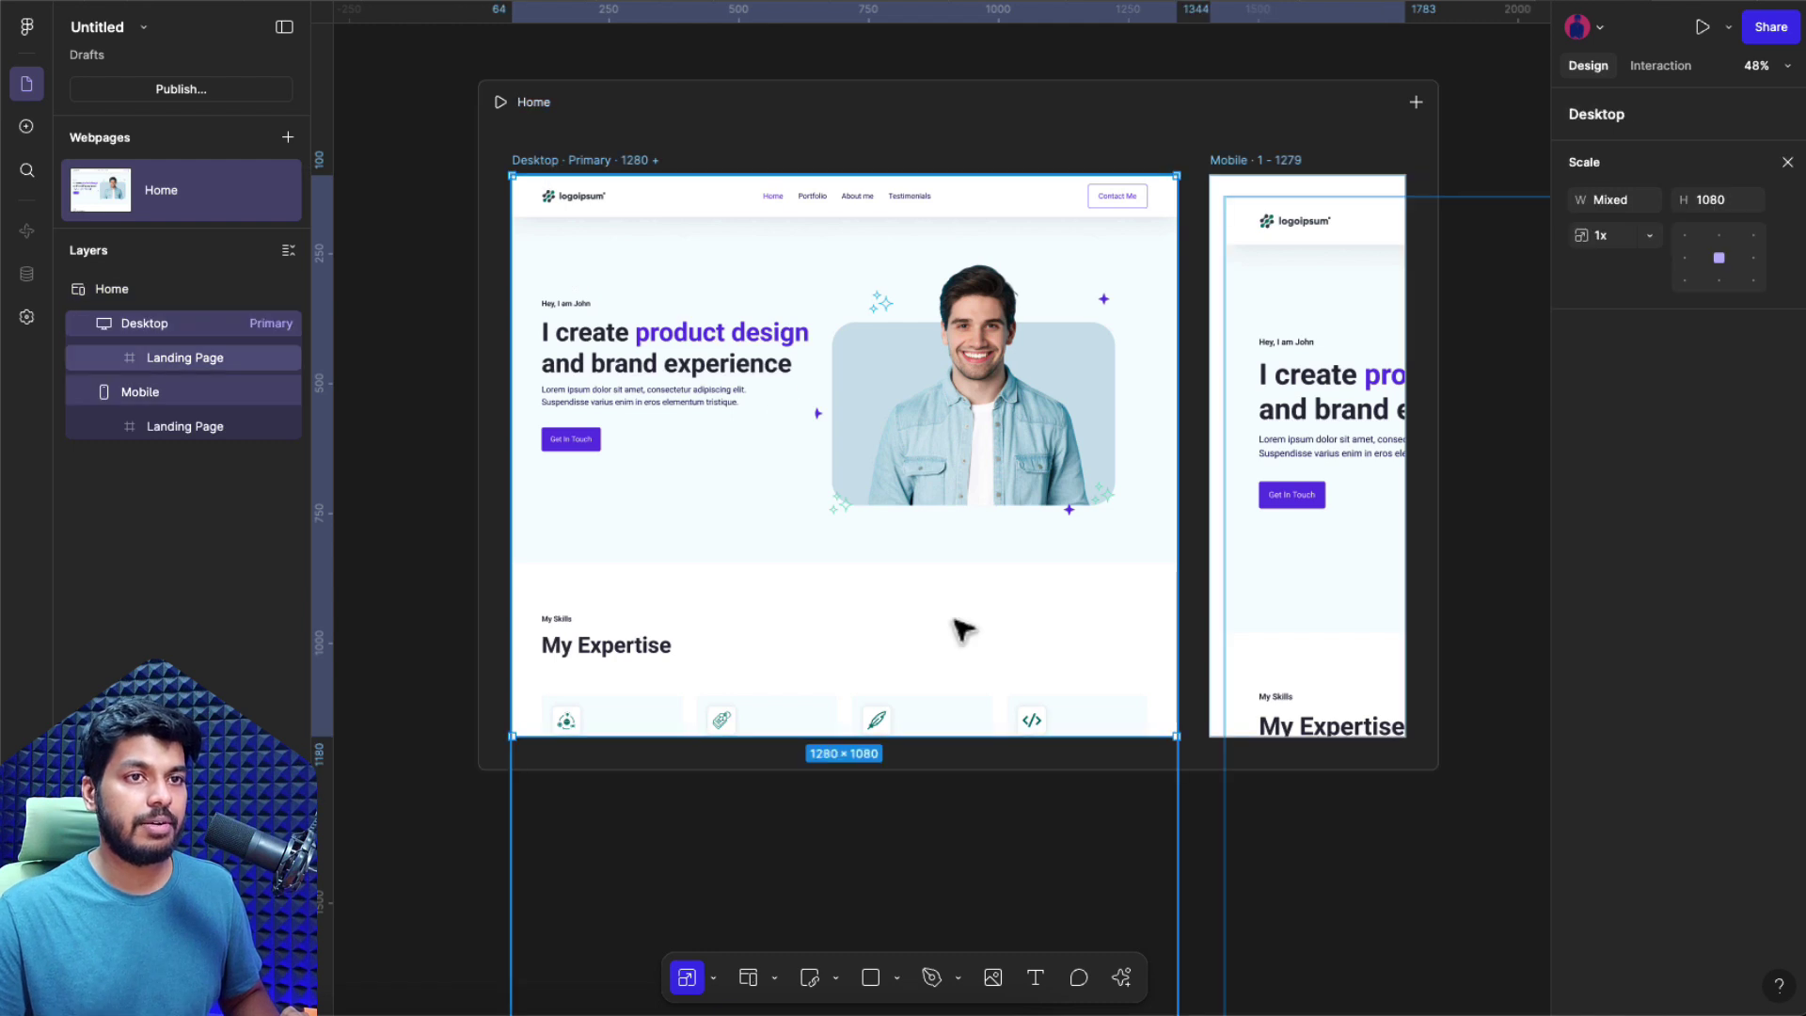
scroll(956, 630, down, 5)
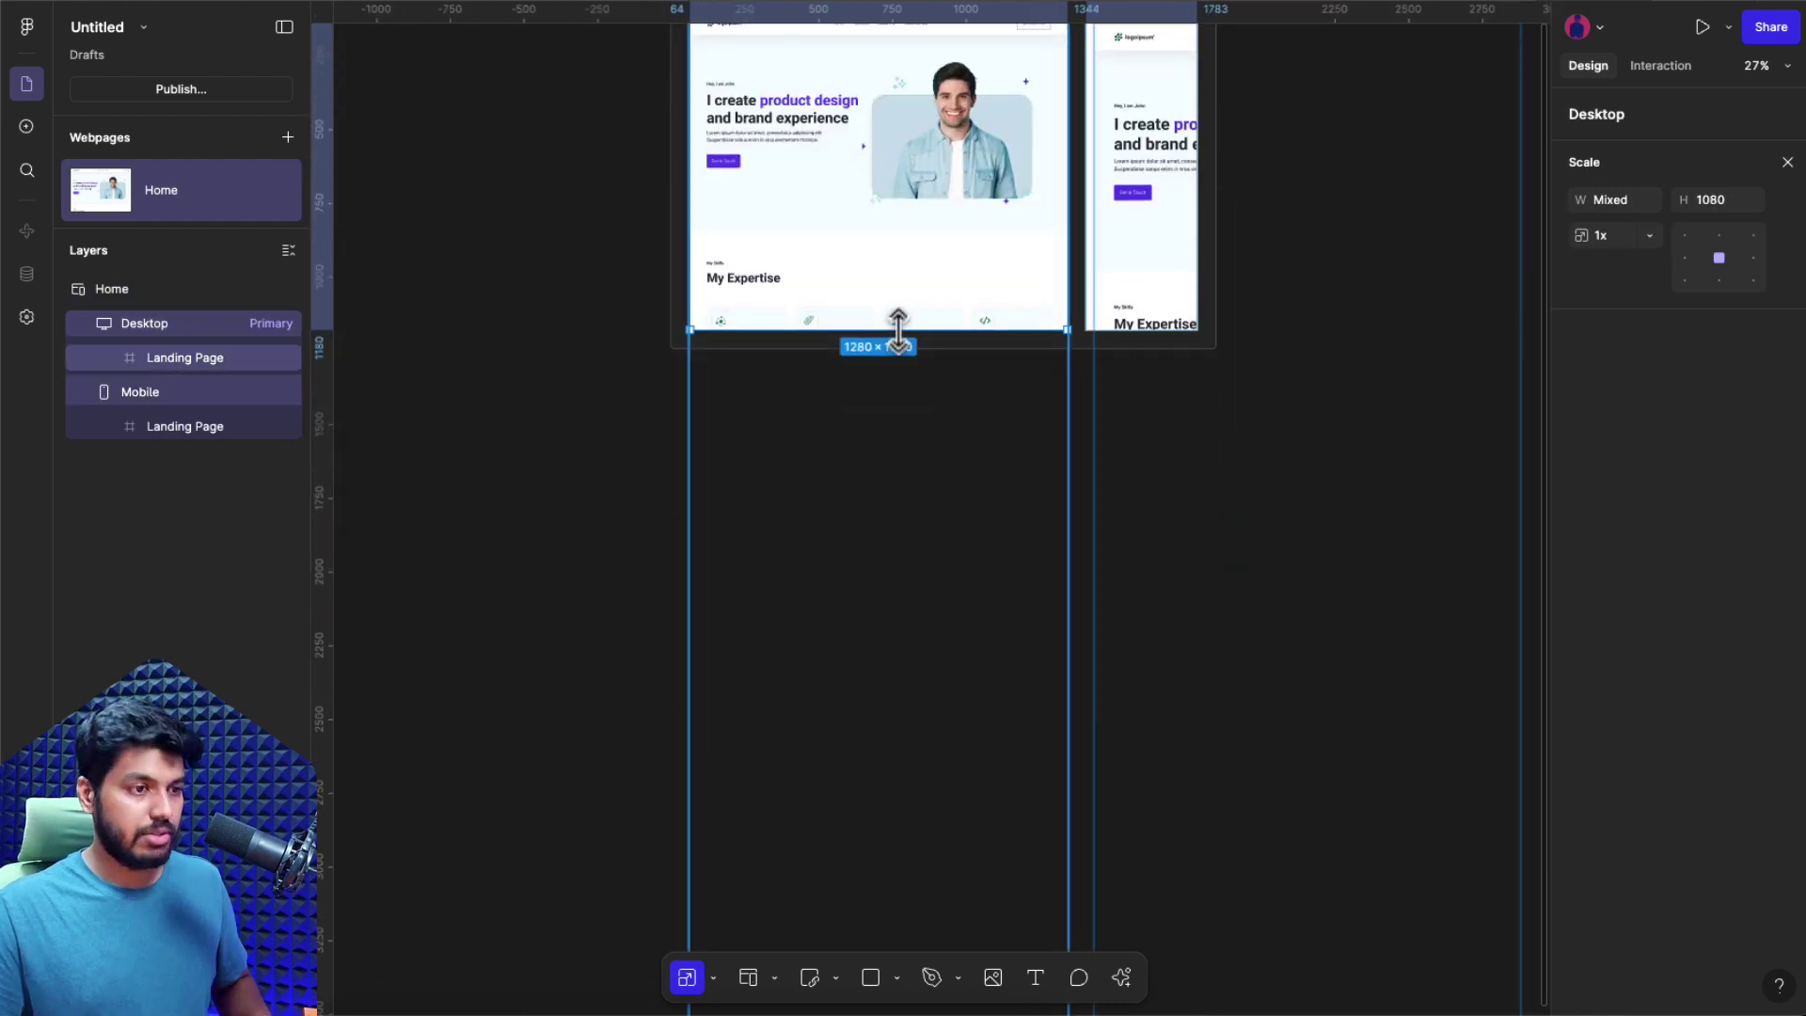
click(687, 977)
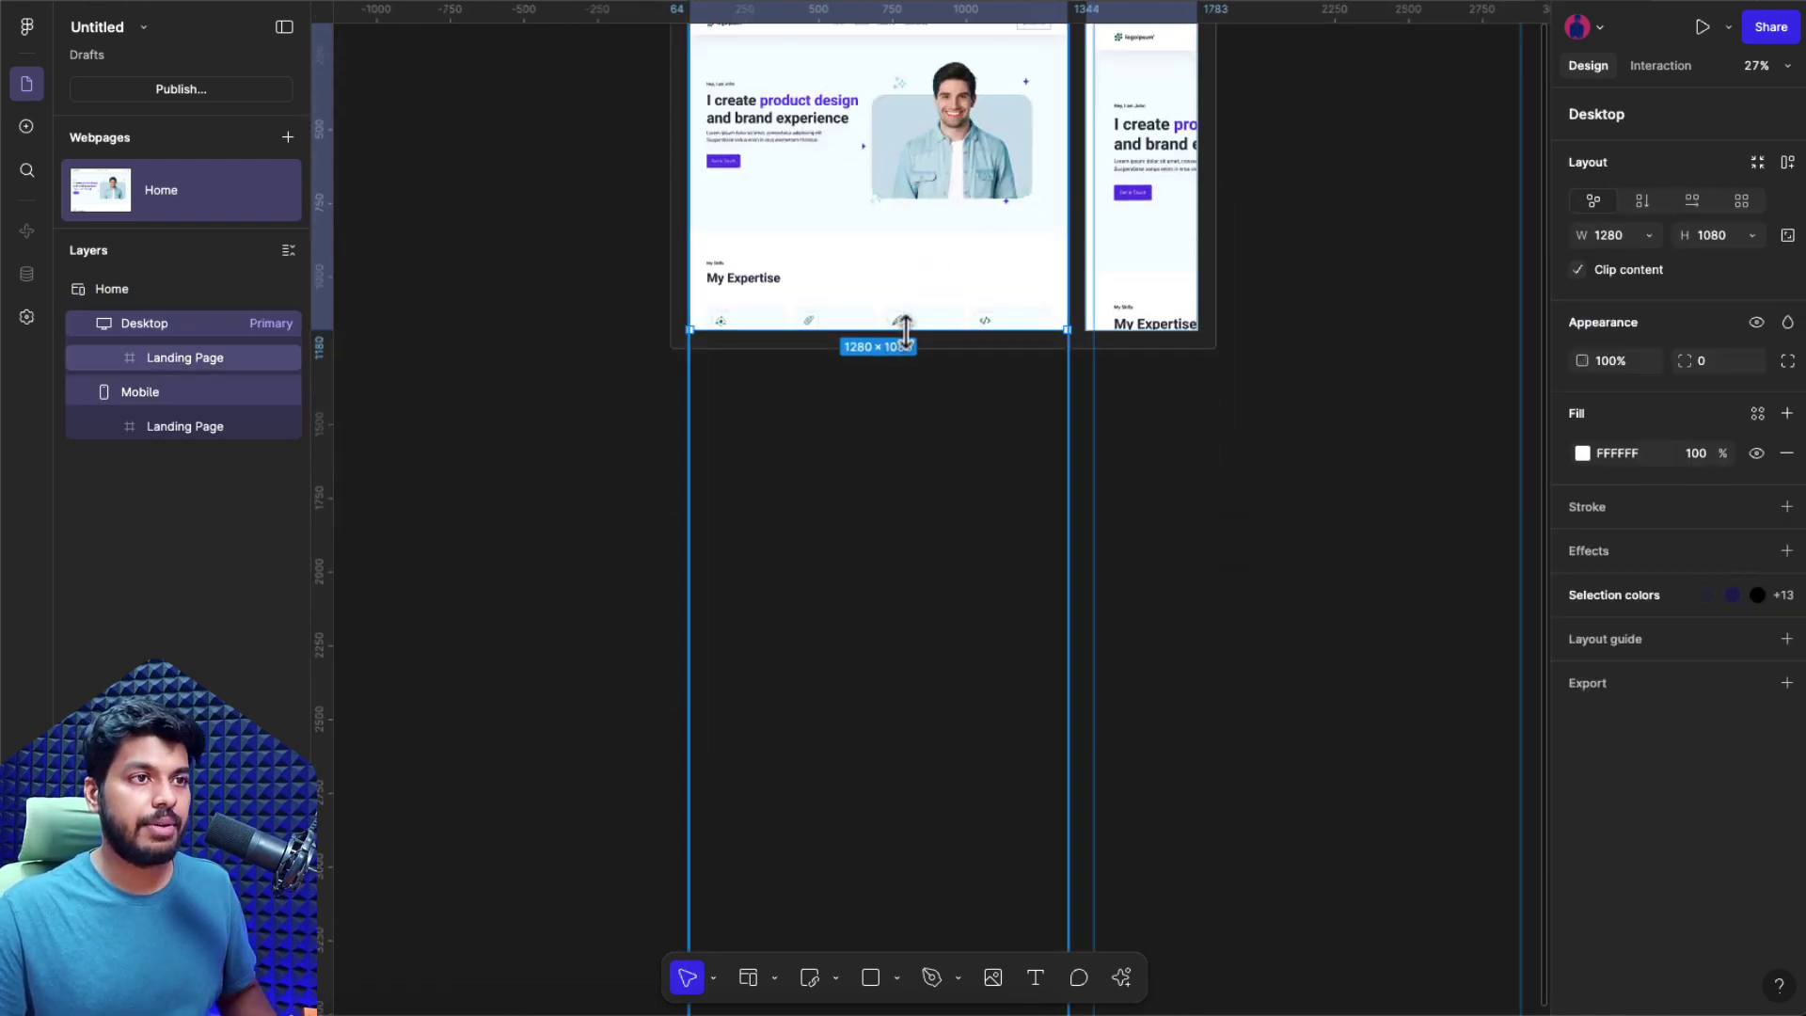
drag(904, 329, 879, 917)
scroll(866, 899, down, 5)
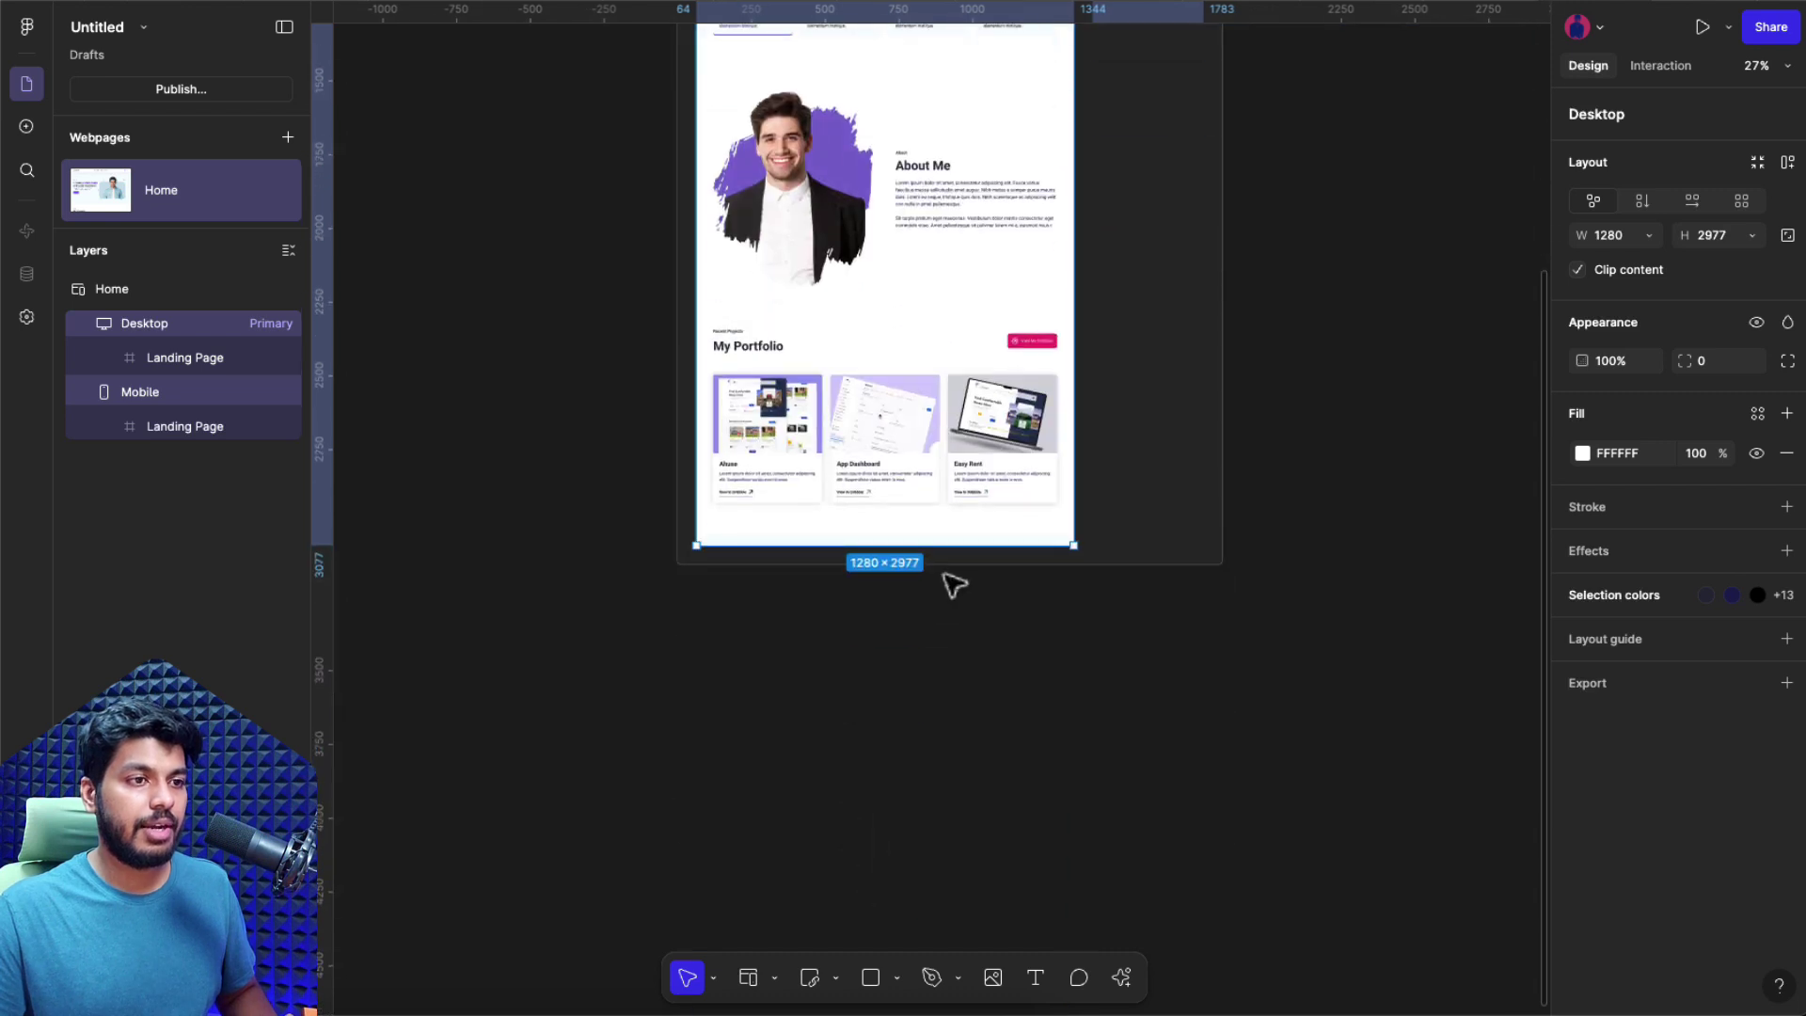
scroll(953, 585, down, 3)
scroll(951, 585, down, 3)
drag(954, 414, 915, 738)
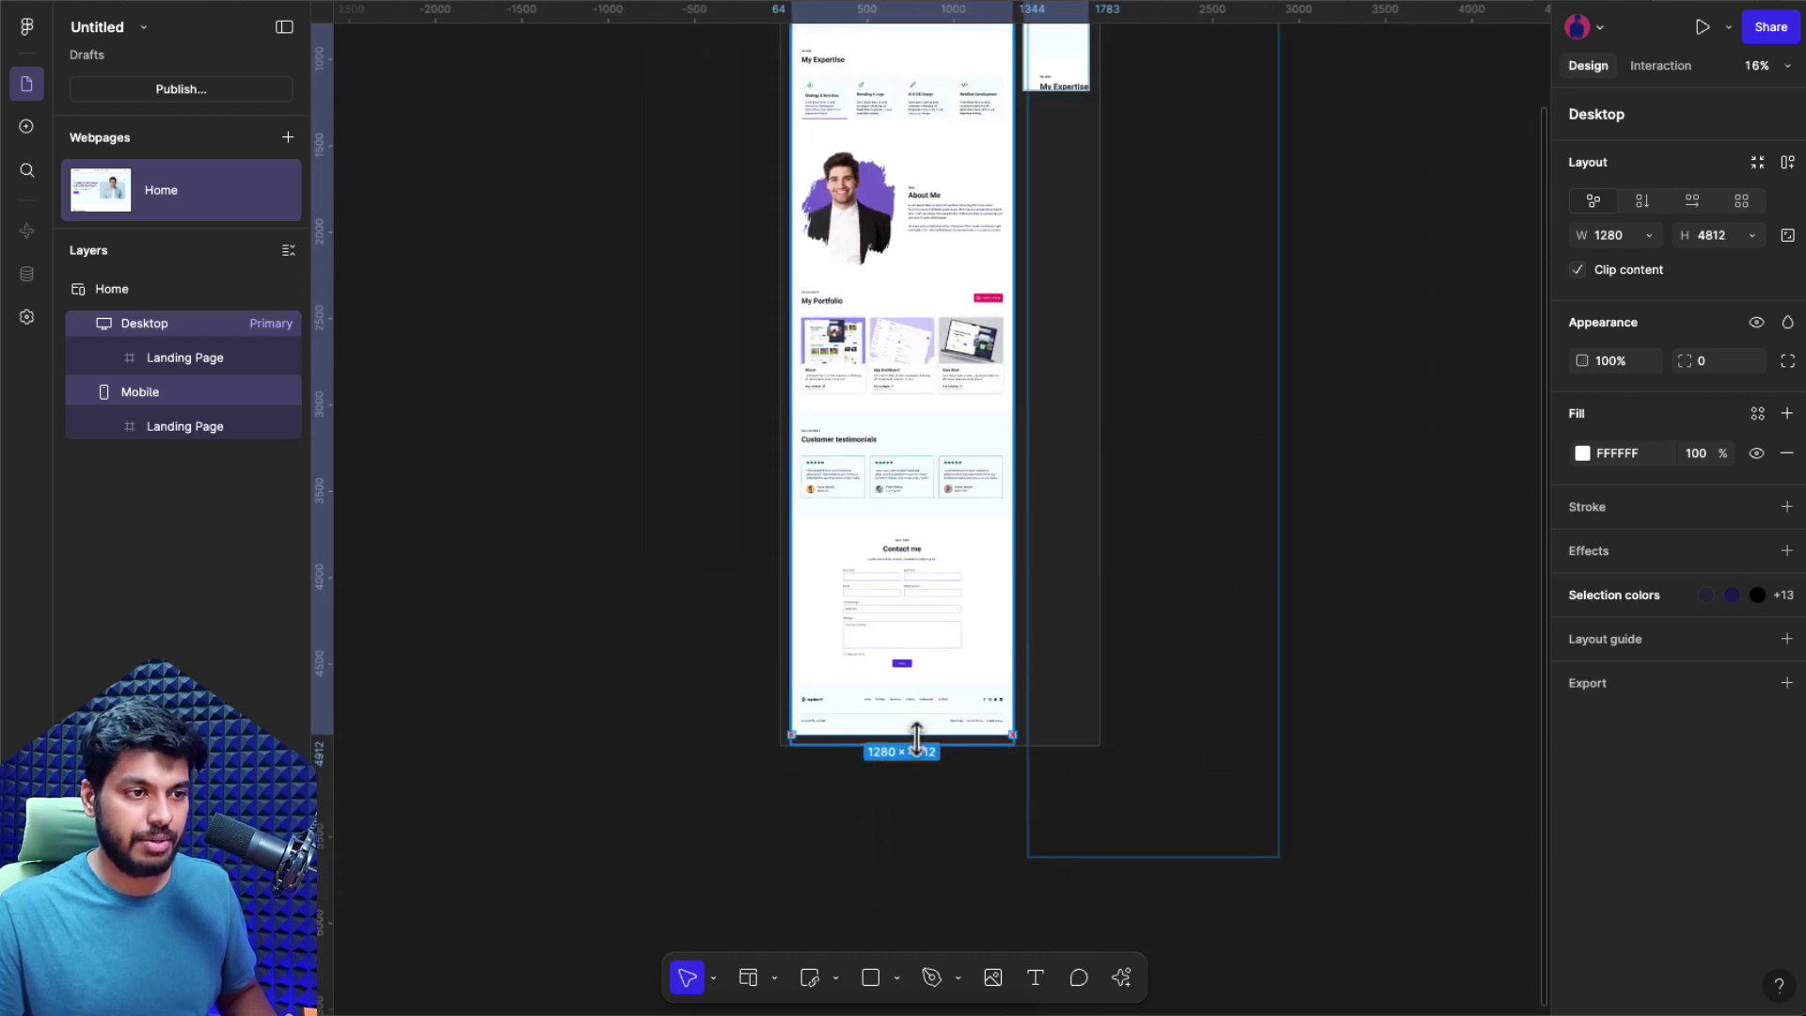
- Preview the Home page from the header down to the footer and test it at a preview width of 1302
scroll(1097, 404, up, 10)
scroll(917, 512, up, 5)
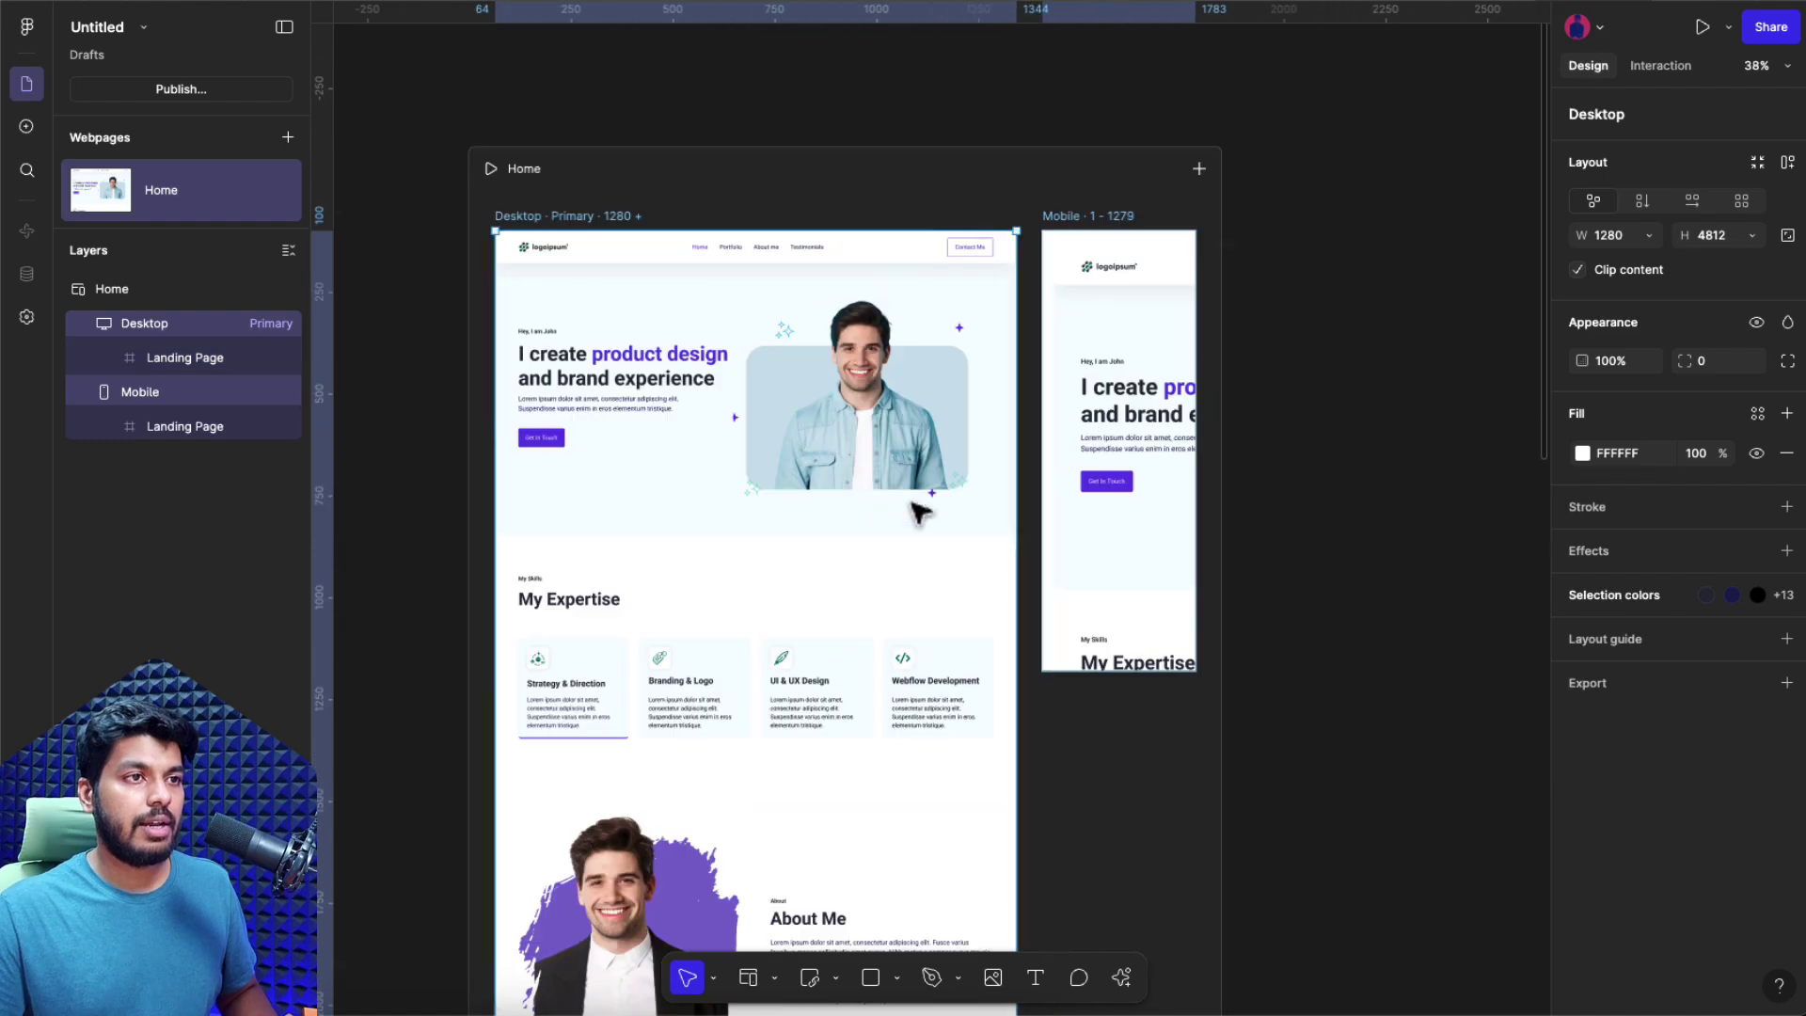
click(873, 84)
click(512, 168)
click(490, 169)
scroll(713, 558, down, 5)
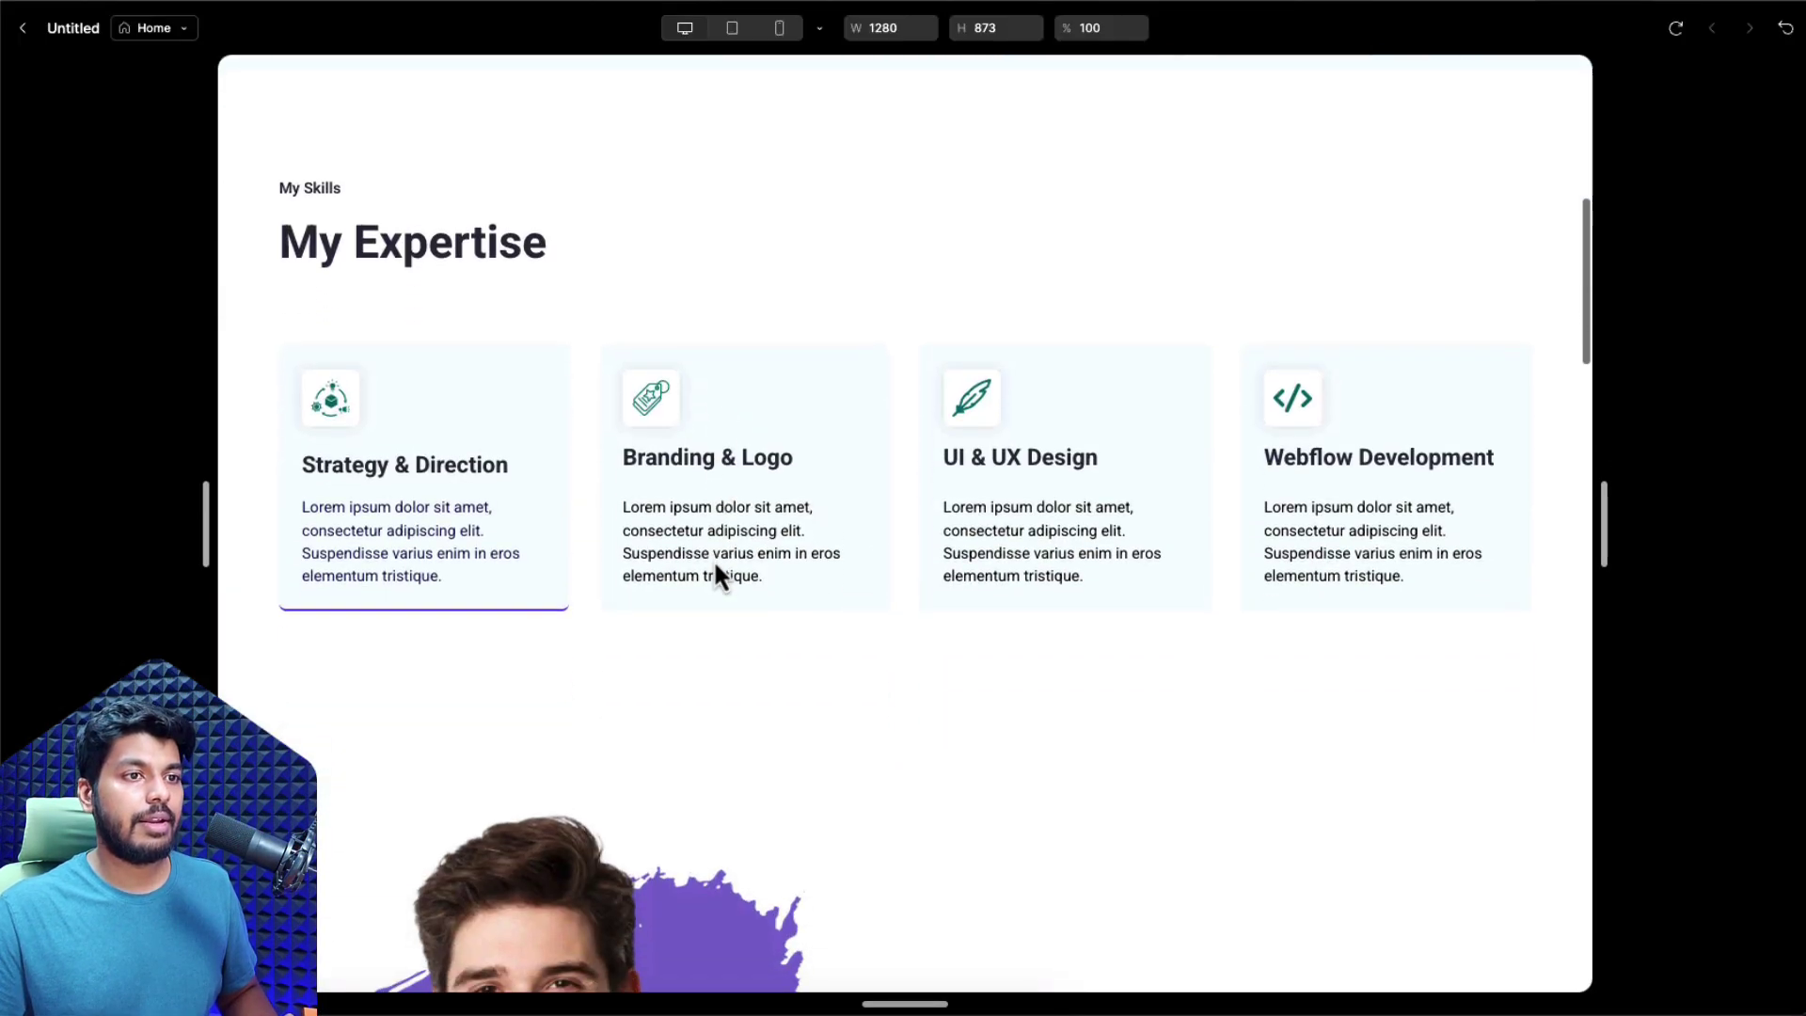
scroll(715, 565, down, 15)
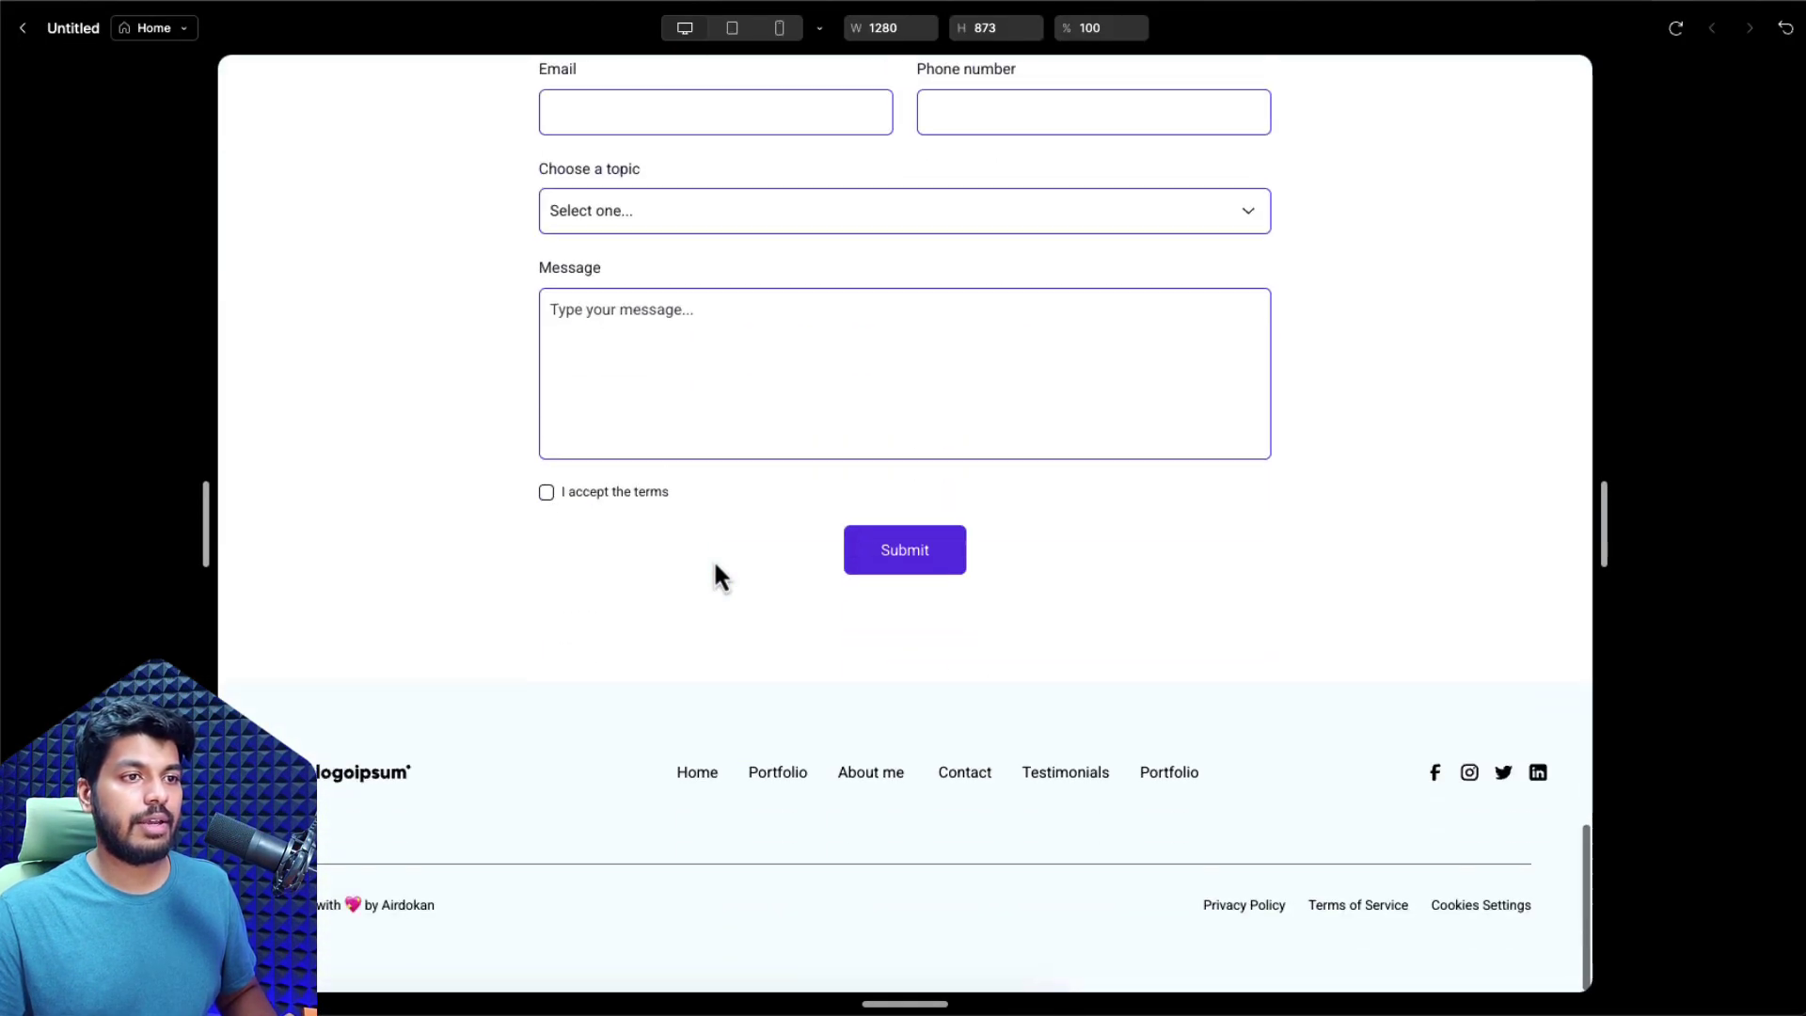
scroll(715, 564, up, 20)
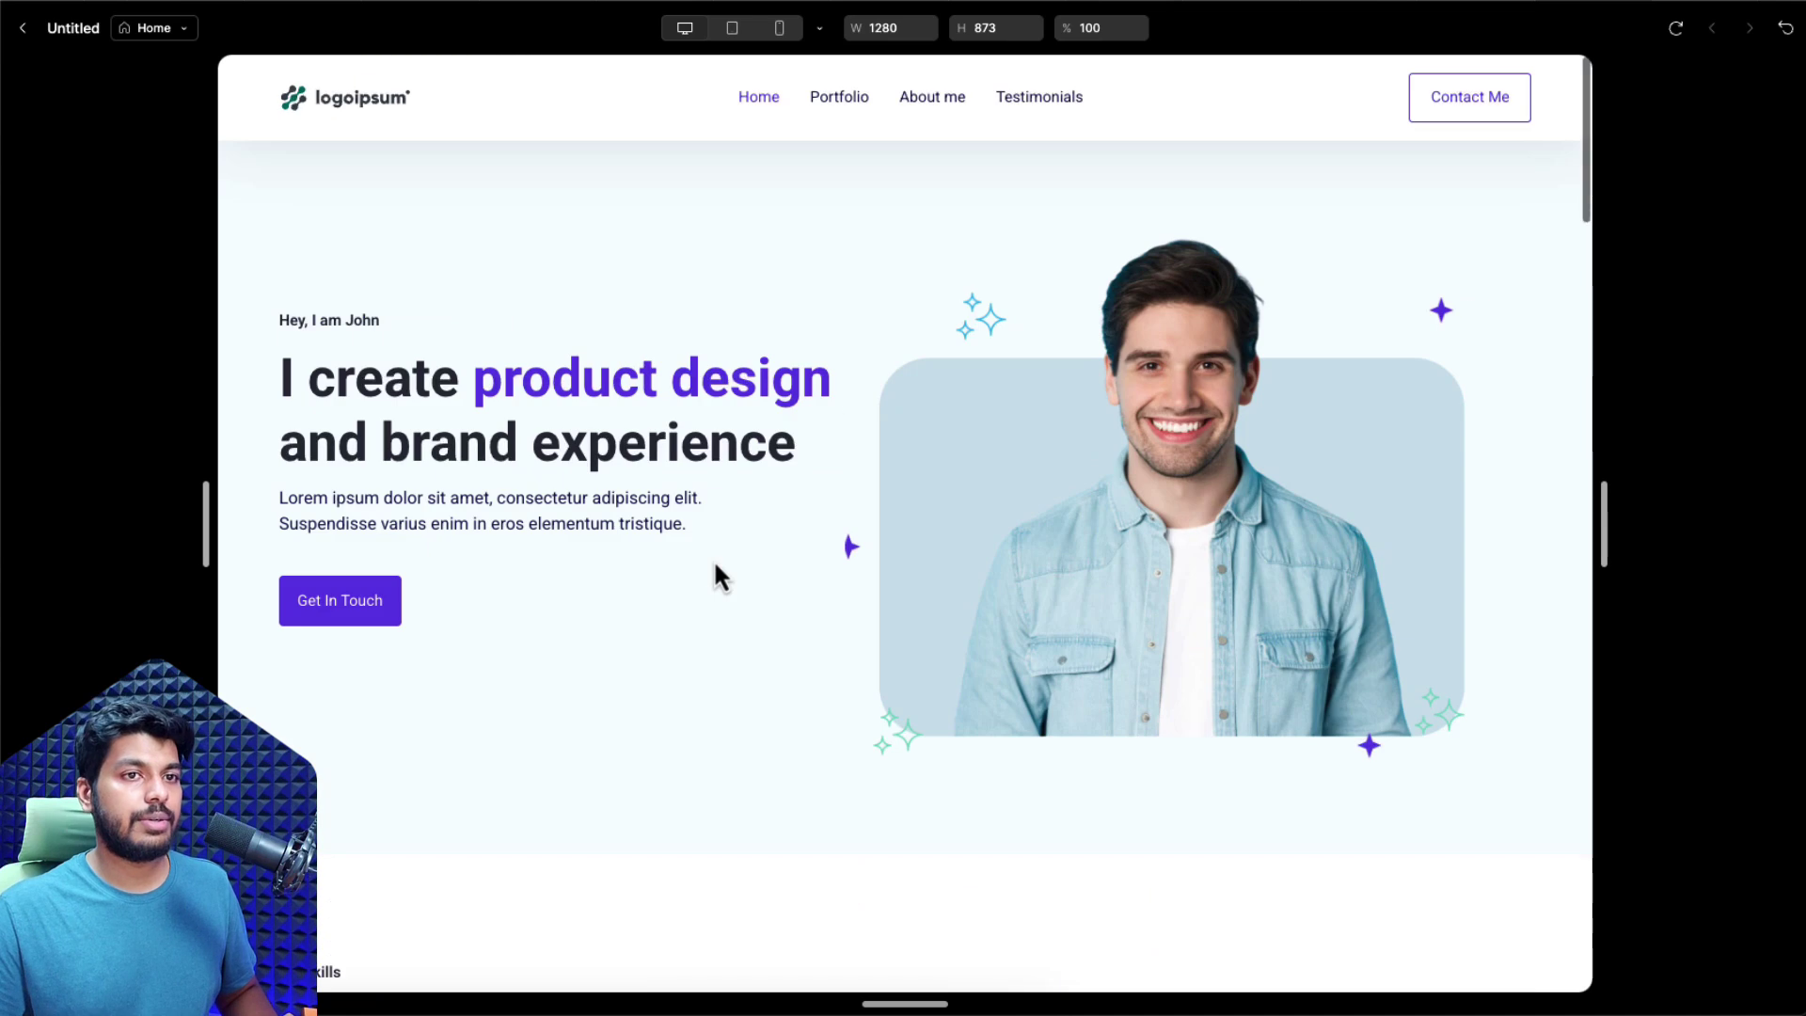
mouse_move(1605, 518)
mouse_down()
mouse_move(1230, 524)
mouse_move(1380, 556)
mouse_move(1583, 528)
mouse_move(1193, 589)
mouse_move(1633, 532)
mouse_move(1449, 555)
mouse_move(1618, 528)
mouse_up()
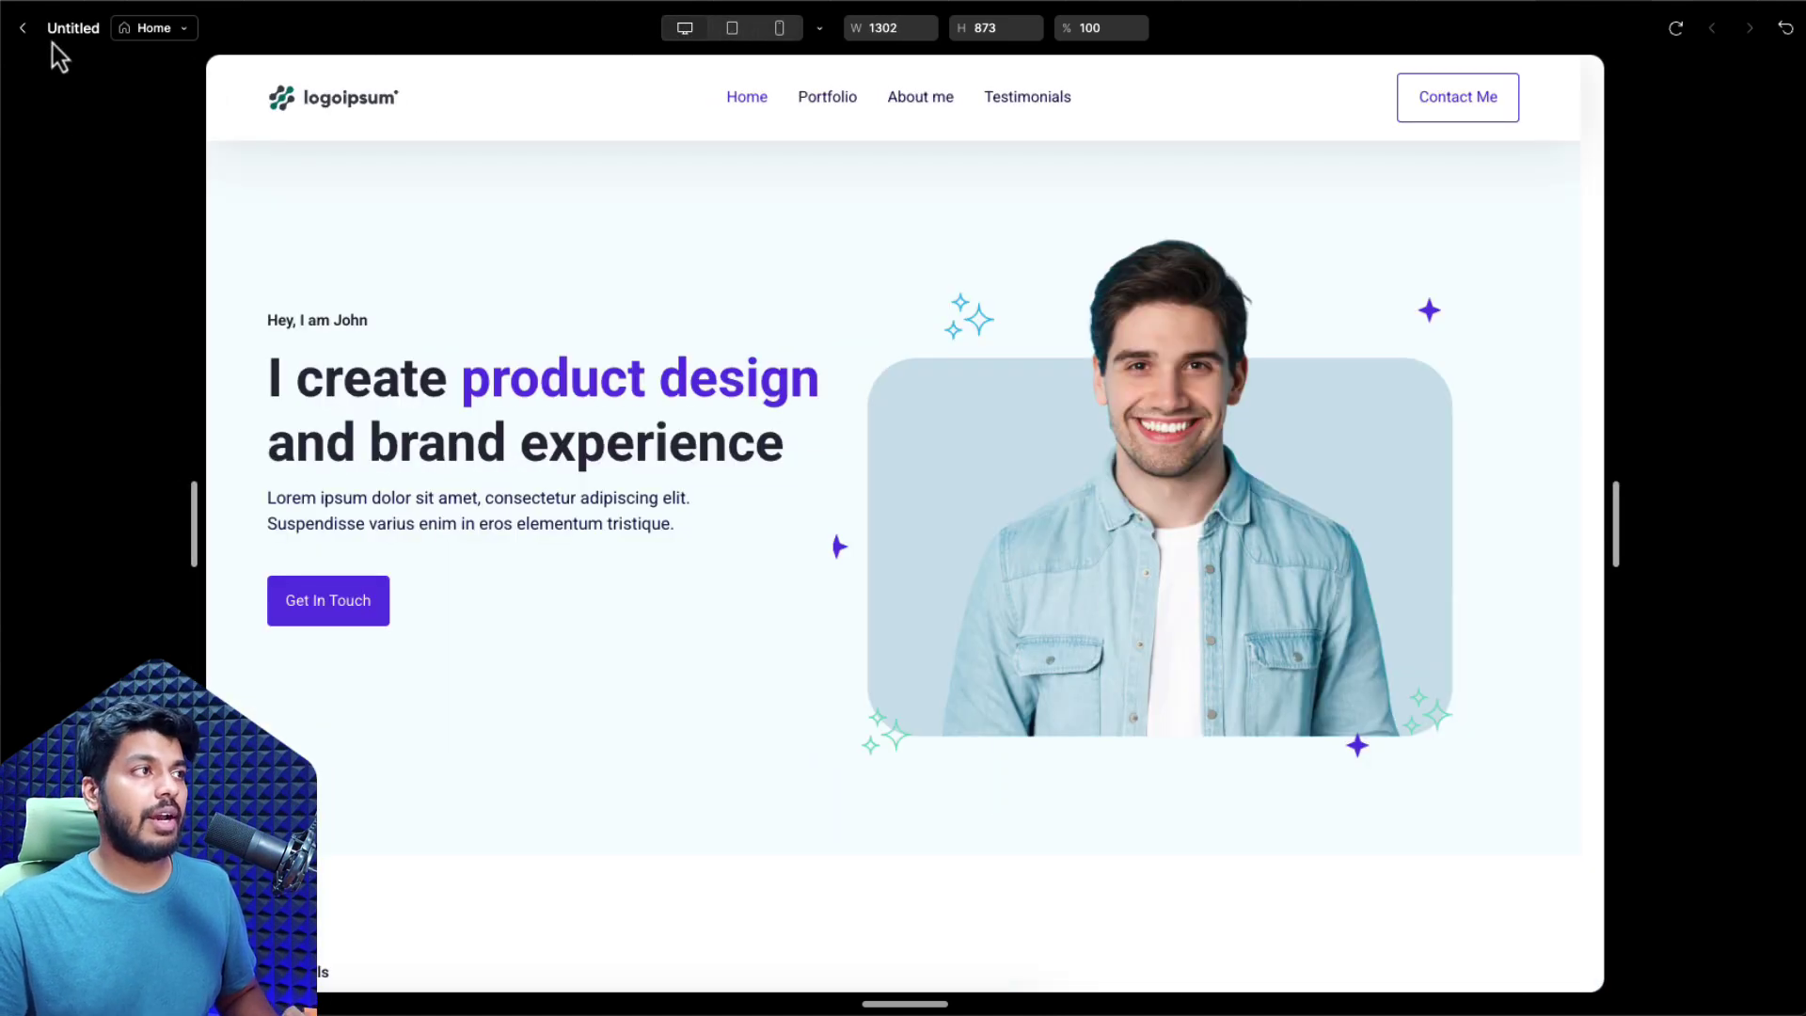
click(25, 29)
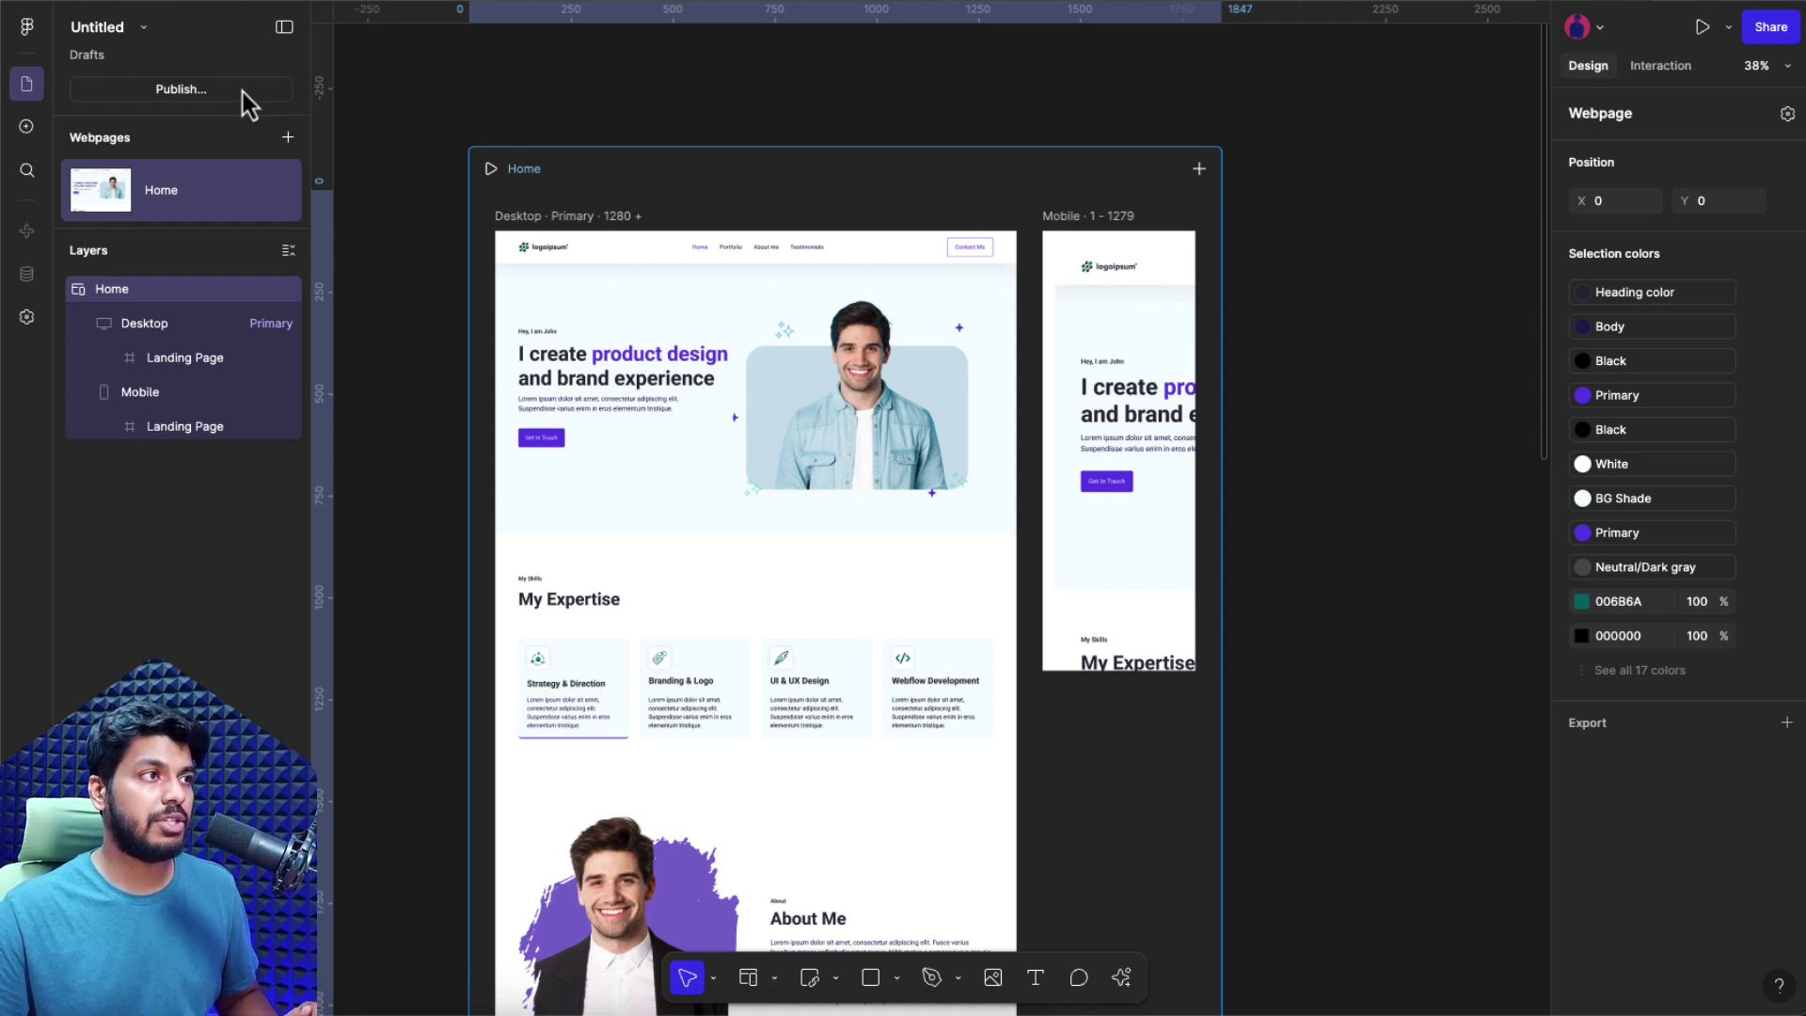
- Review the site's publishing settings and close them without publishing
click(211, 98)
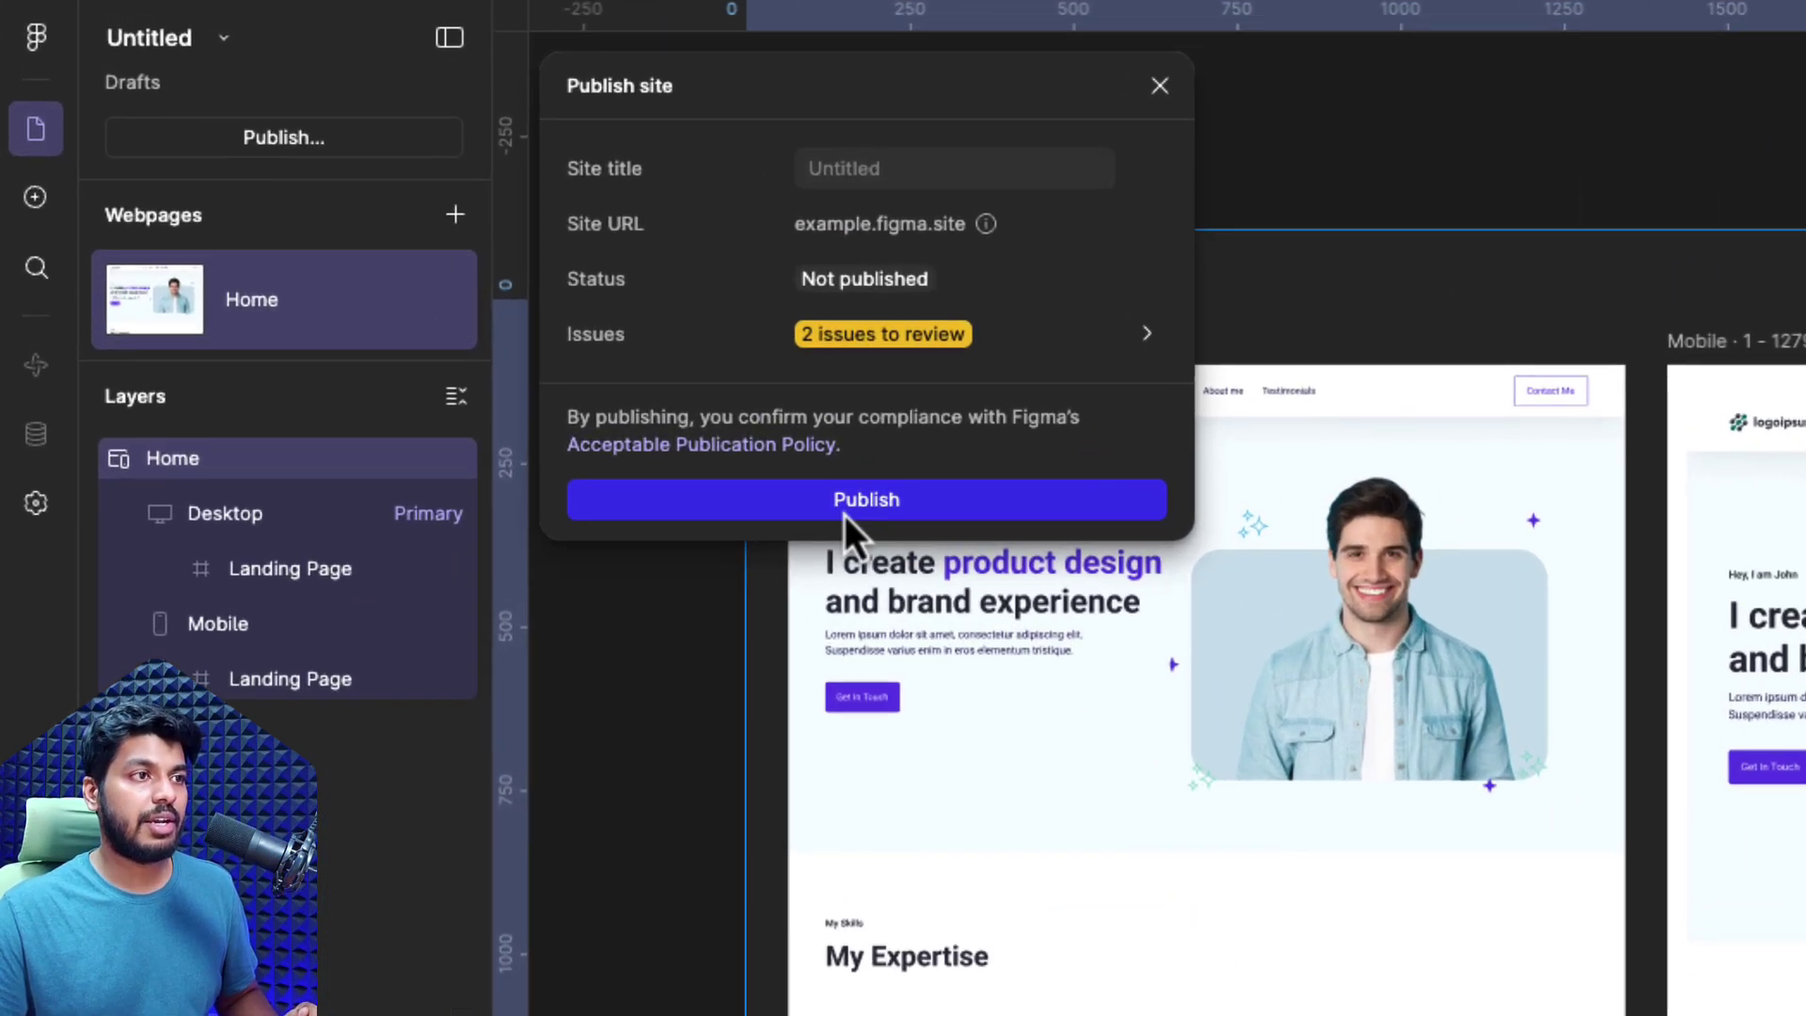
click(1401, 151)
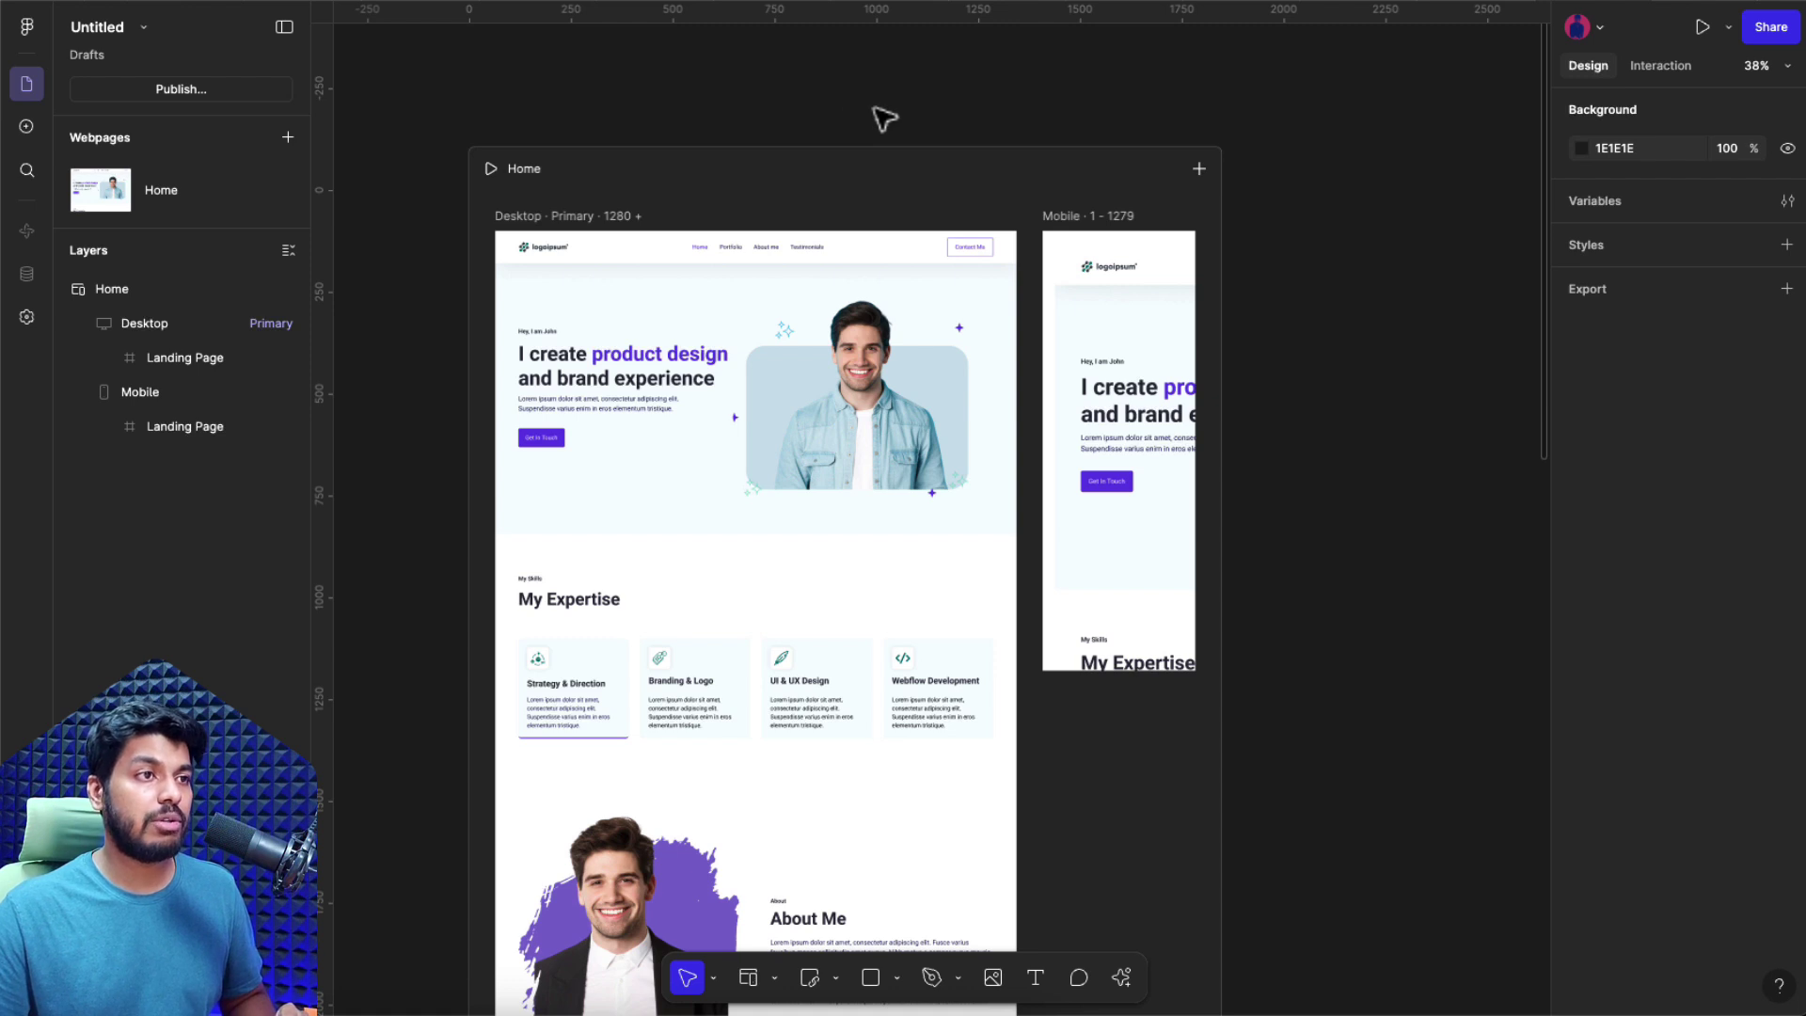
scroll(840, 104, up, 5)
scroll(1321, 198, down, 4)
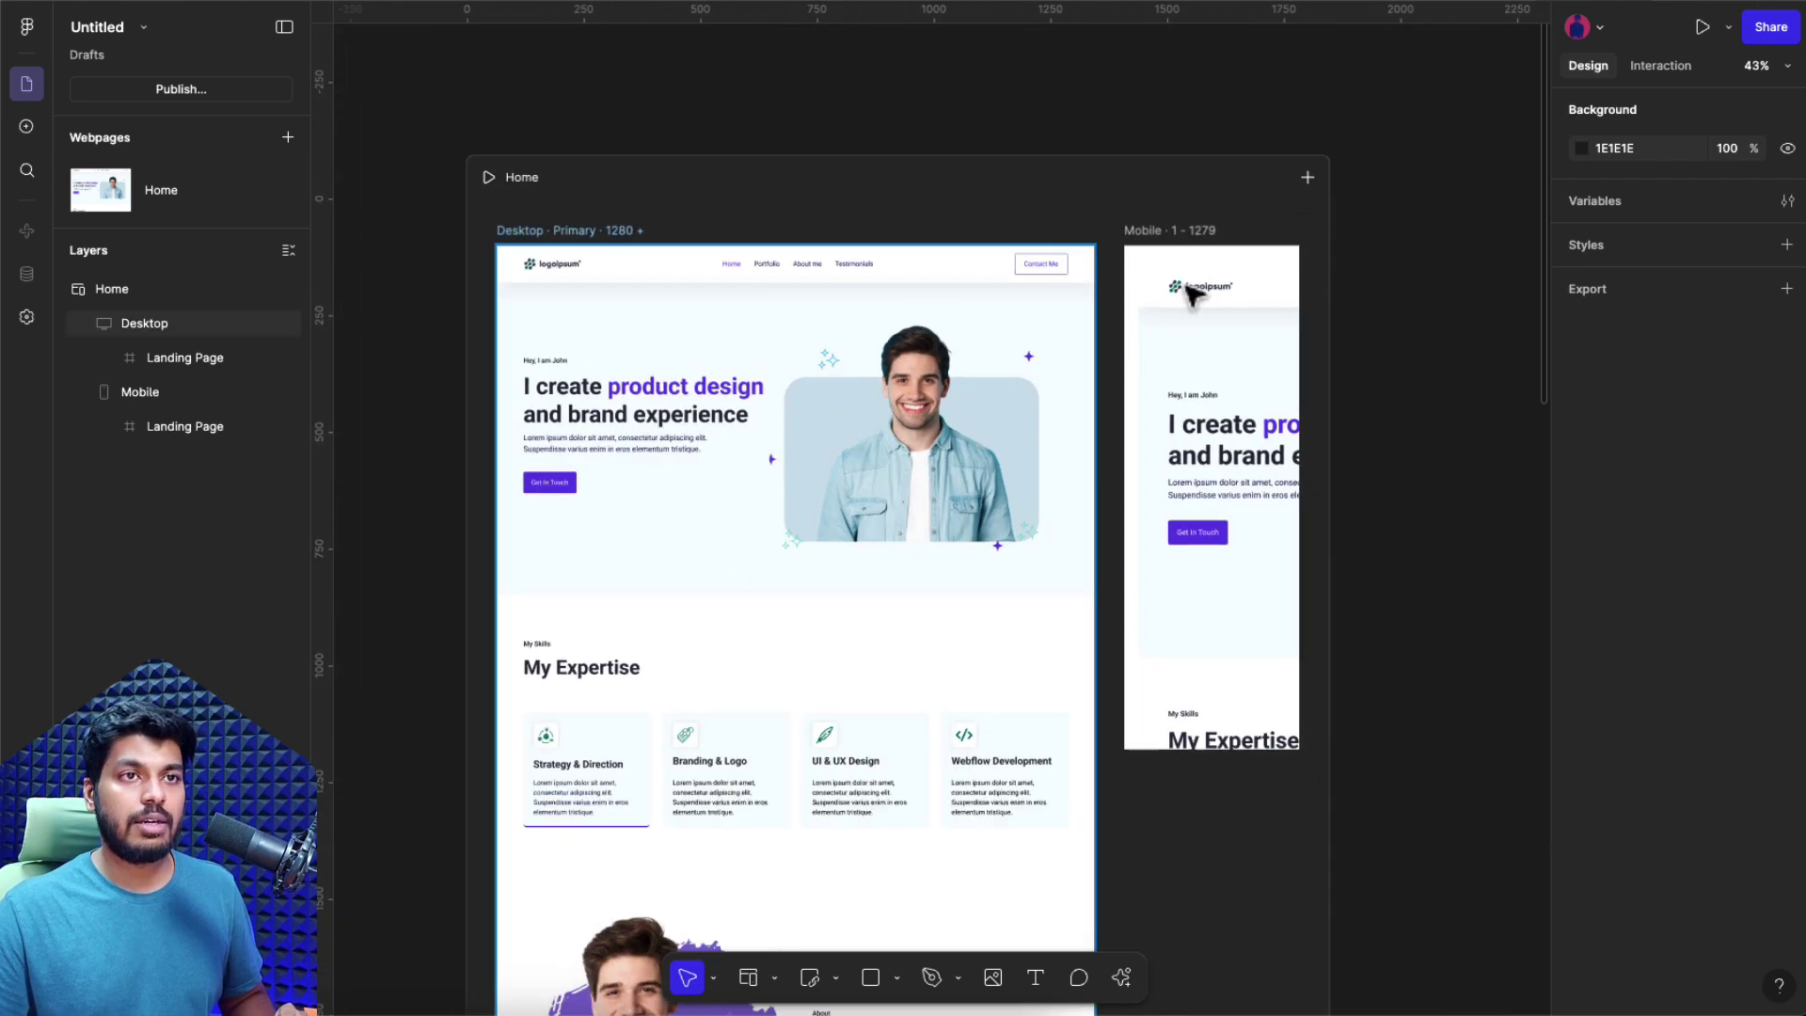
- Add the 800-wide Tablet breakpoint to the Home page, and check the remaining breakpoint options without adding another
click(1315, 184)
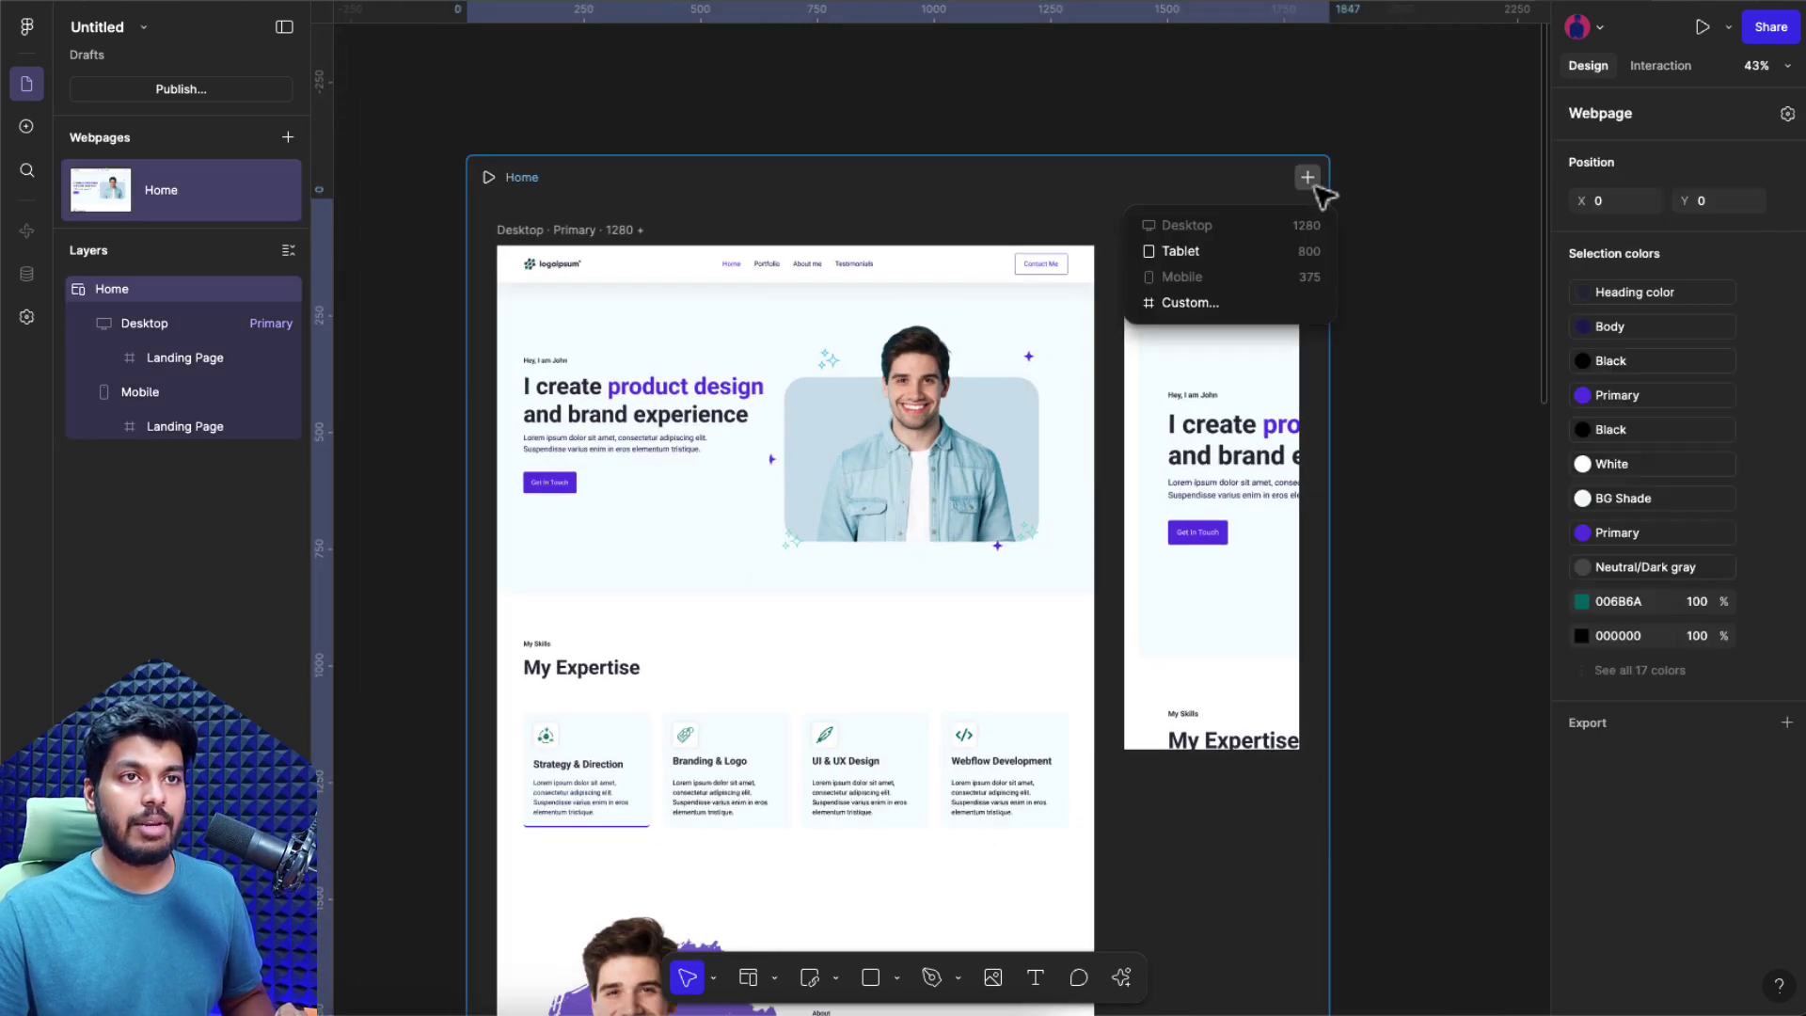
click(1246, 268)
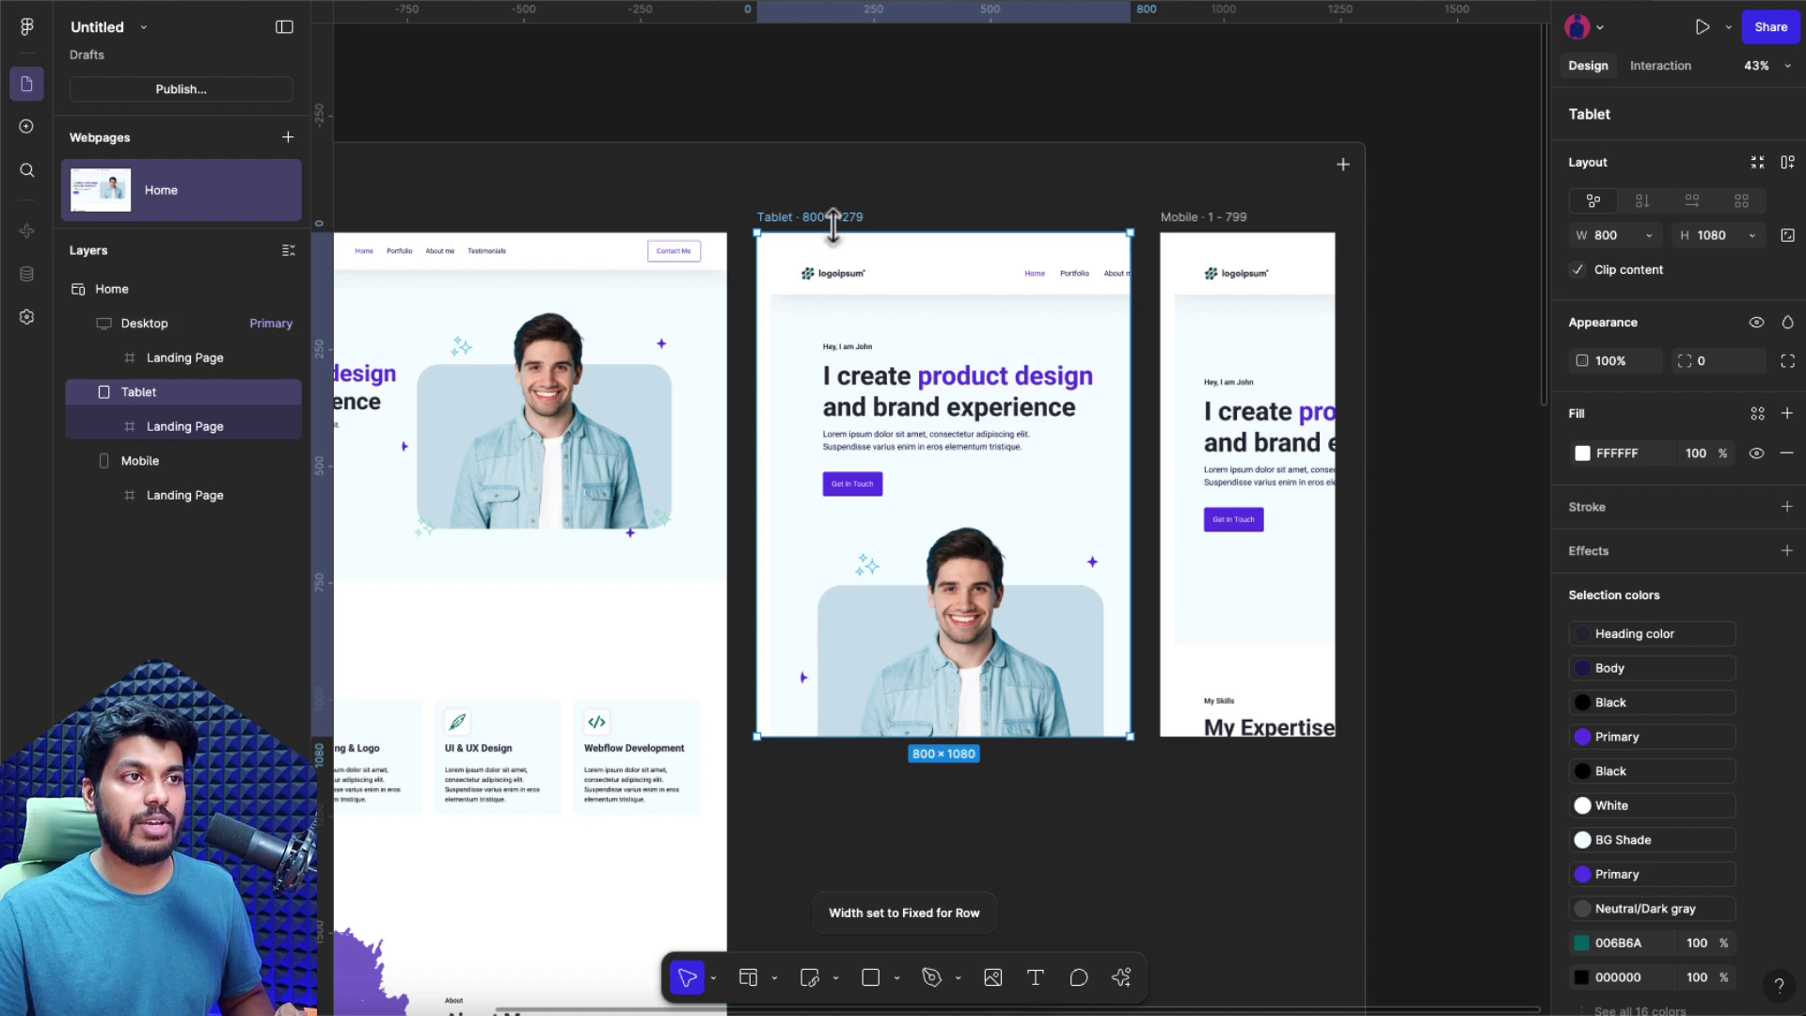
click(1344, 165)
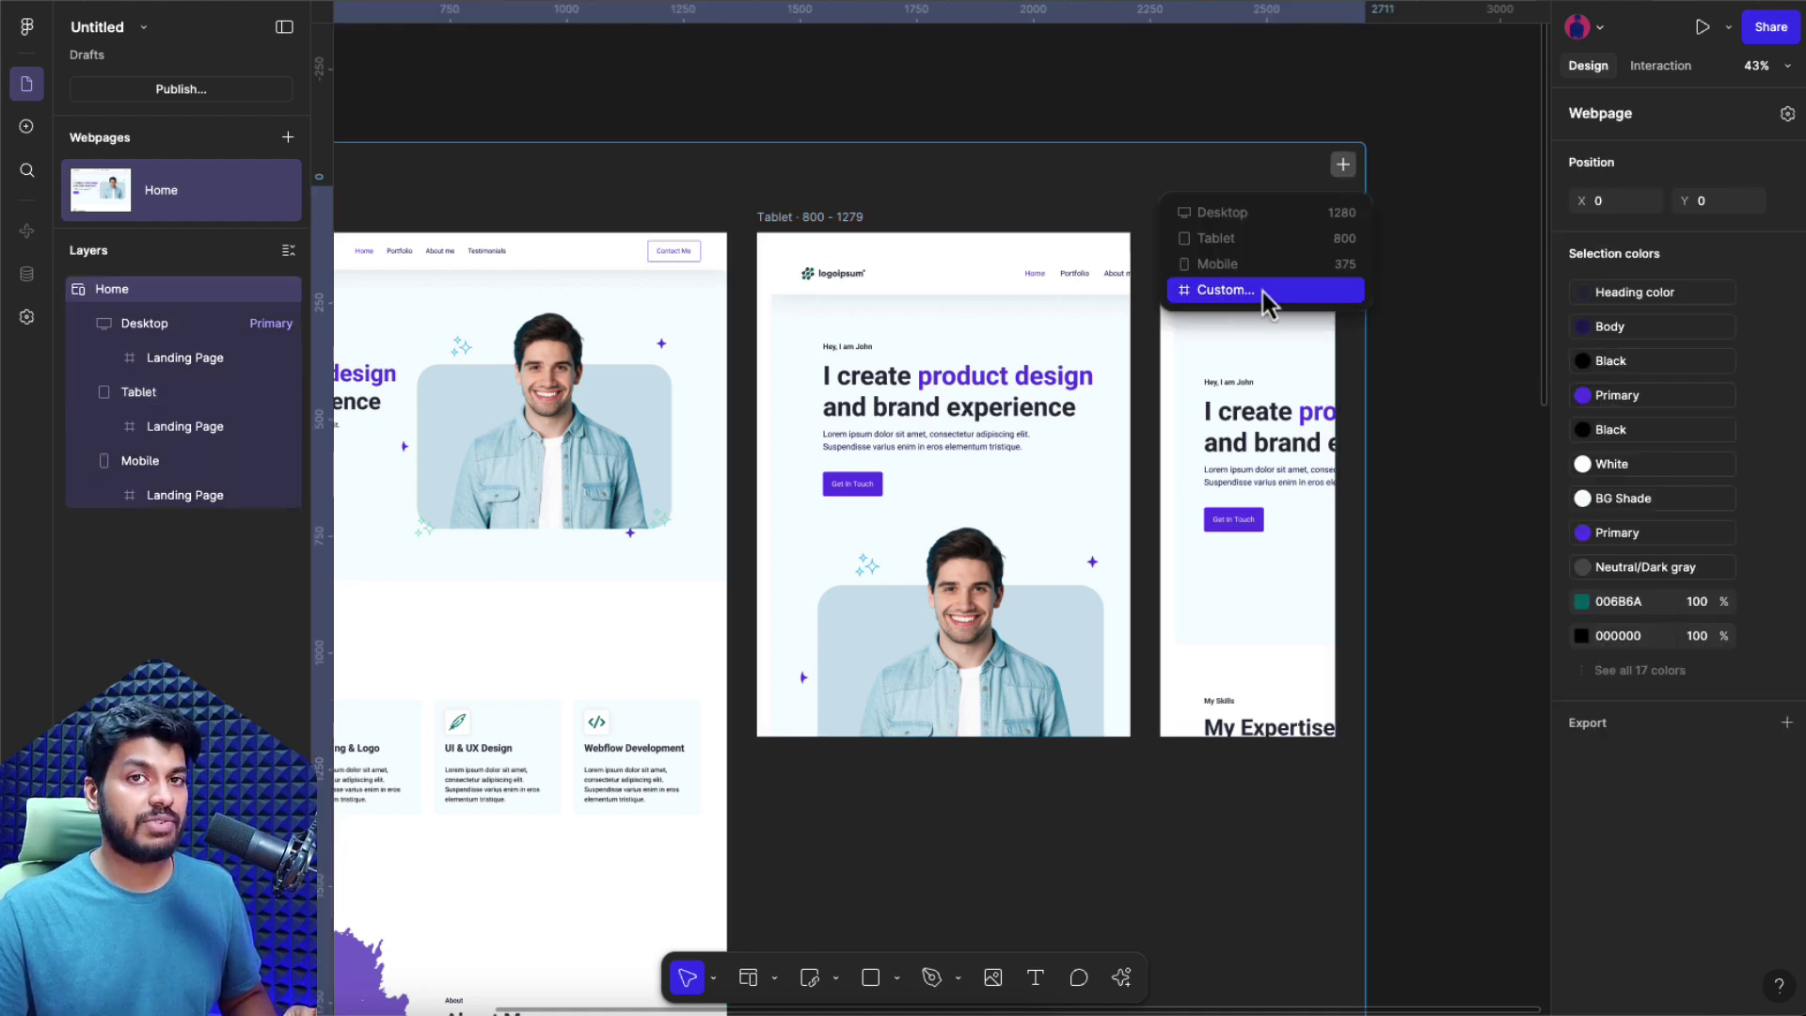
click(1038, 108)
scroll(1038, 108, left, 5)
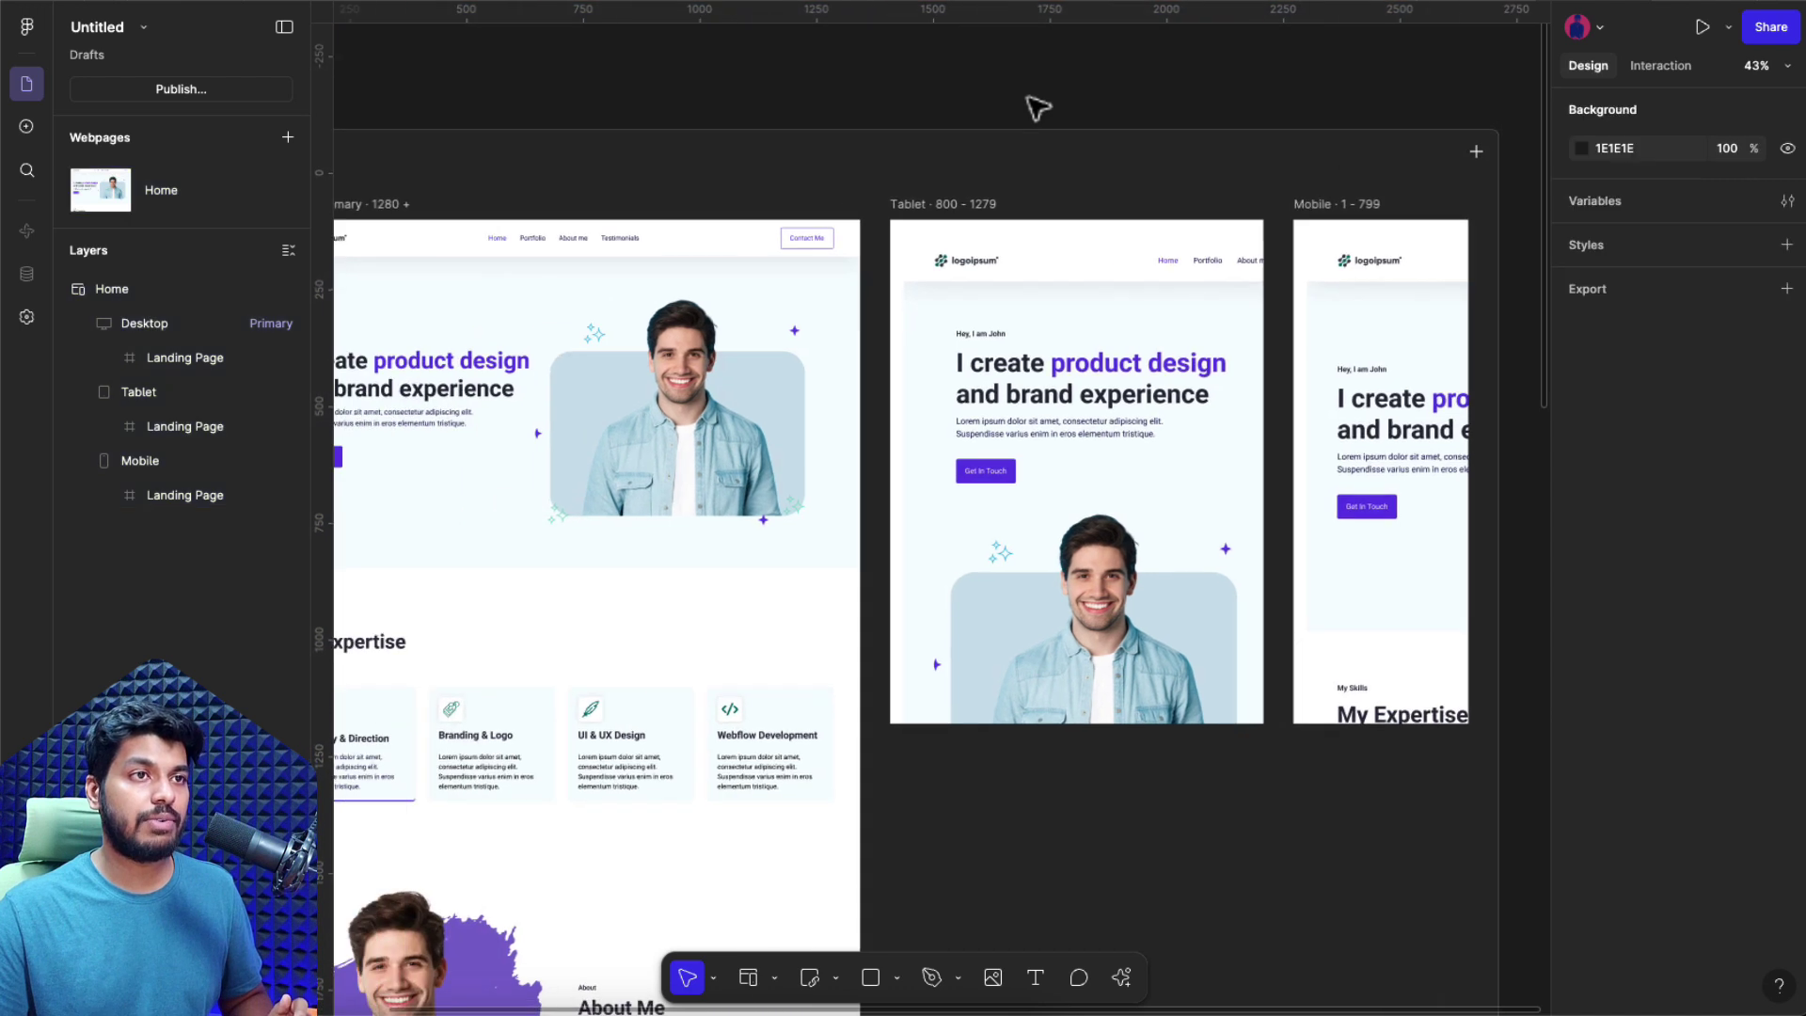
scroll(738, 245, up, 3)
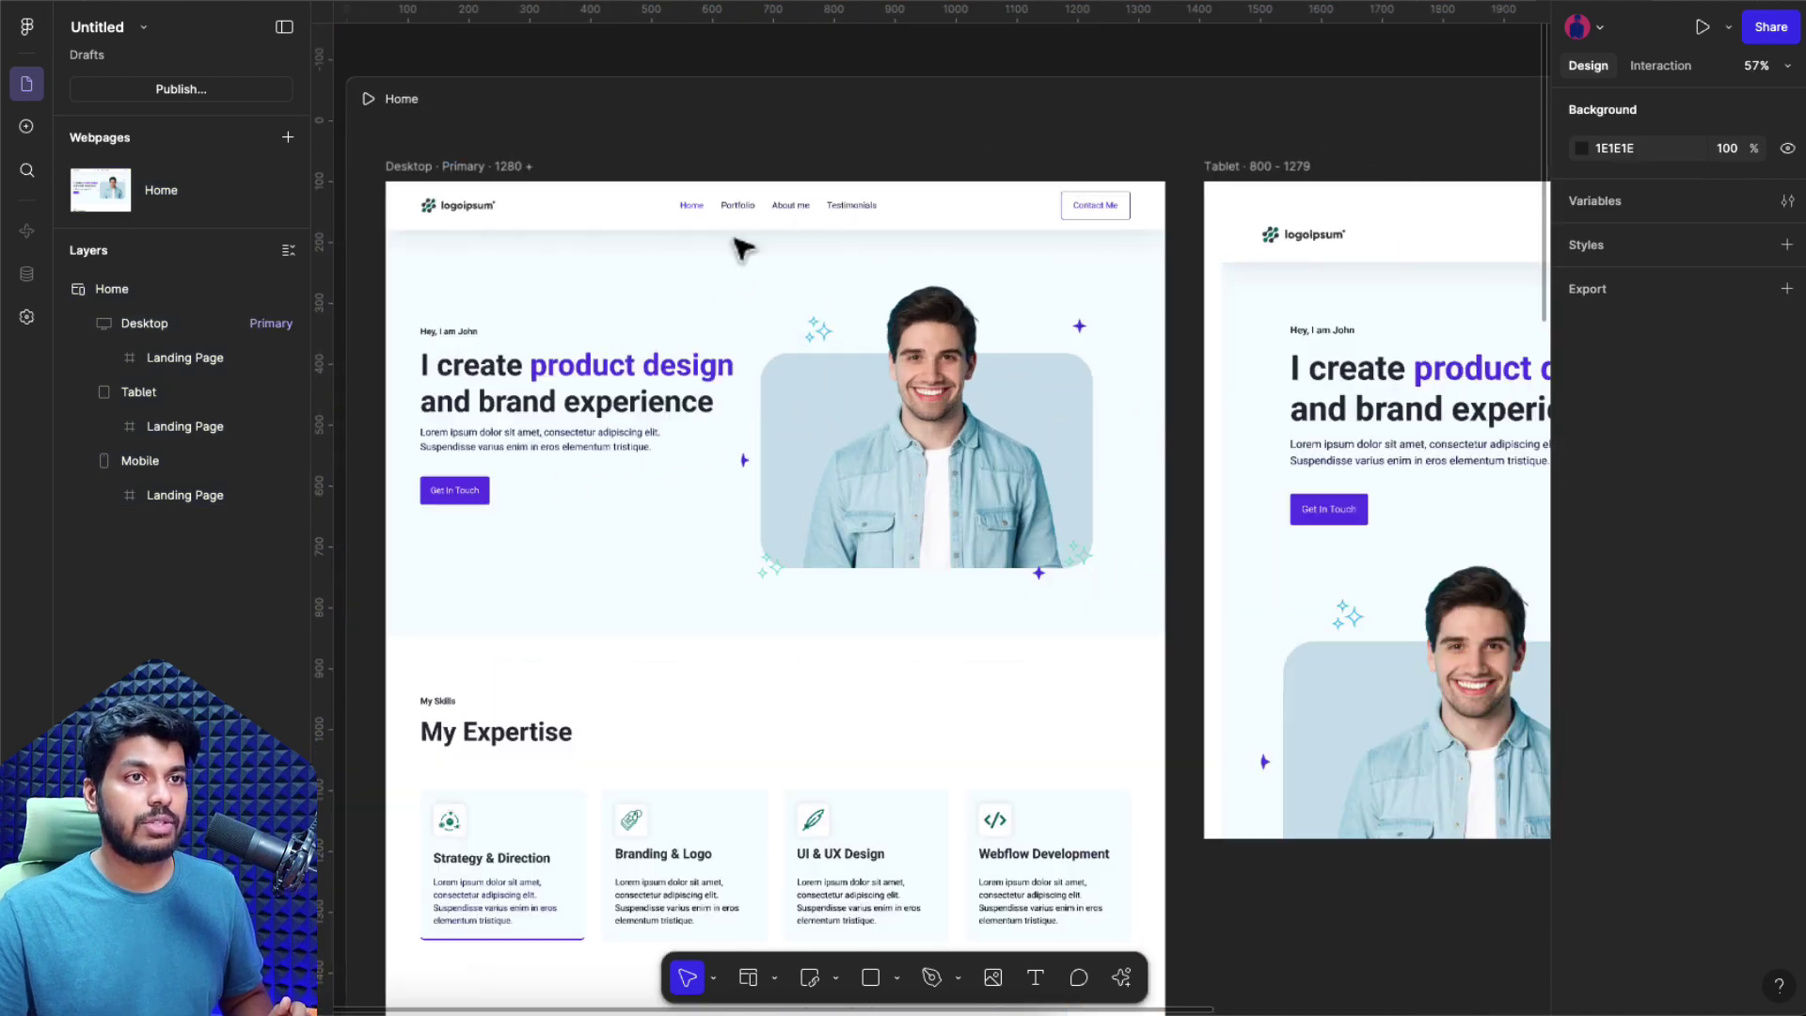
scroll(758, 347, right, 5)
- Align the Landing Page frame to the left and top edges of both the Tablet and Mobile breakpoints
click(832, 341)
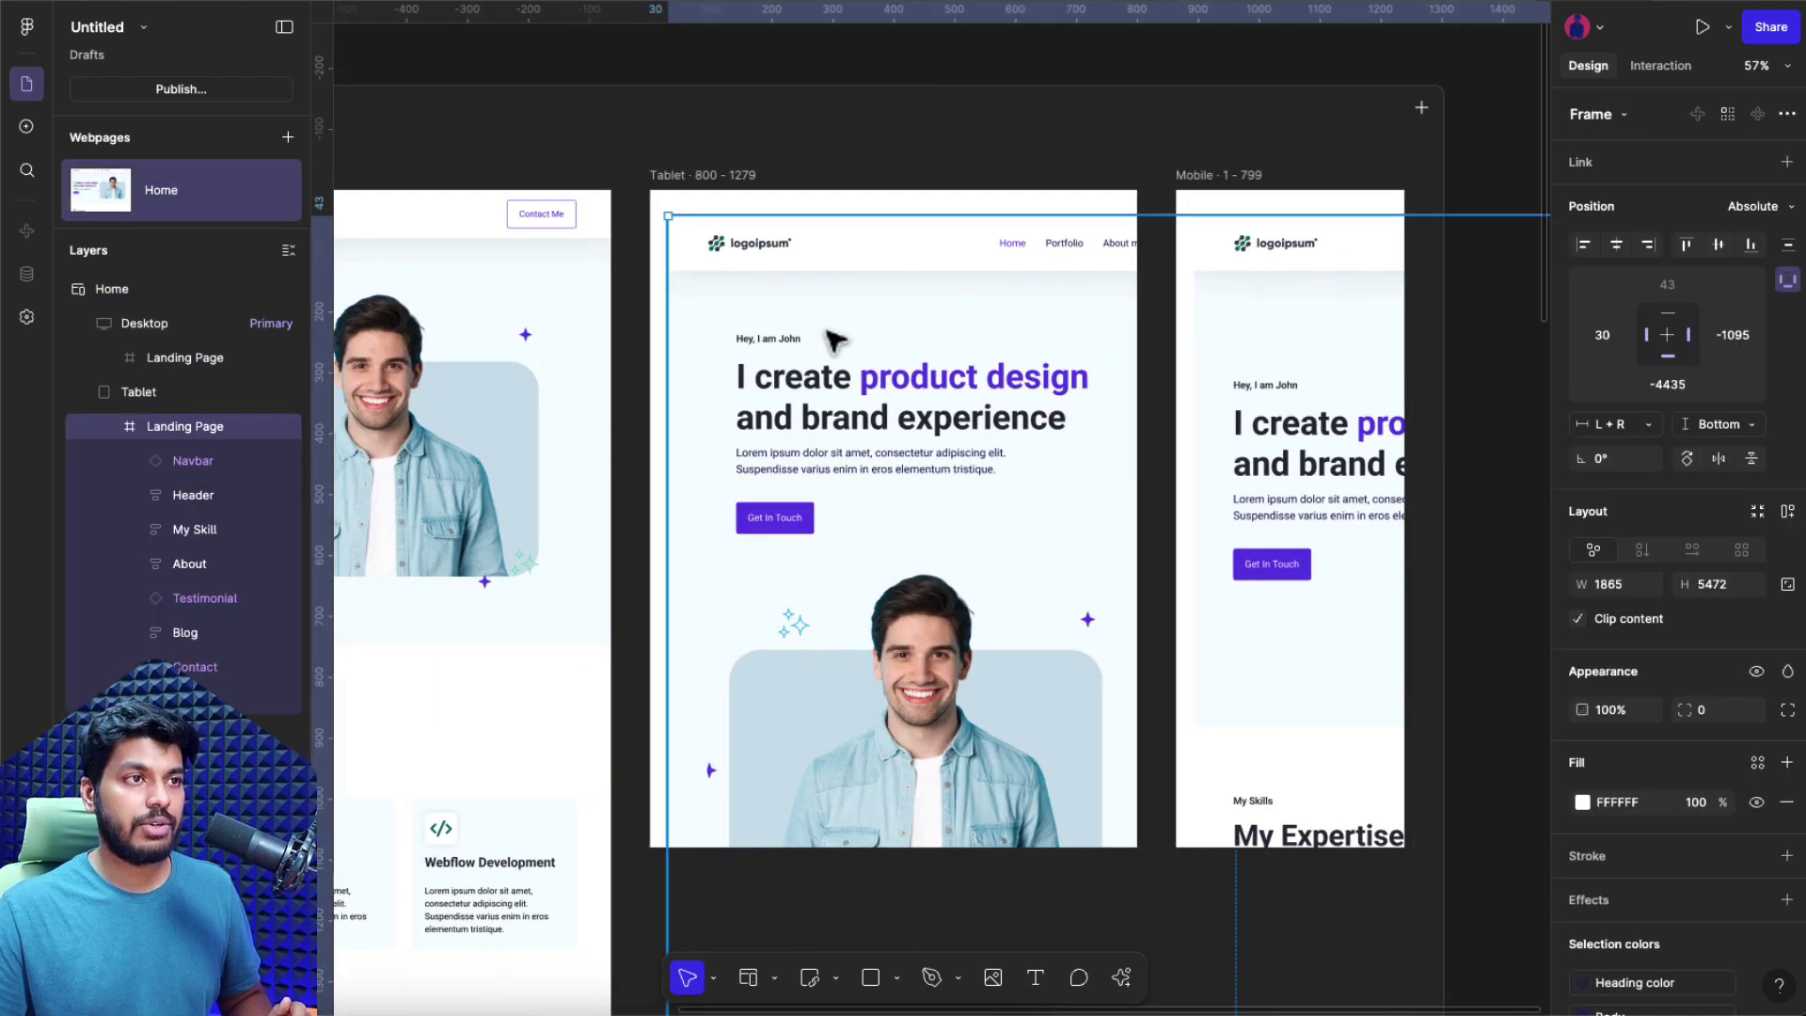
click(1584, 245)
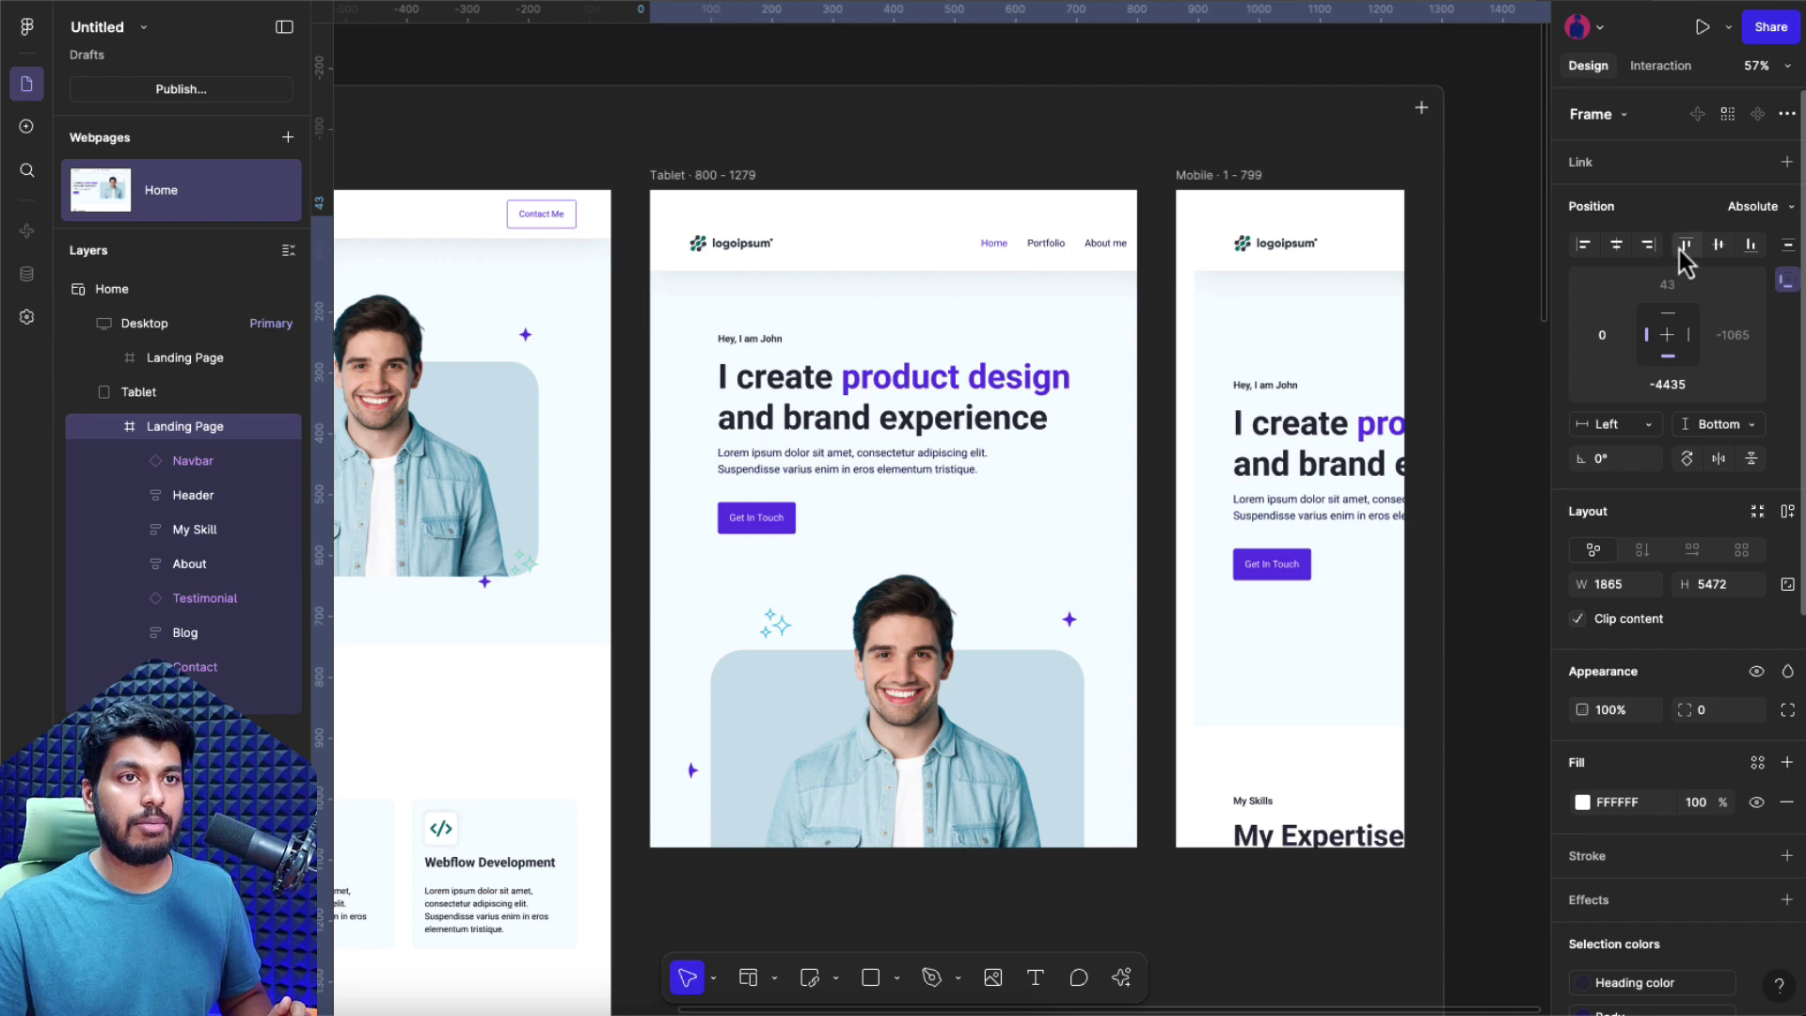
click(1667, 284)
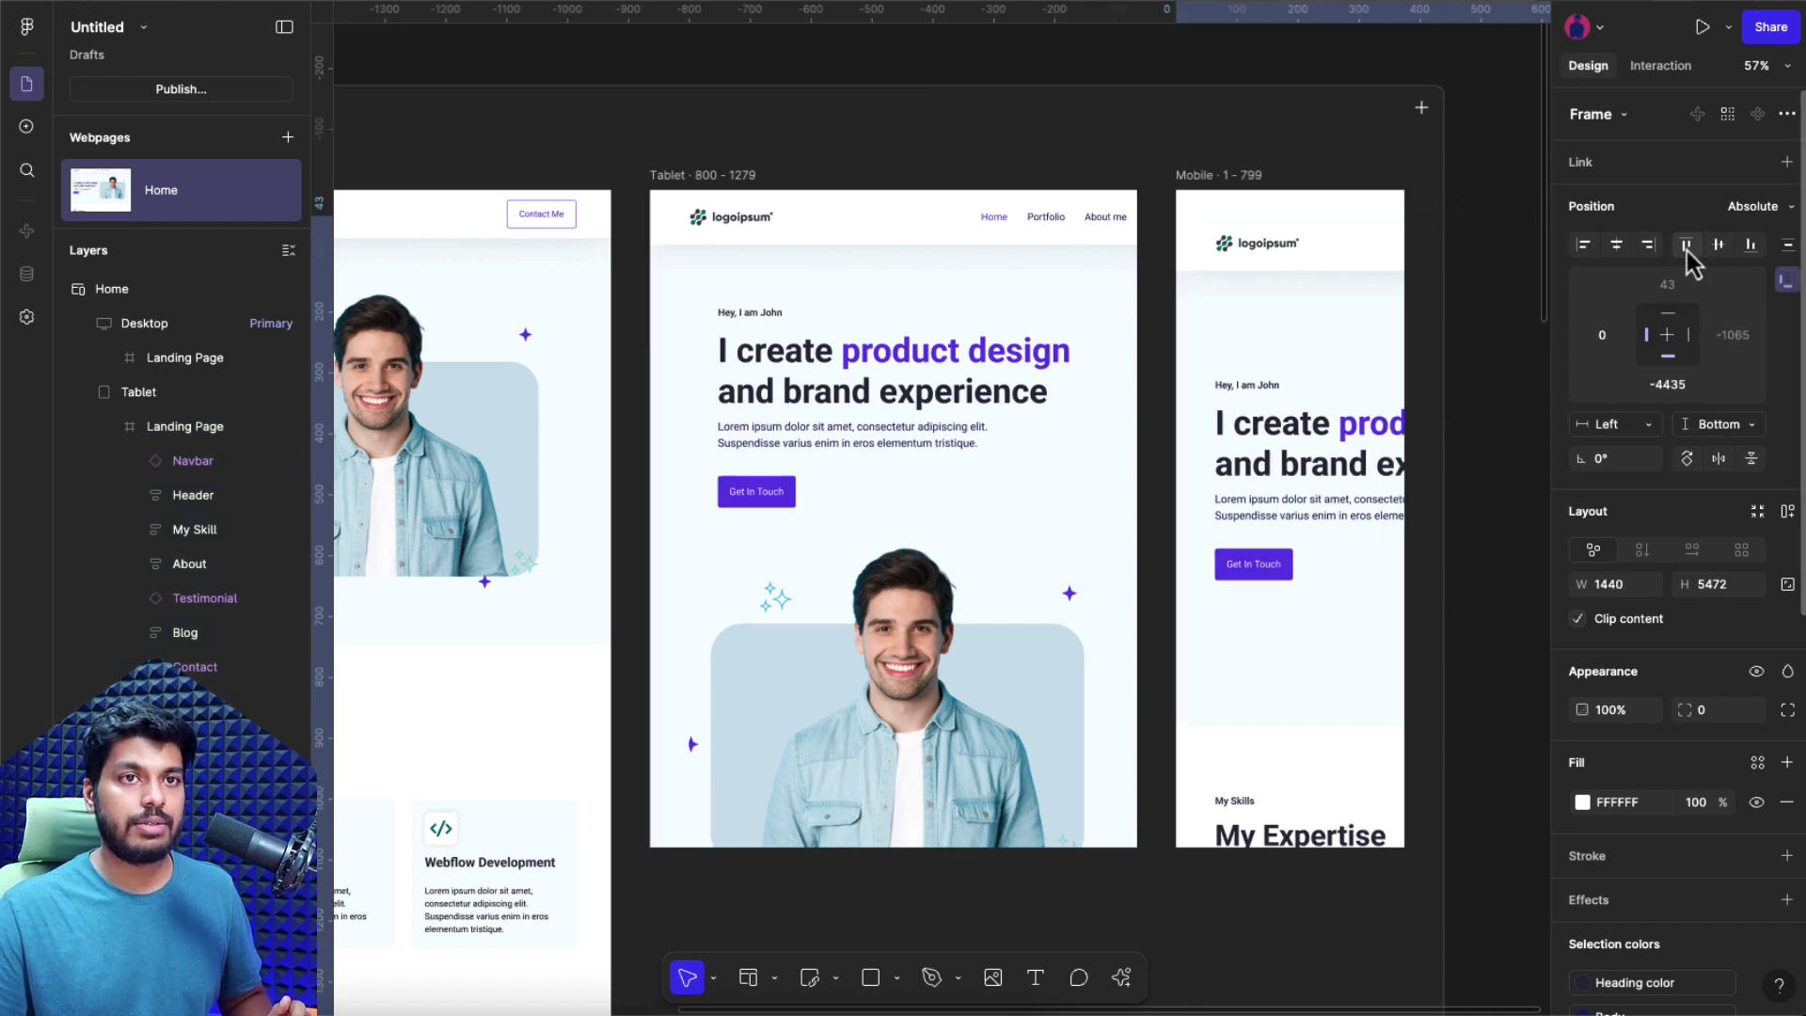
key(ctrl+z)
scroll(1076, 415, left, 5)
scroll(1073, 420, right, 2)
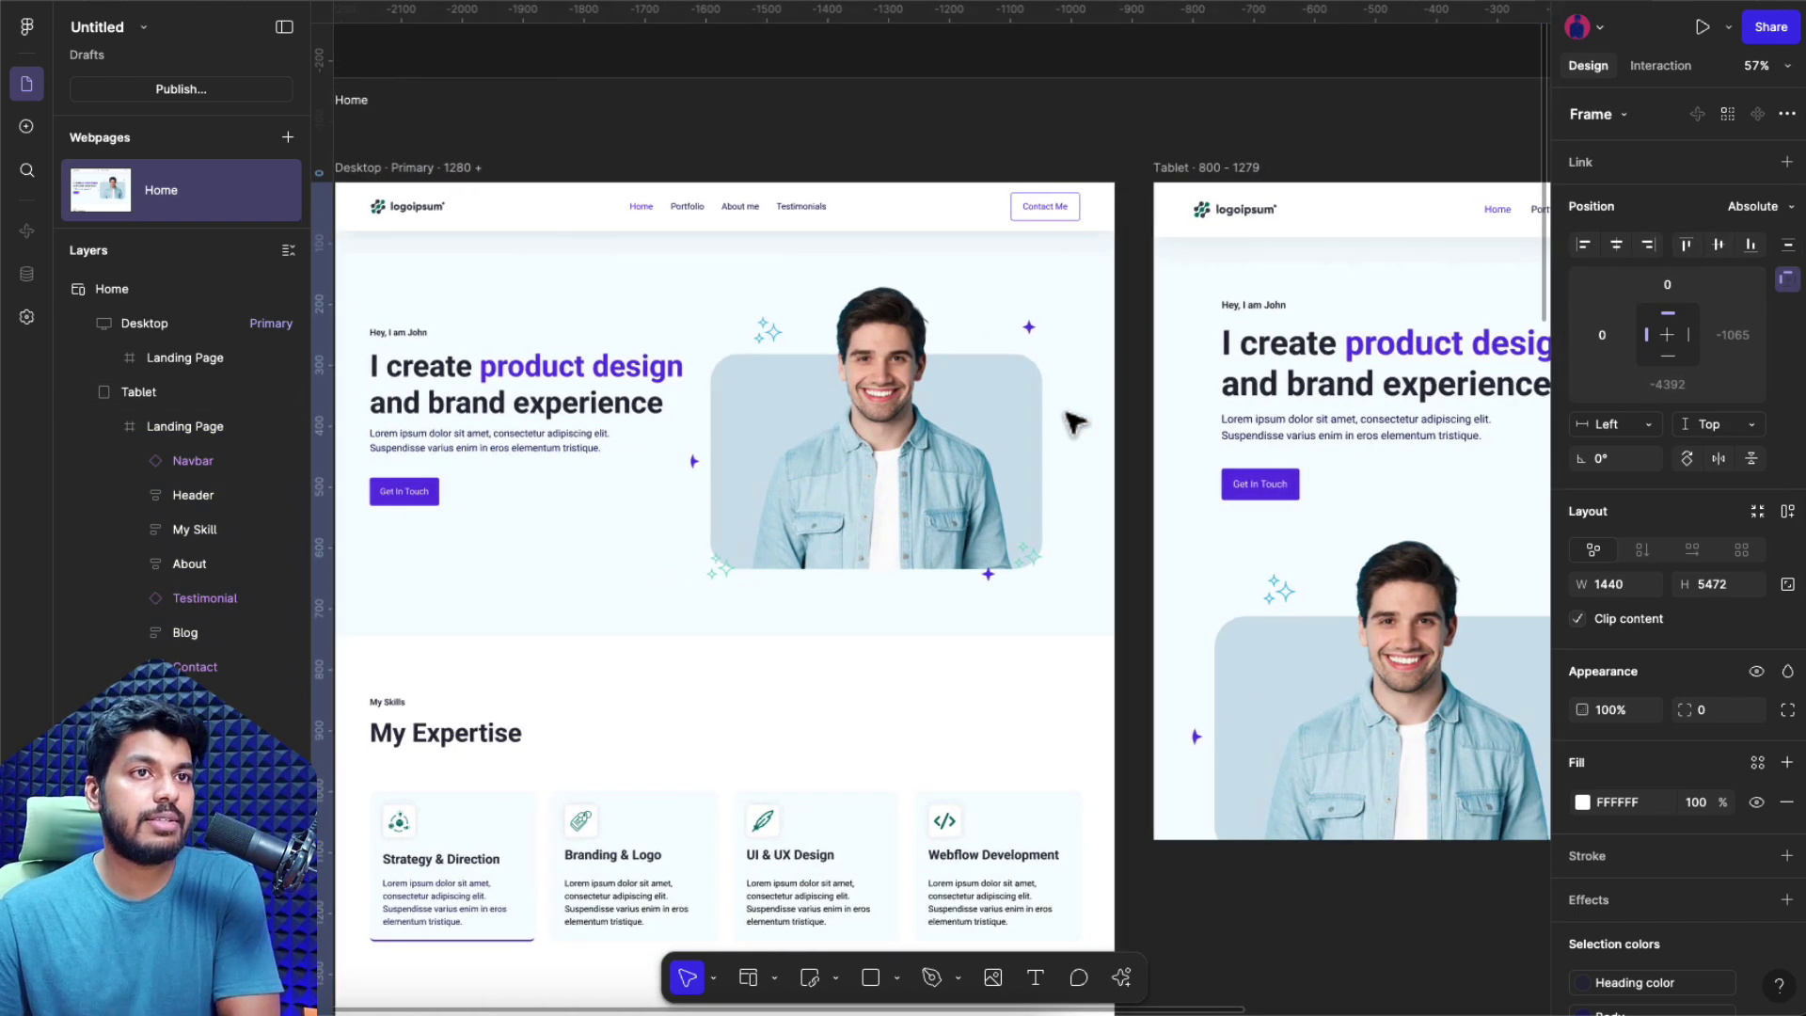
scroll(1074, 420, right, 6)
scroll(1075, 423, right, 2)
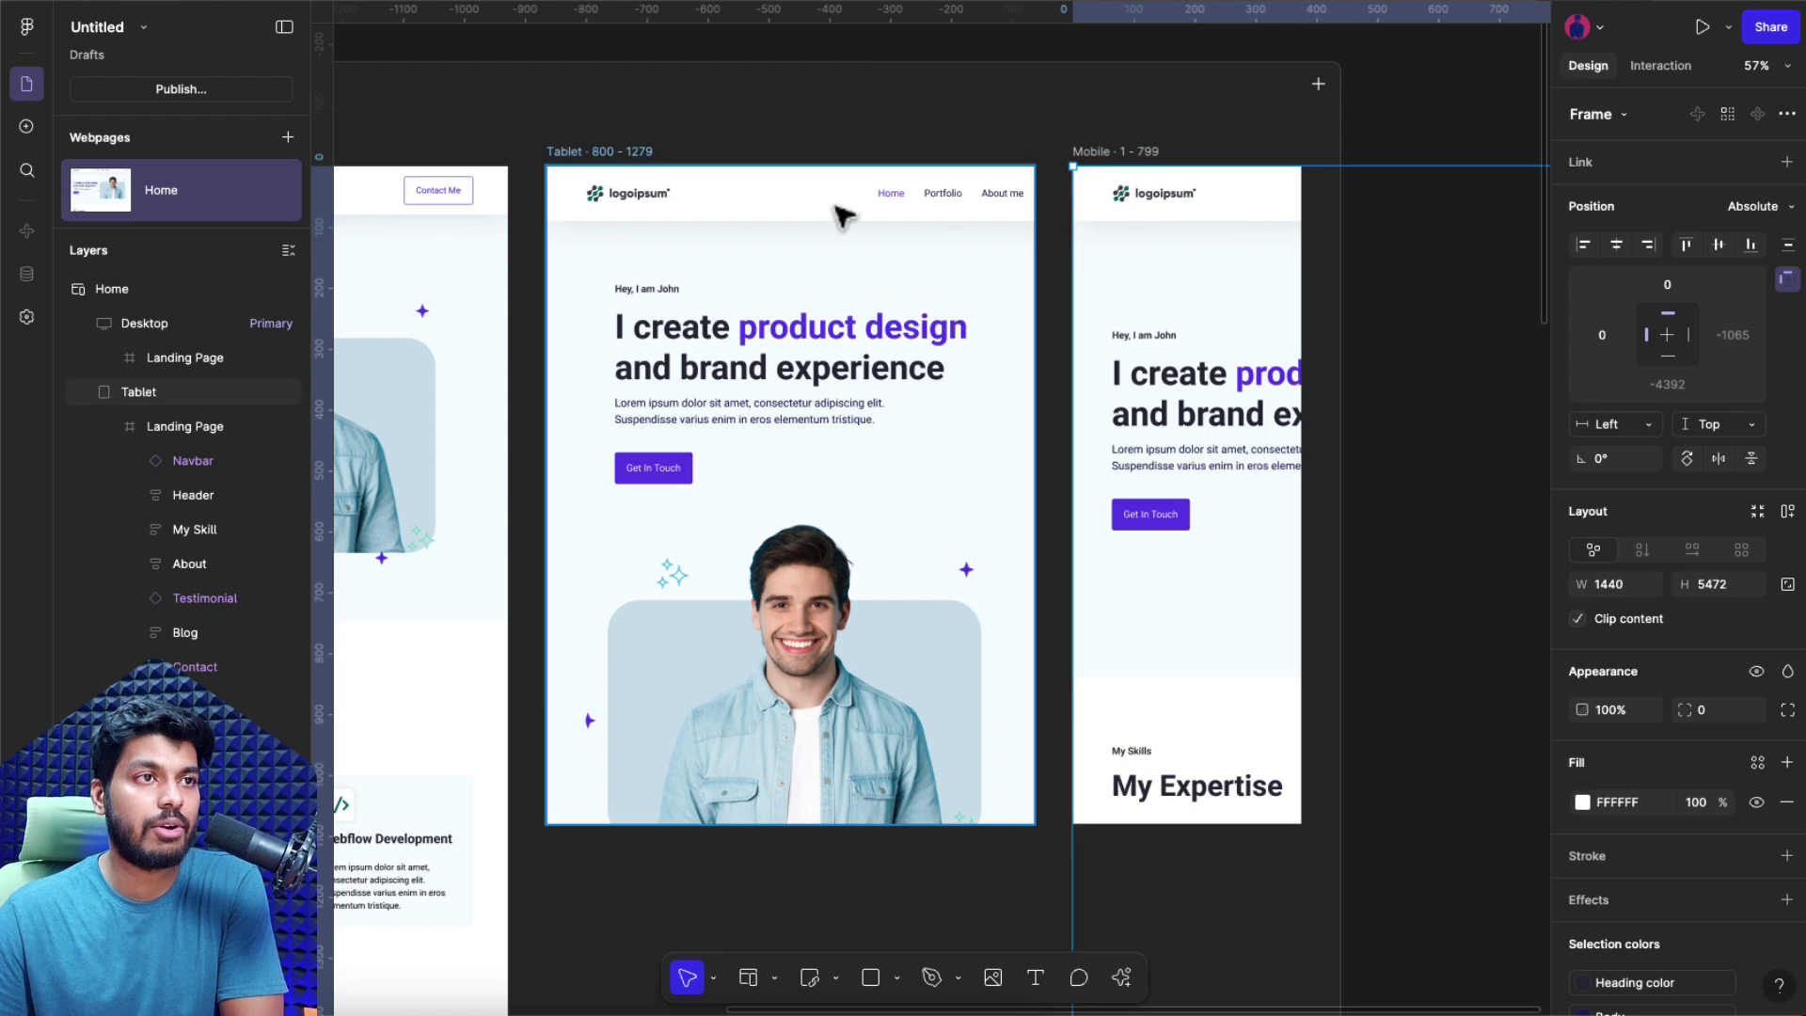
- Compare the navbar across the Desktop and Tablet breakpoints and check which width sizing options the Desktop Navbar offers
scroll(988, 223, left, 10)
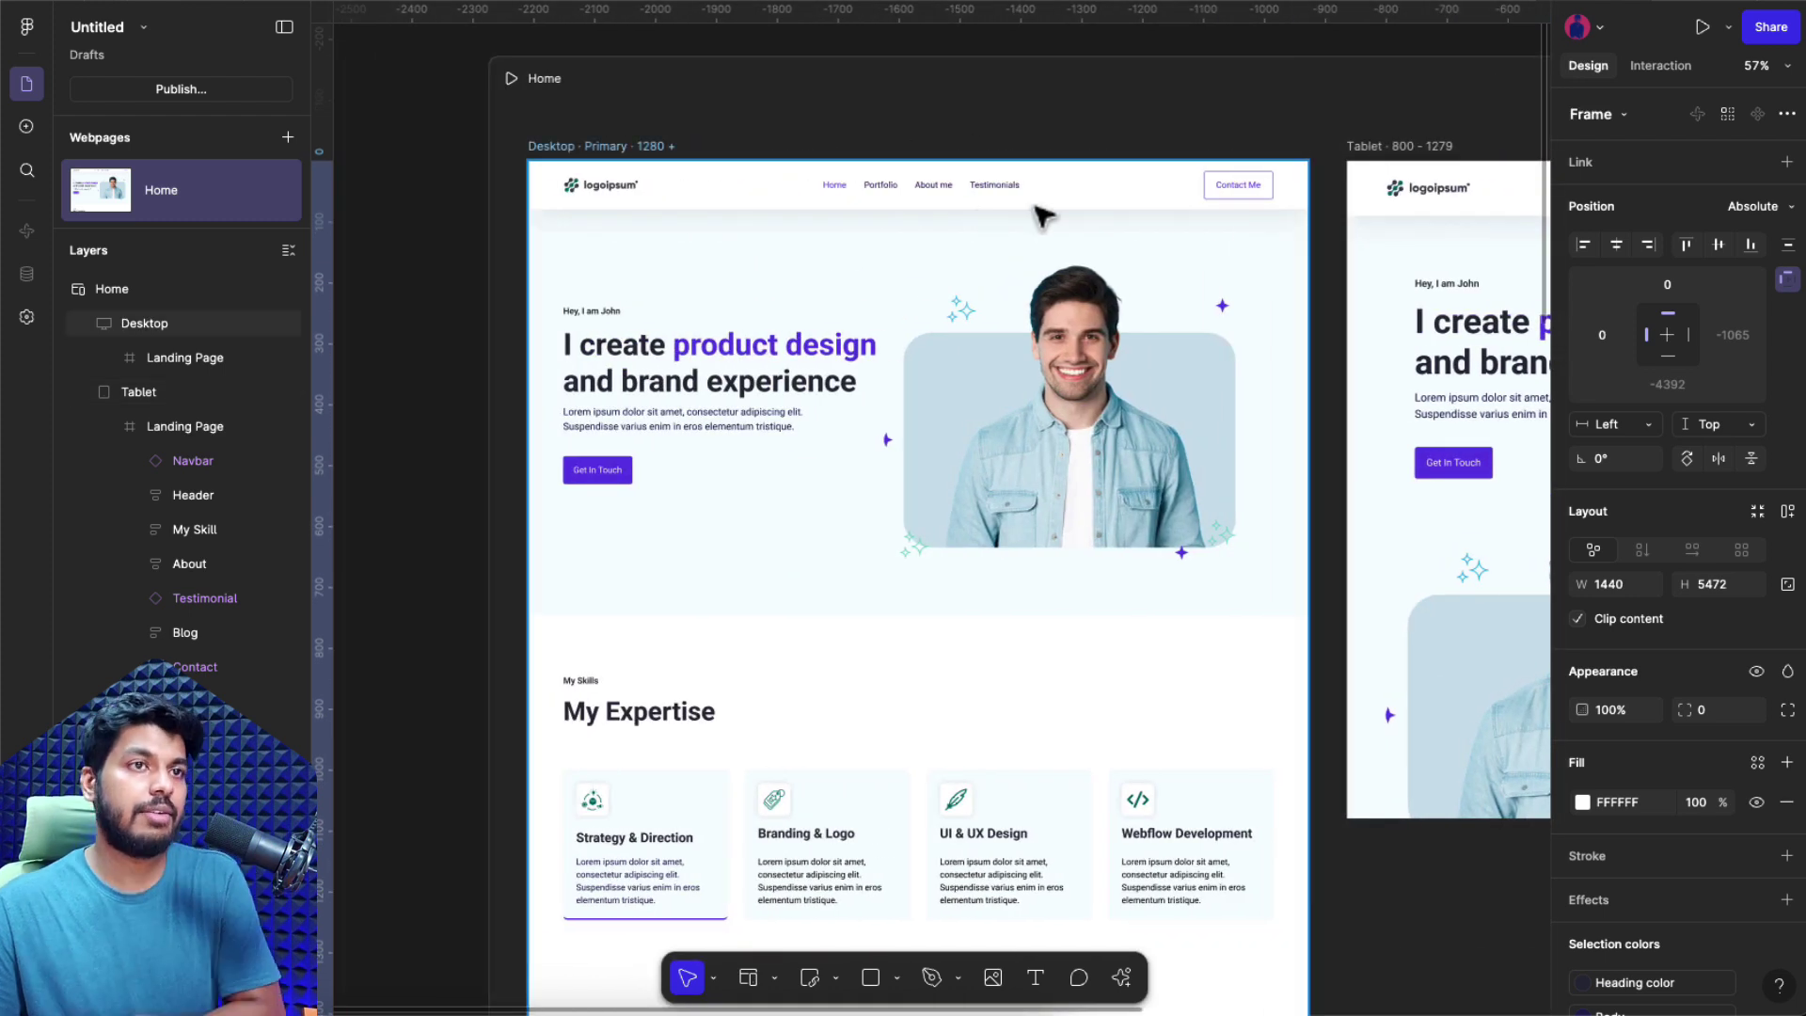
scroll(1042, 216, right, 1)
click(1004, 216)
click(1003, 213)
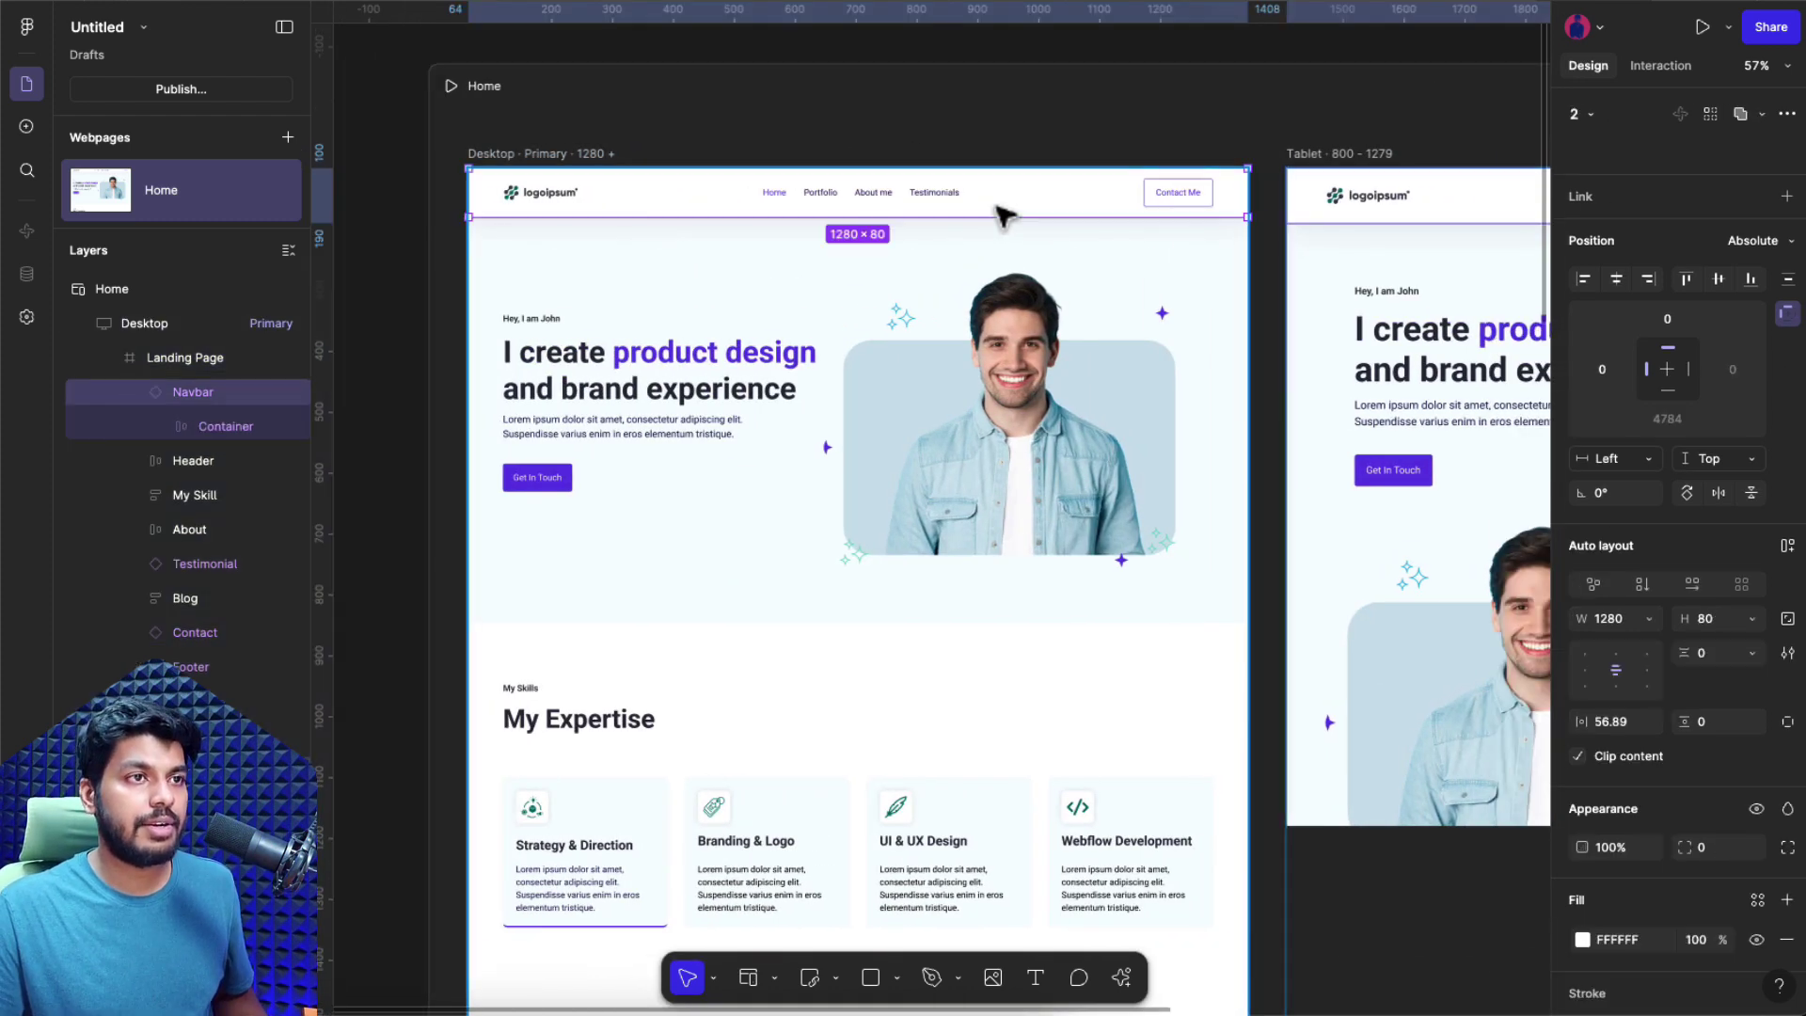
scroll(1213, 240, right, 1)
scroll(1223, 235, right, 7)
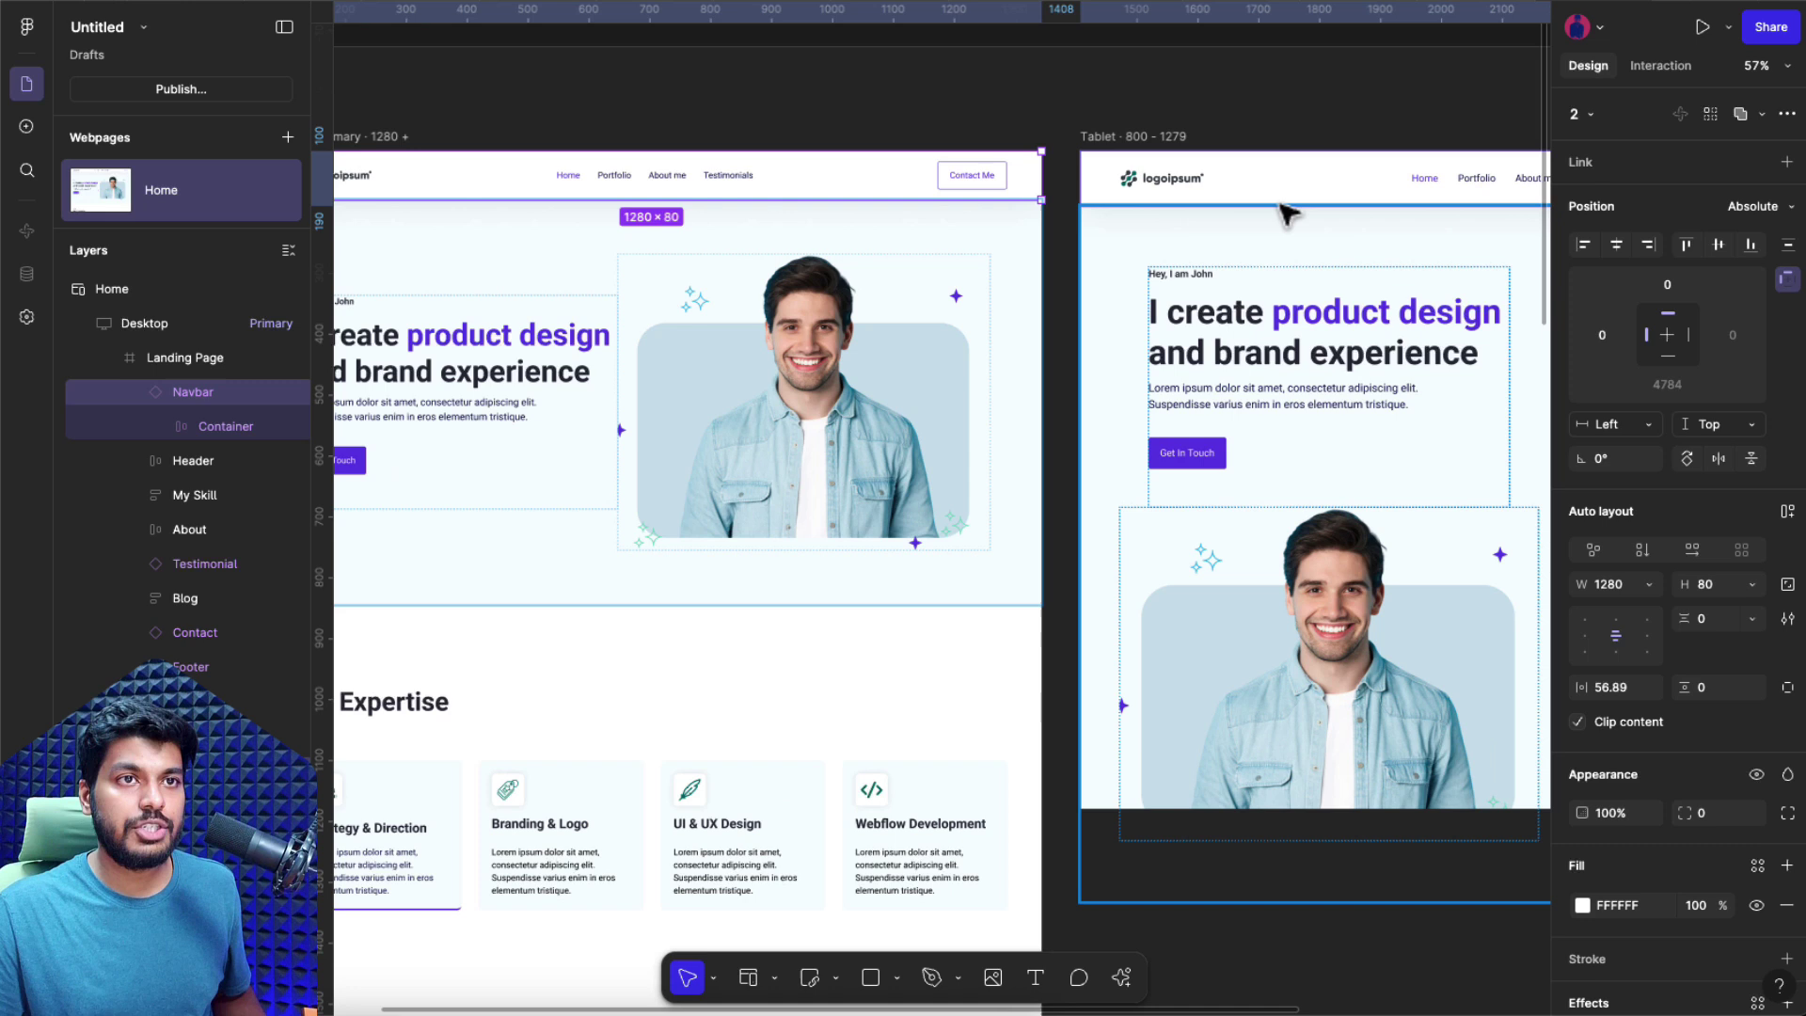
scroll(922, 268, left, 8)
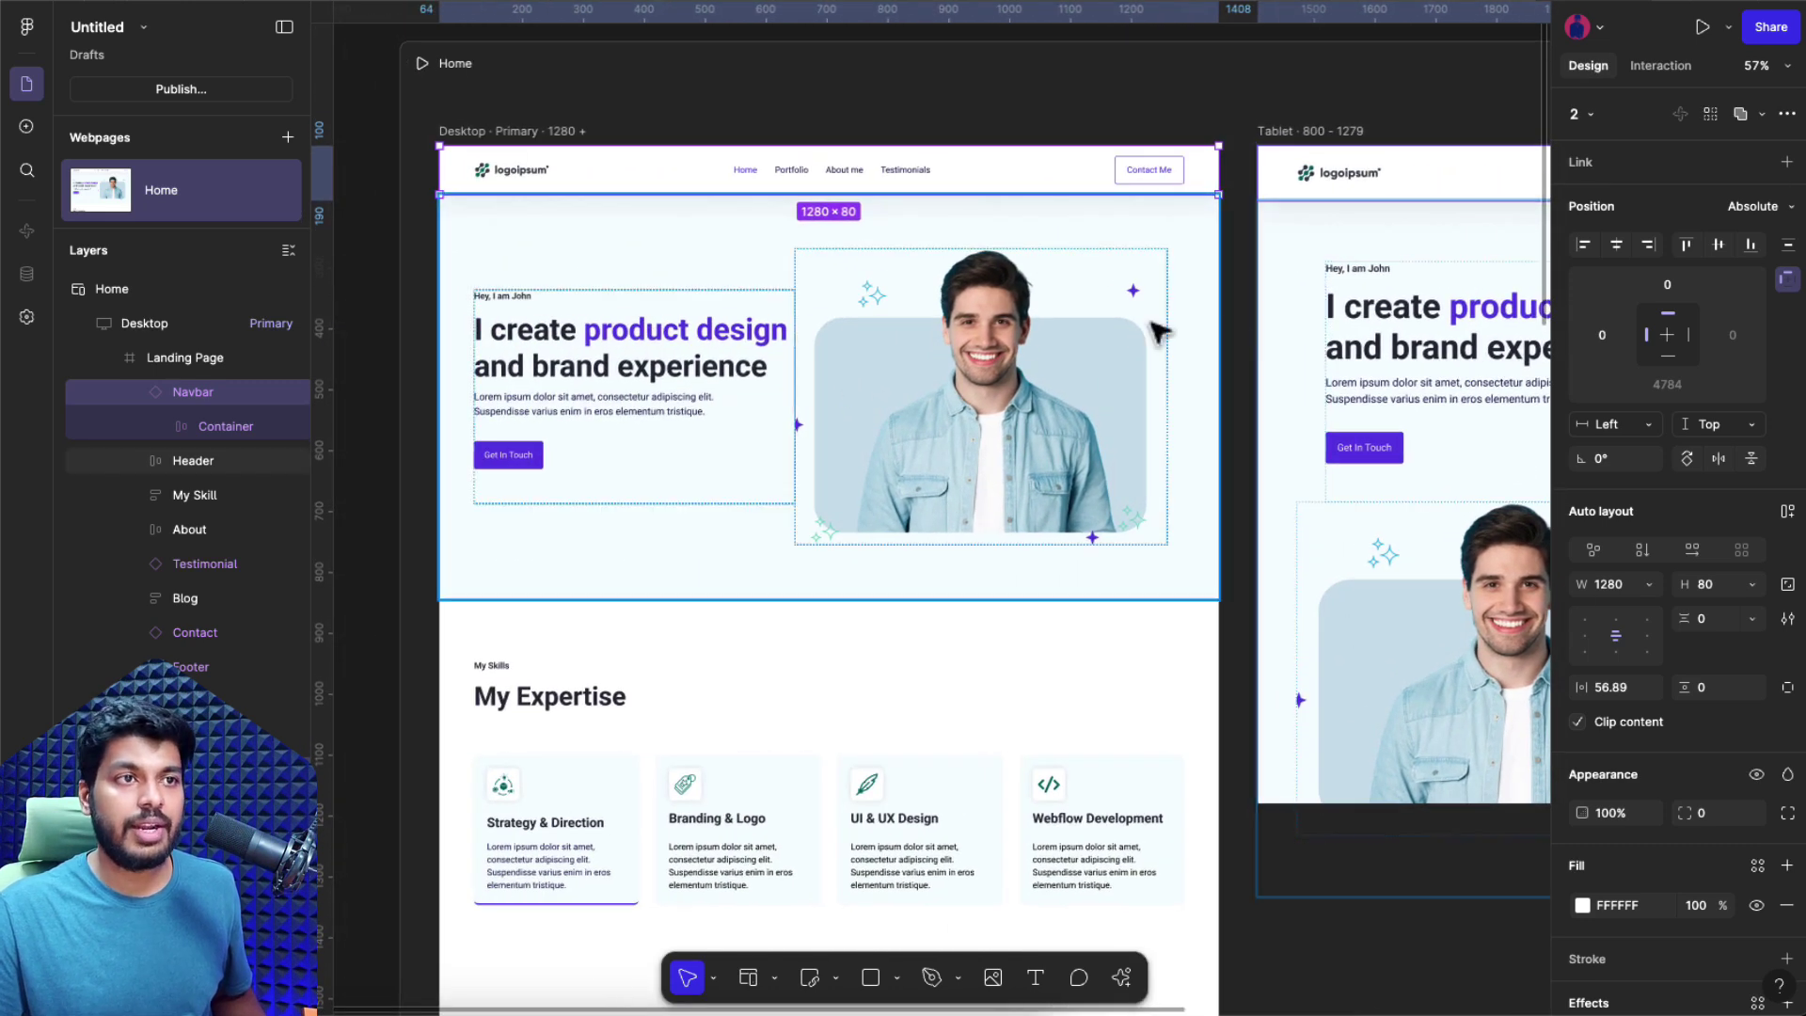
click(1648, 585)
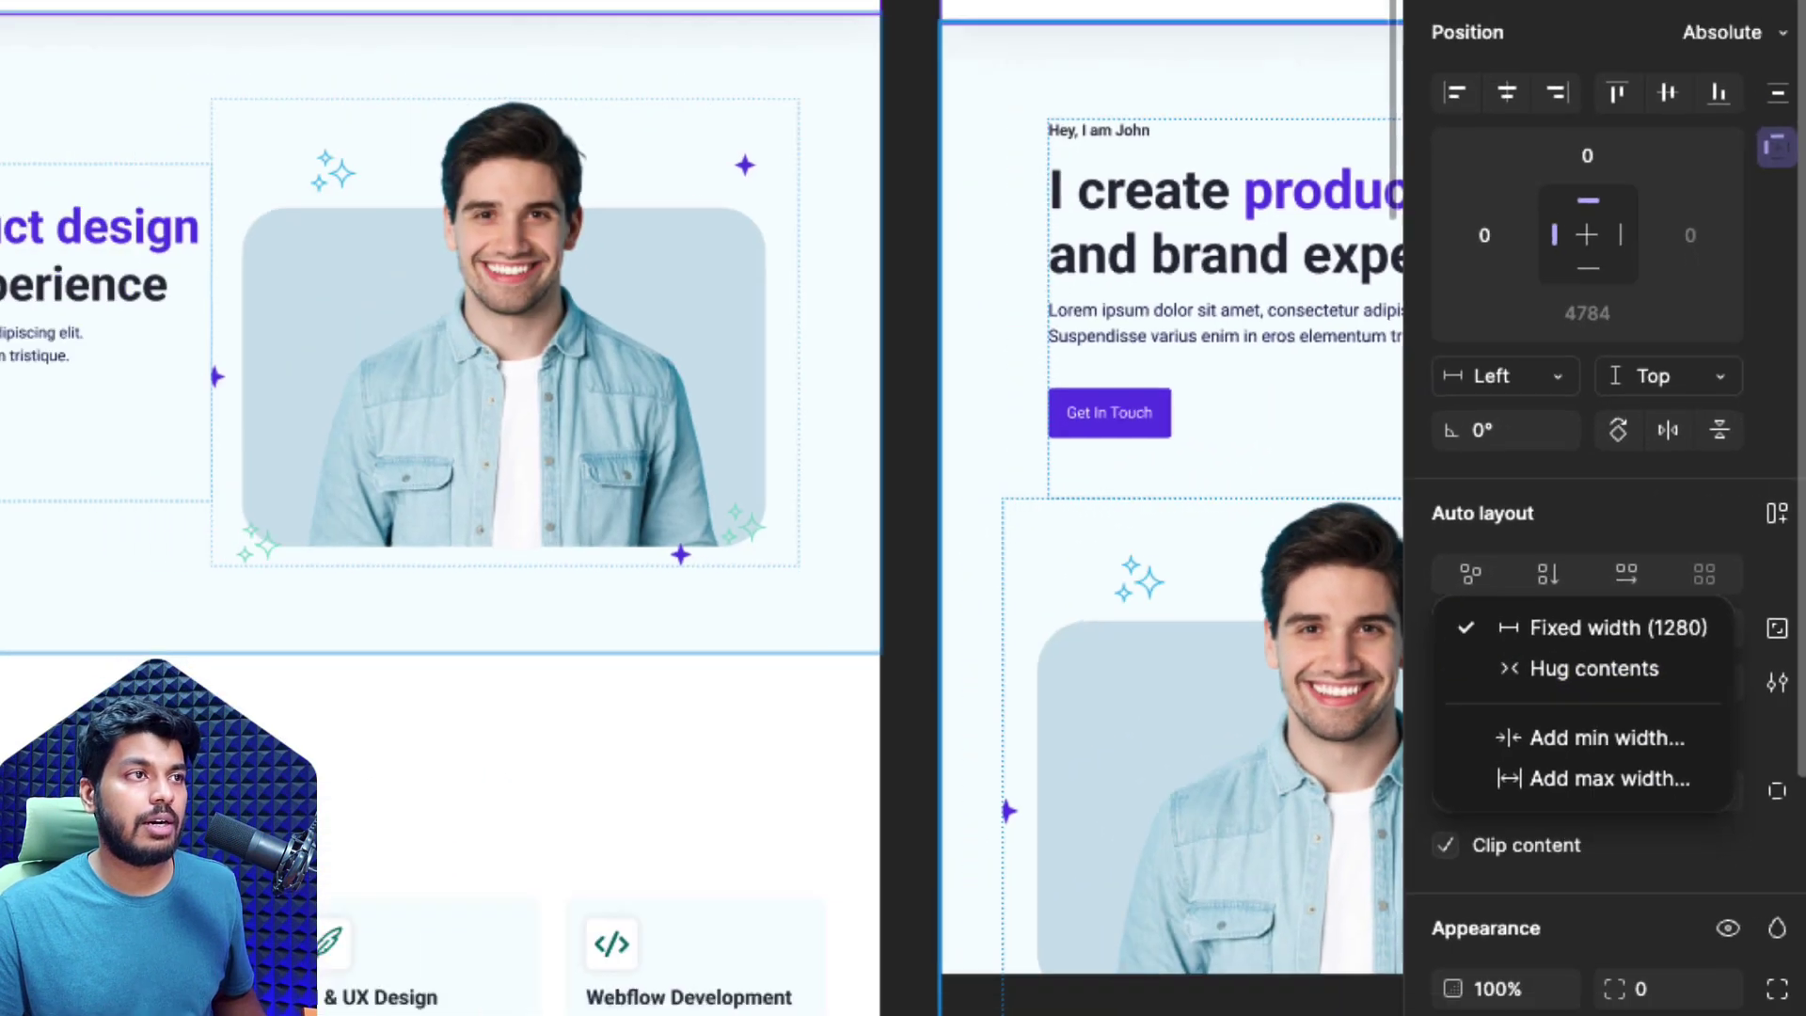
click(1392, 679)
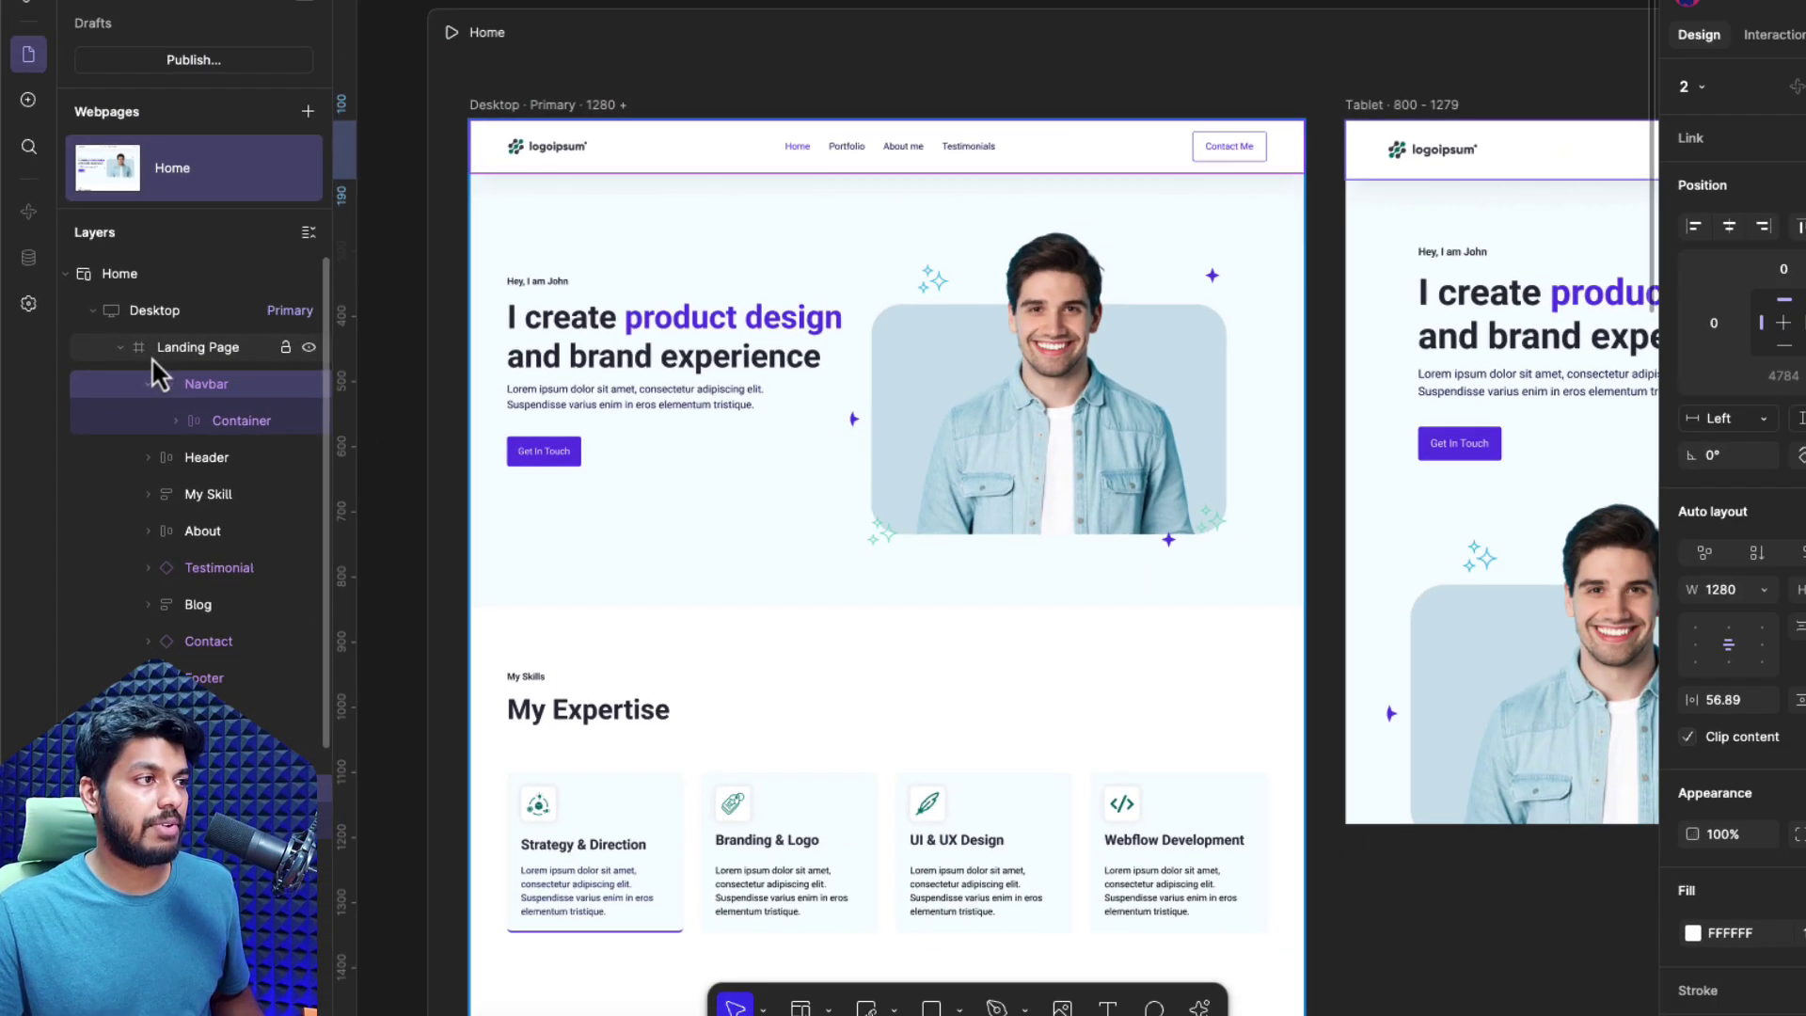
- Add auto layout to the Desktop breakpoint's Landing Page frame and check its width sizing options
click(282, 278)
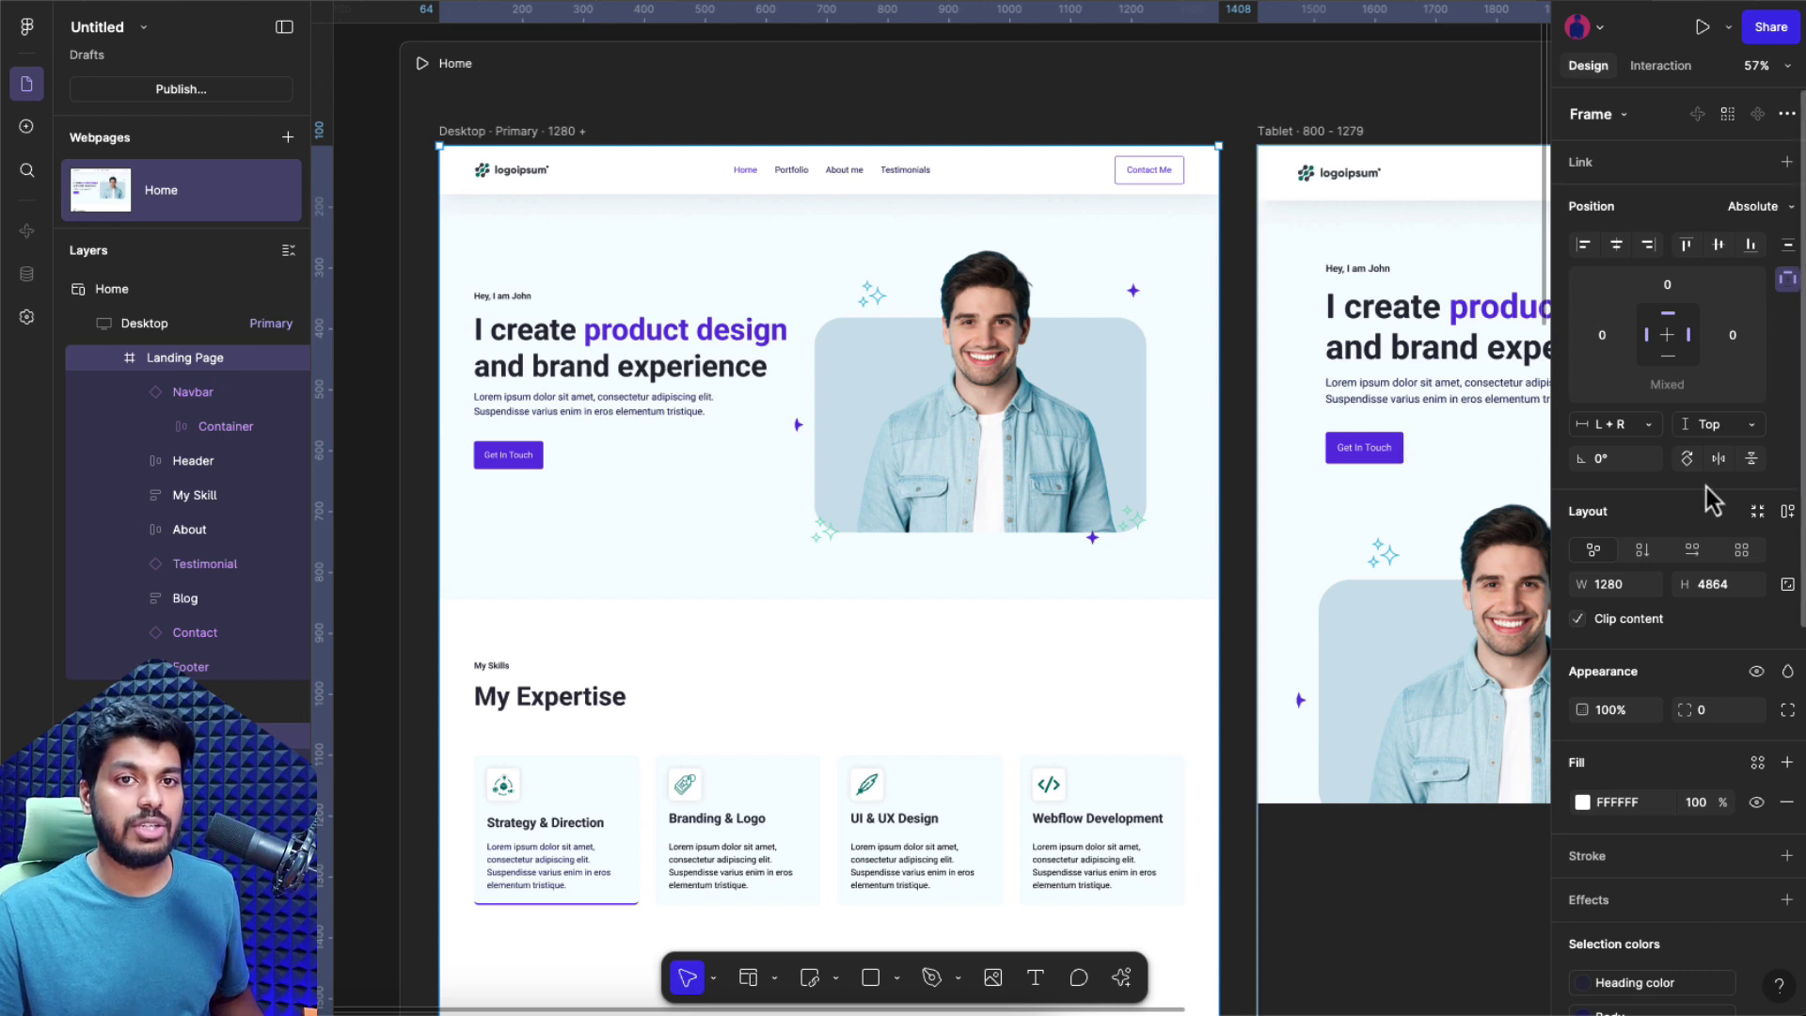
click(1788, 513)
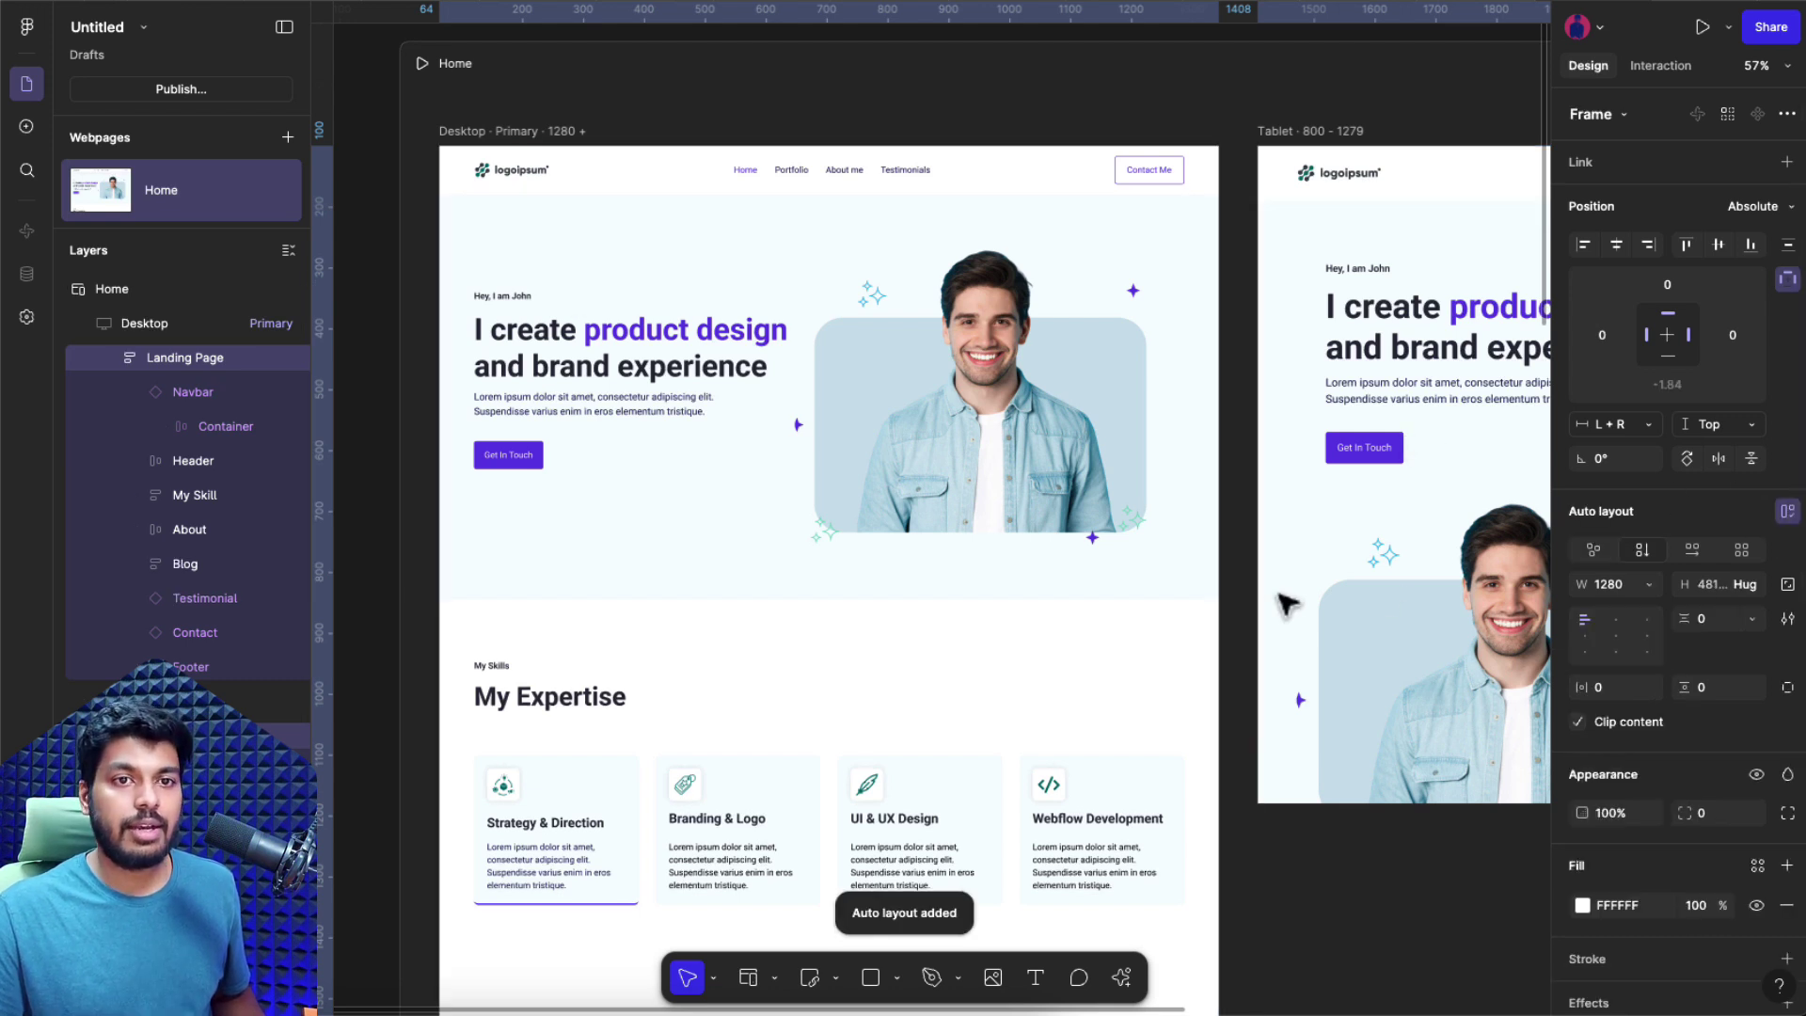
click(1651, 586)
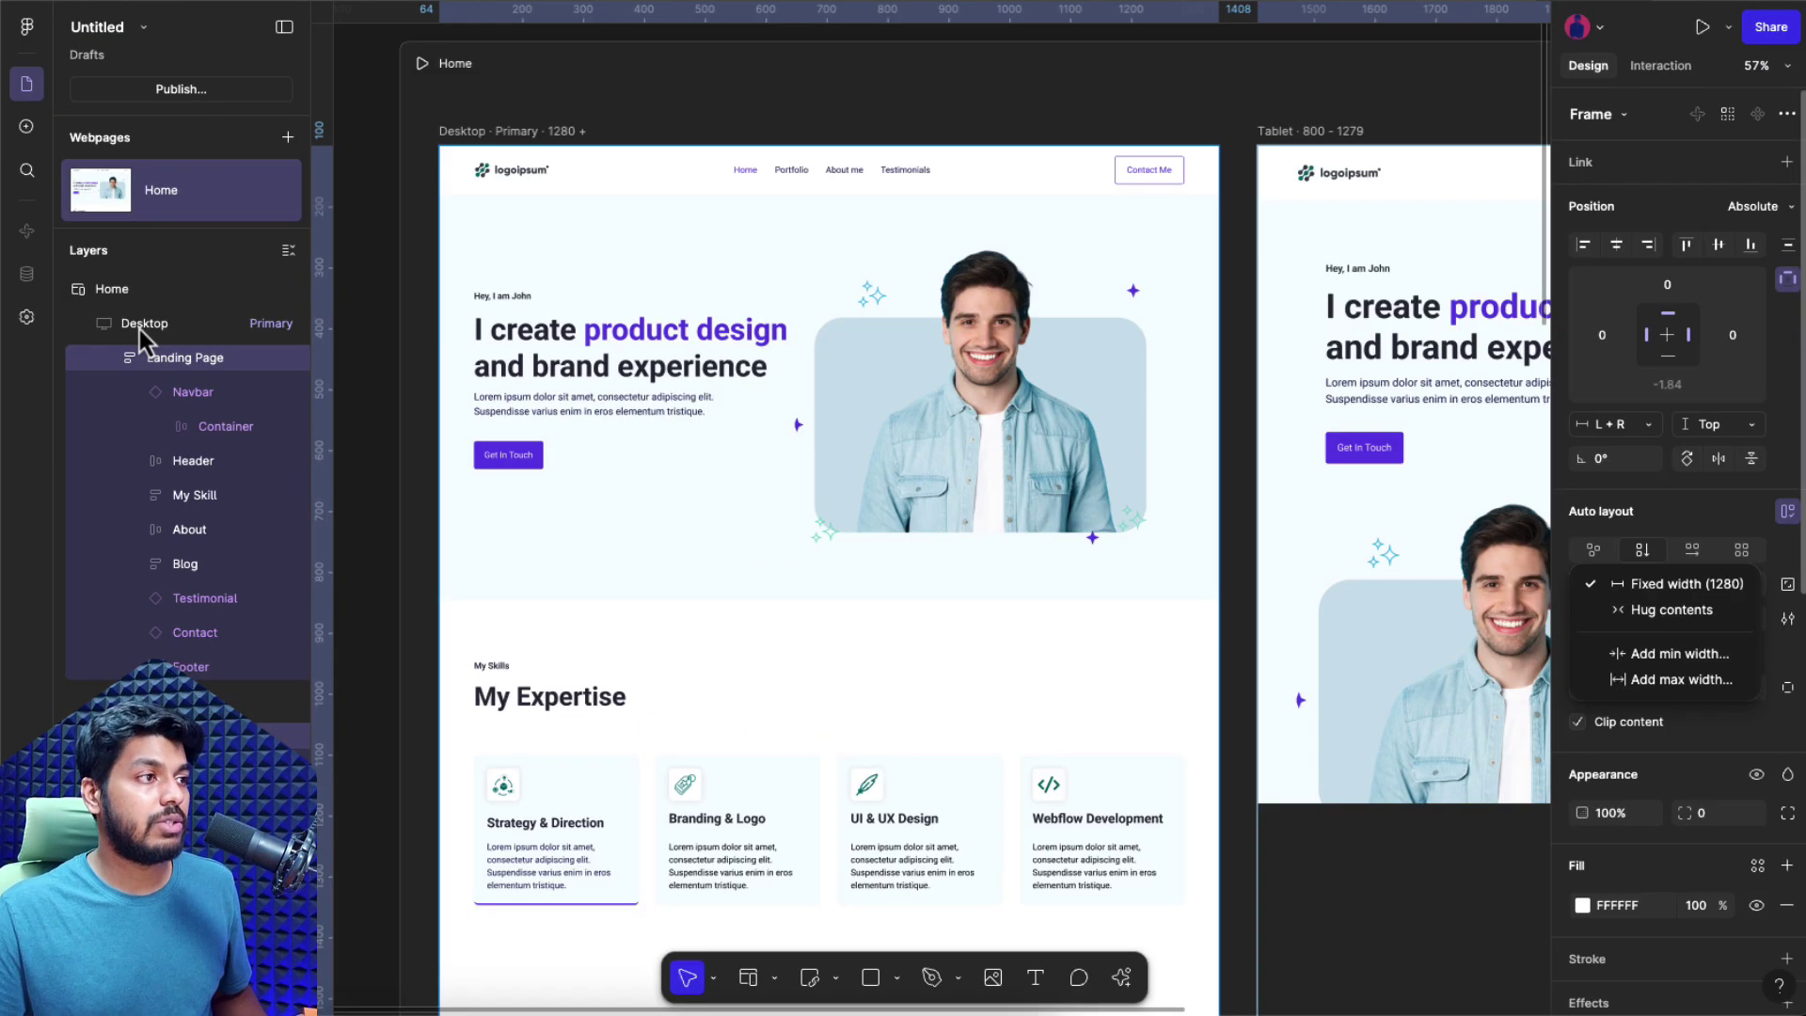
- Add auto layout to the Desktop breakpoint itself and align its content to the top left
click(175, 326)
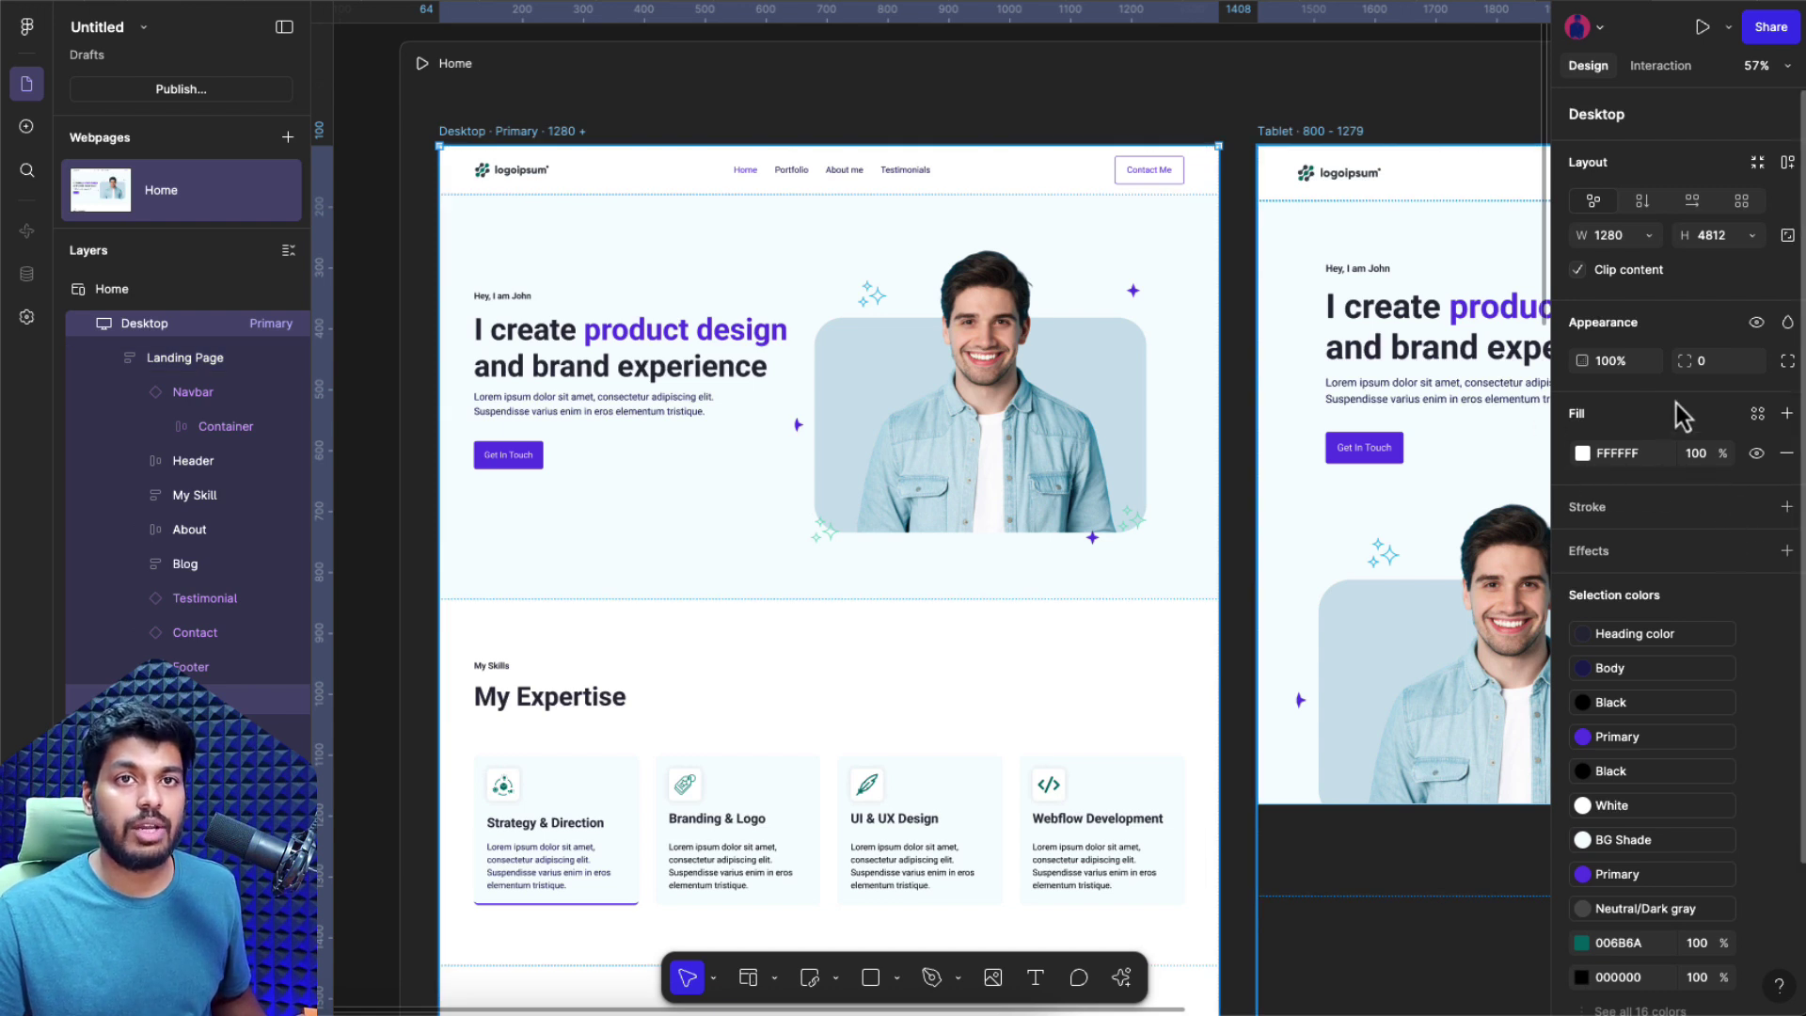
click(1788, 163)
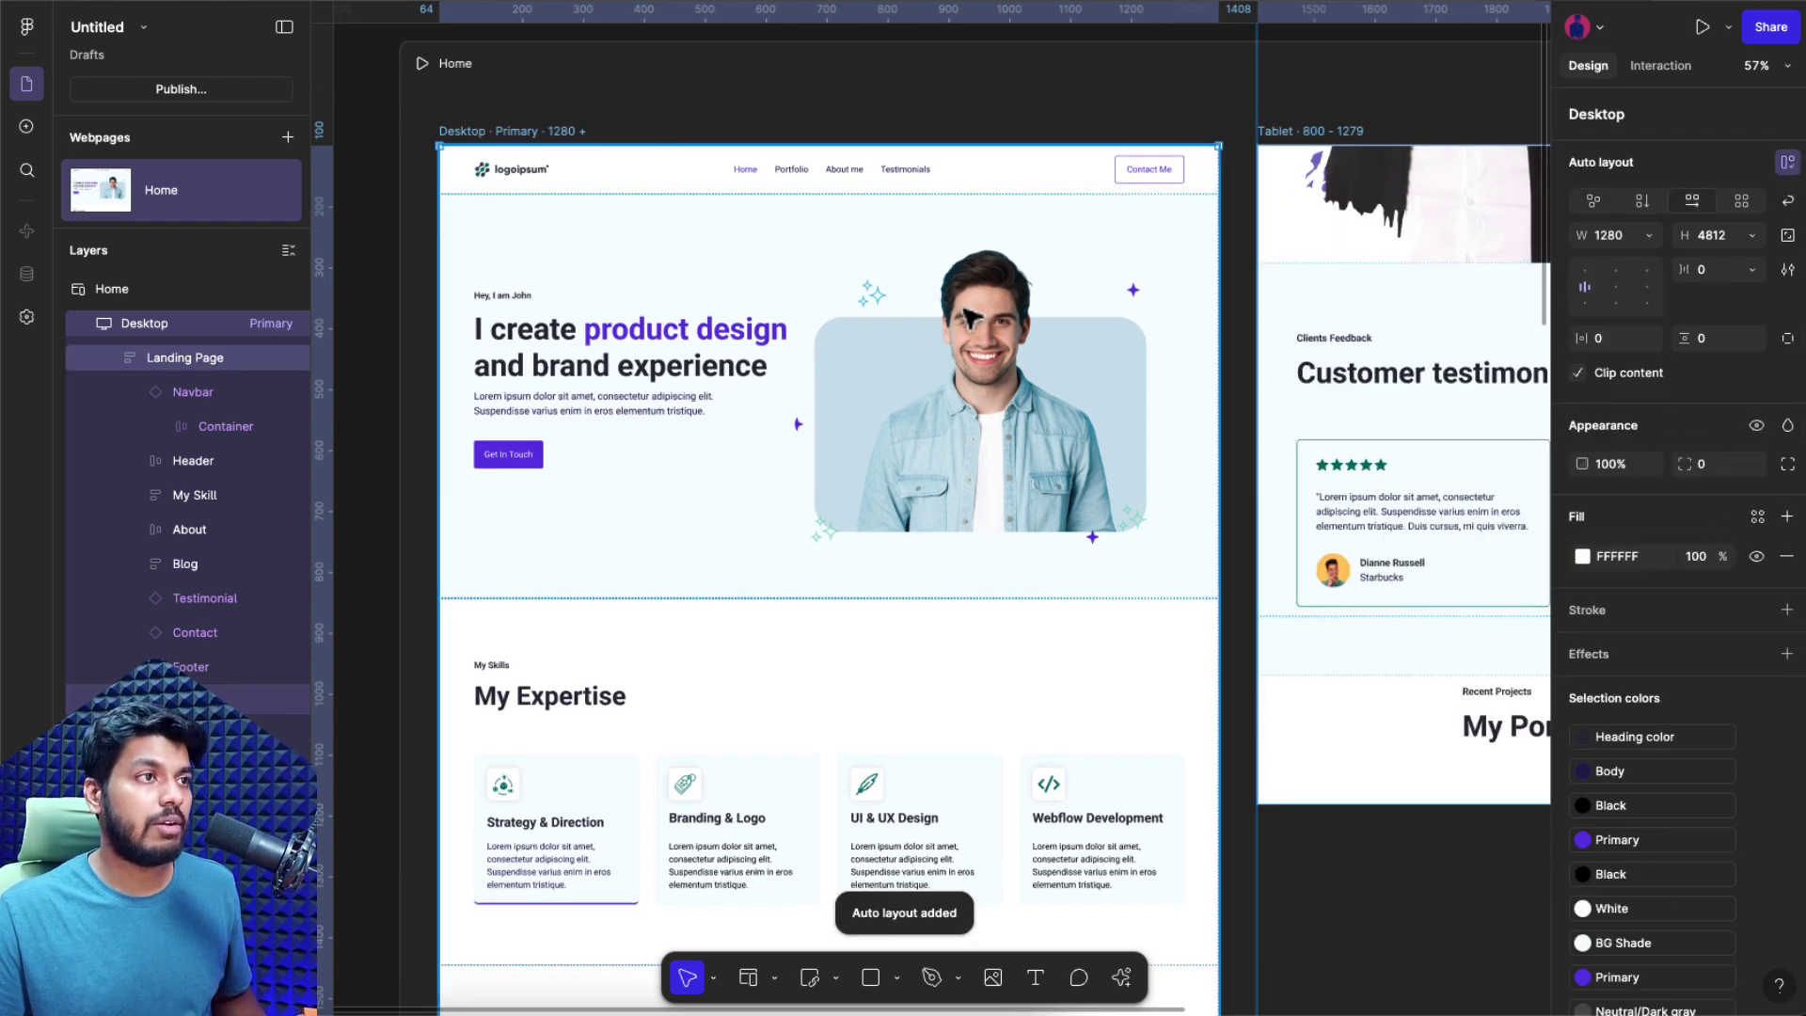
click(1587, 274)
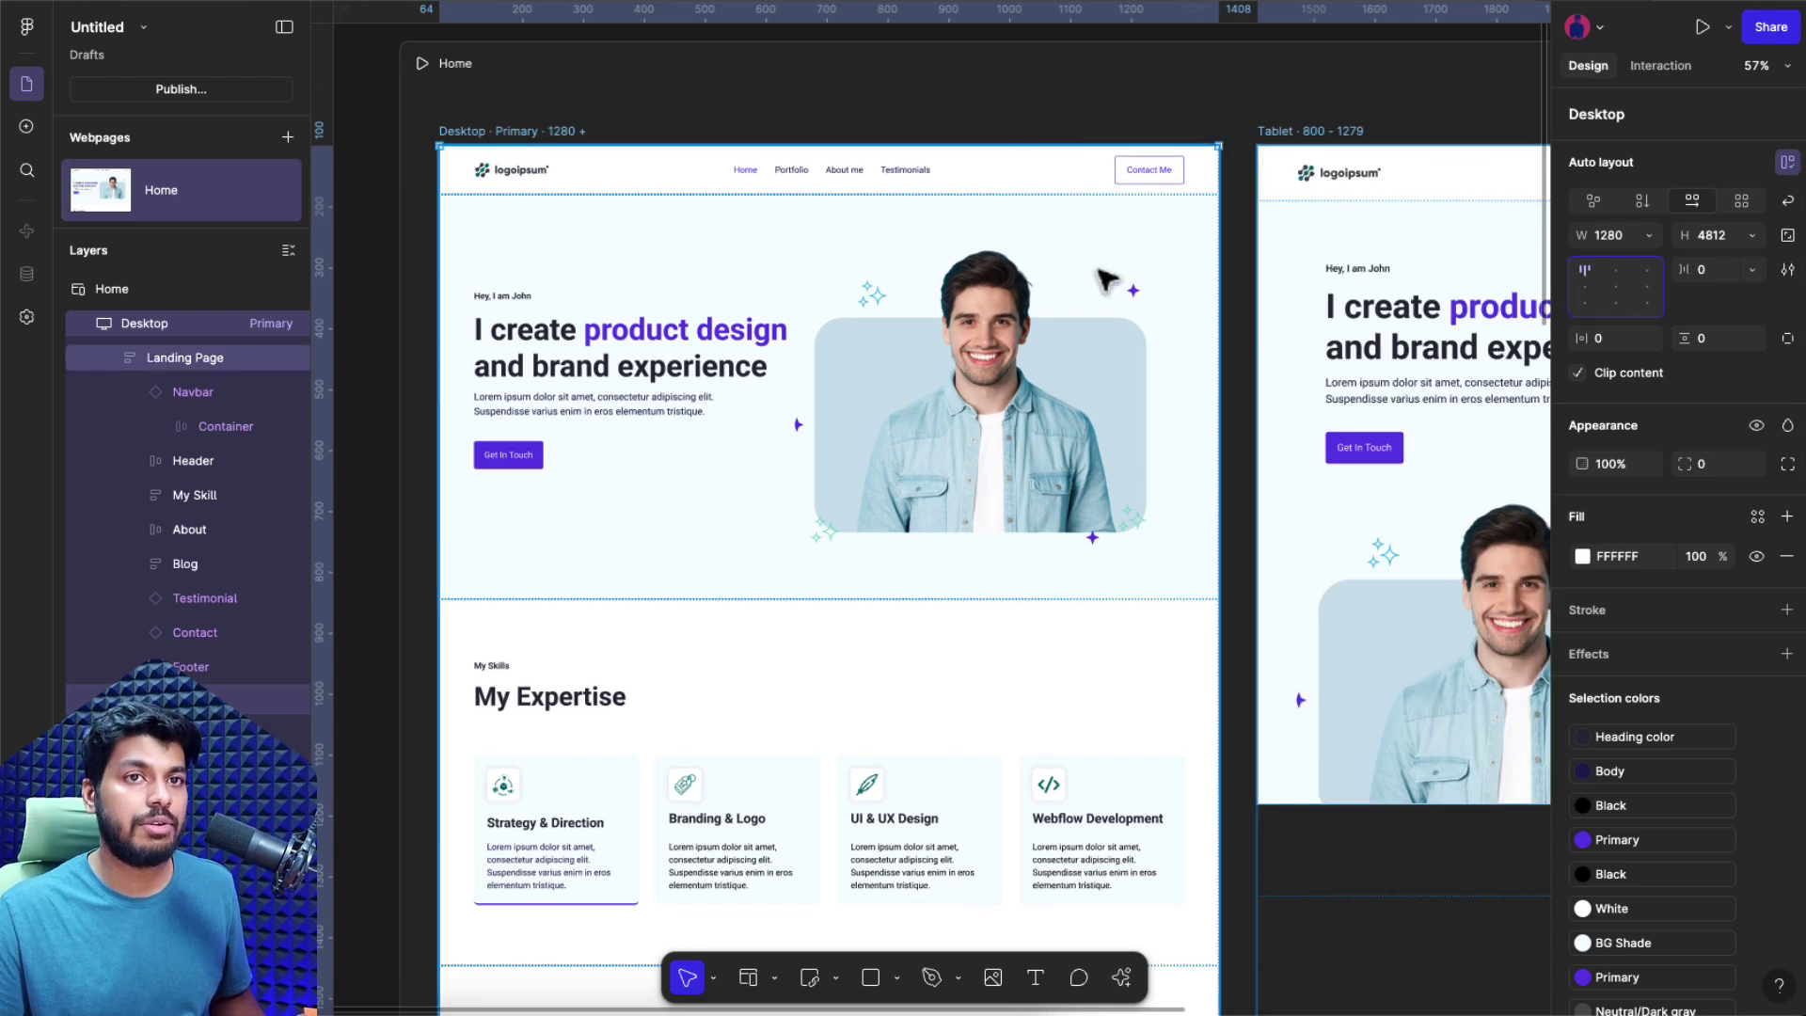
scroll(381, 354, up, 3)
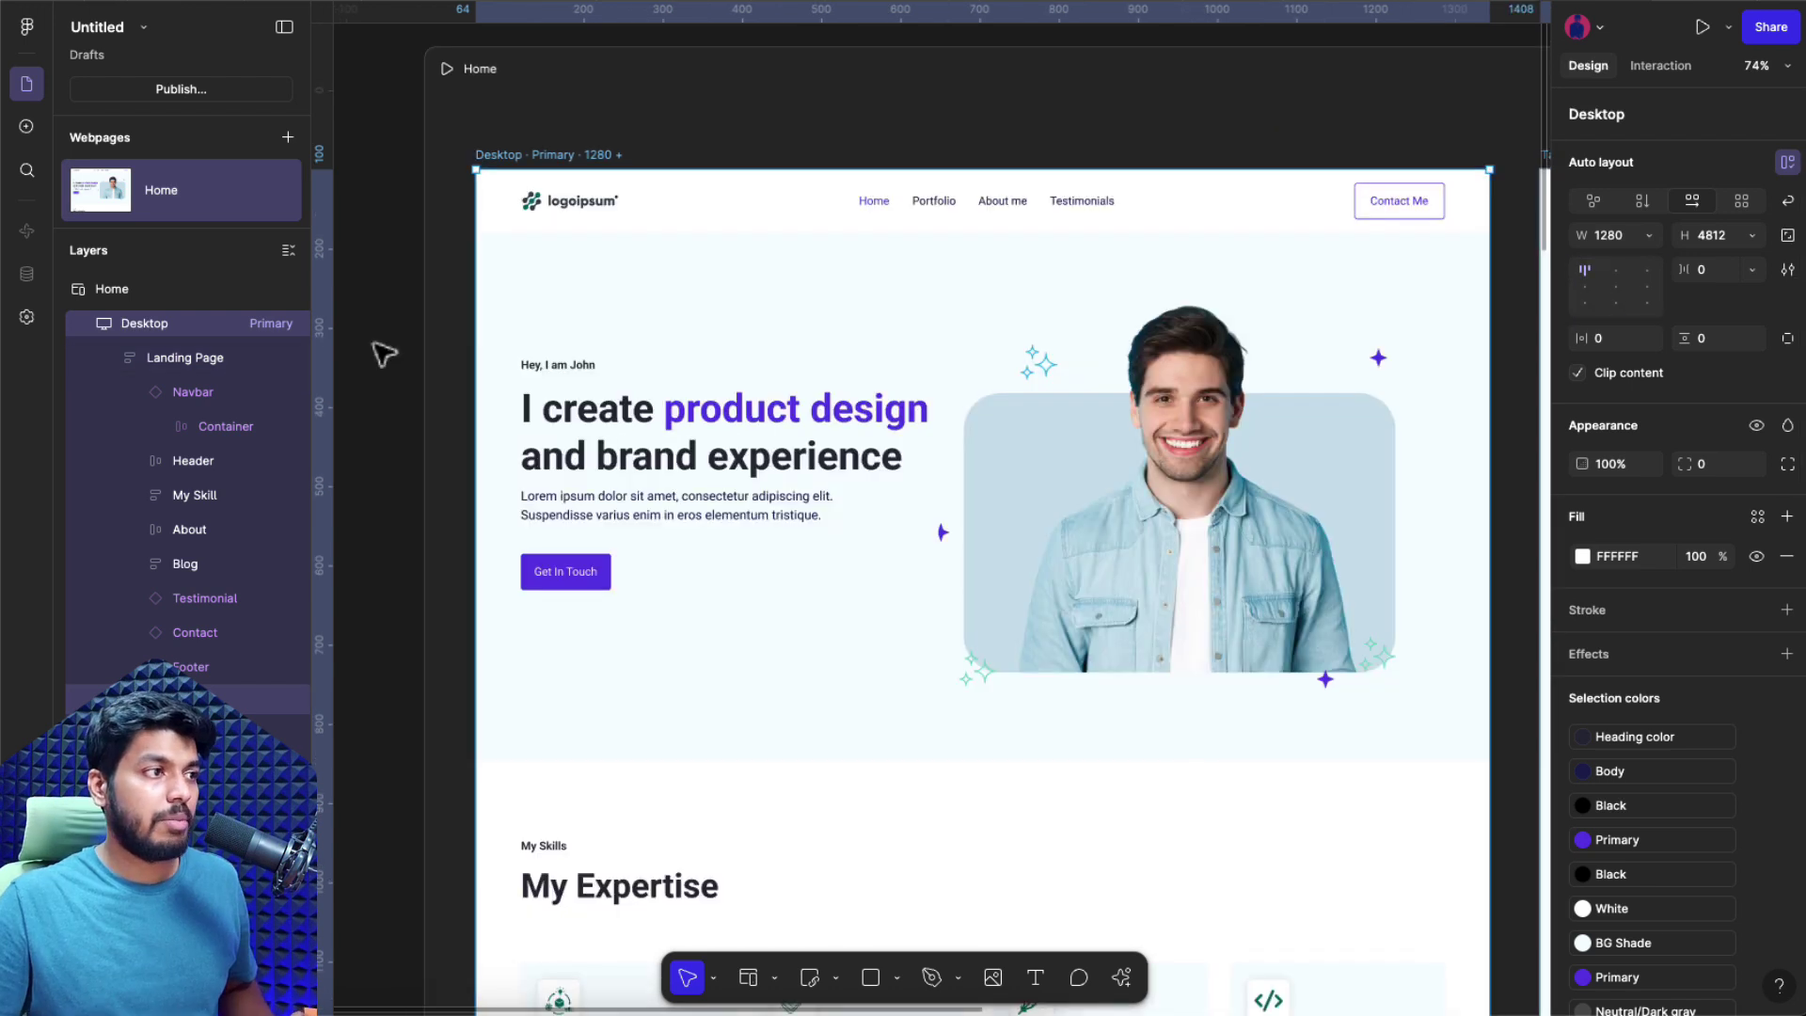
- Set the Desktop Landing Page frame's width to Fill container
click(188, 357)
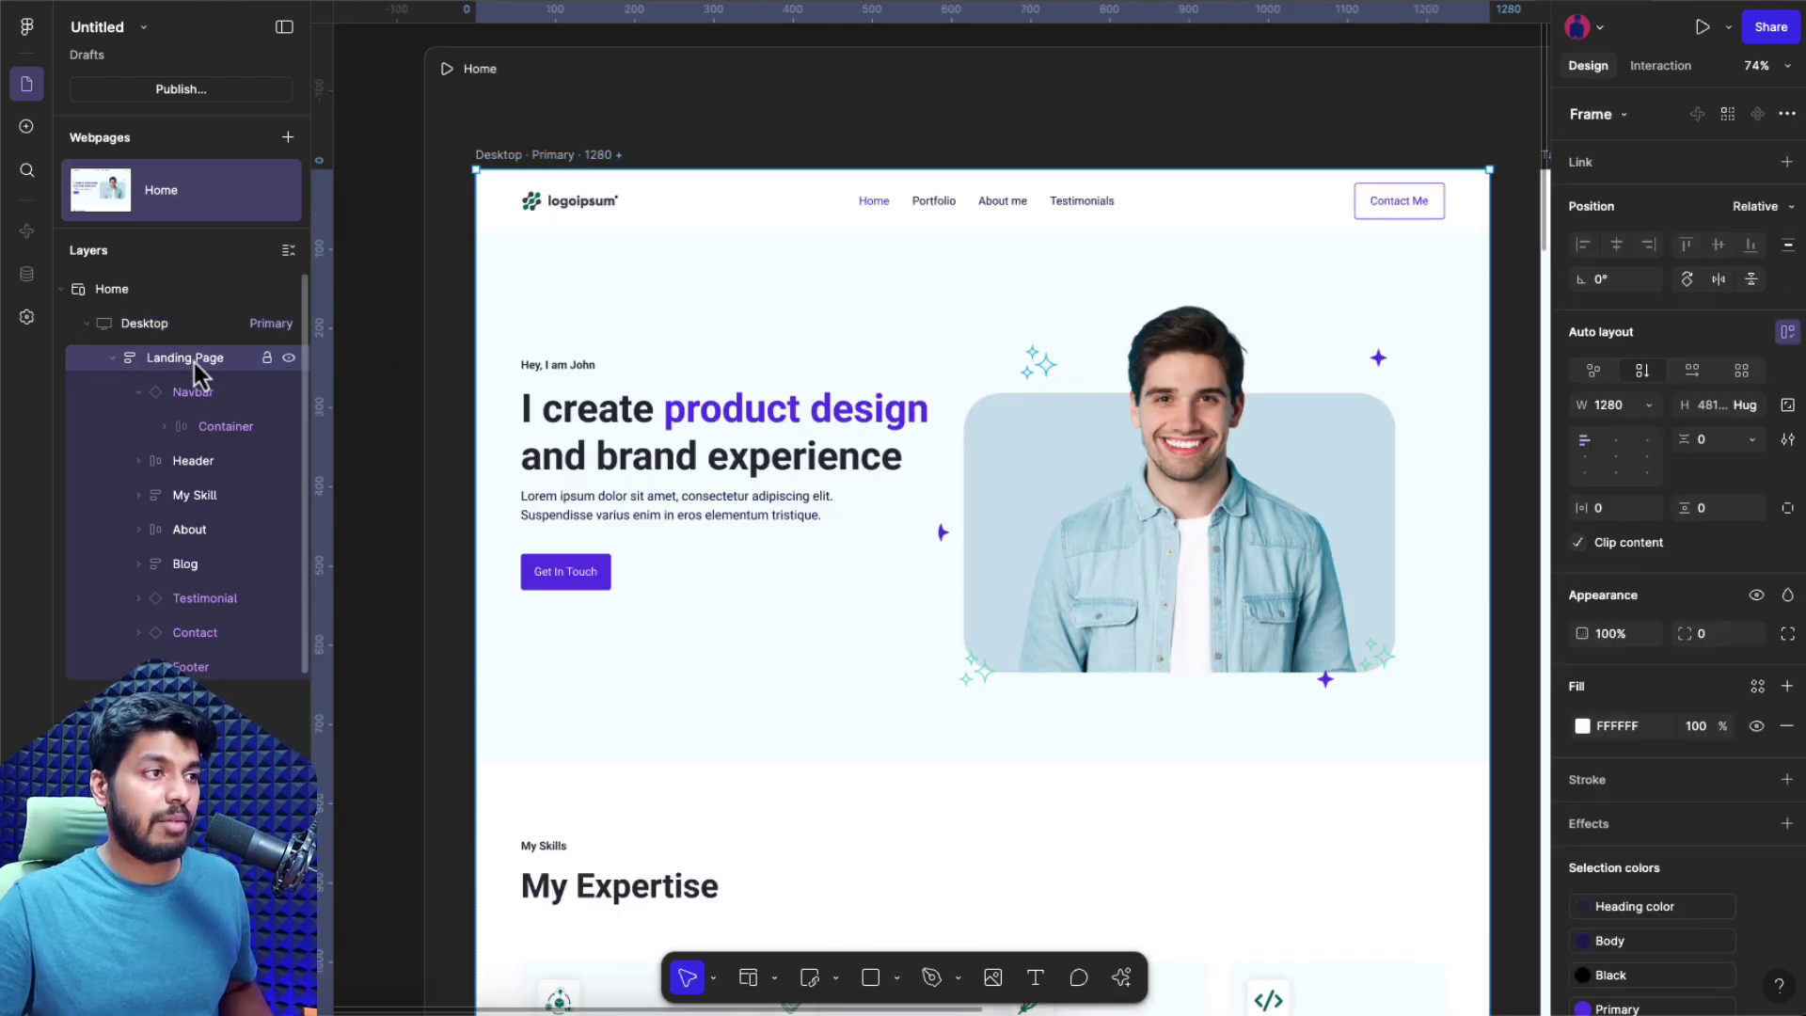
click(1660, 412)
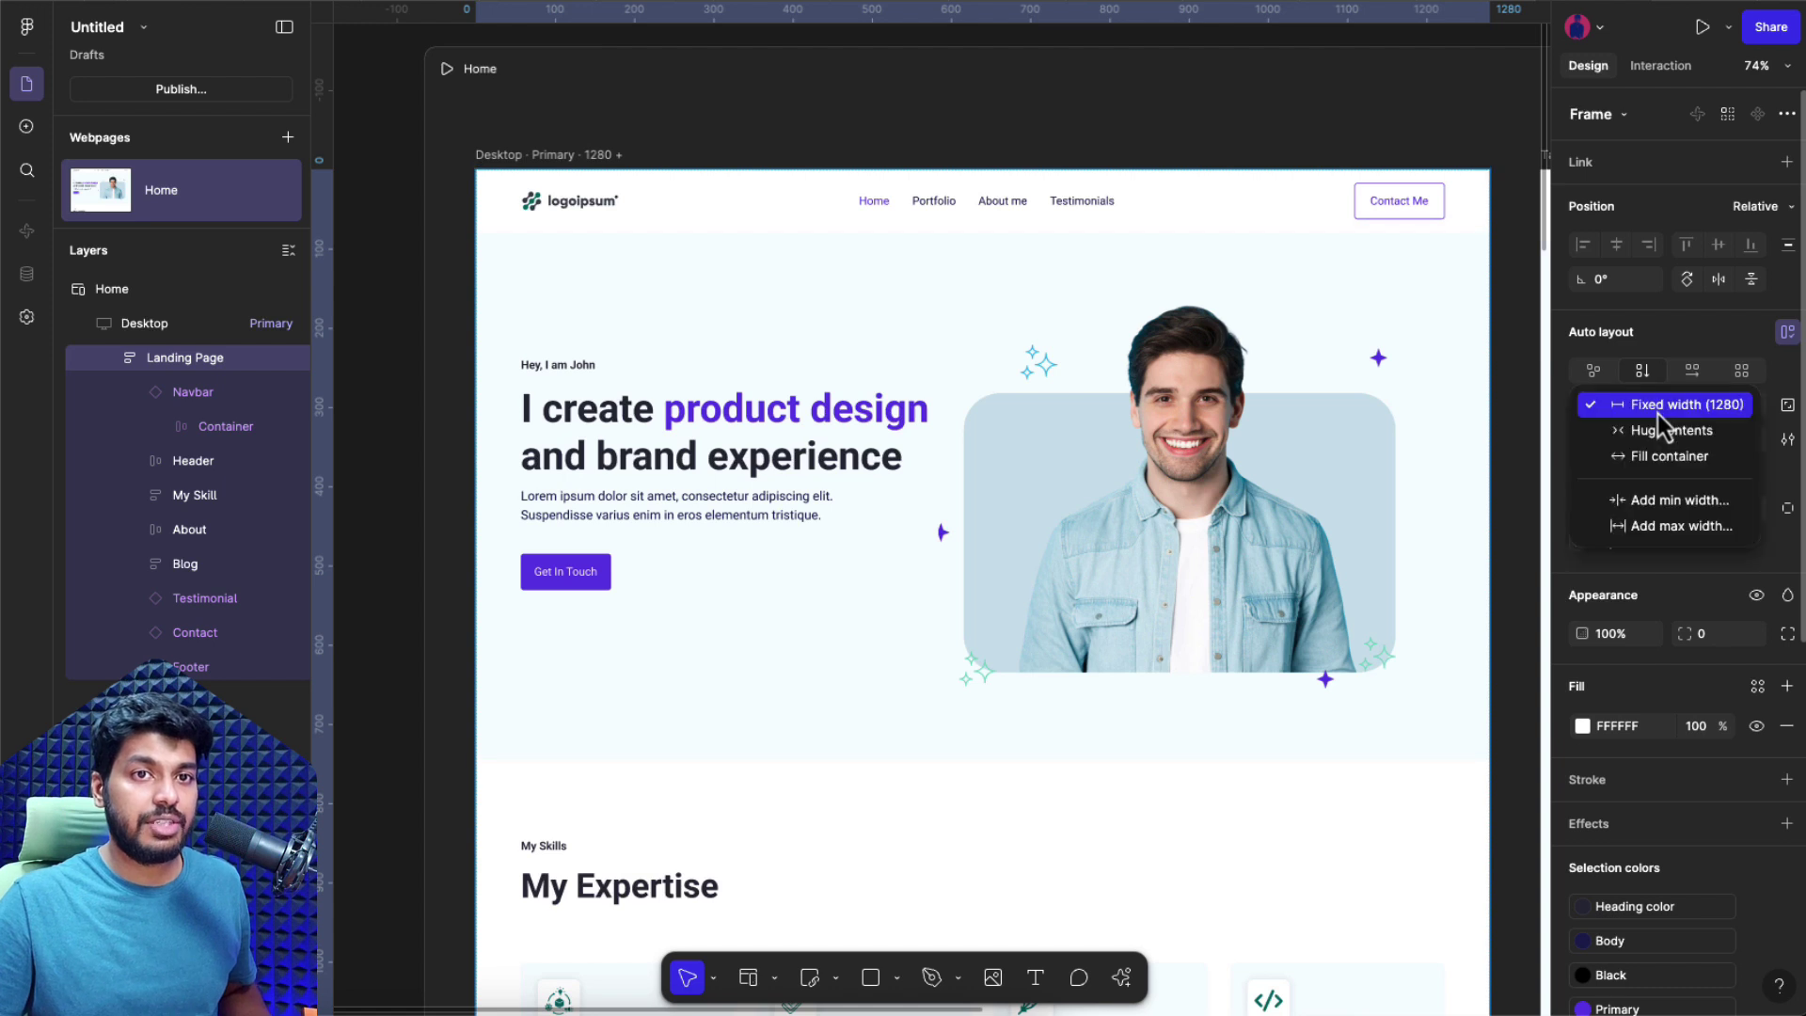
click(1693, 457)
scroll(593, 402, down, 5)
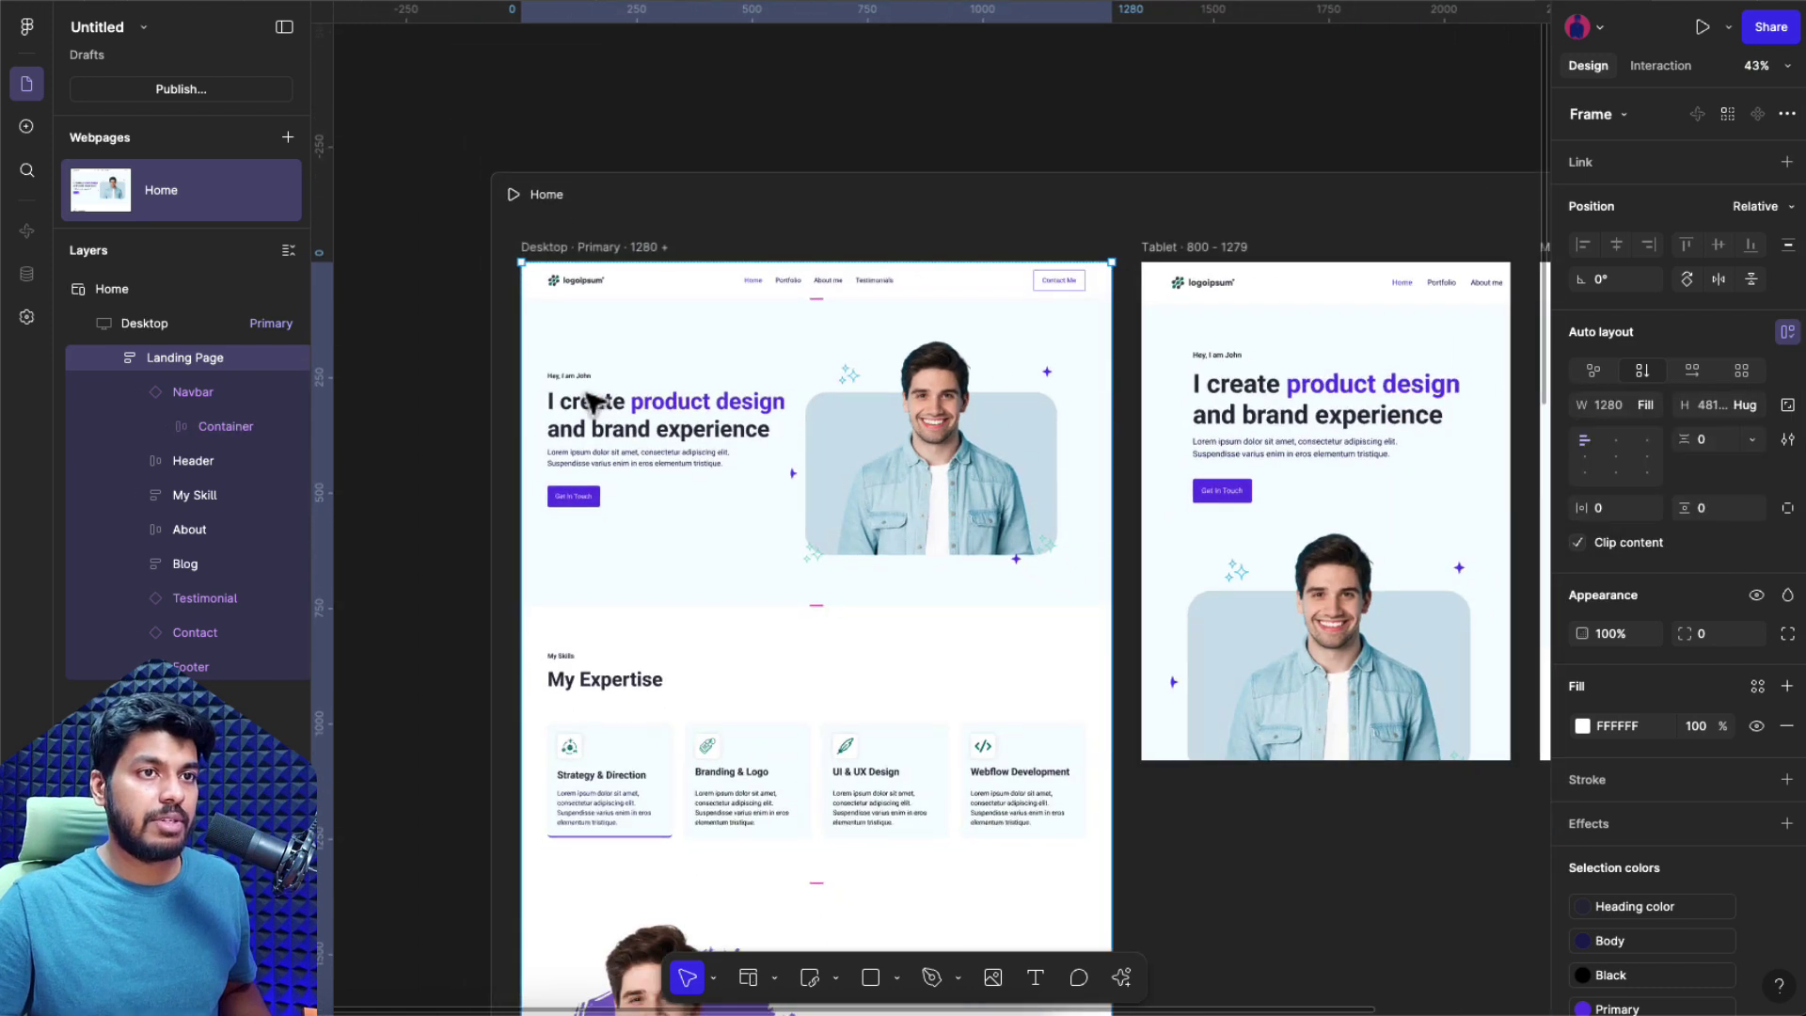
scroll(593, 402, right, 2)
scroll(592, 403, down, 1)
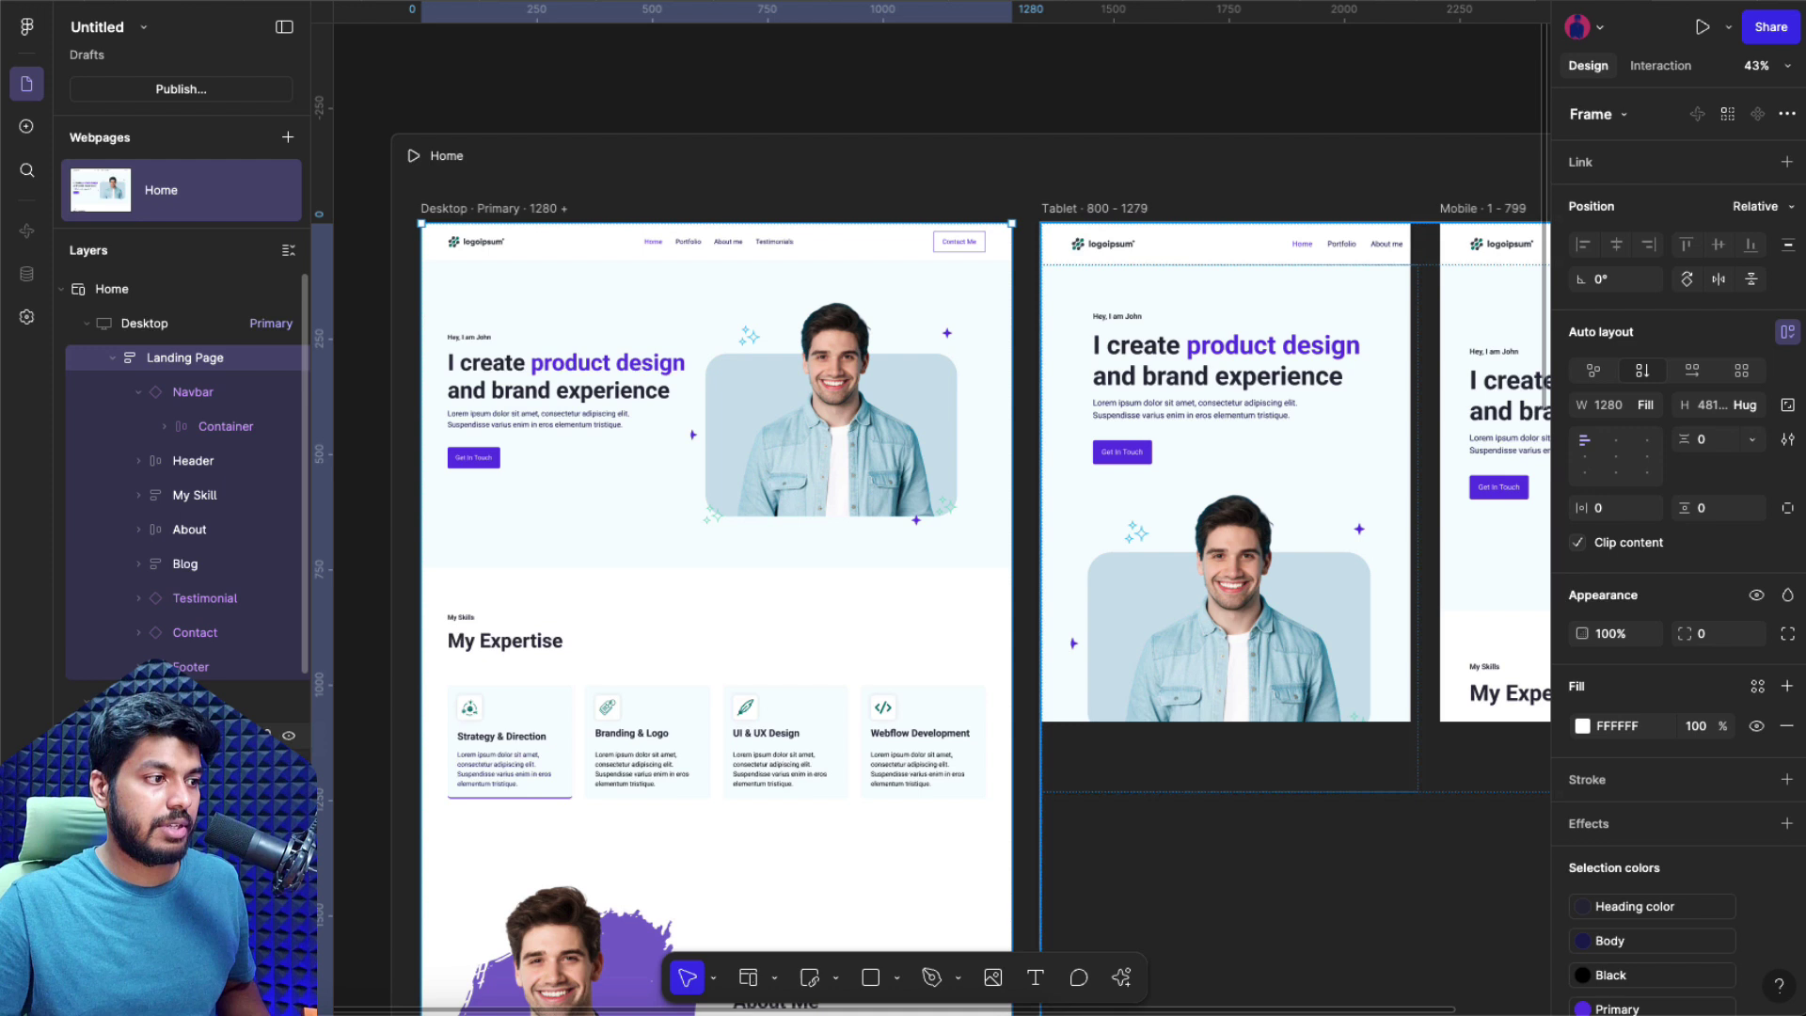
- Set the Navbar's width to Fill container and check how it fits the Tablet and Mobile breakpoints
click(224, 426)
shift+click(193, 391)
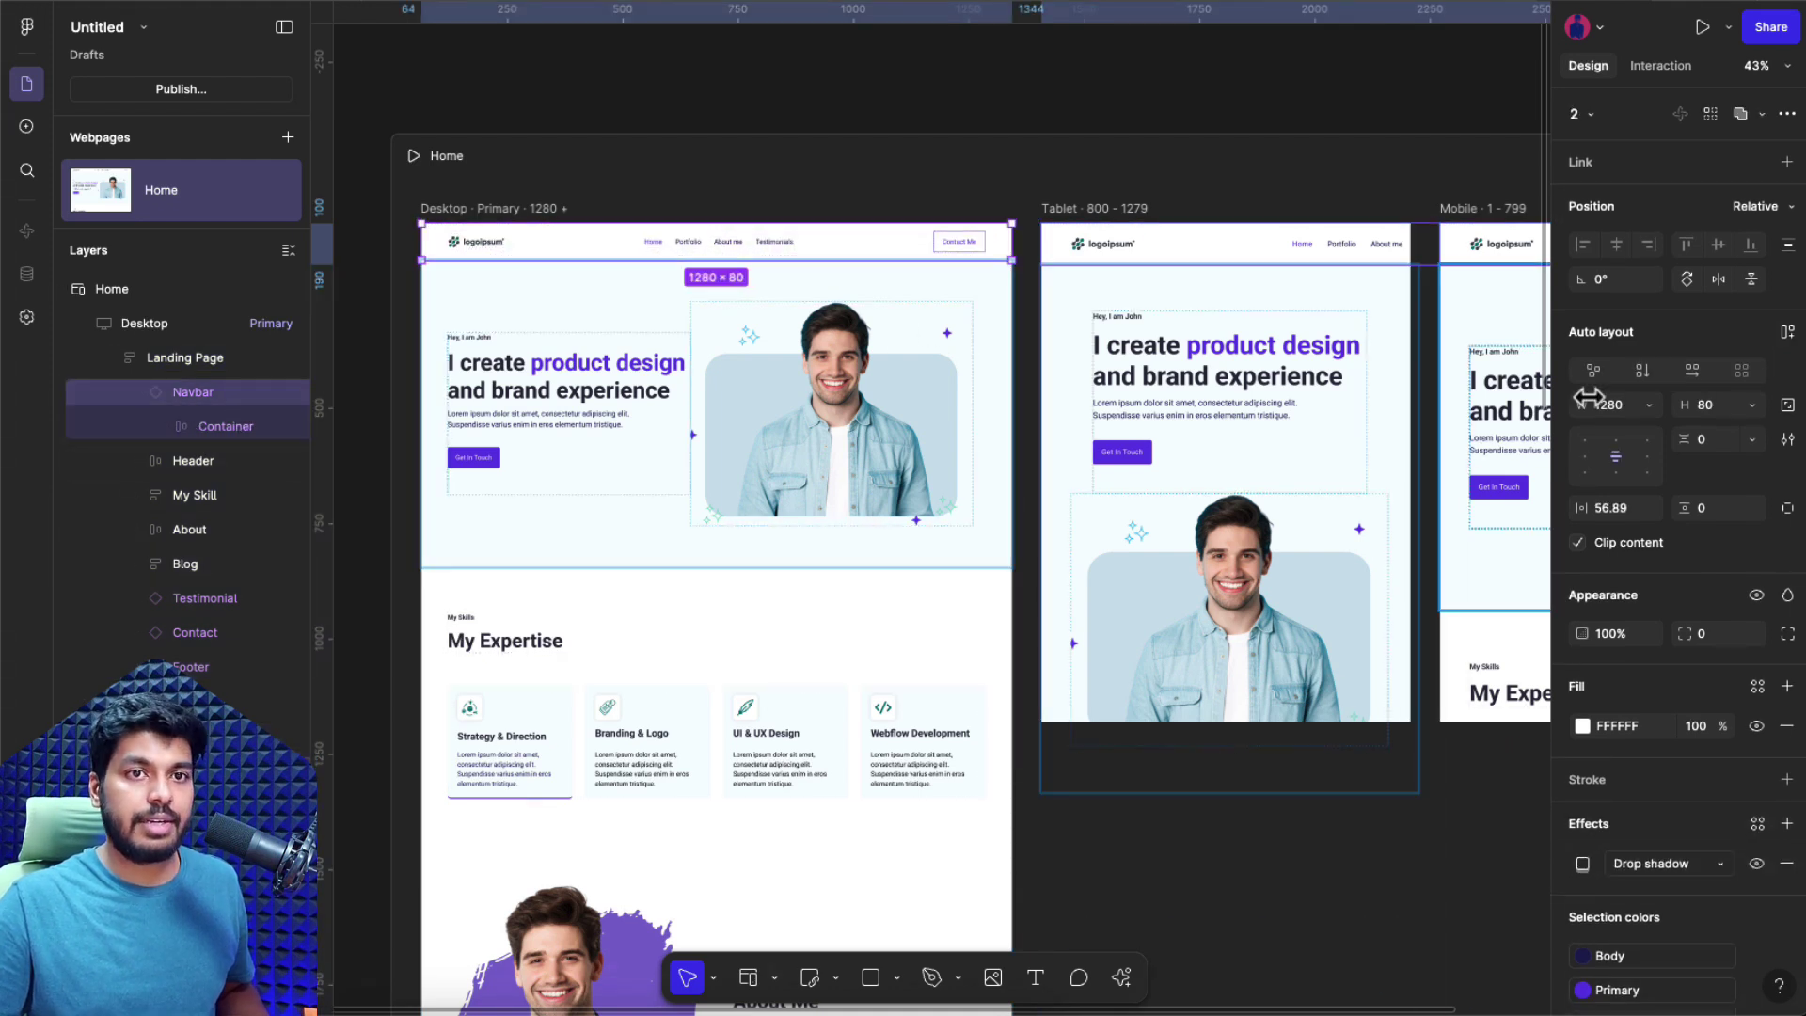
click(1648, 404)
click(1667, 461)
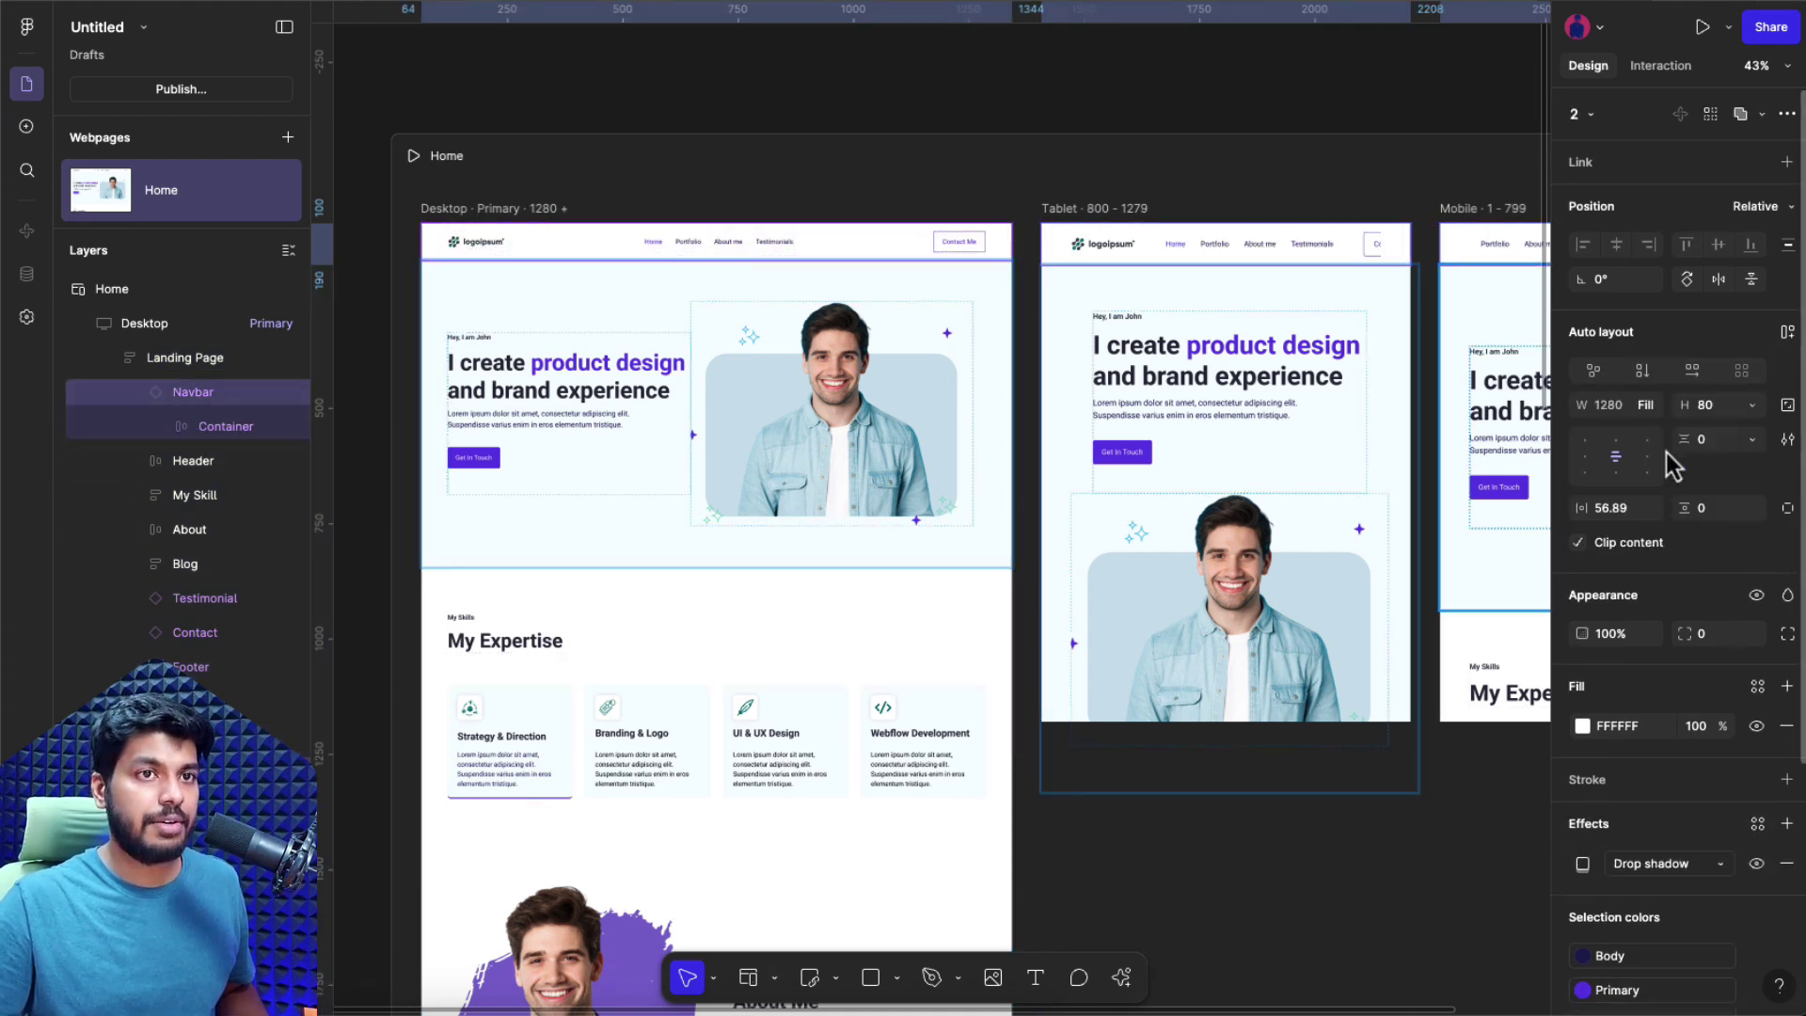
scroll(1298, 302, right, 5)
scroll(1056, 242, up, 3)
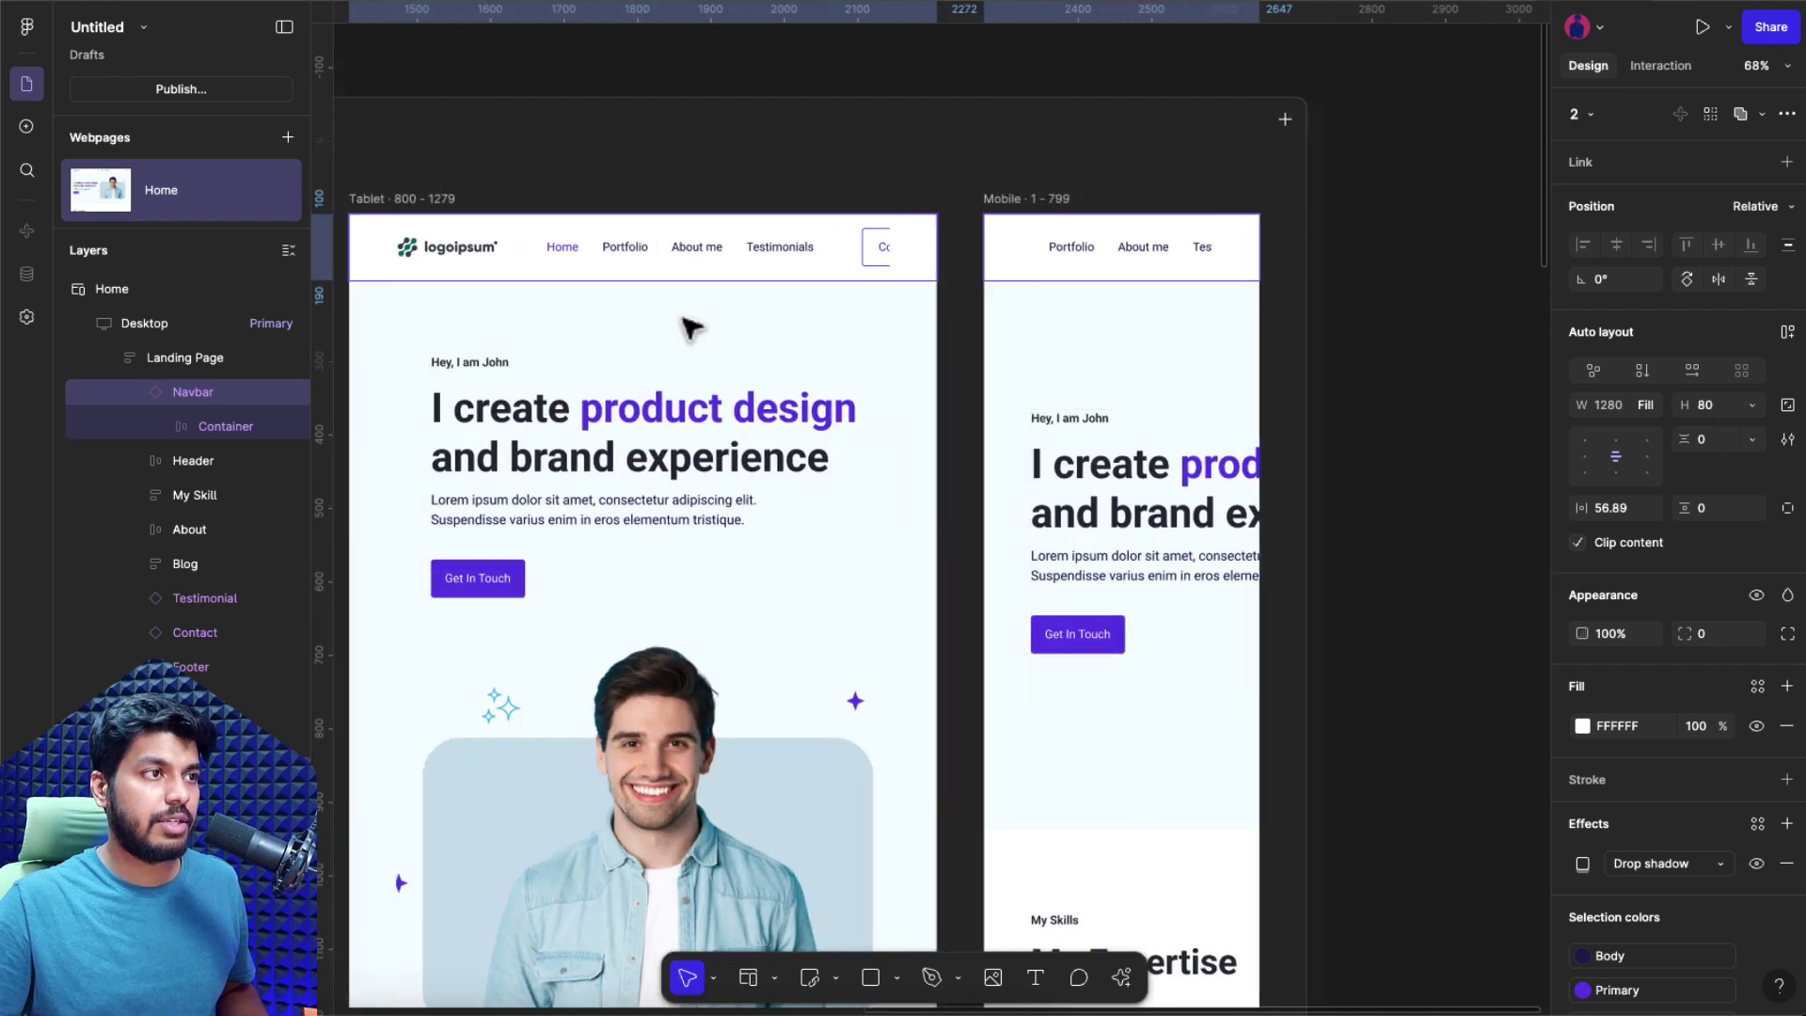
scroll(894, 343, left, 5)
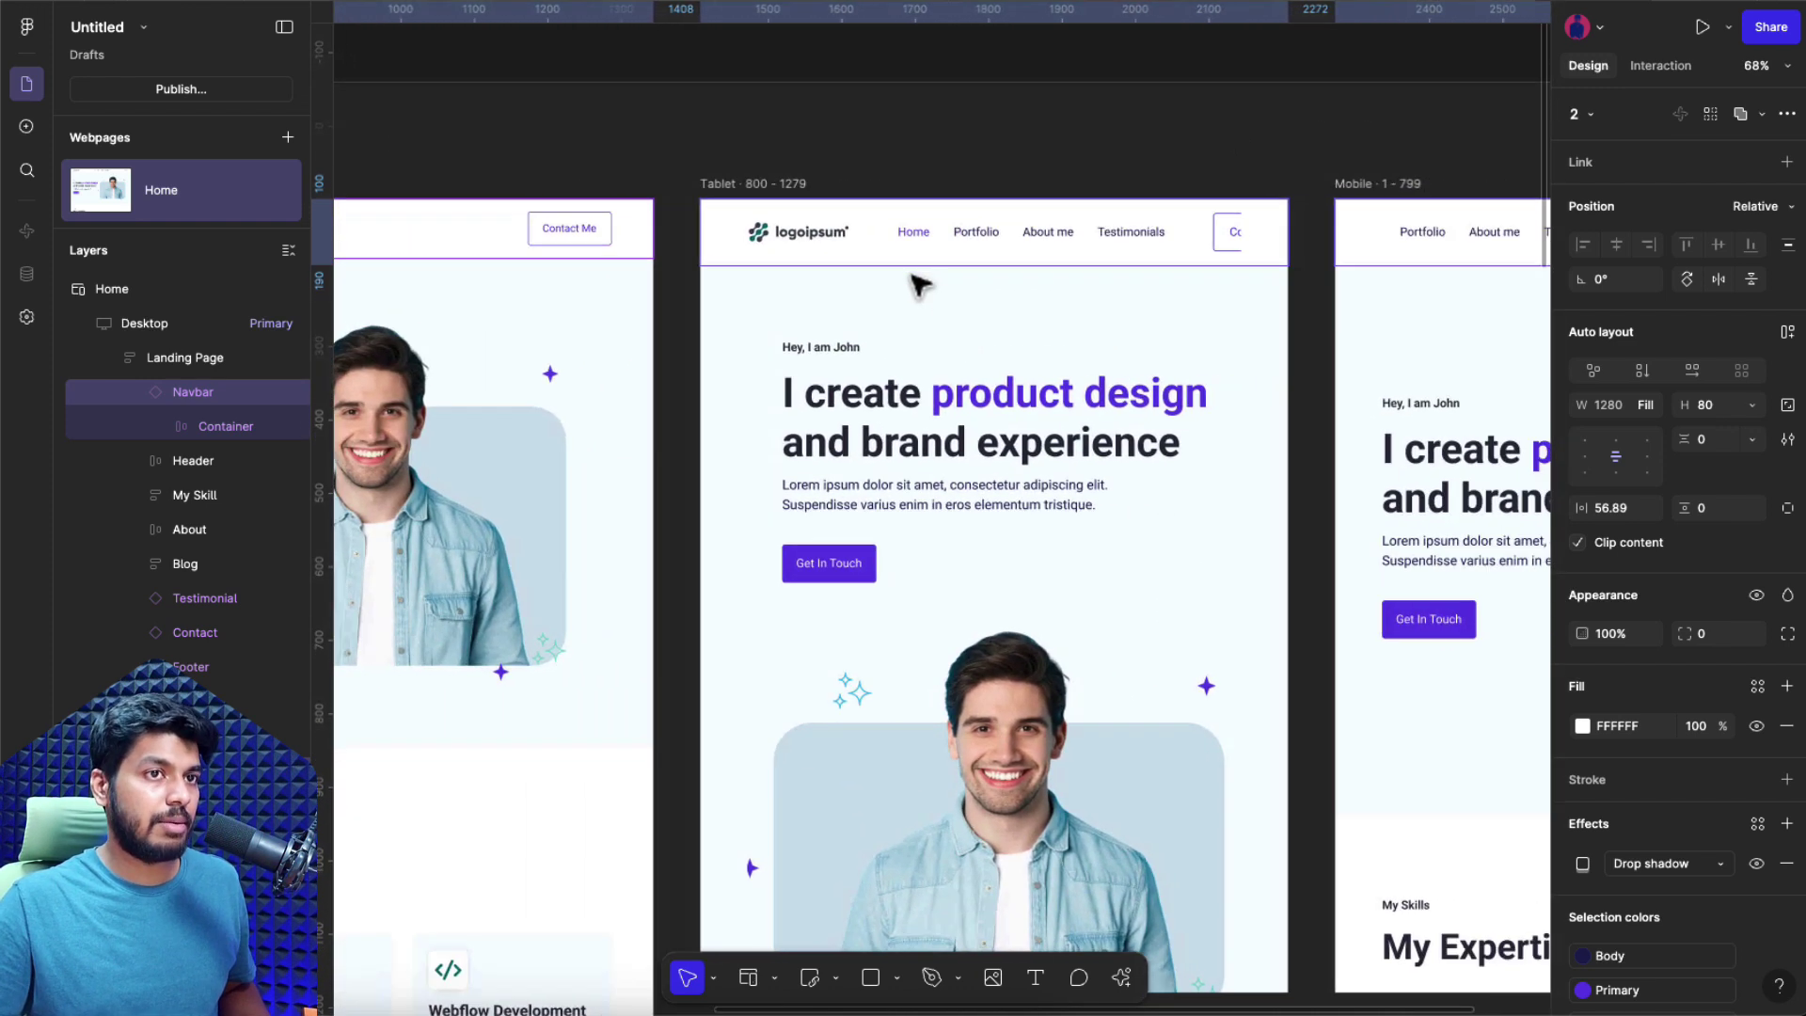
scroll(860, 270, right, 6)
scroll(792, 254, left, 3)
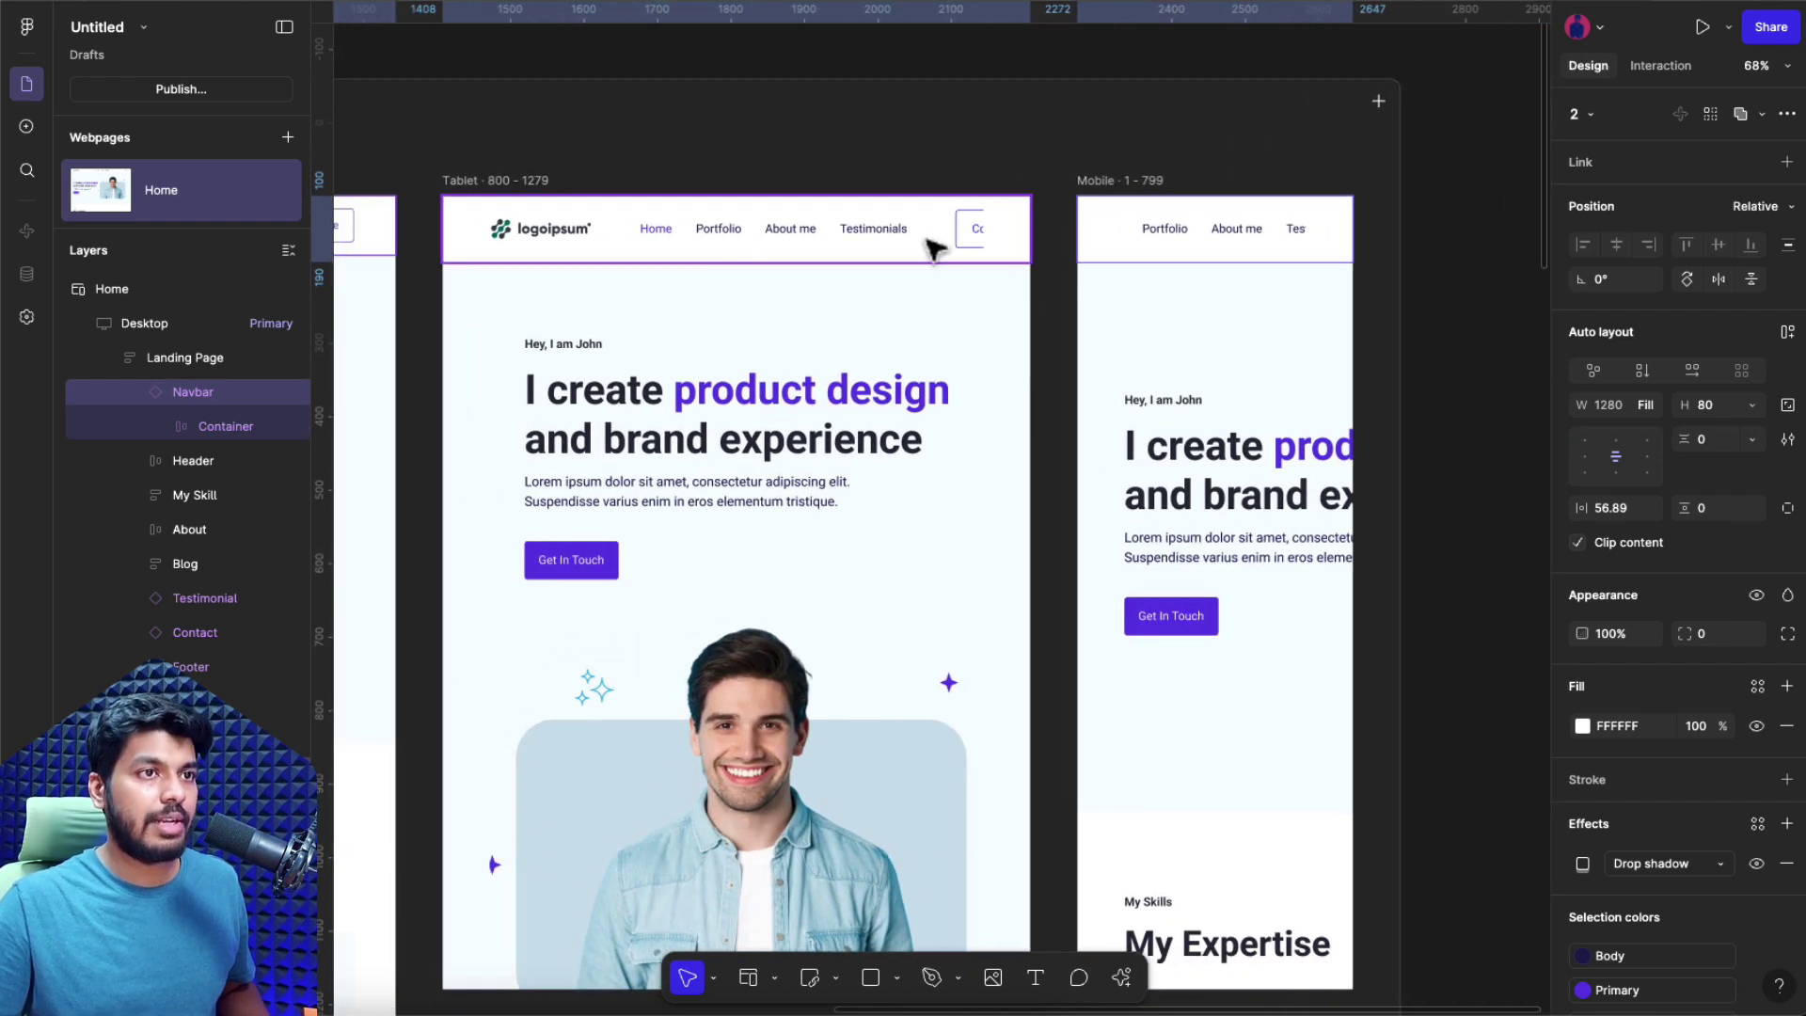
- Delete the cut-off Contact Me button and the leftover item beside the links from the Tablet breakpoint's navbar
scroll(934, 248, up, 3)
click(984, 235)
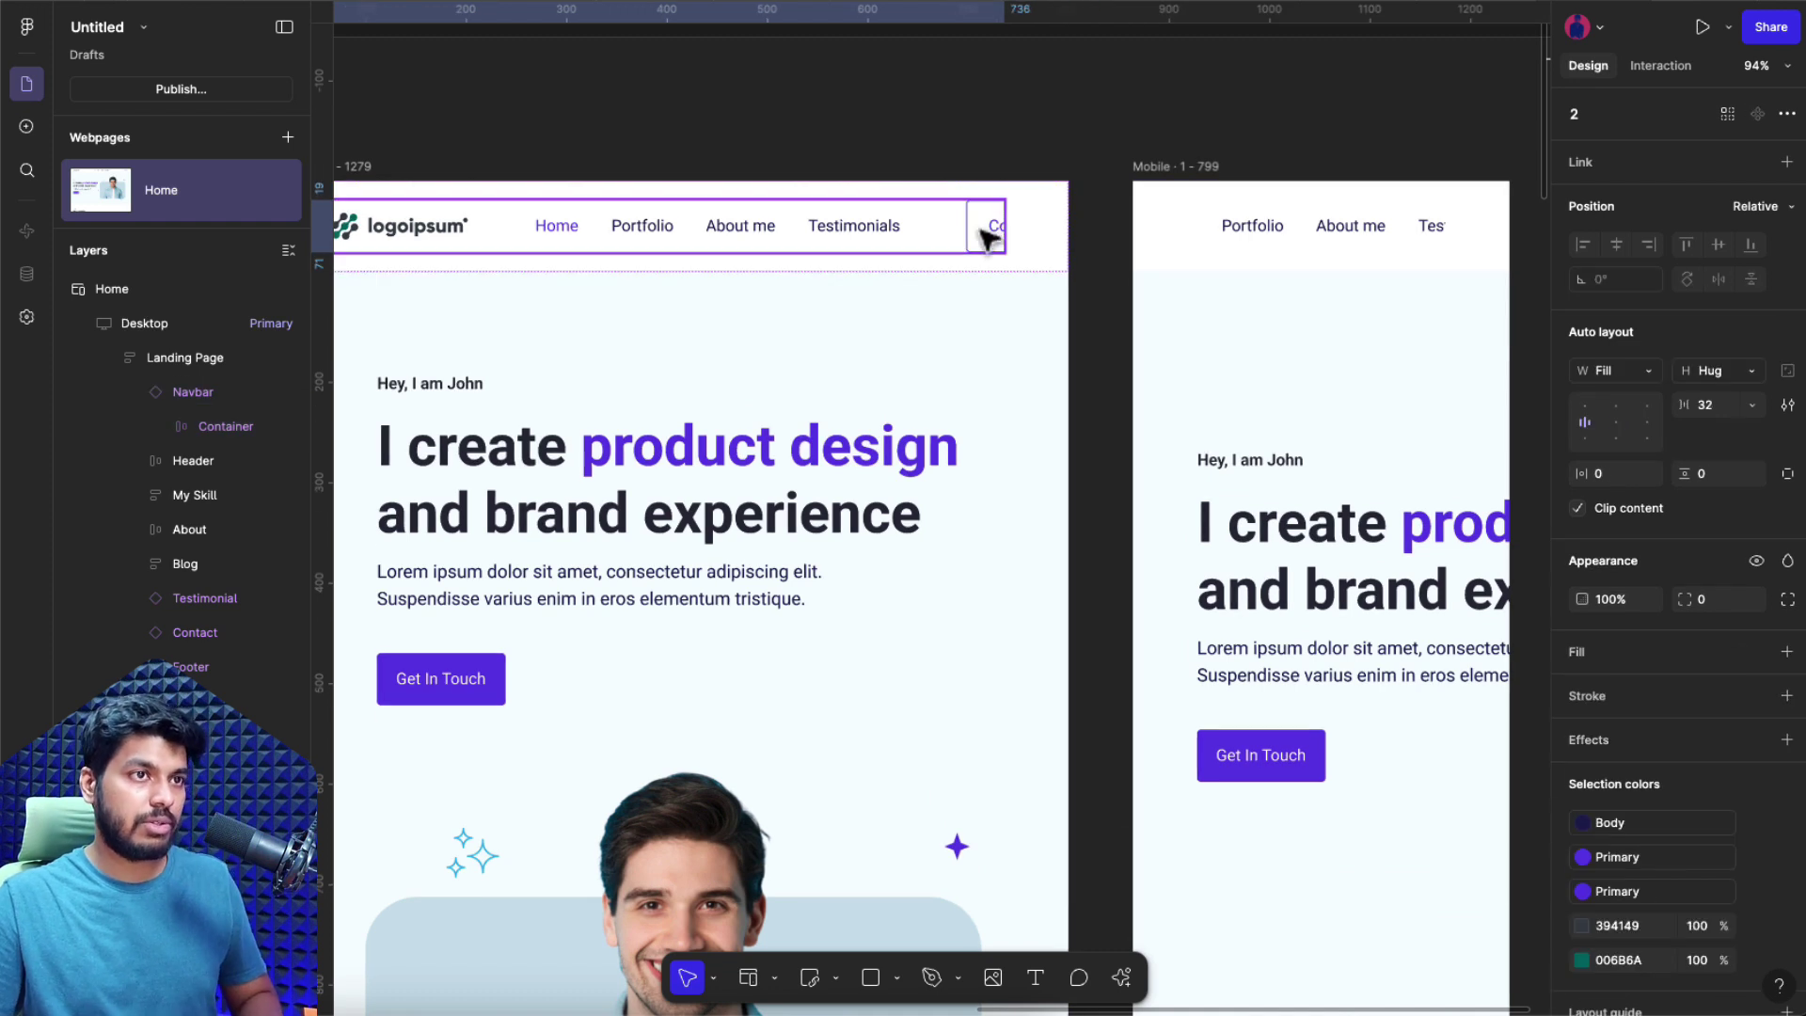
key(Delete)
click(993, 241)
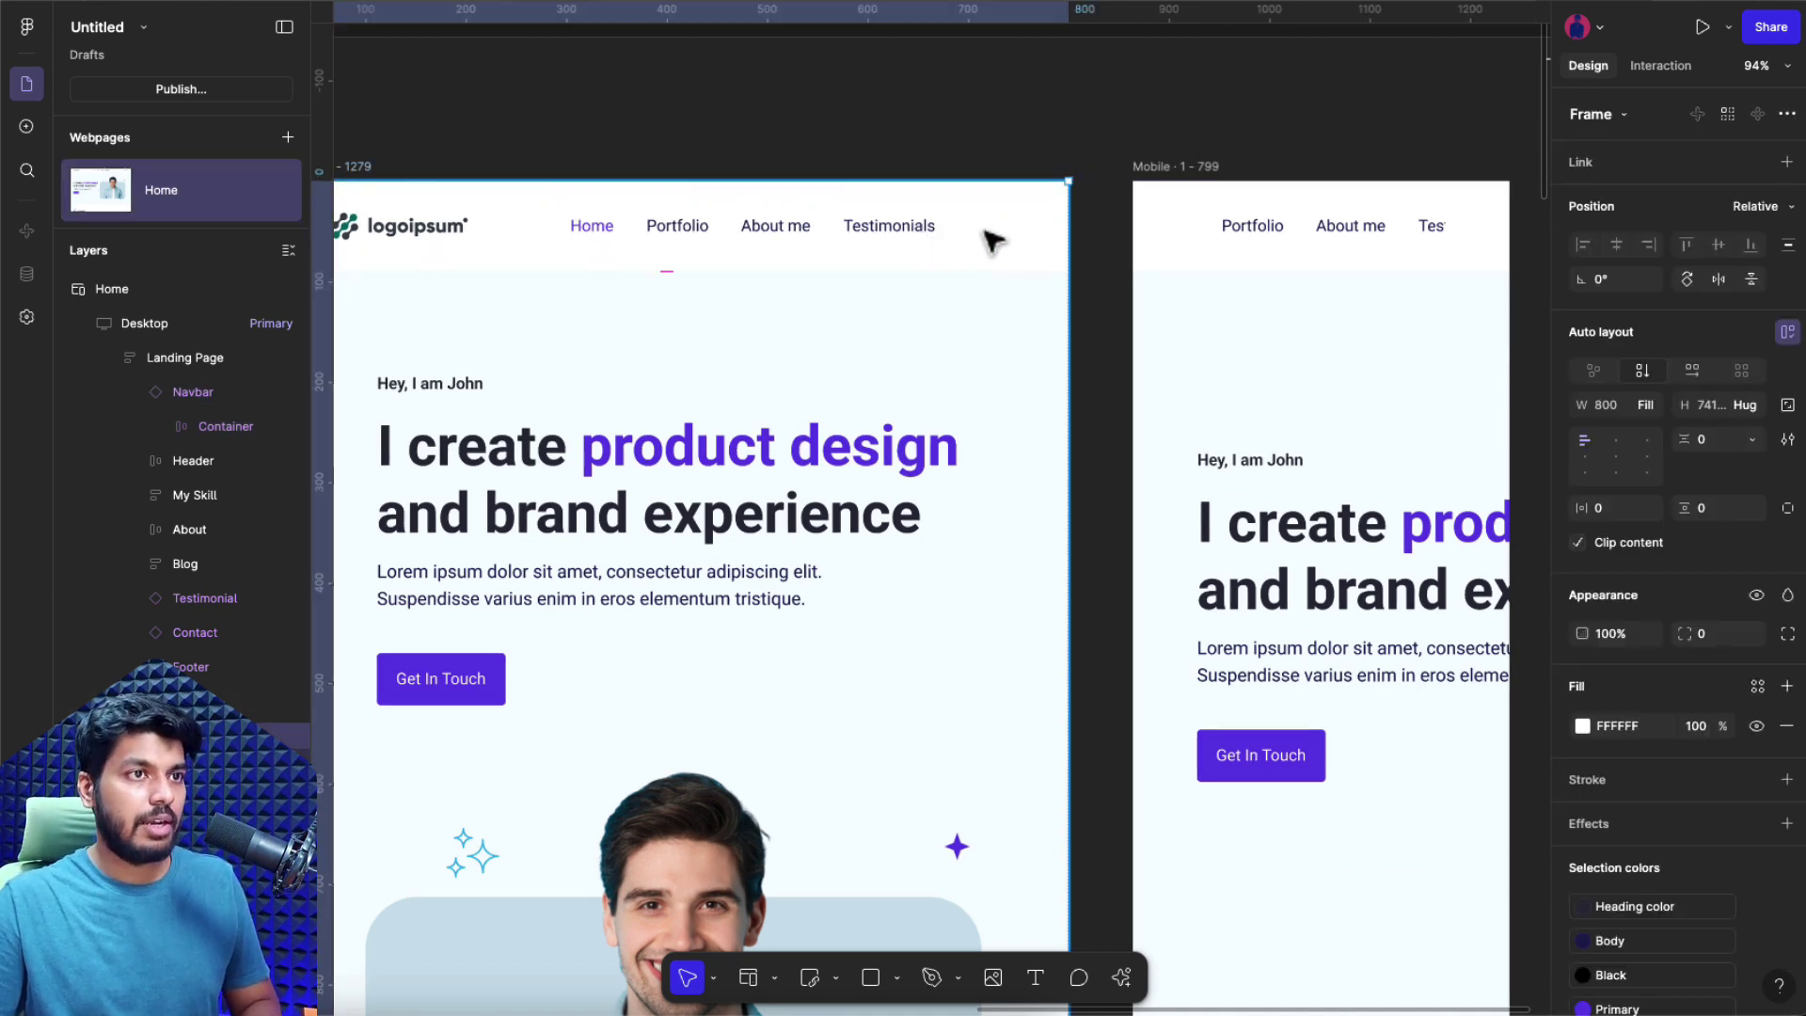
click(992, 240)
click(992, 241)
click(993, 241)
key(Delete)
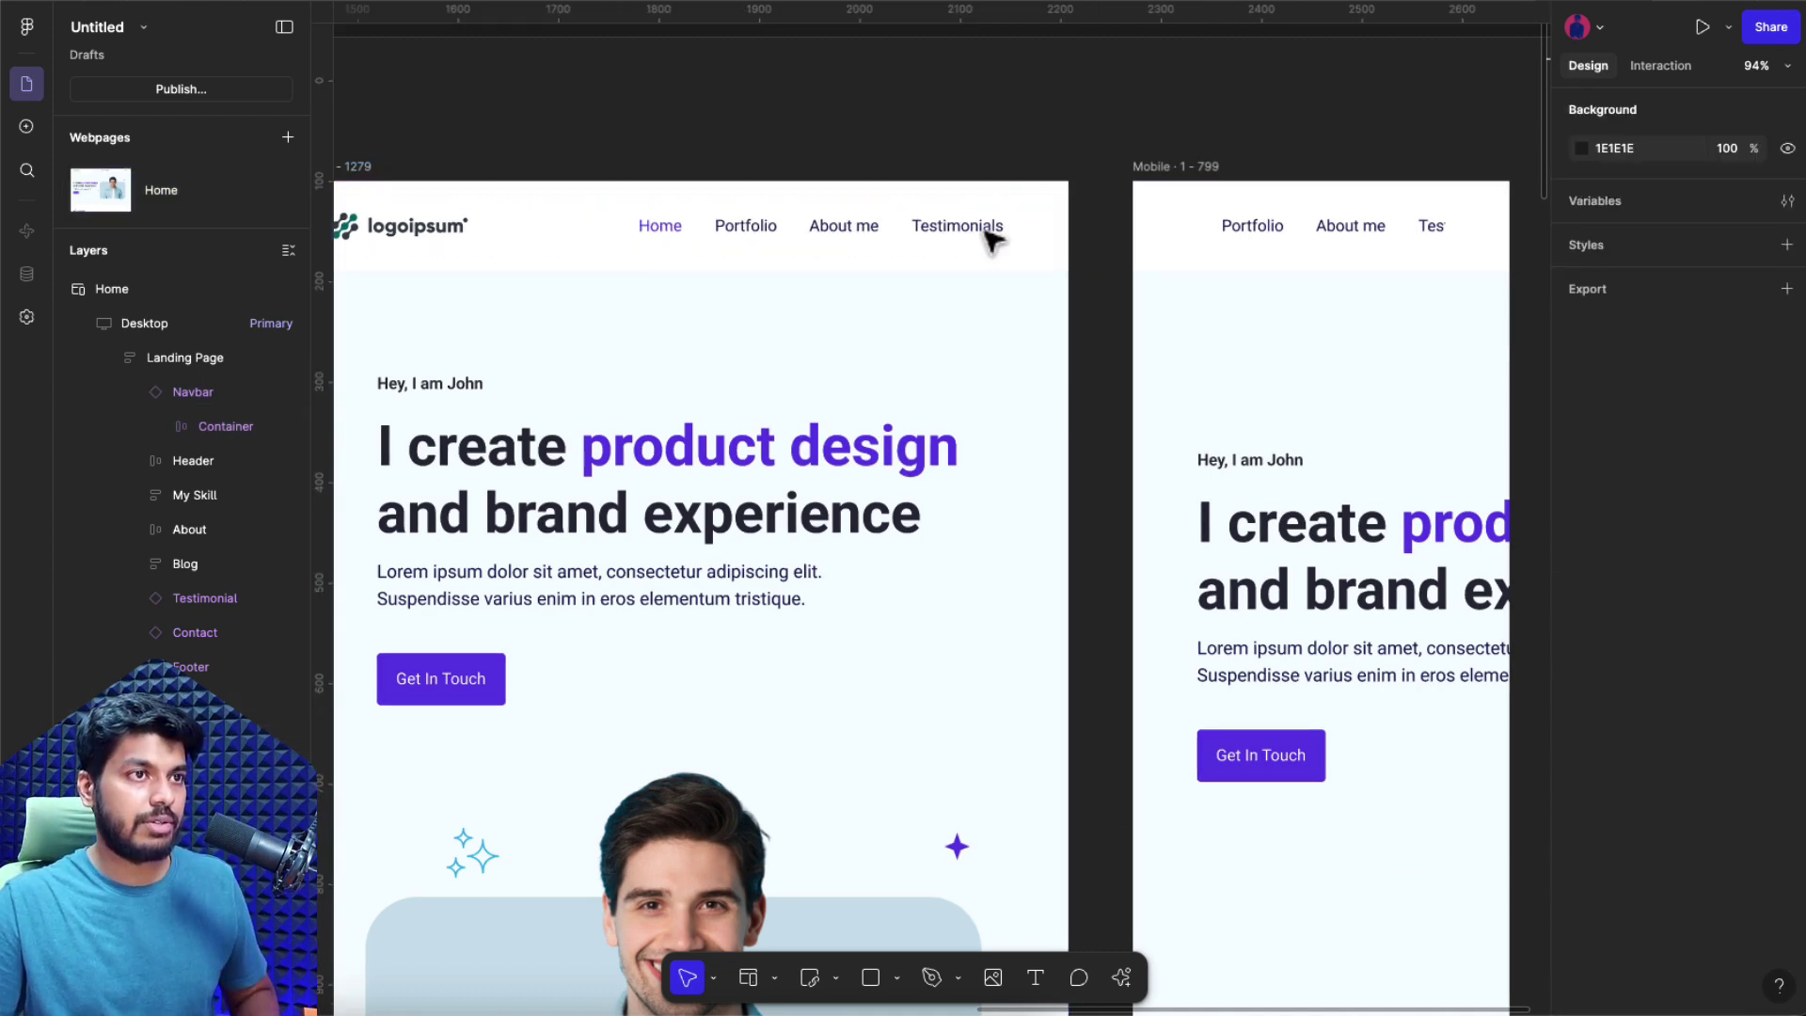
scroll(1113, 302, down, 2)
click(1361, 252)
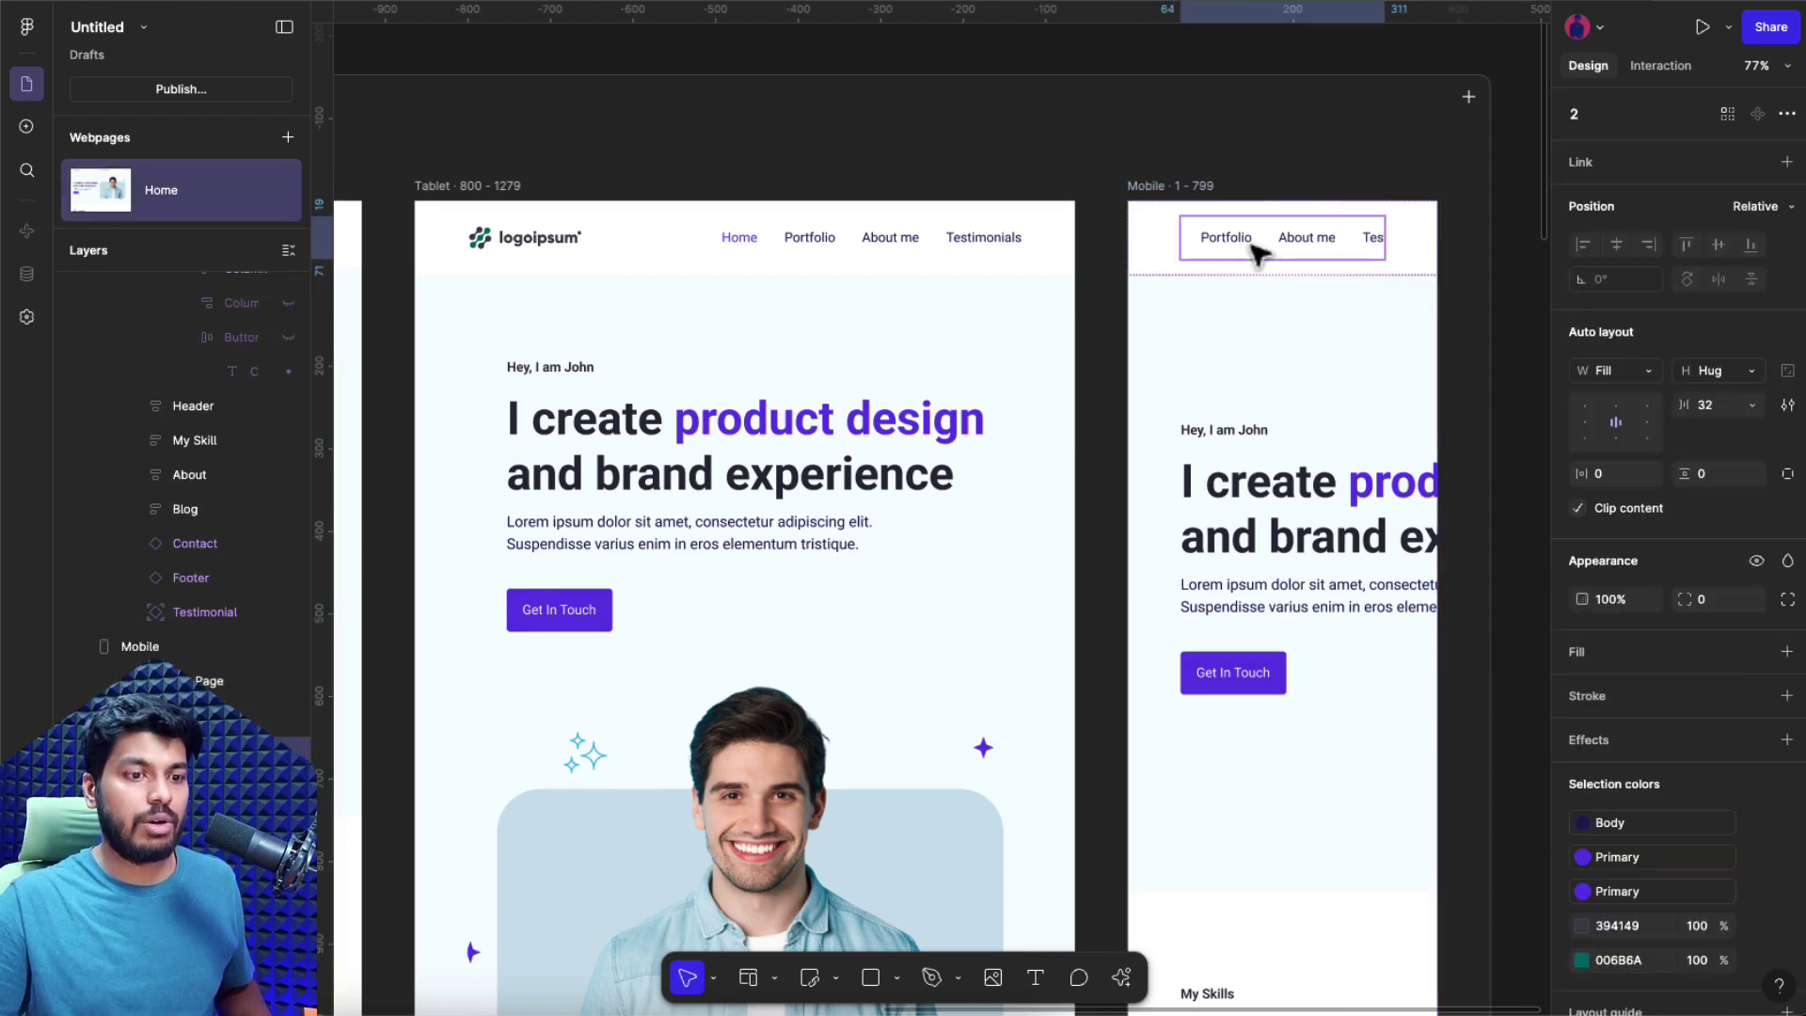
key(Delete)
key(ctrl+z)
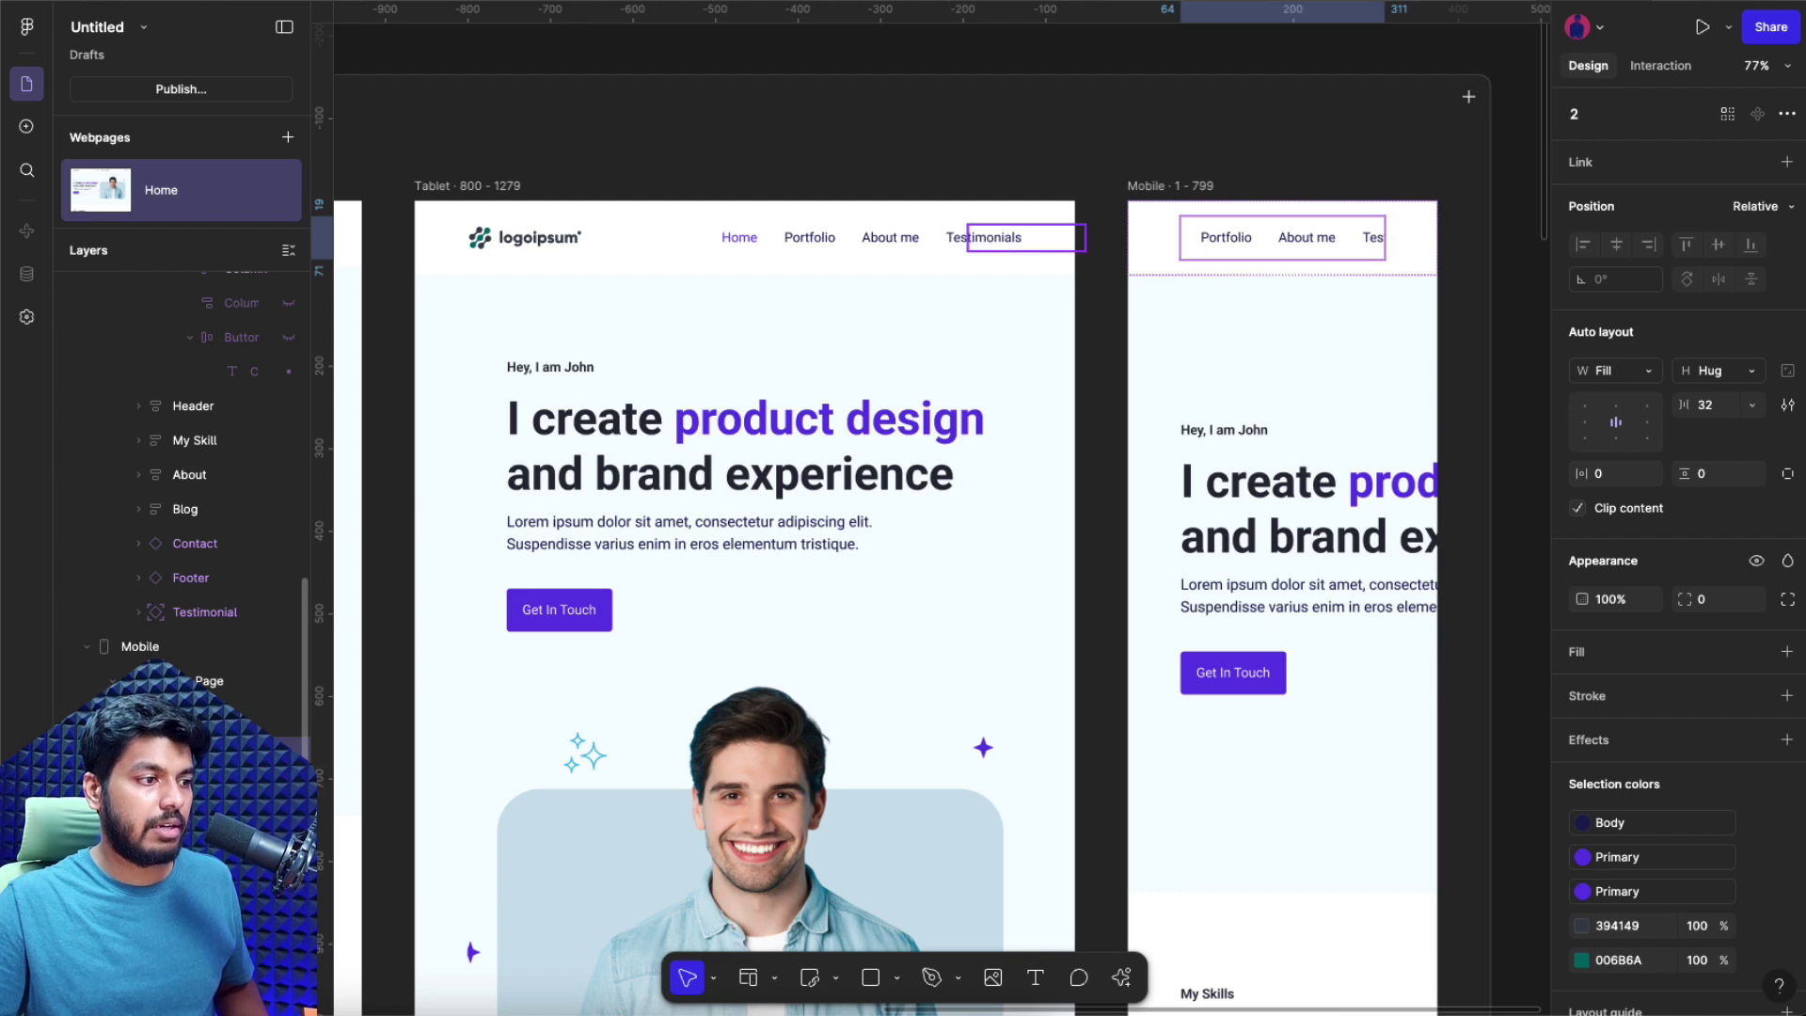
- Delete the Home, Portfolio and About me links from the Mobile breakpoint's navbar
click(1025, 237)
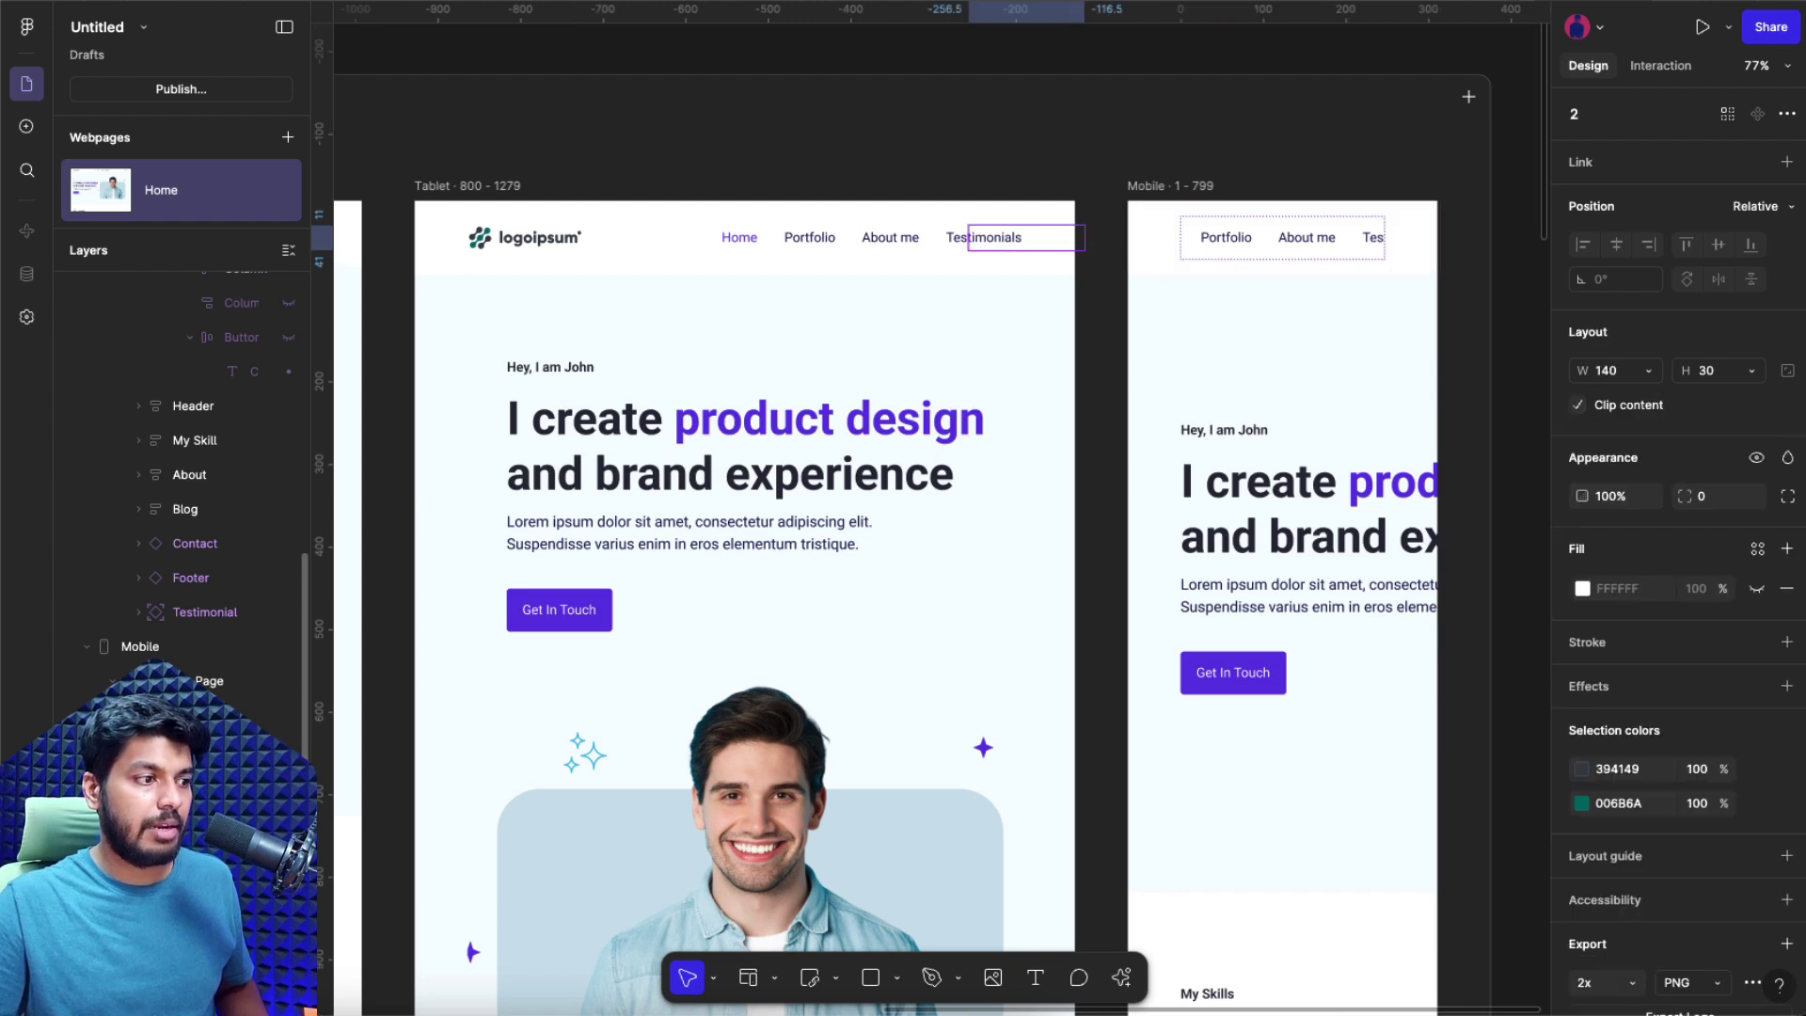
click(1237, 238)
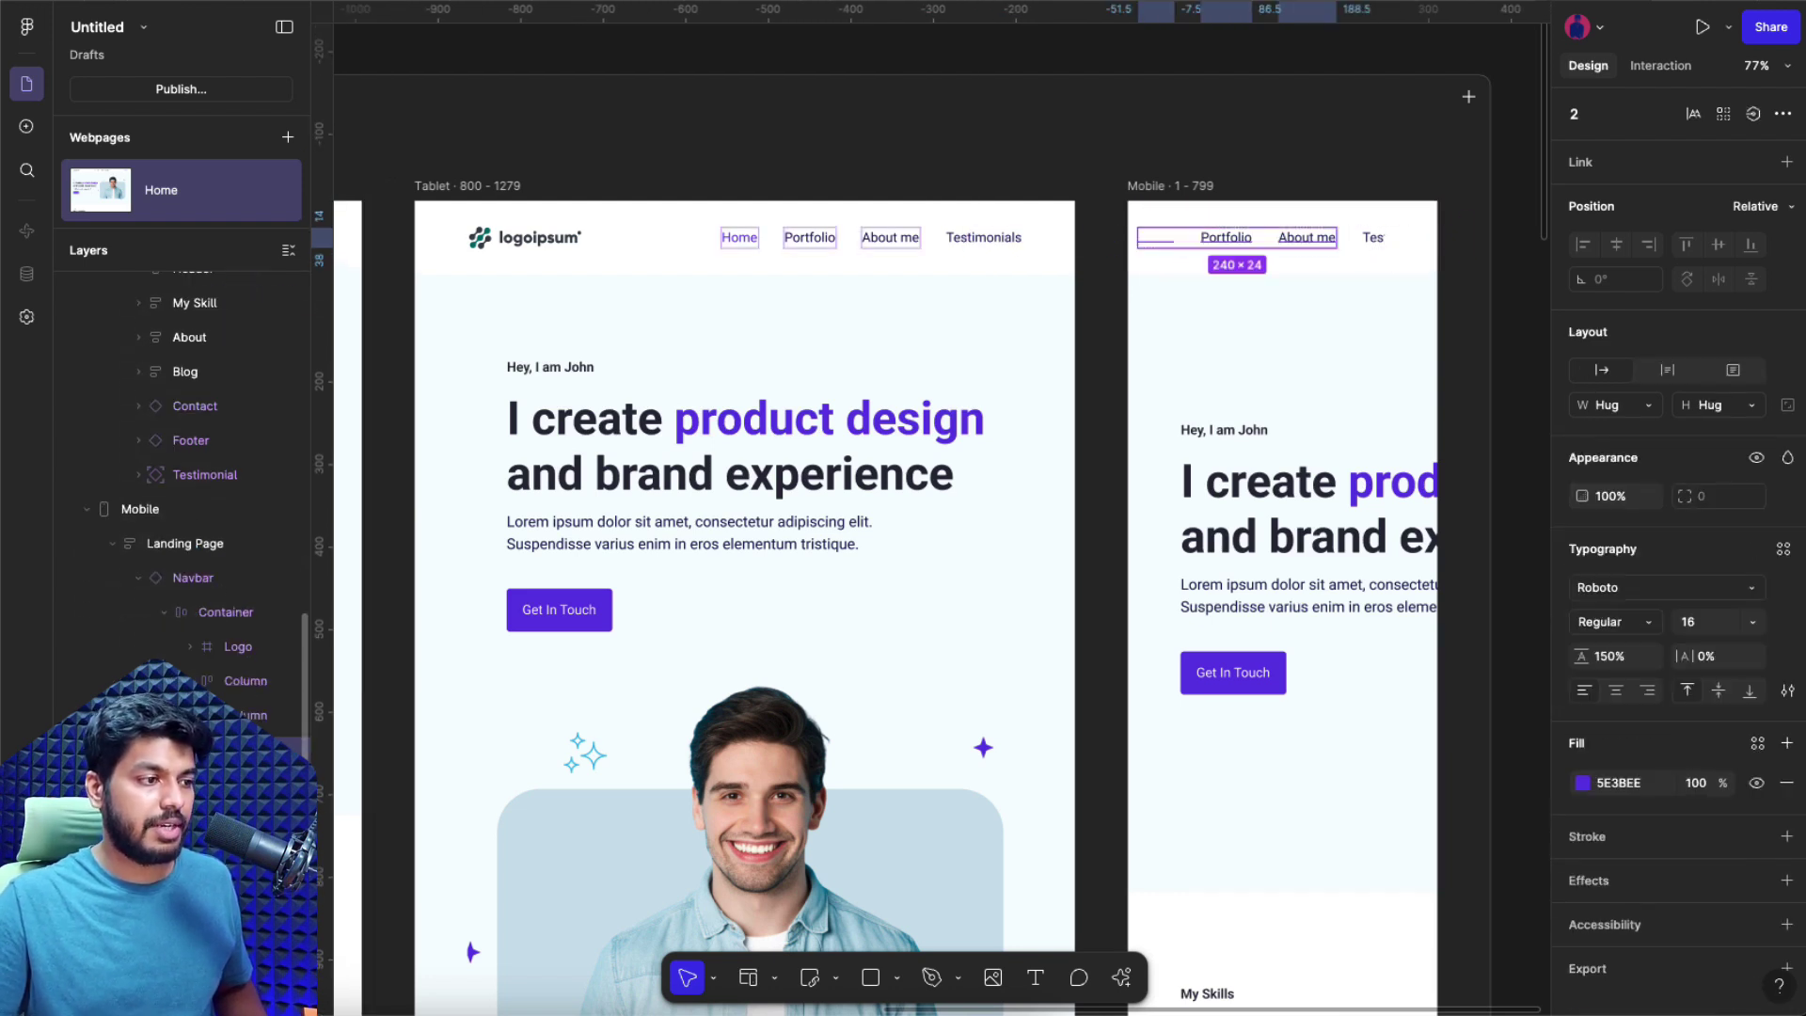
key(Delete)
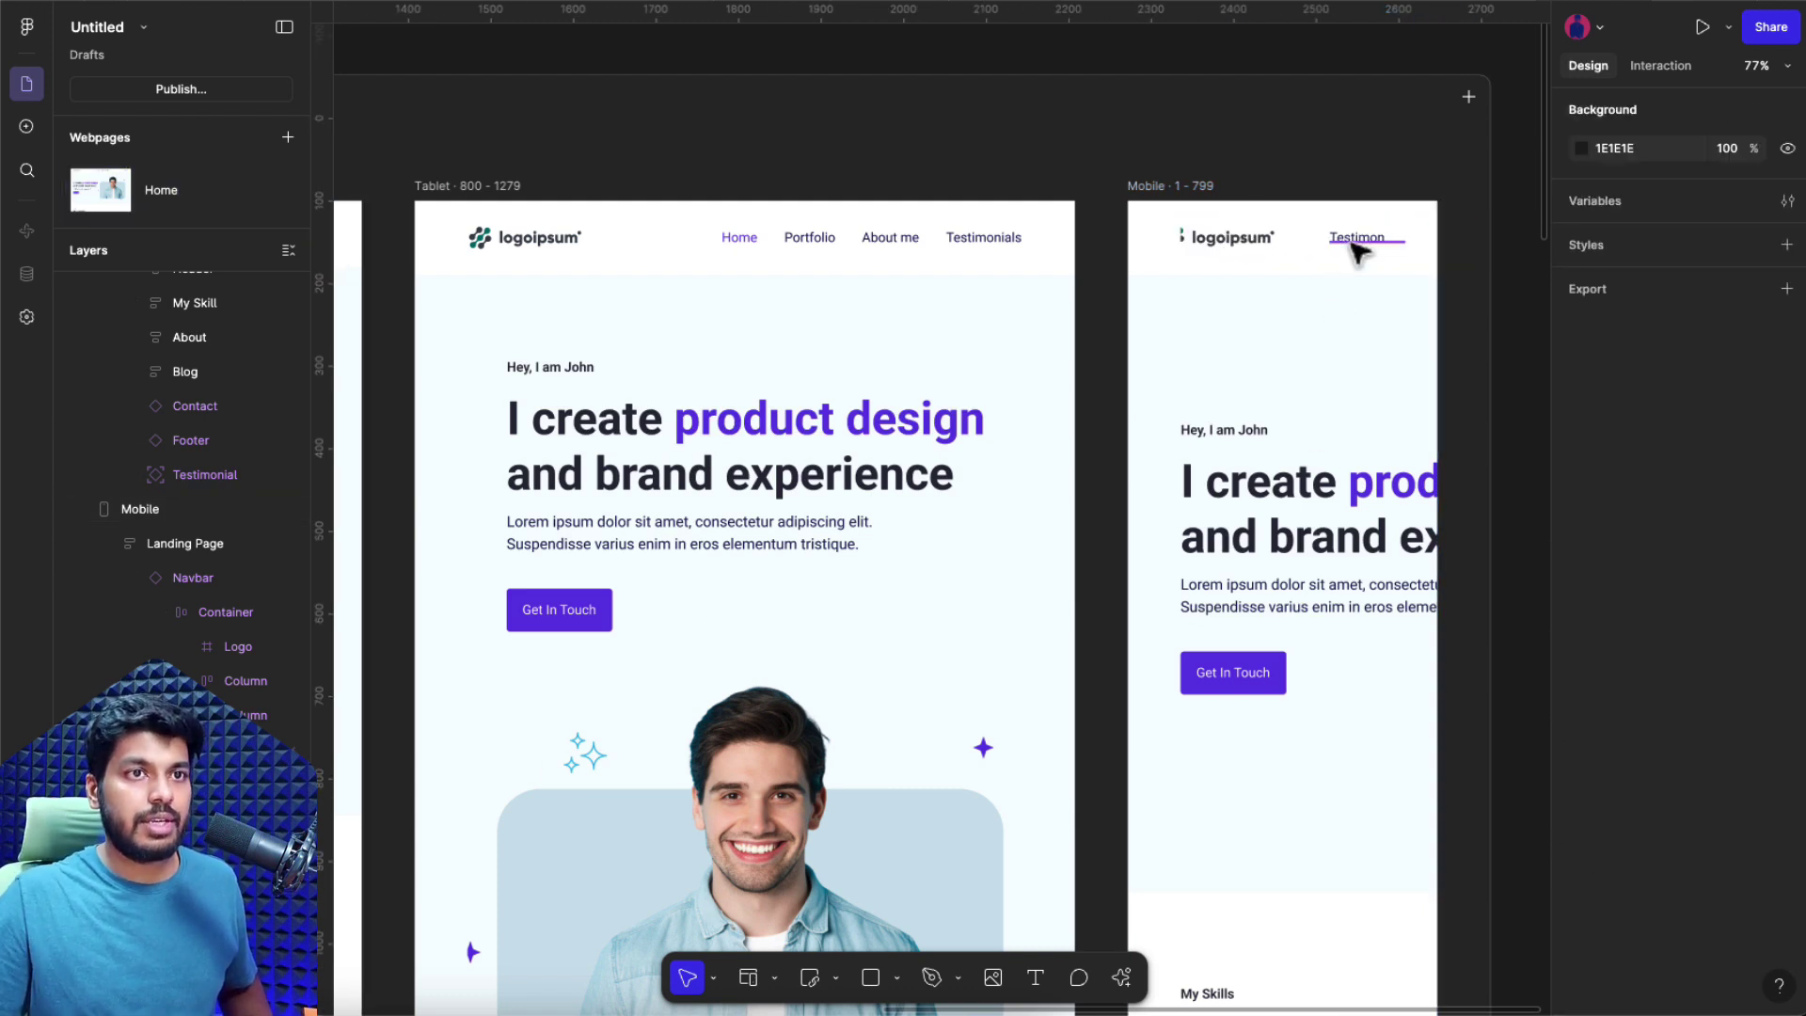
- Change the remaining Testimonials link in the Mobile breakpoint's navbar to read "Menu"
click(1354, 241)
double_click(1354, 241)
text(Menu)
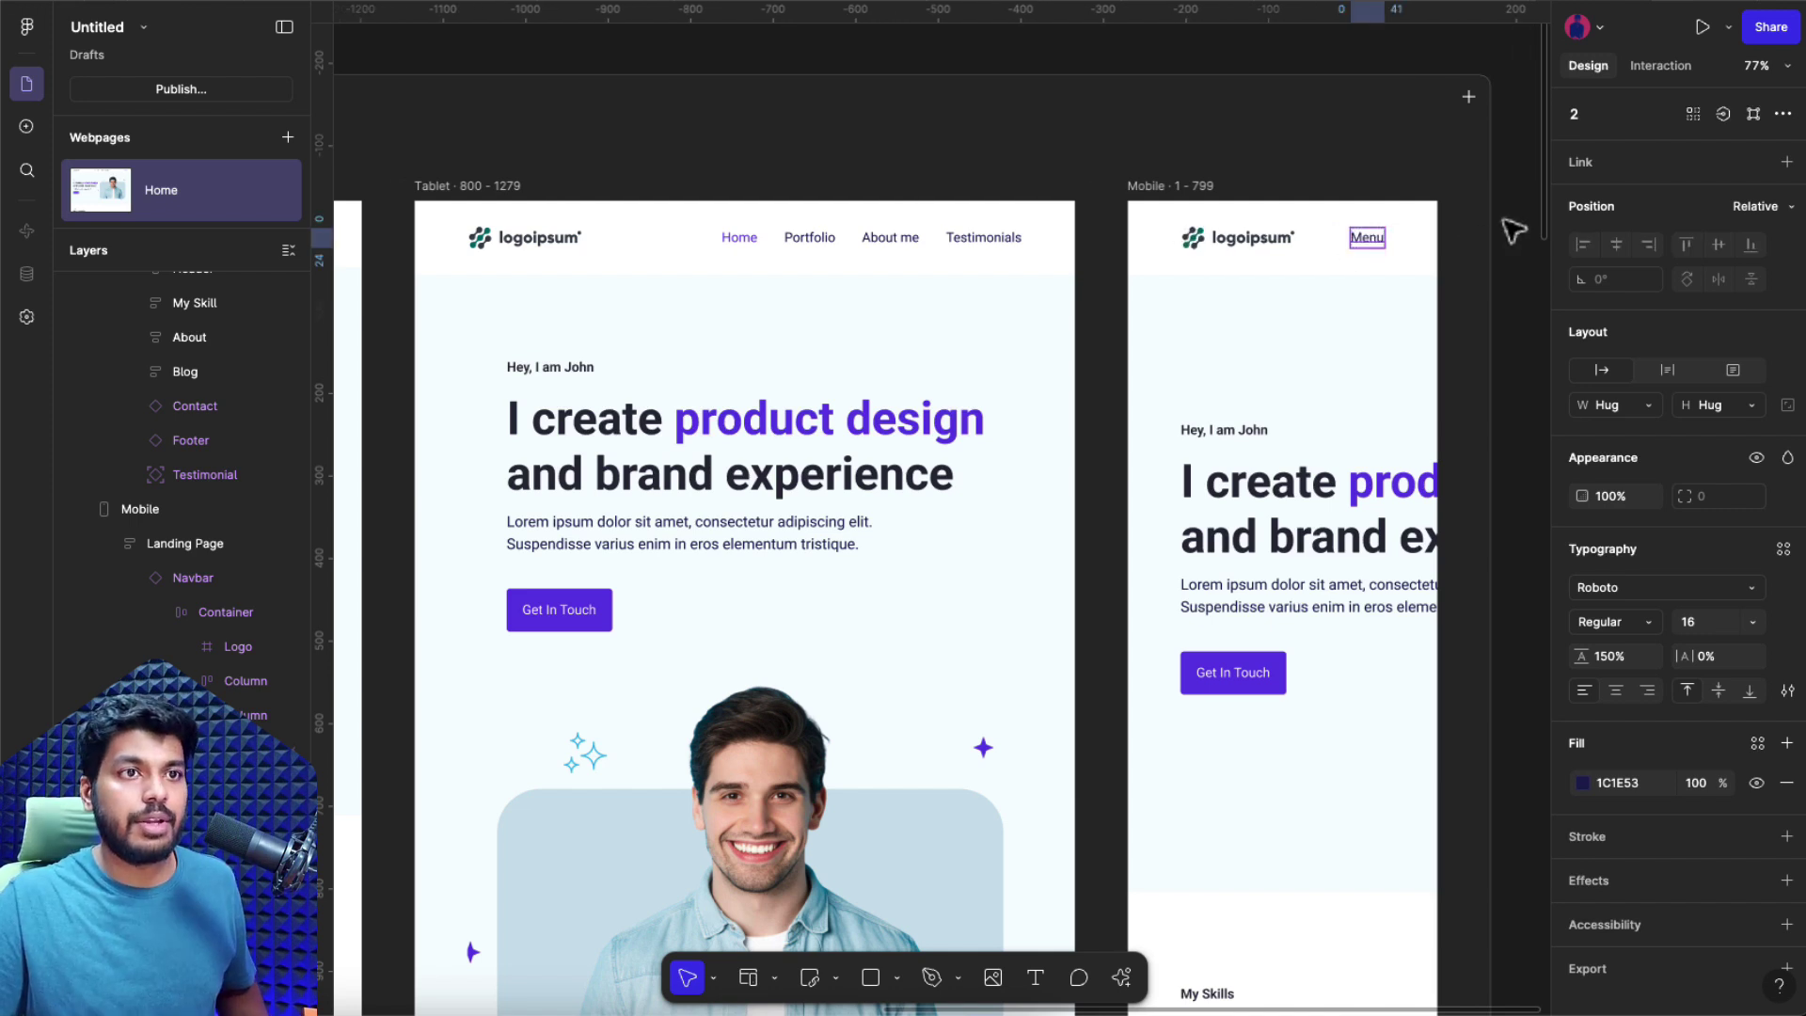
- Set the horizontal padding of the Mobile breakpoint's navbar to 32
click(1392, 254)
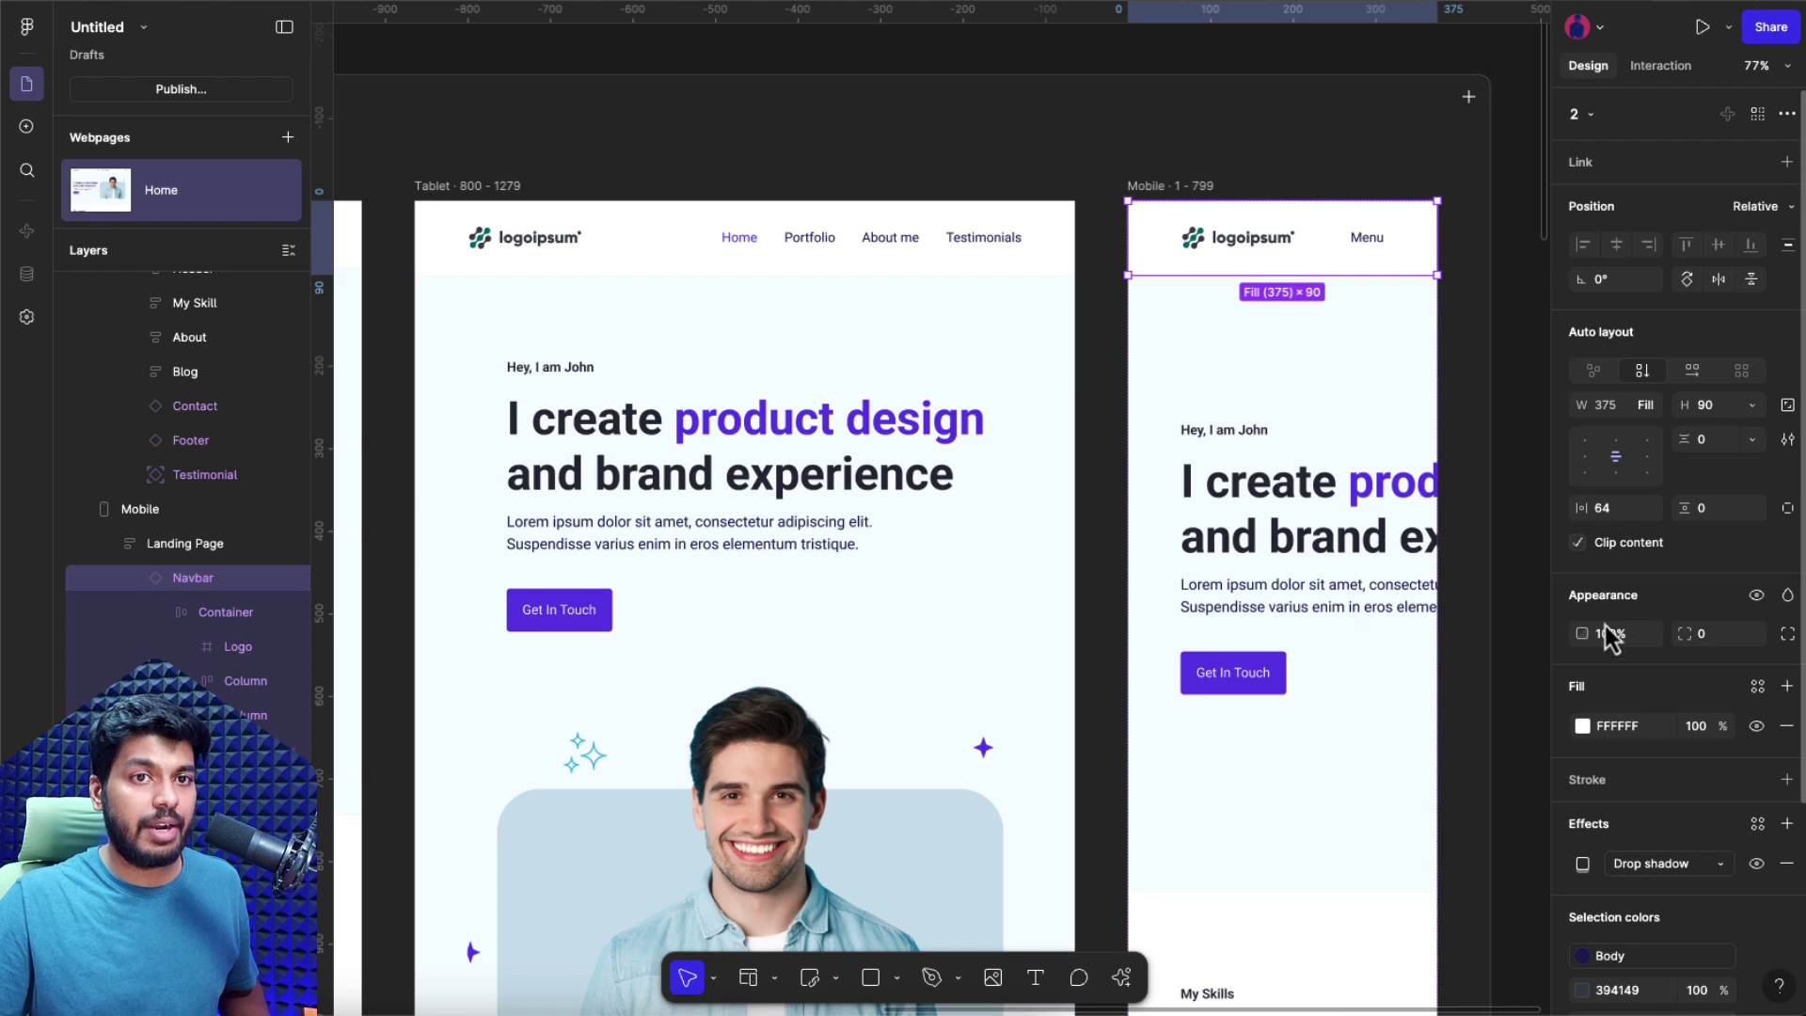
click(1616, 512)
text(3)
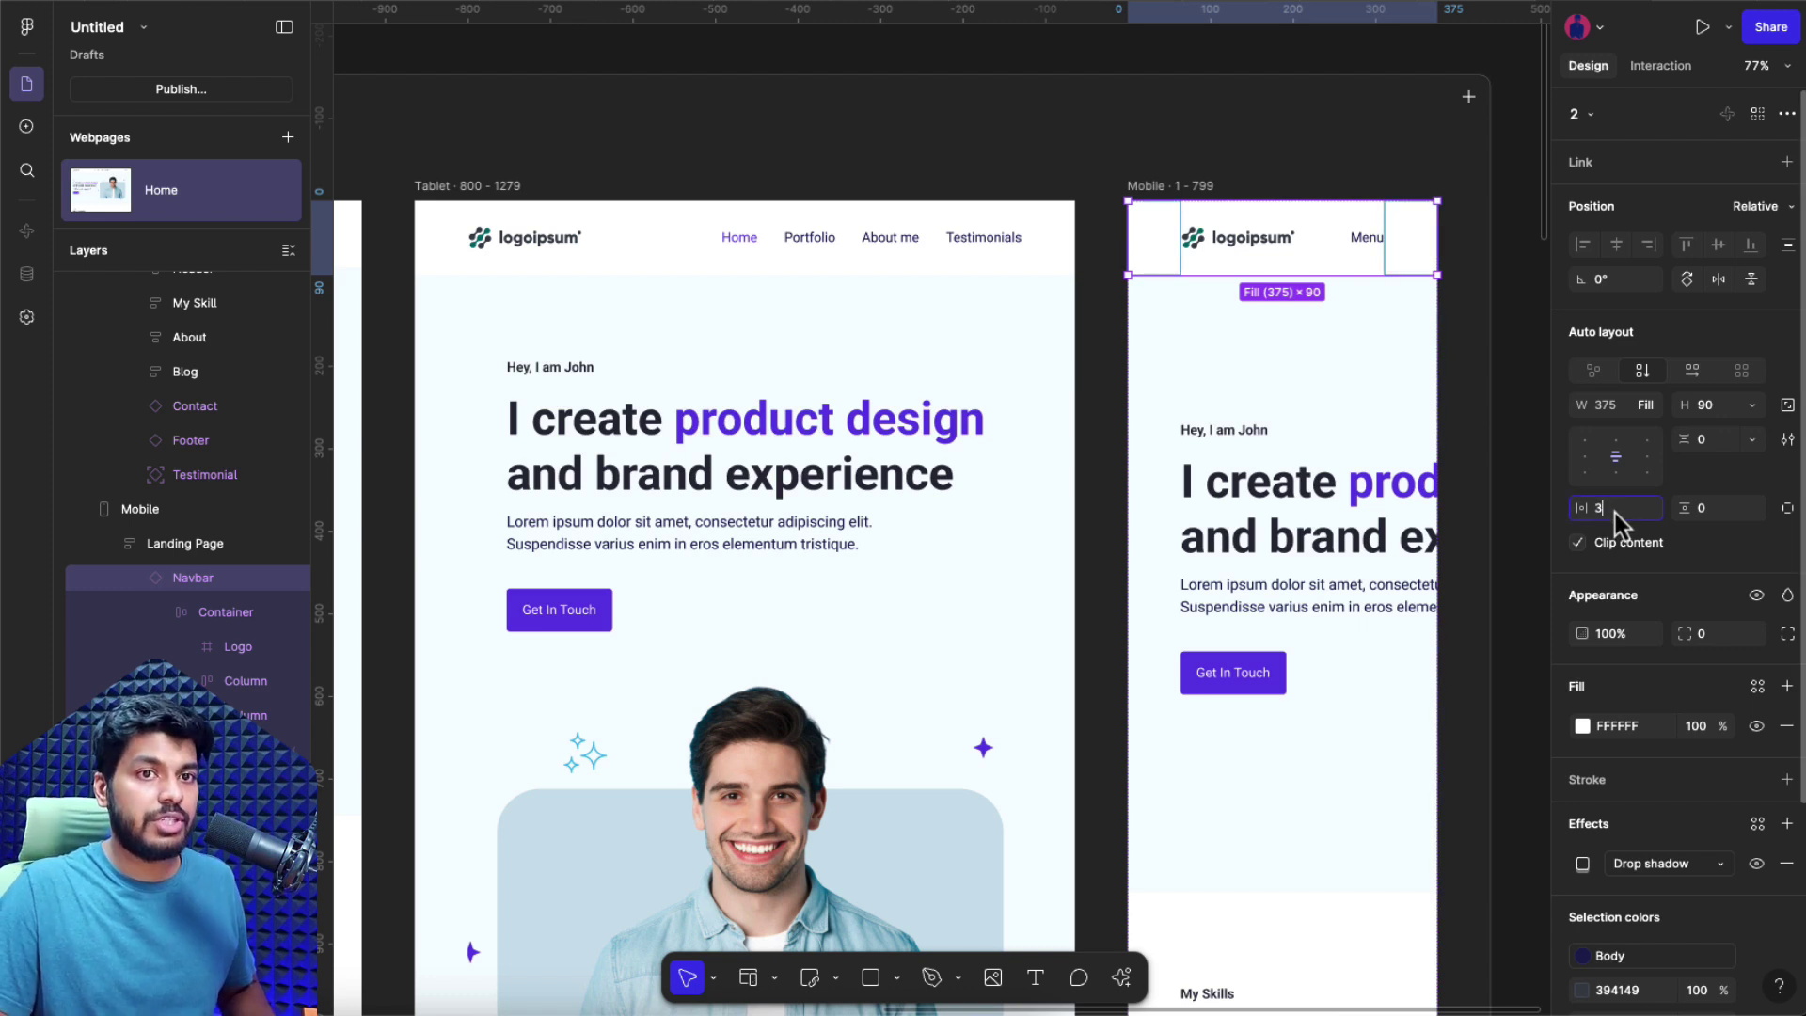
text(2)
key(Return)
- Compare the navbar across the three breakpoints, then preview the Home page and widen the preview to 1444
scroll(912, 376, down, 3)
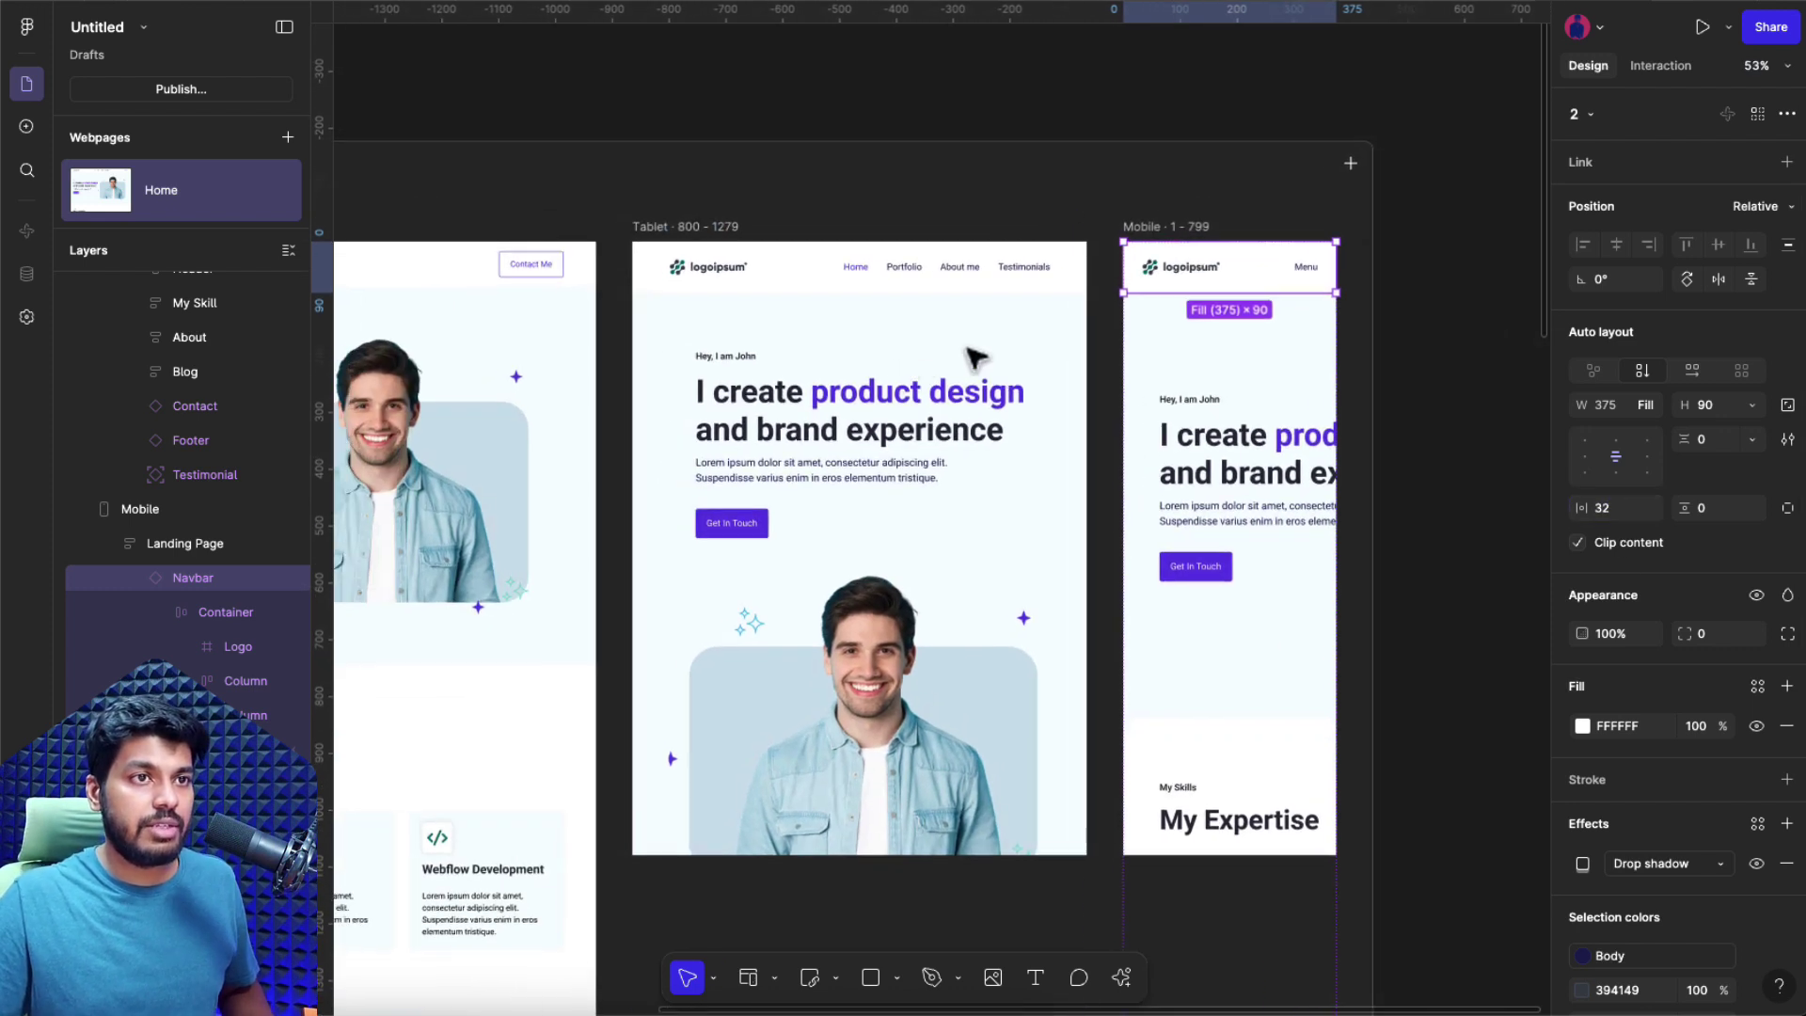
scroll(1214, 287, left, 10)
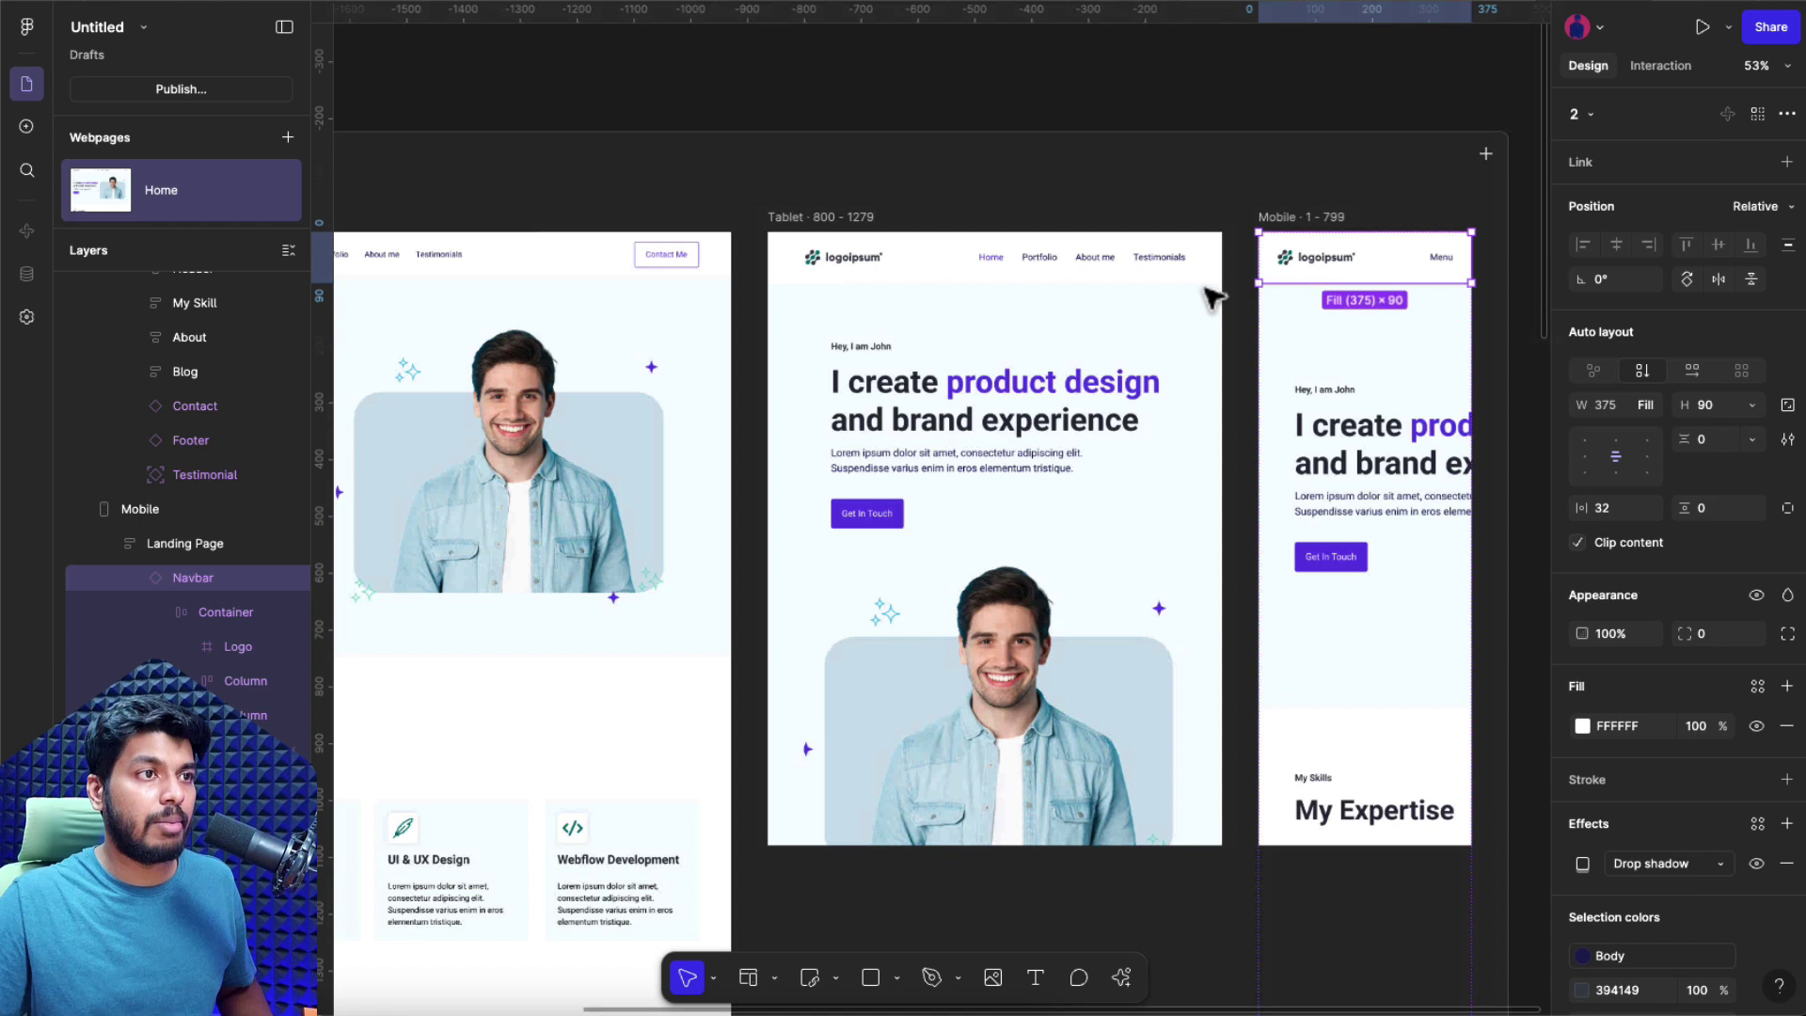
scroll(715, 276, right, 7)
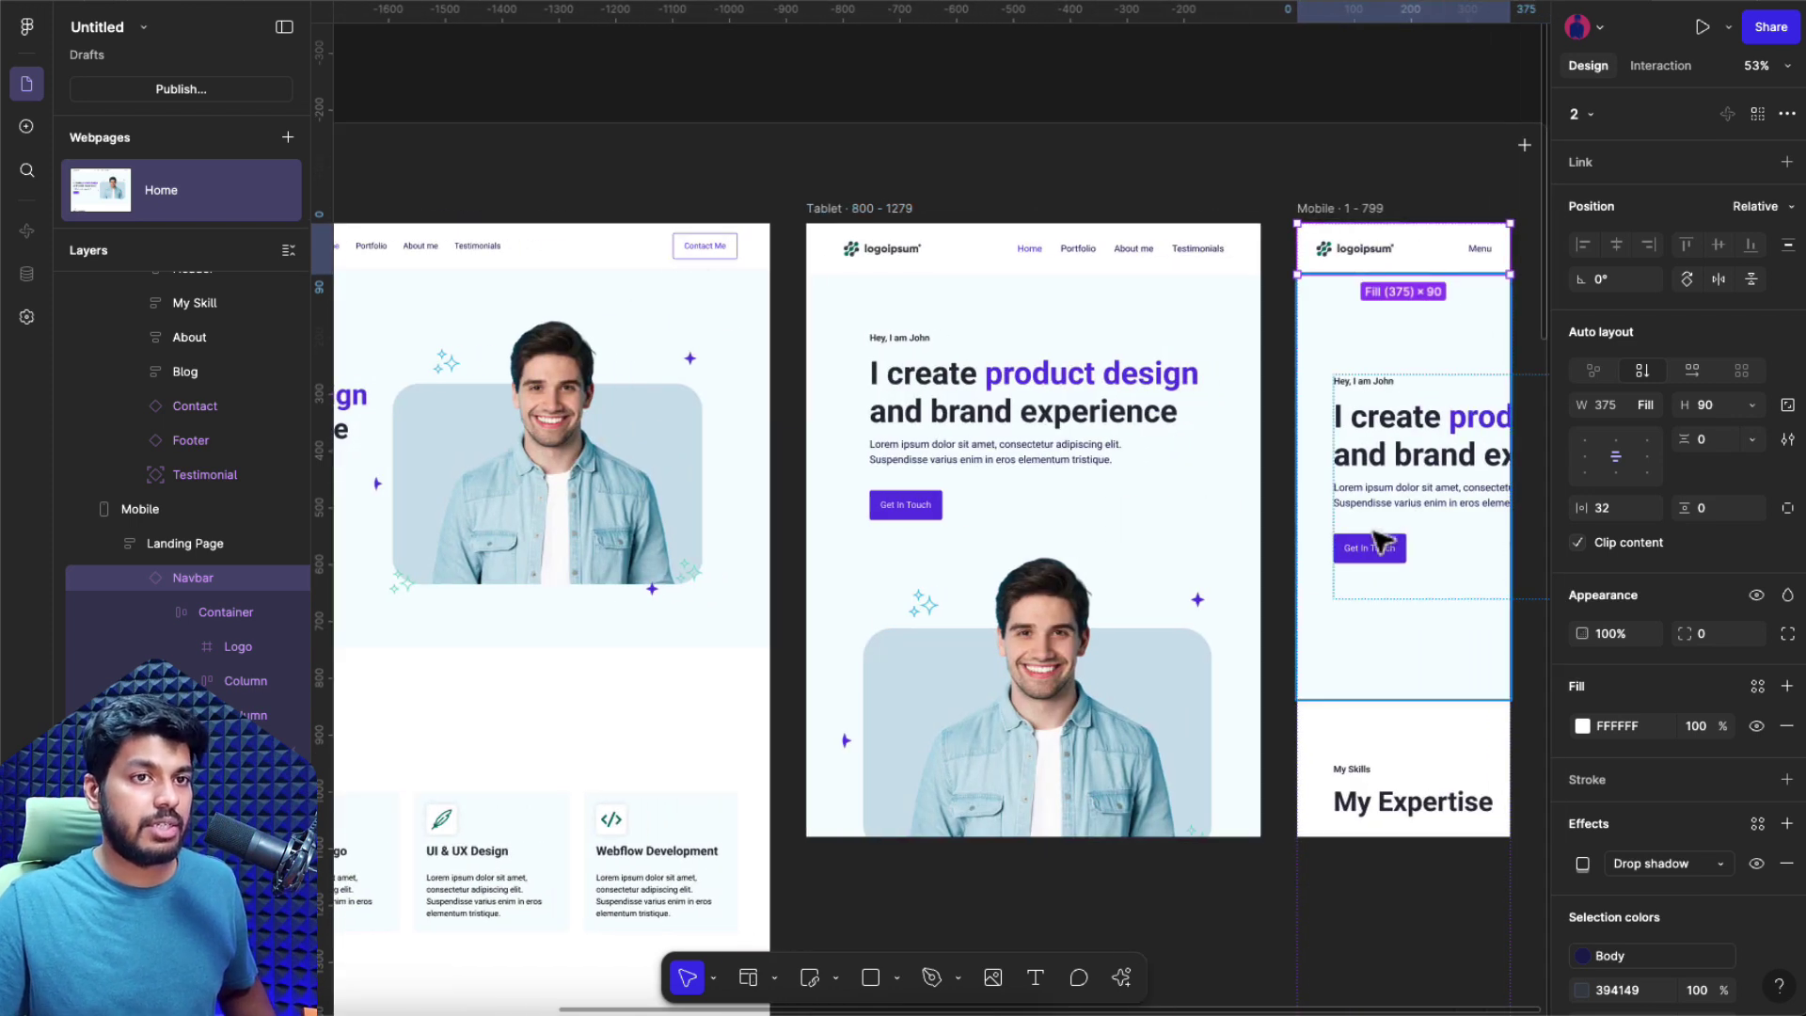
scroll(1364, 461, left, 6)
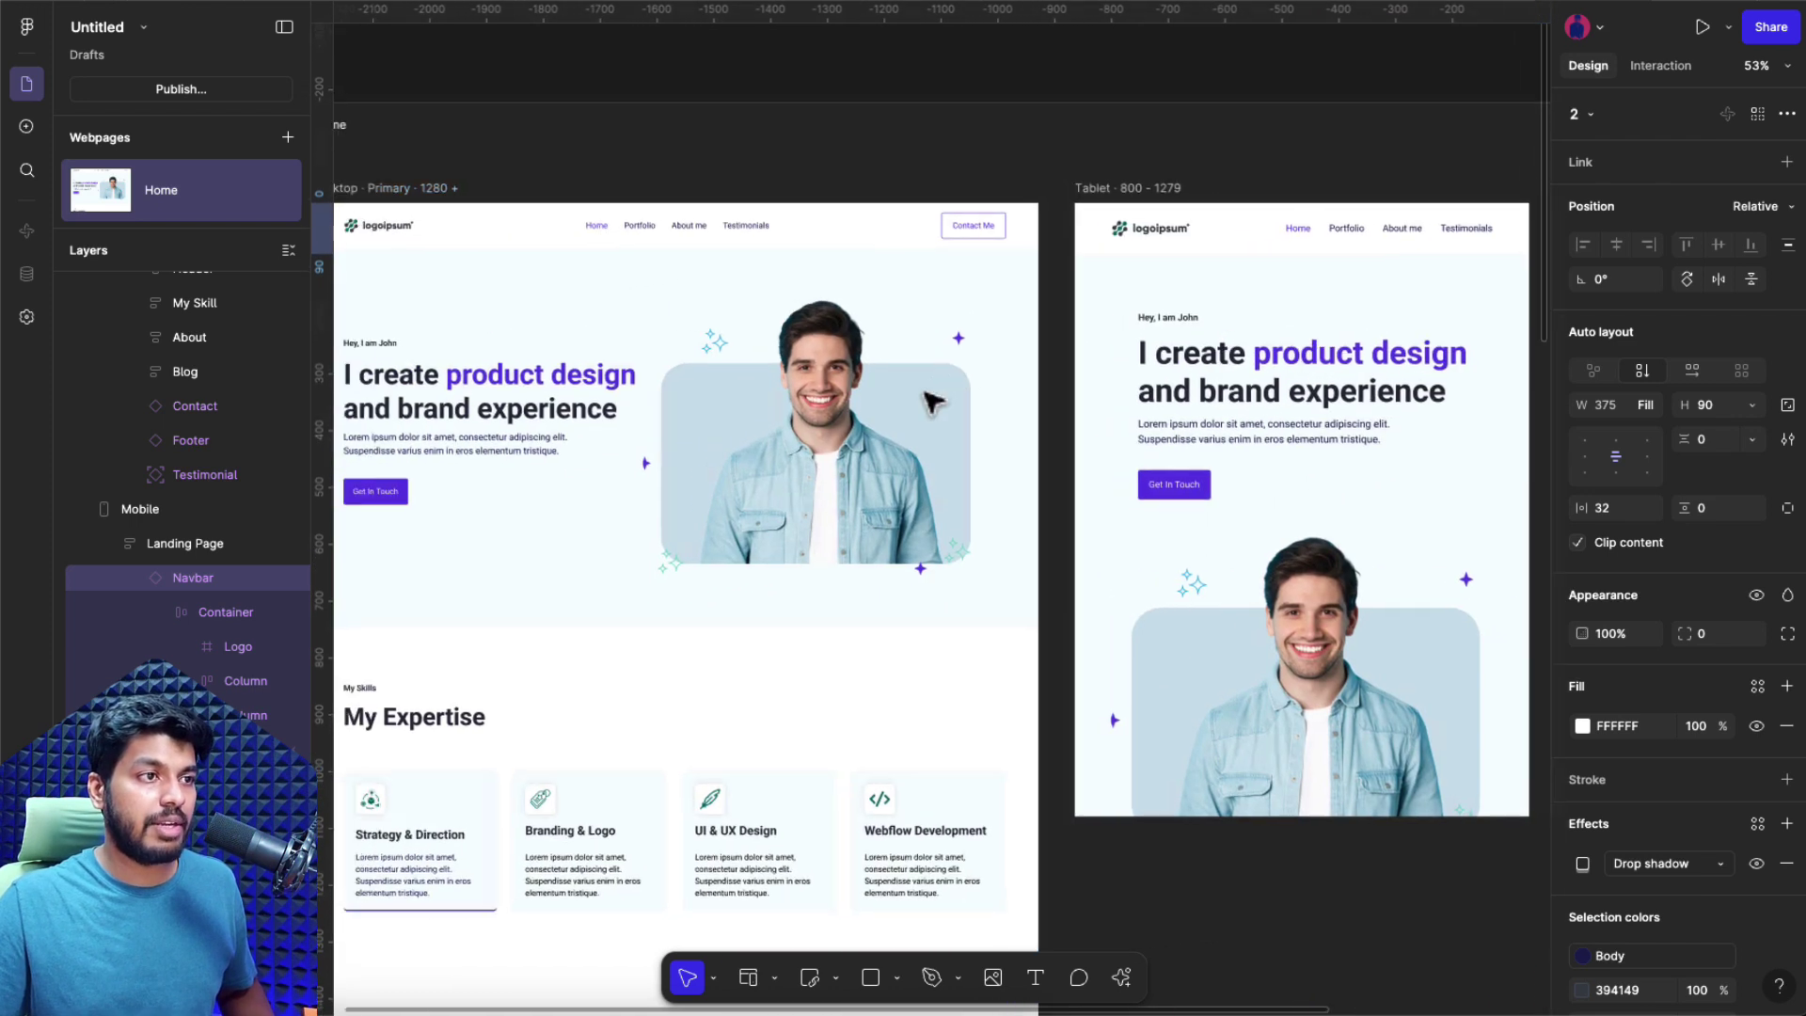
scroll(1125, 314, right, 6)
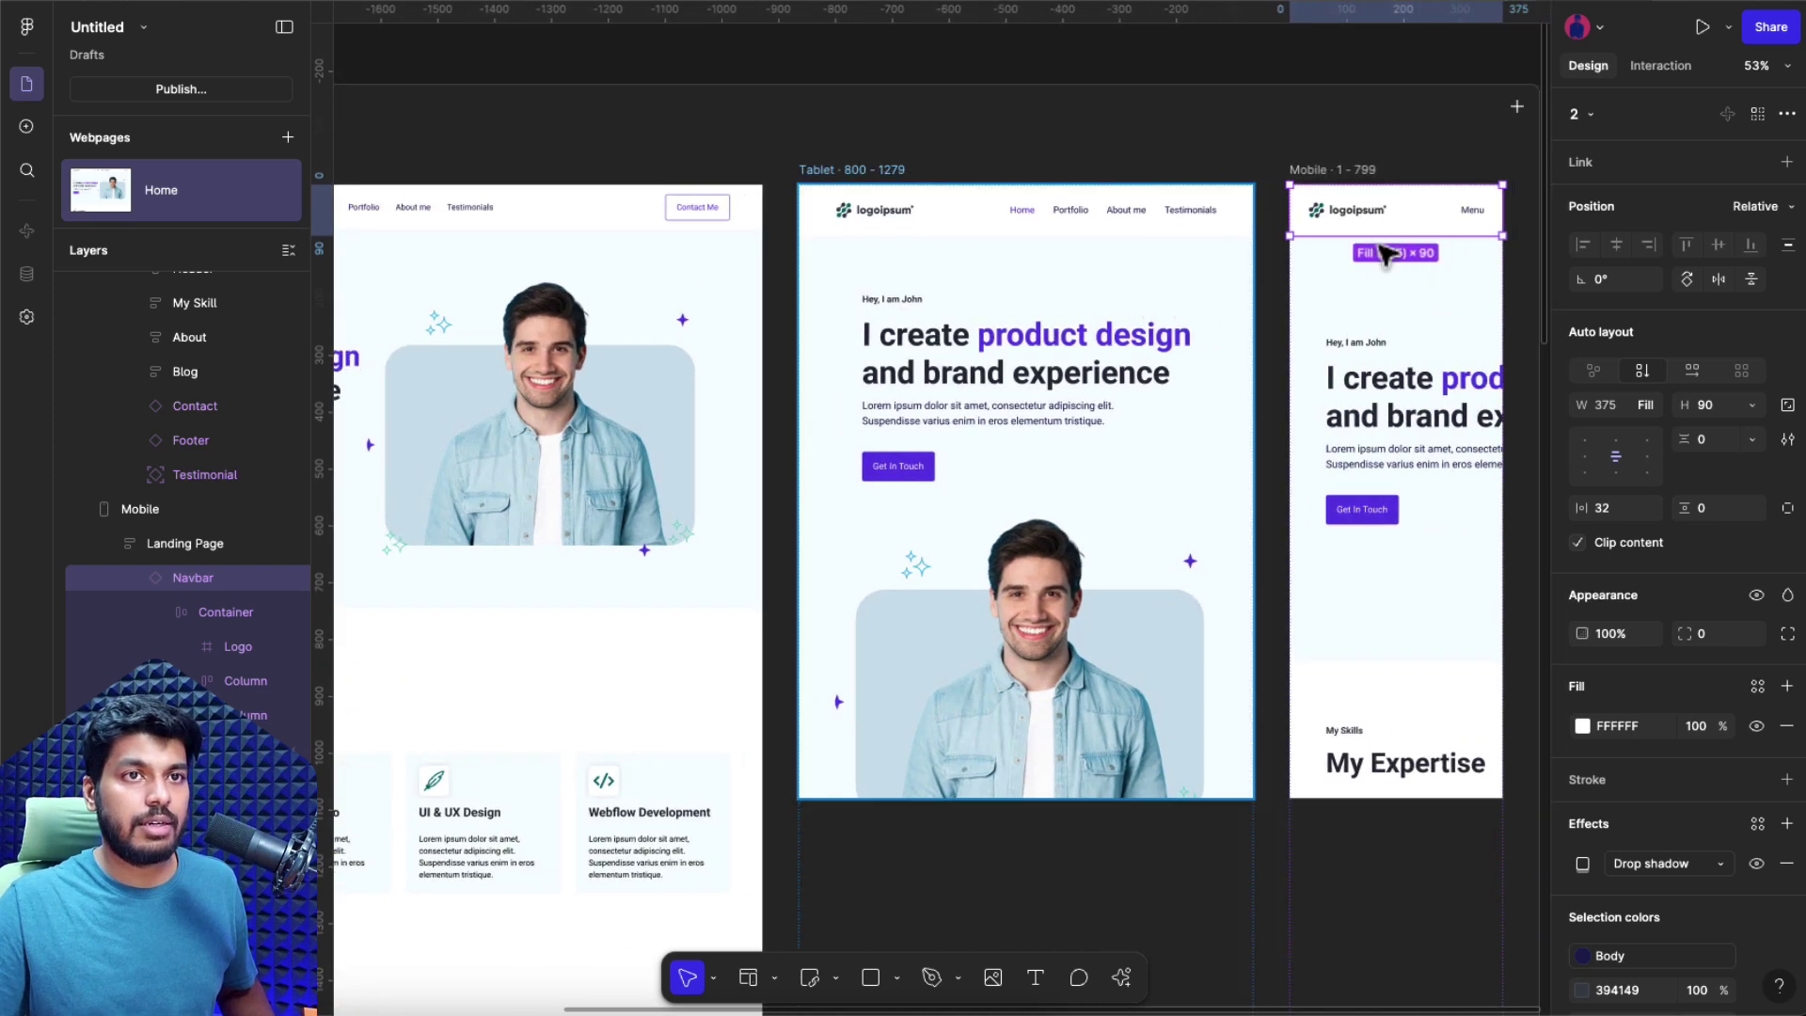
scroll(1203, 267, left, 8)
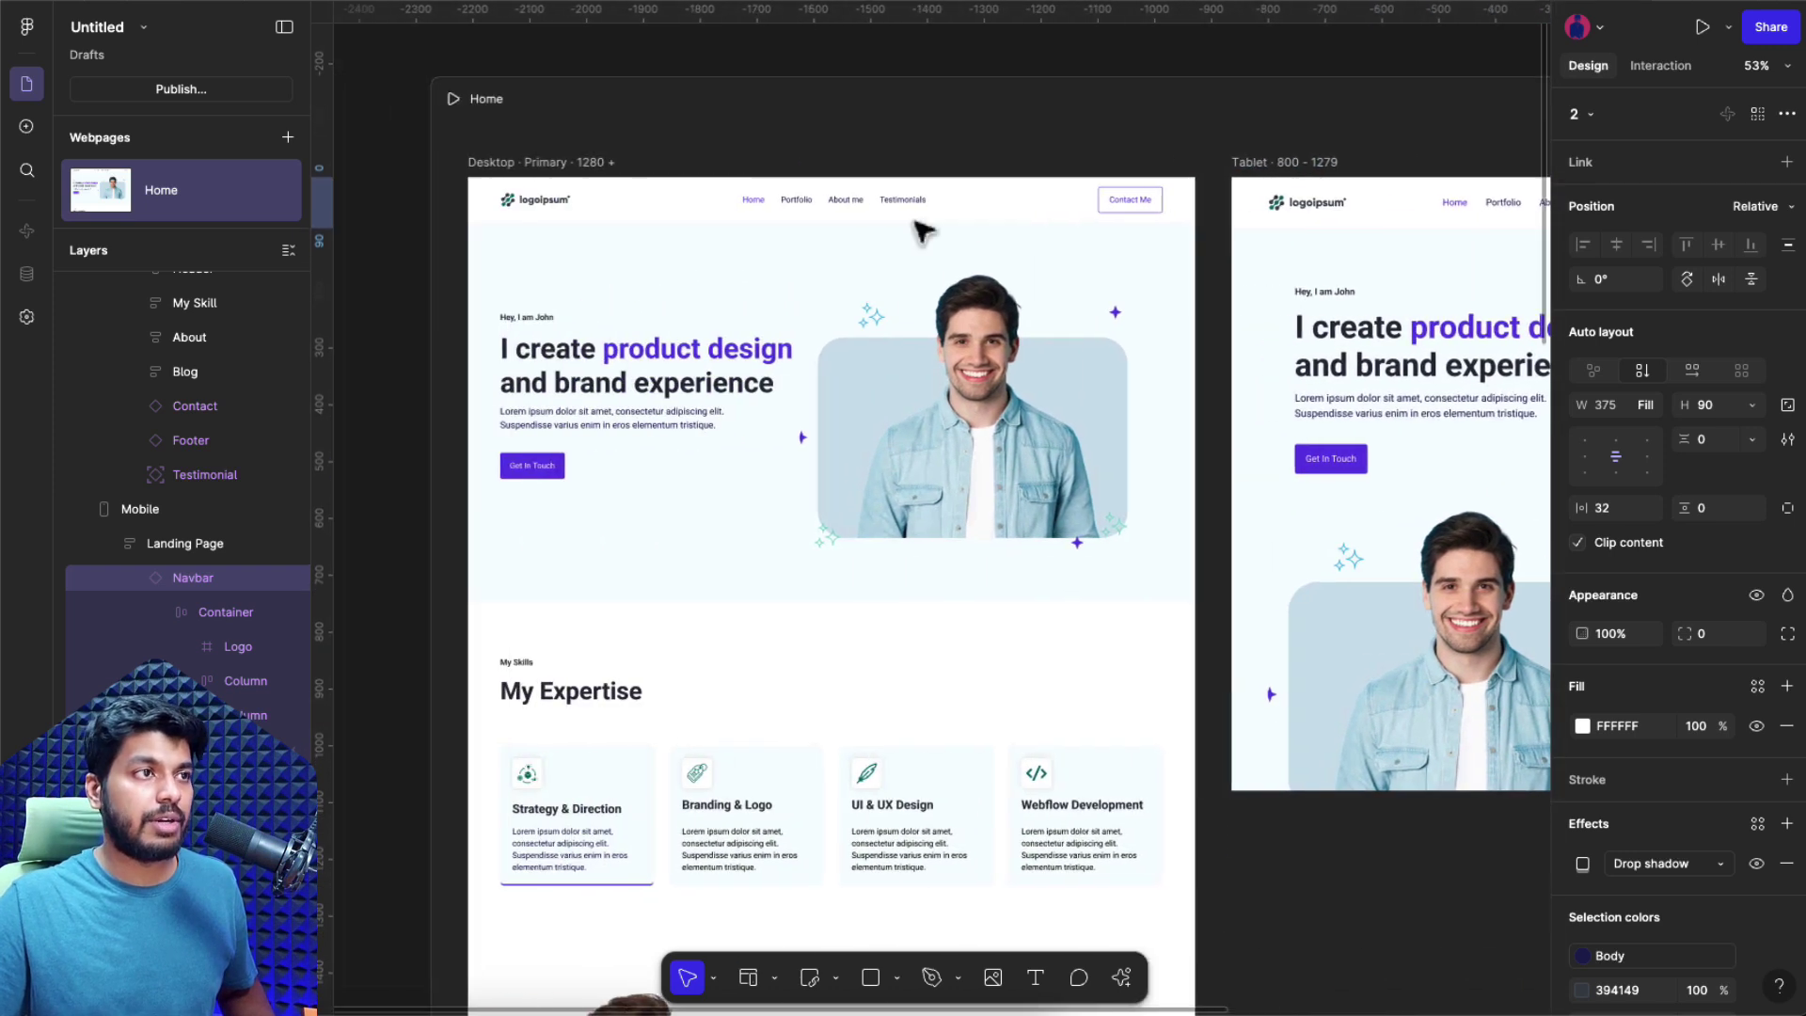
click(452, 102)
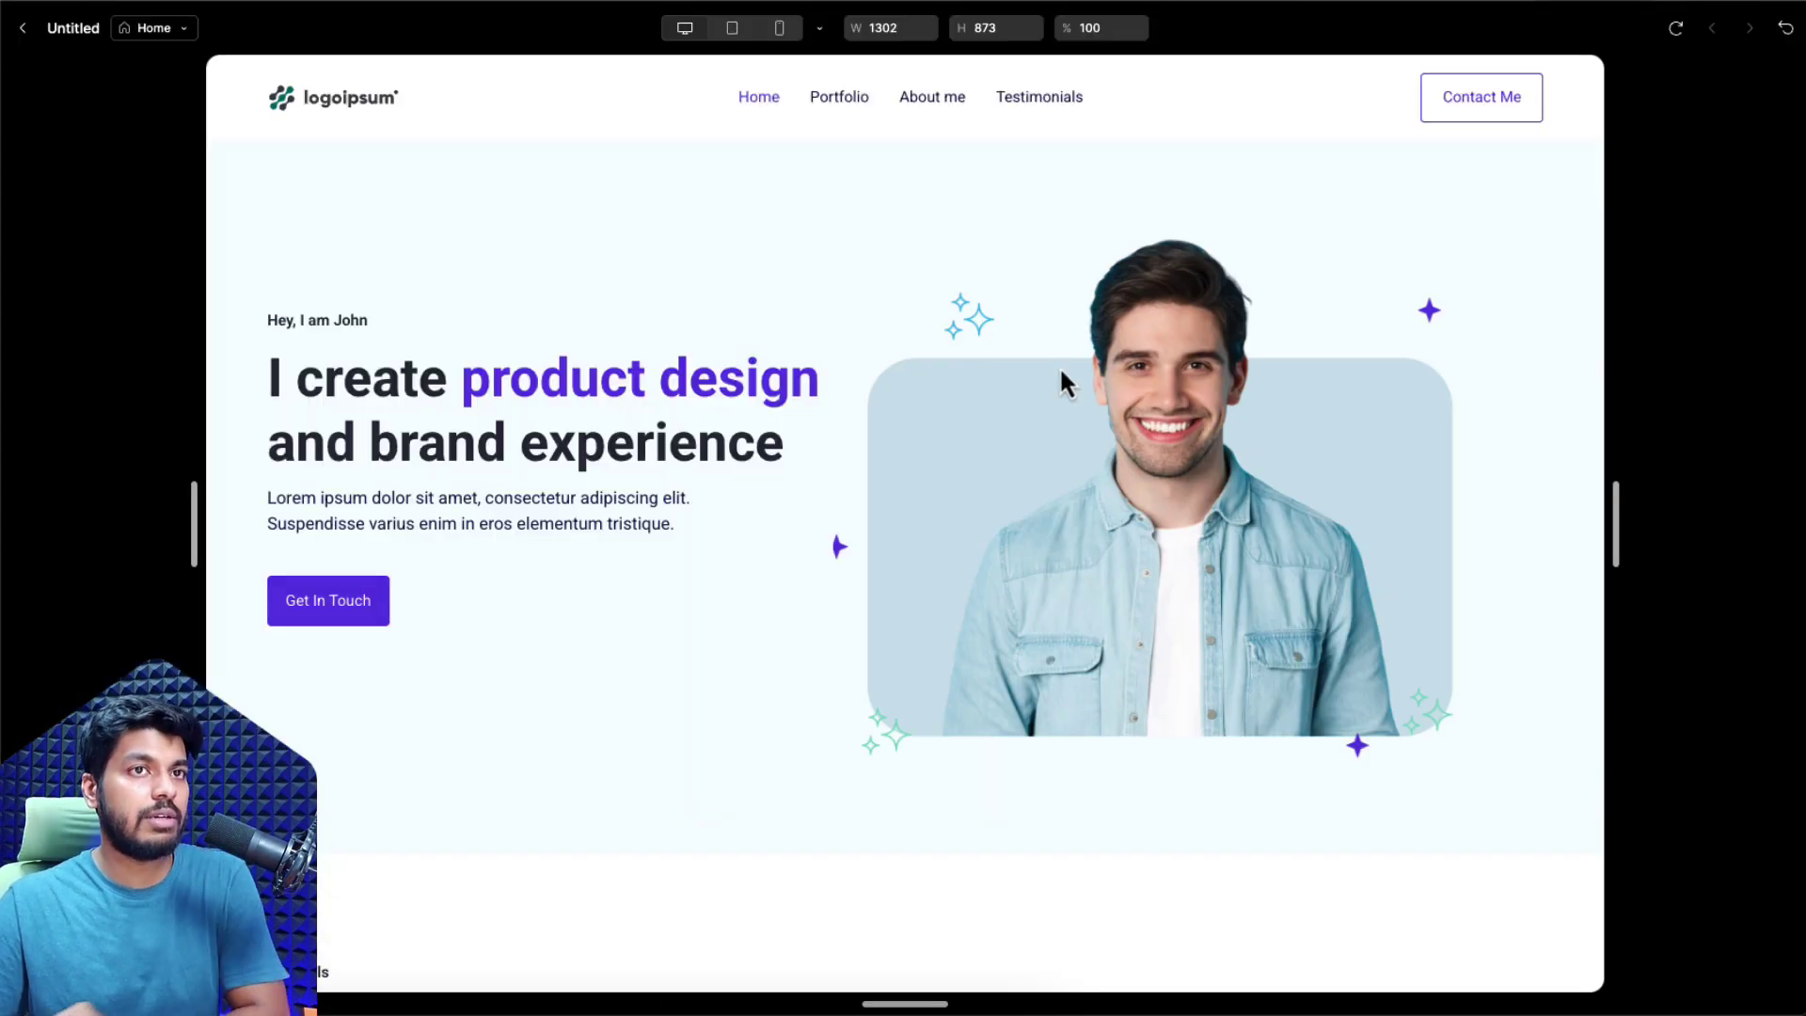
drag(1615, 508, 1693, 488)
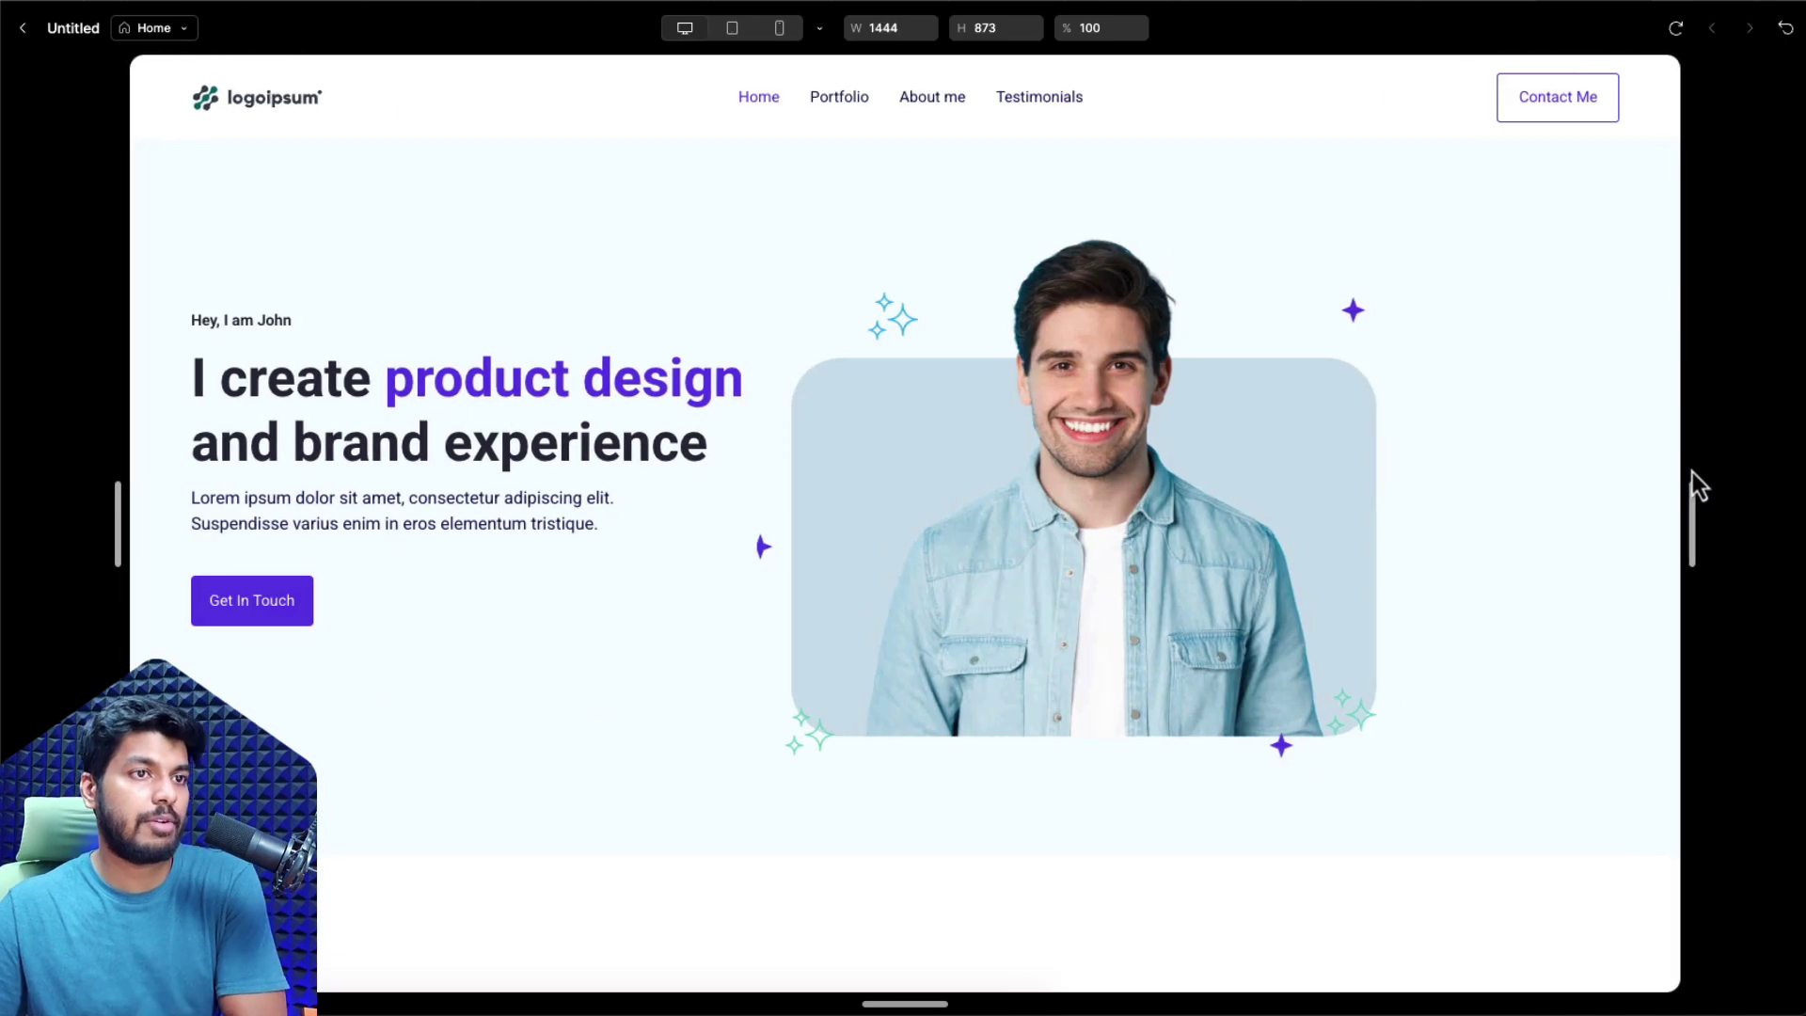
click(23, 27)
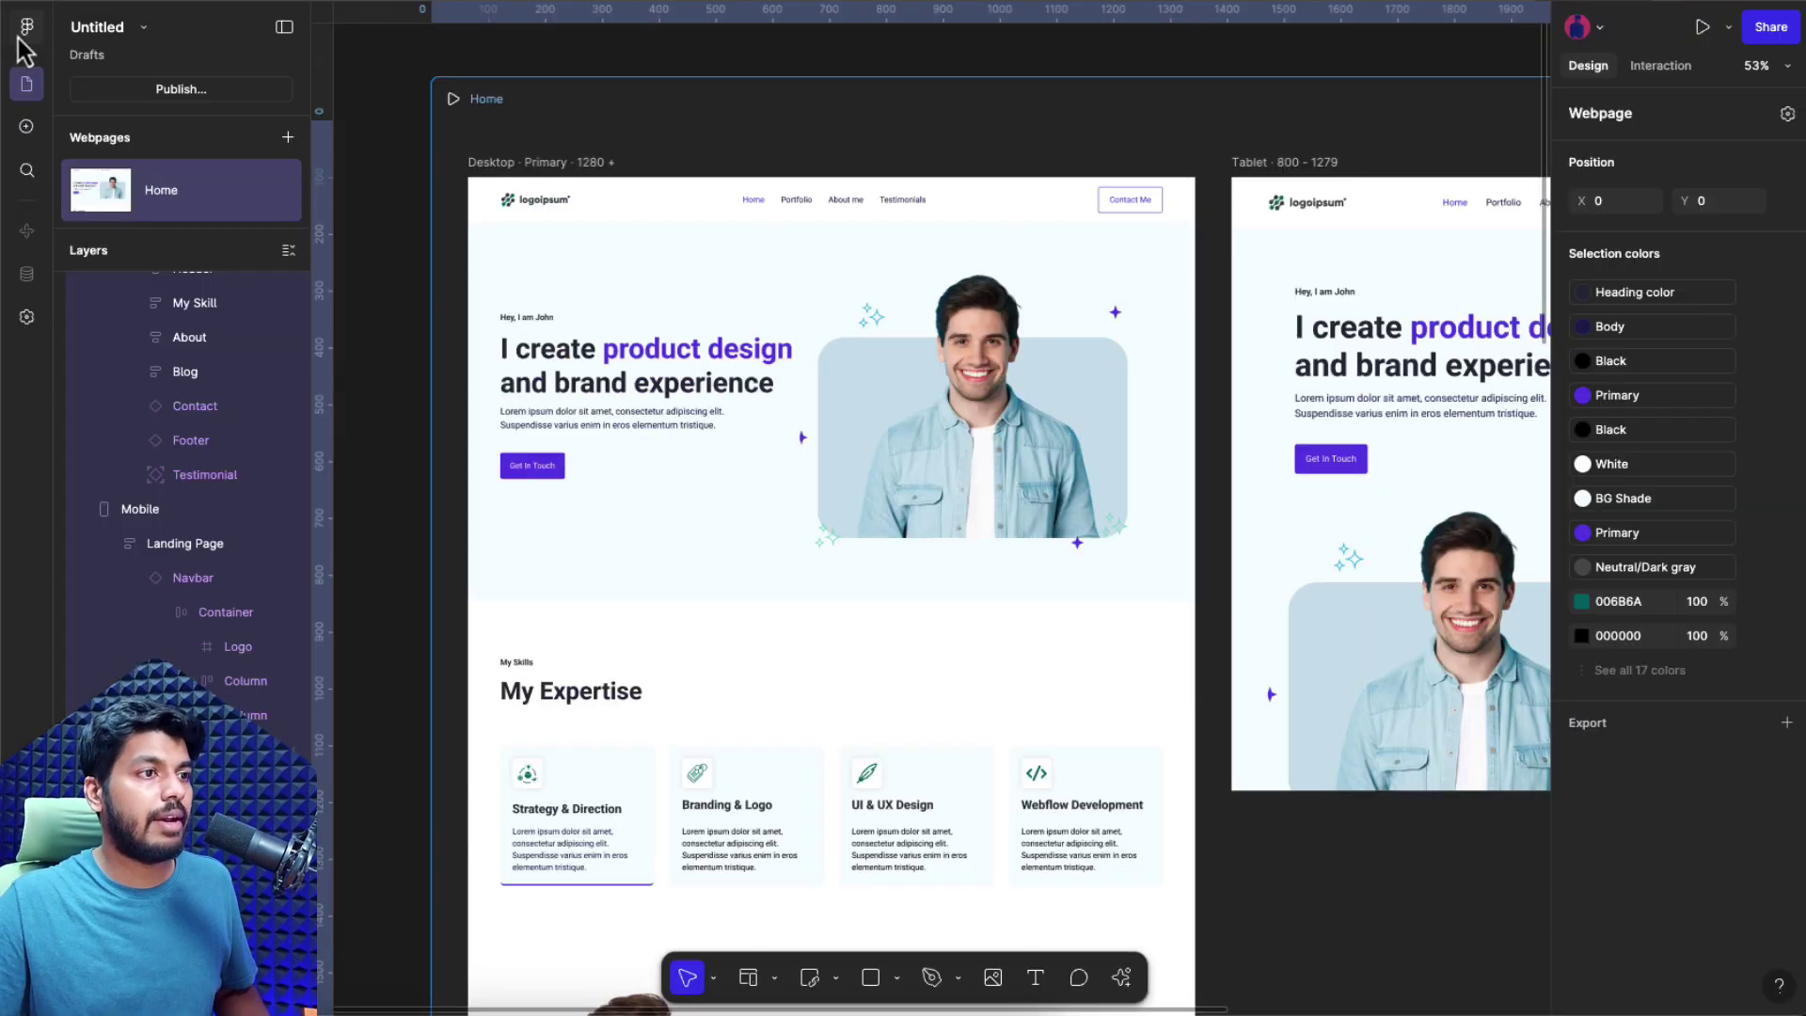
- Set the width of the Header section in the Desktop breakpoint to Fill container
click(652, 492)
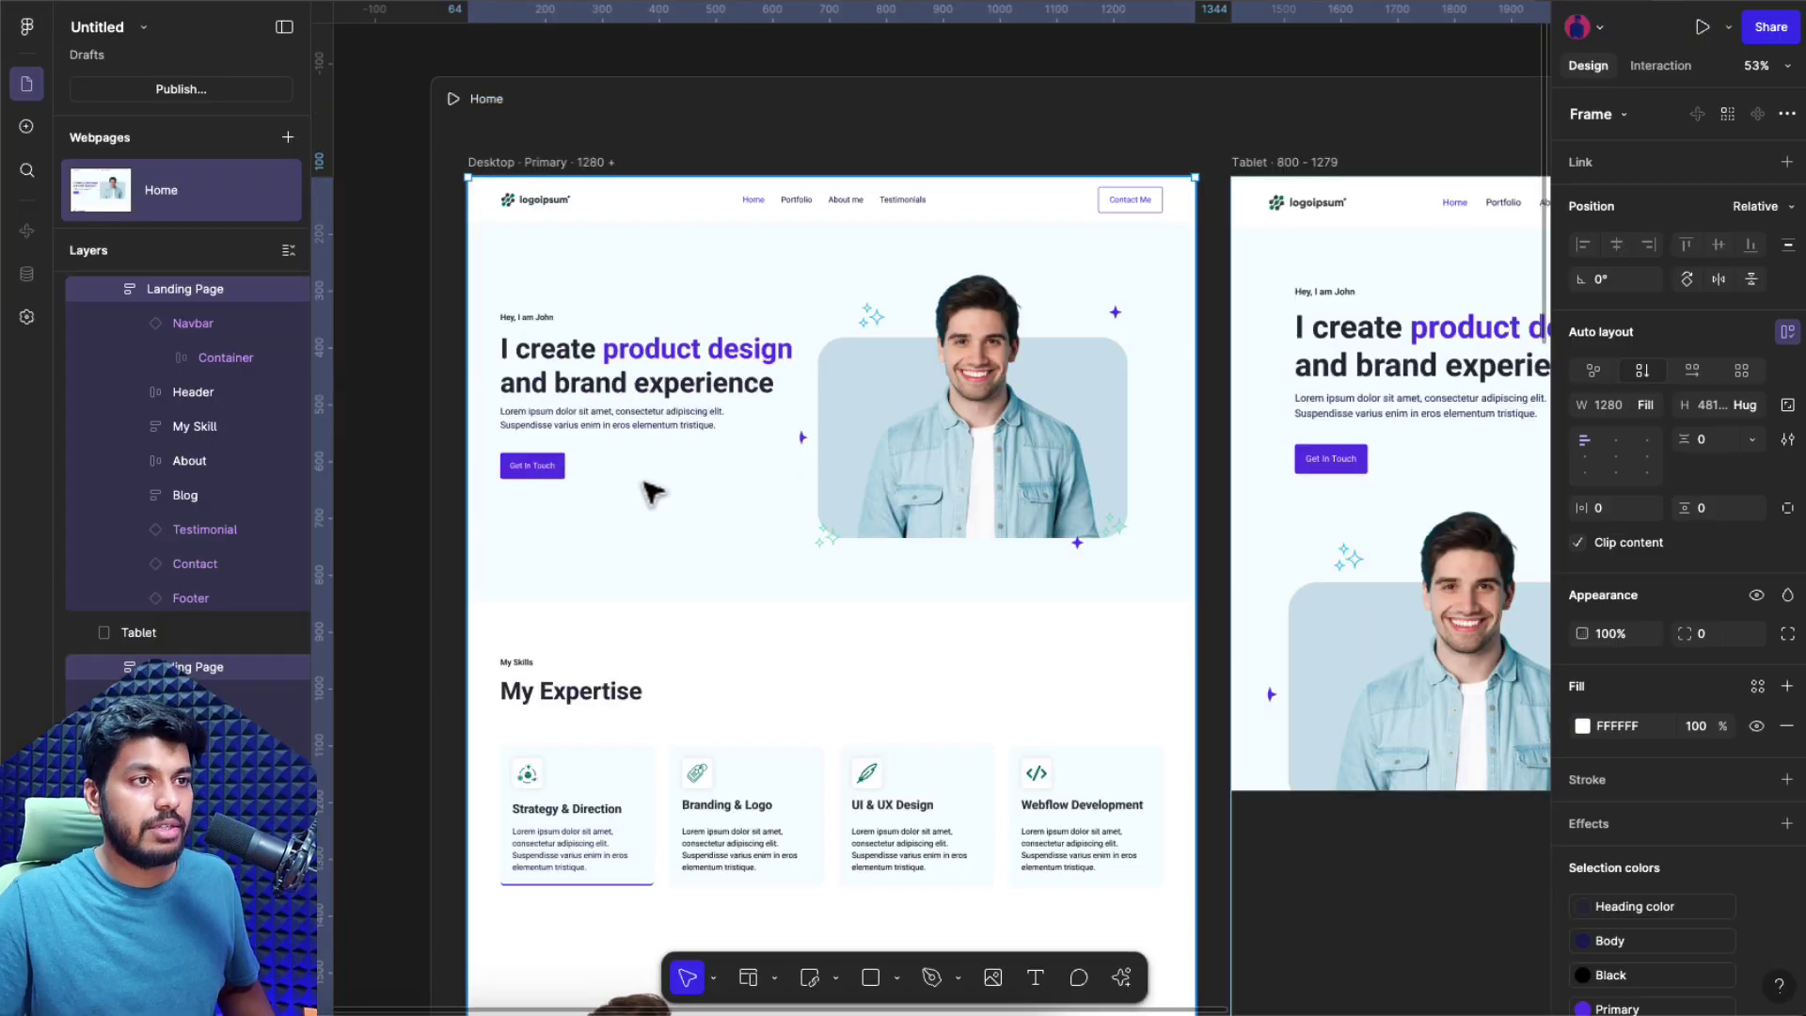
scroll(652, 492, right, 3)
click(652, 492)
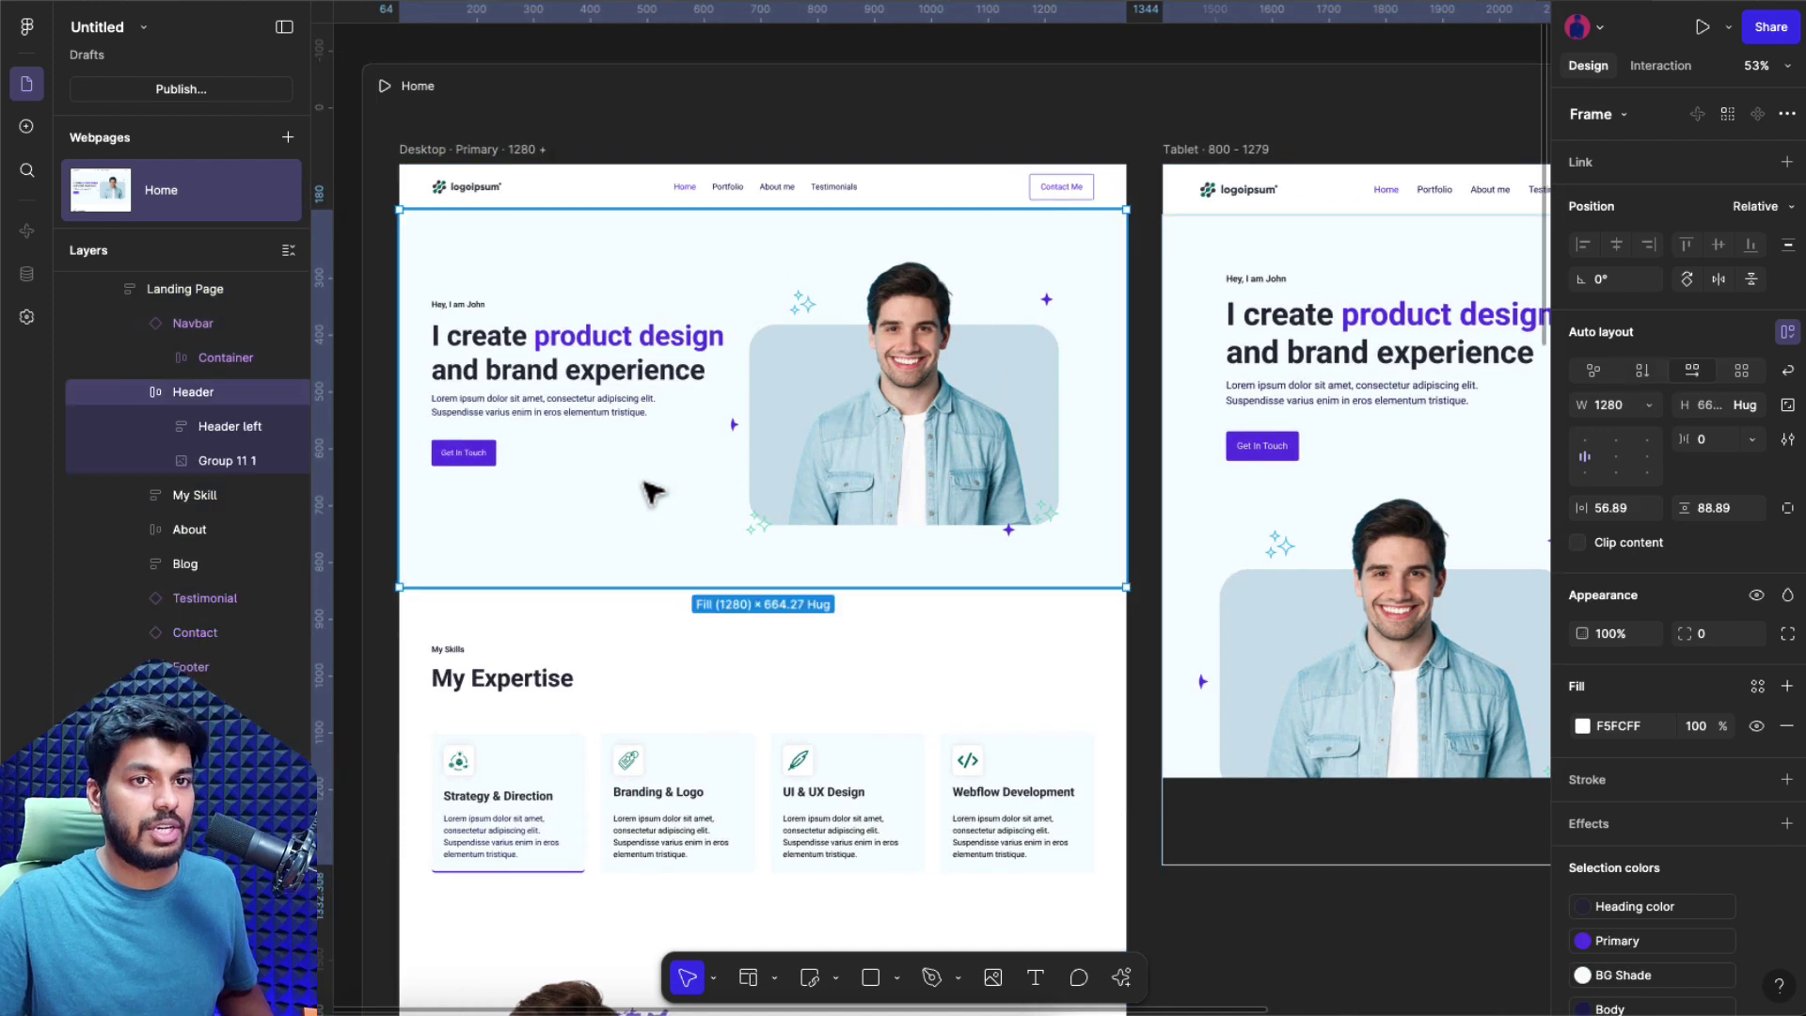
click(150, 406)
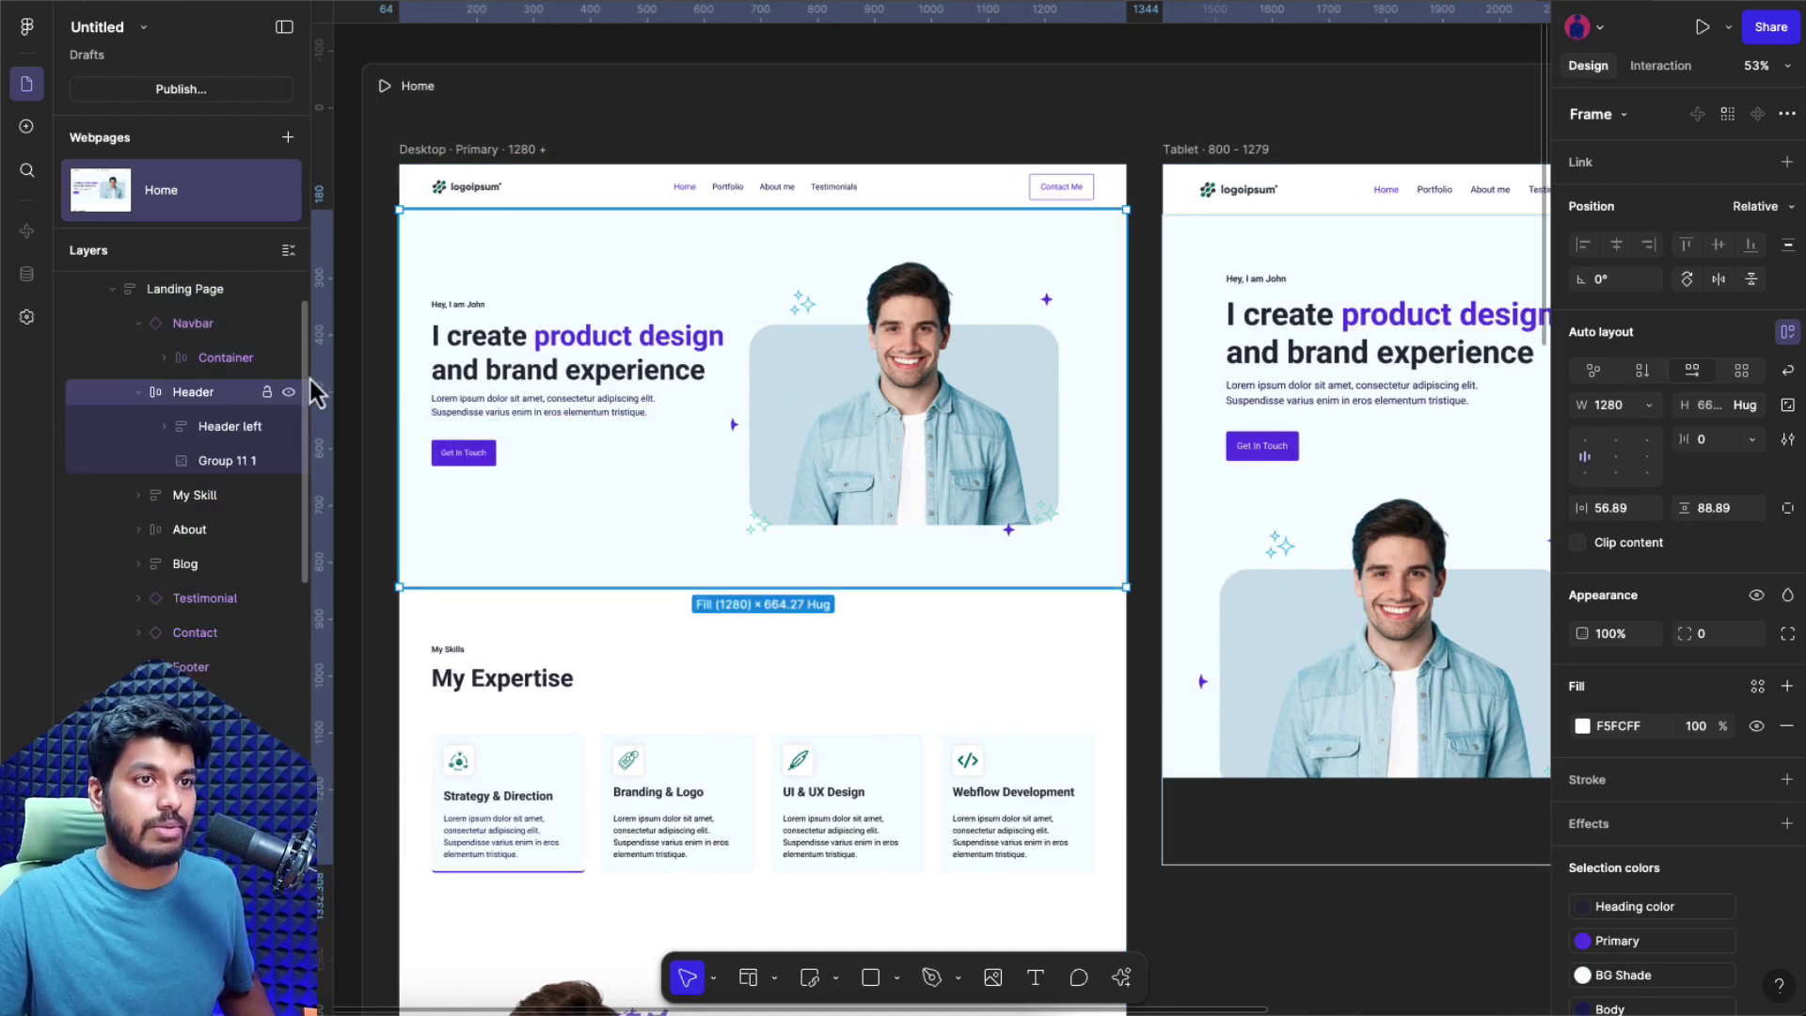
scroll(677, 471, down, 5)
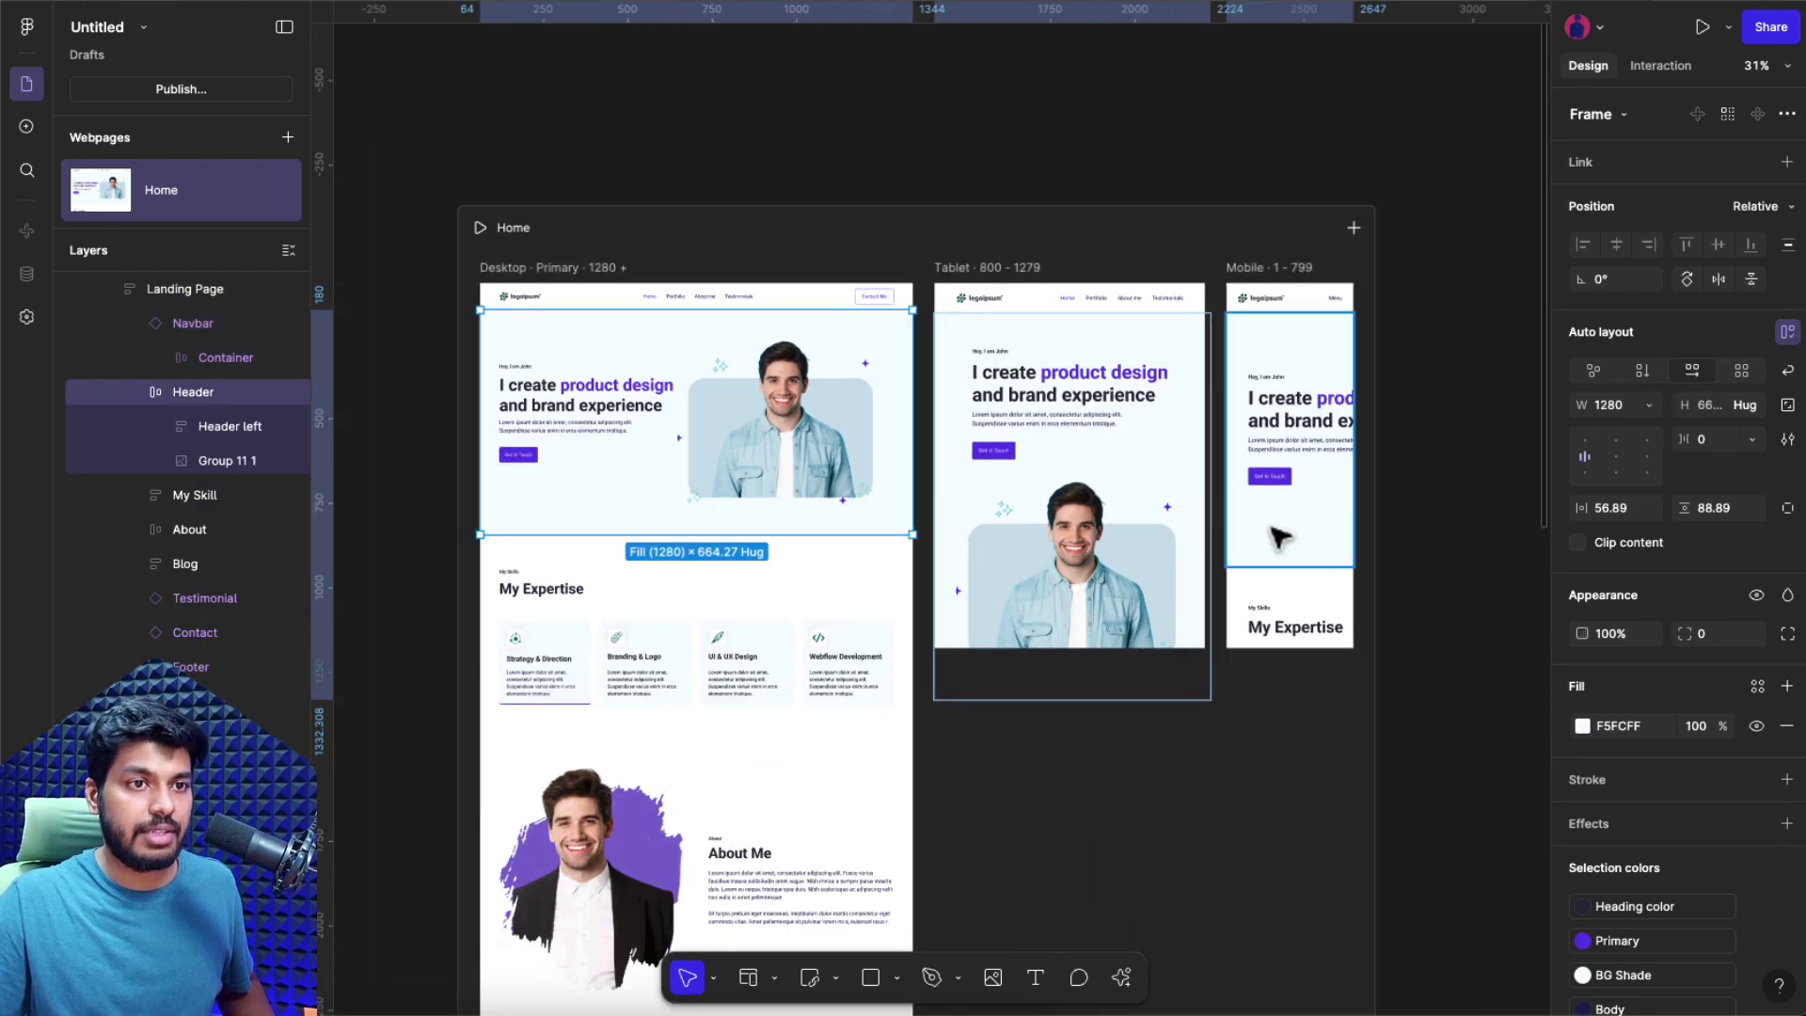
scroll(794, 520, up, 4)
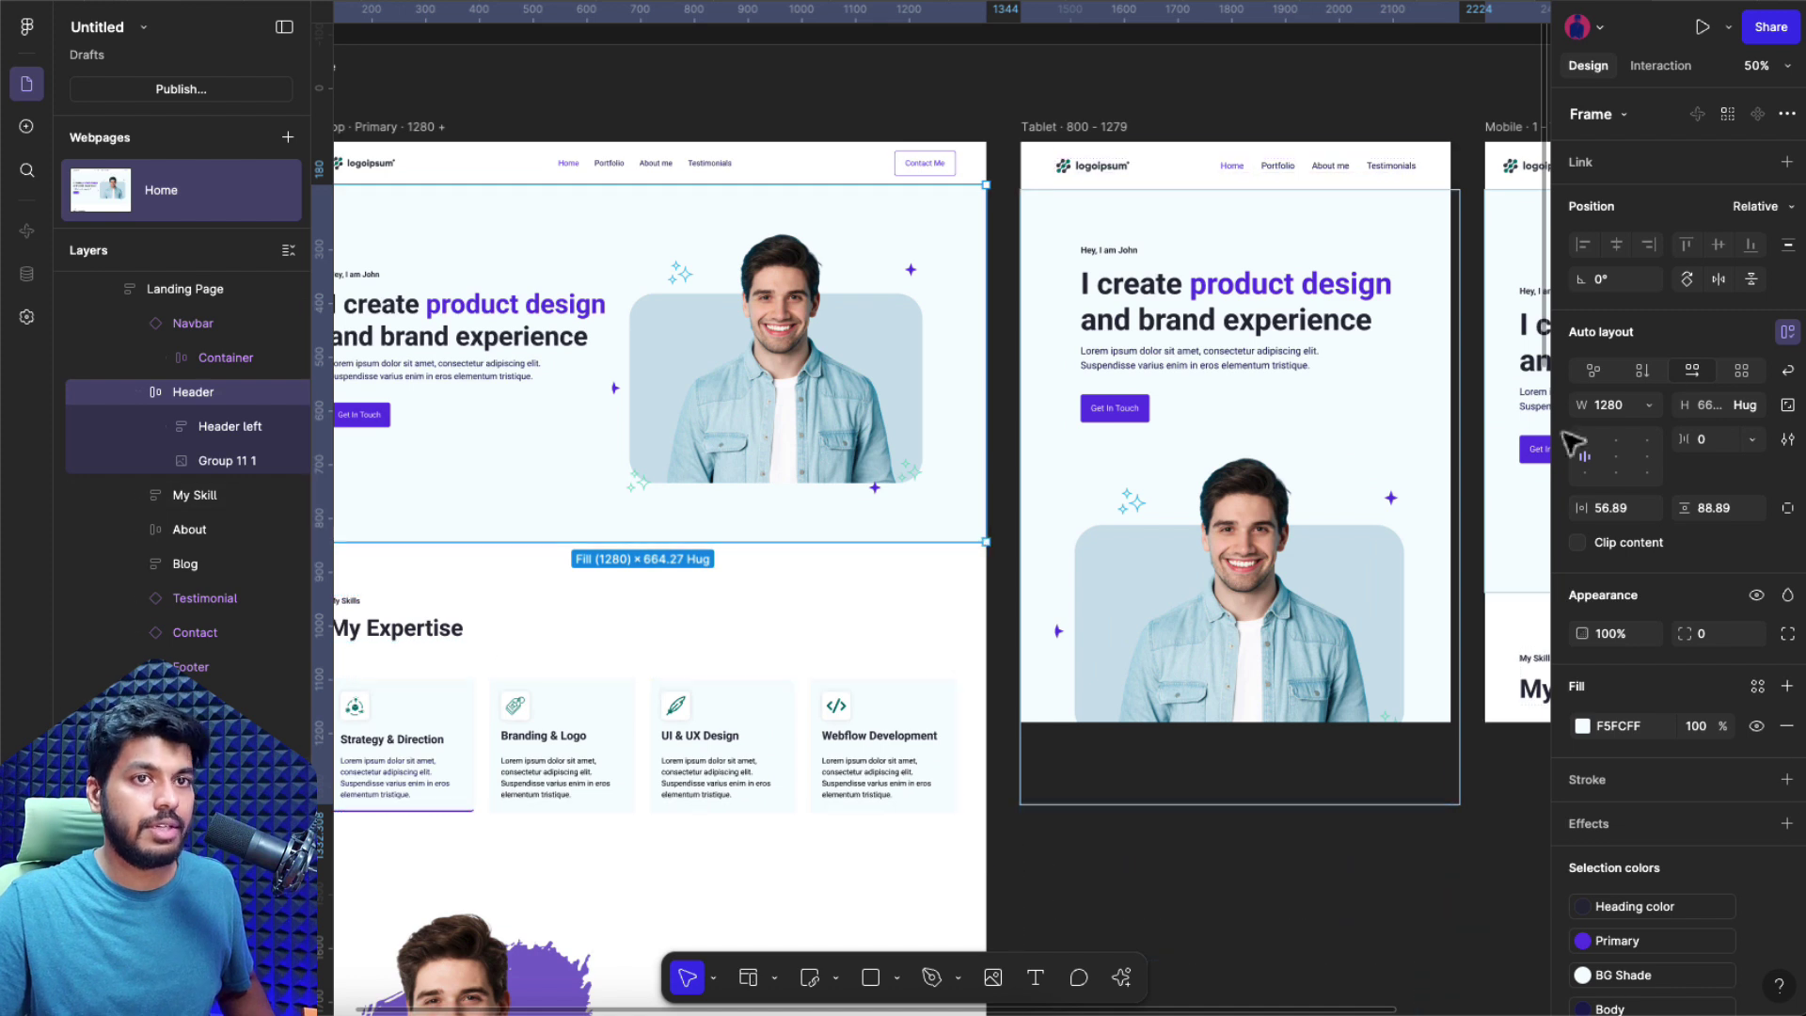
click(1649, 405)
click(1663, 459)
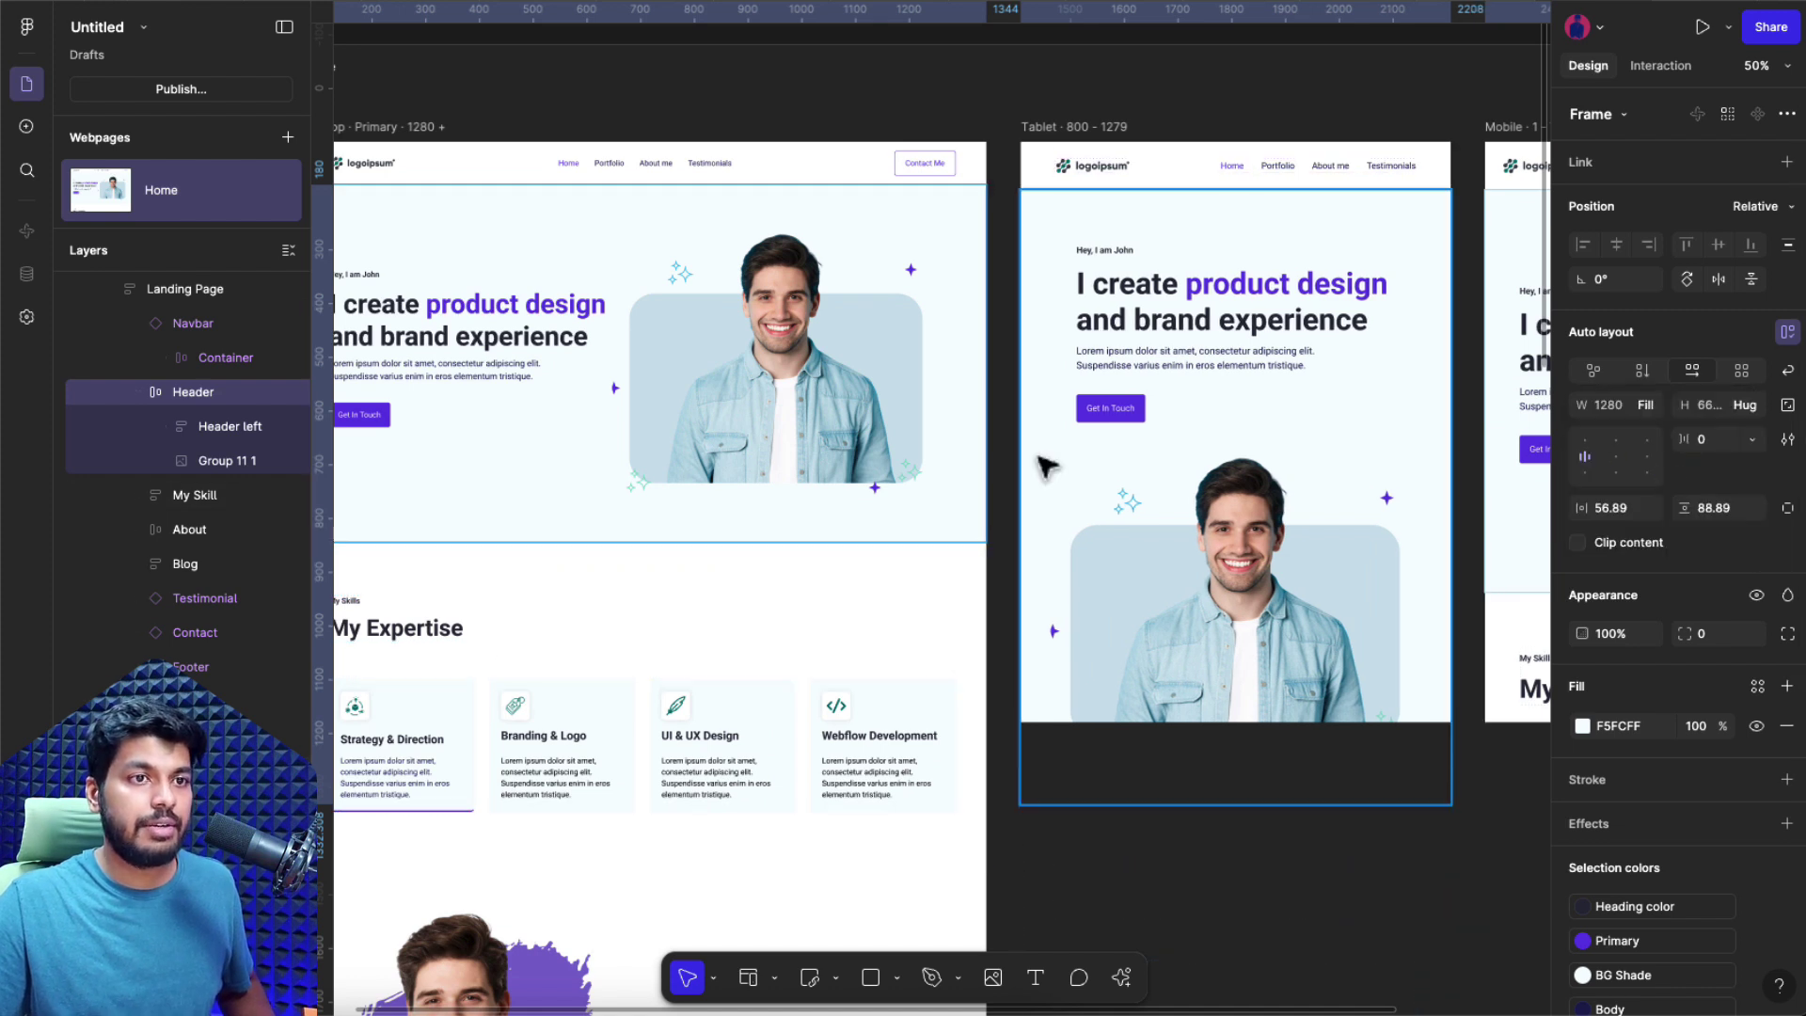
- Check the Header section across breakpoints and switch the Mobile breakpoint's Header to a vertical auto layout
scroll(1040, 464, right, 3)
scroll(1068, 592, left, 4)
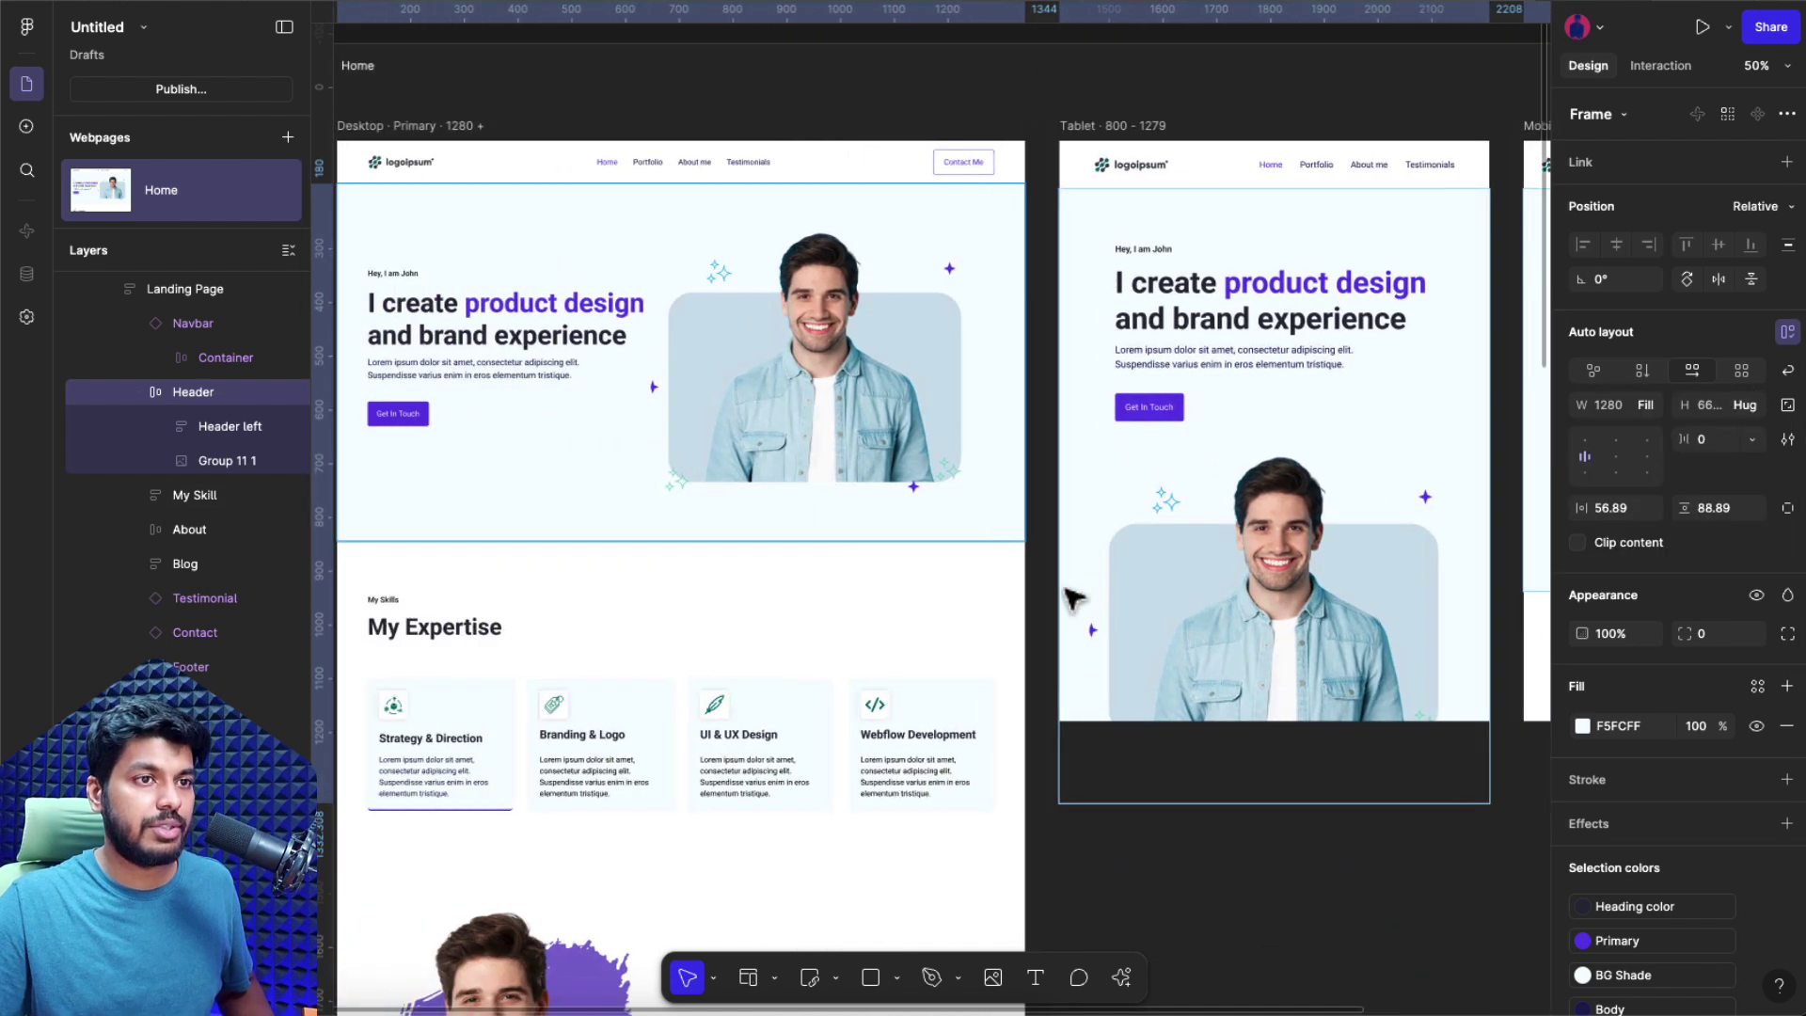
scroll(895, 468, right, 5)
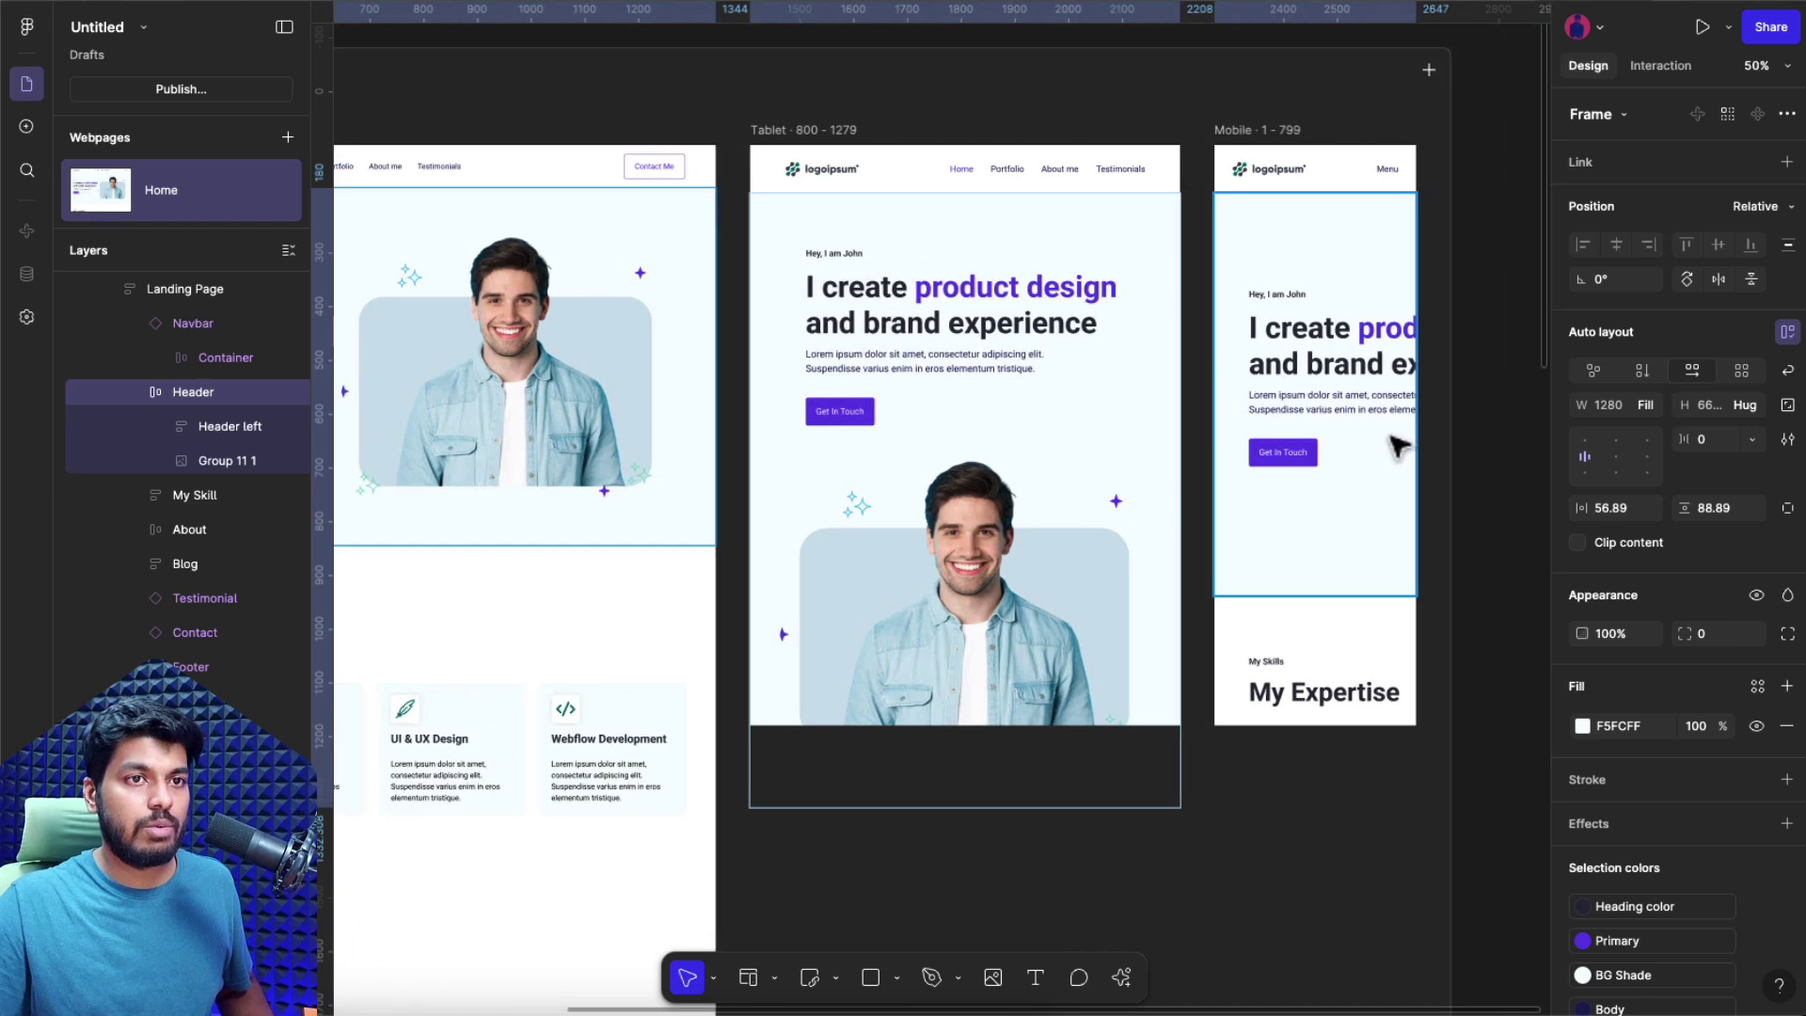
scroll(1388, 411, right, 4)
click(1056, 377)
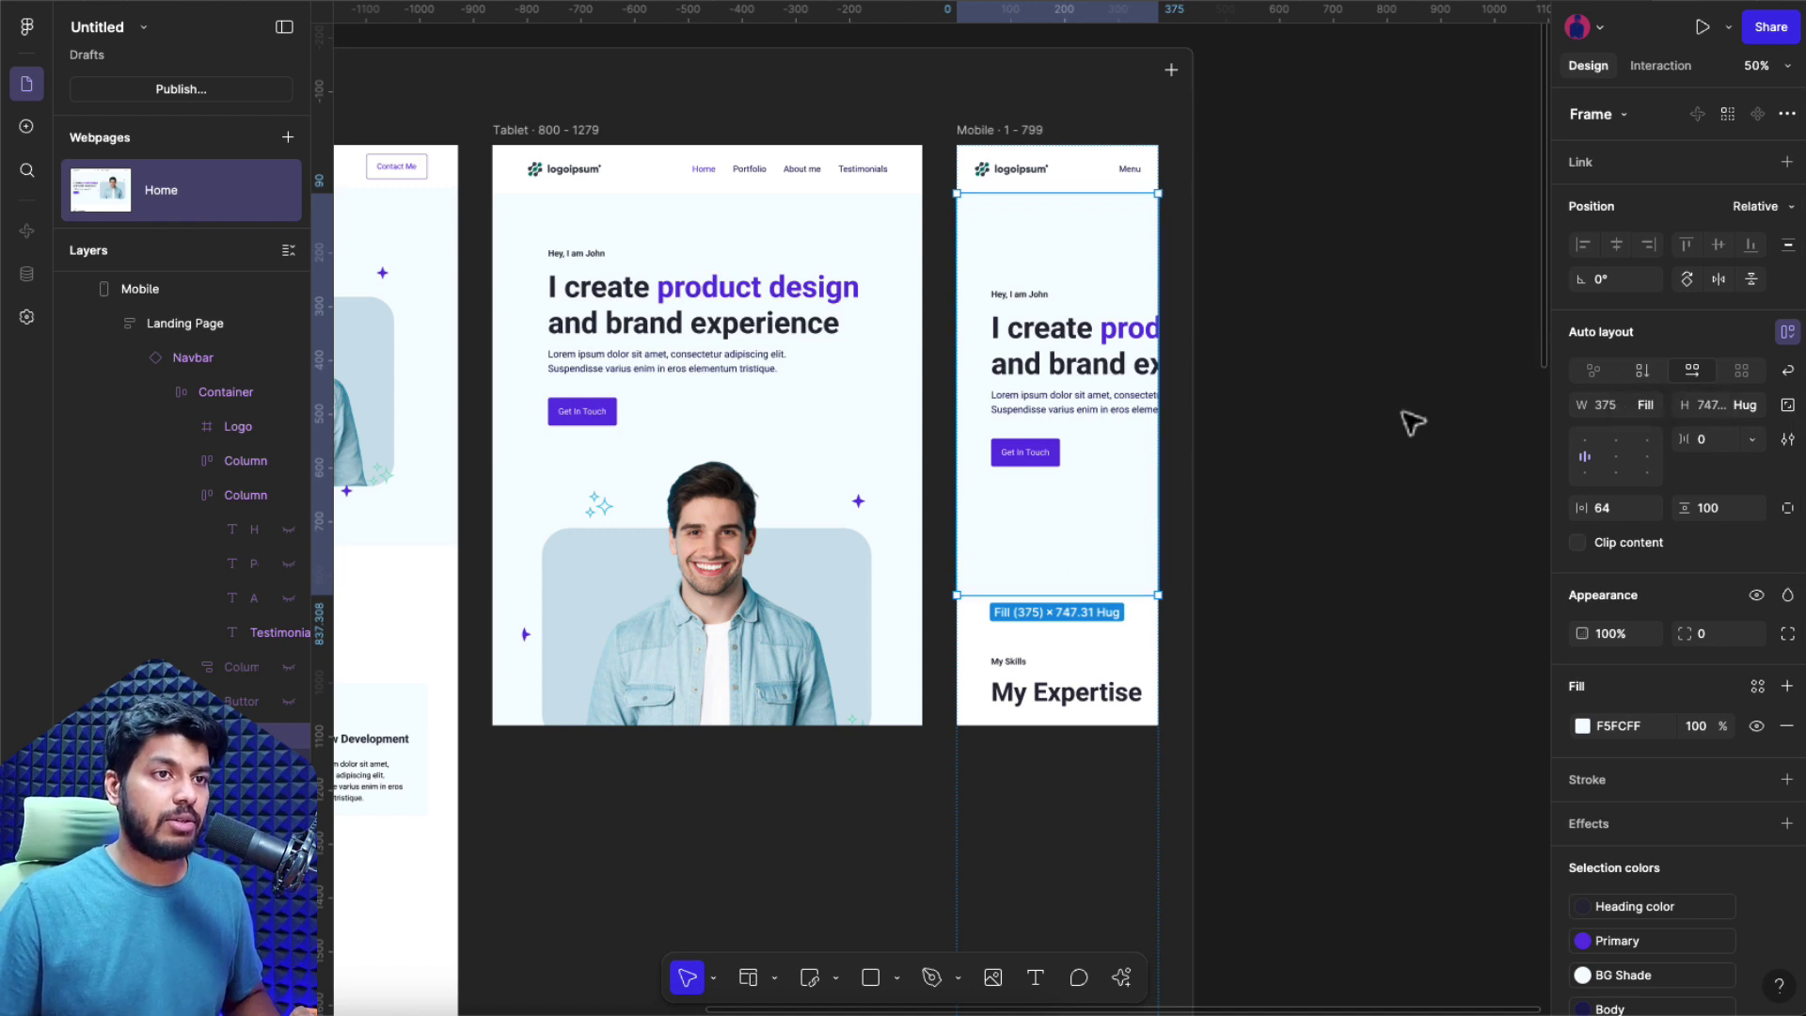
click(1644, 371)
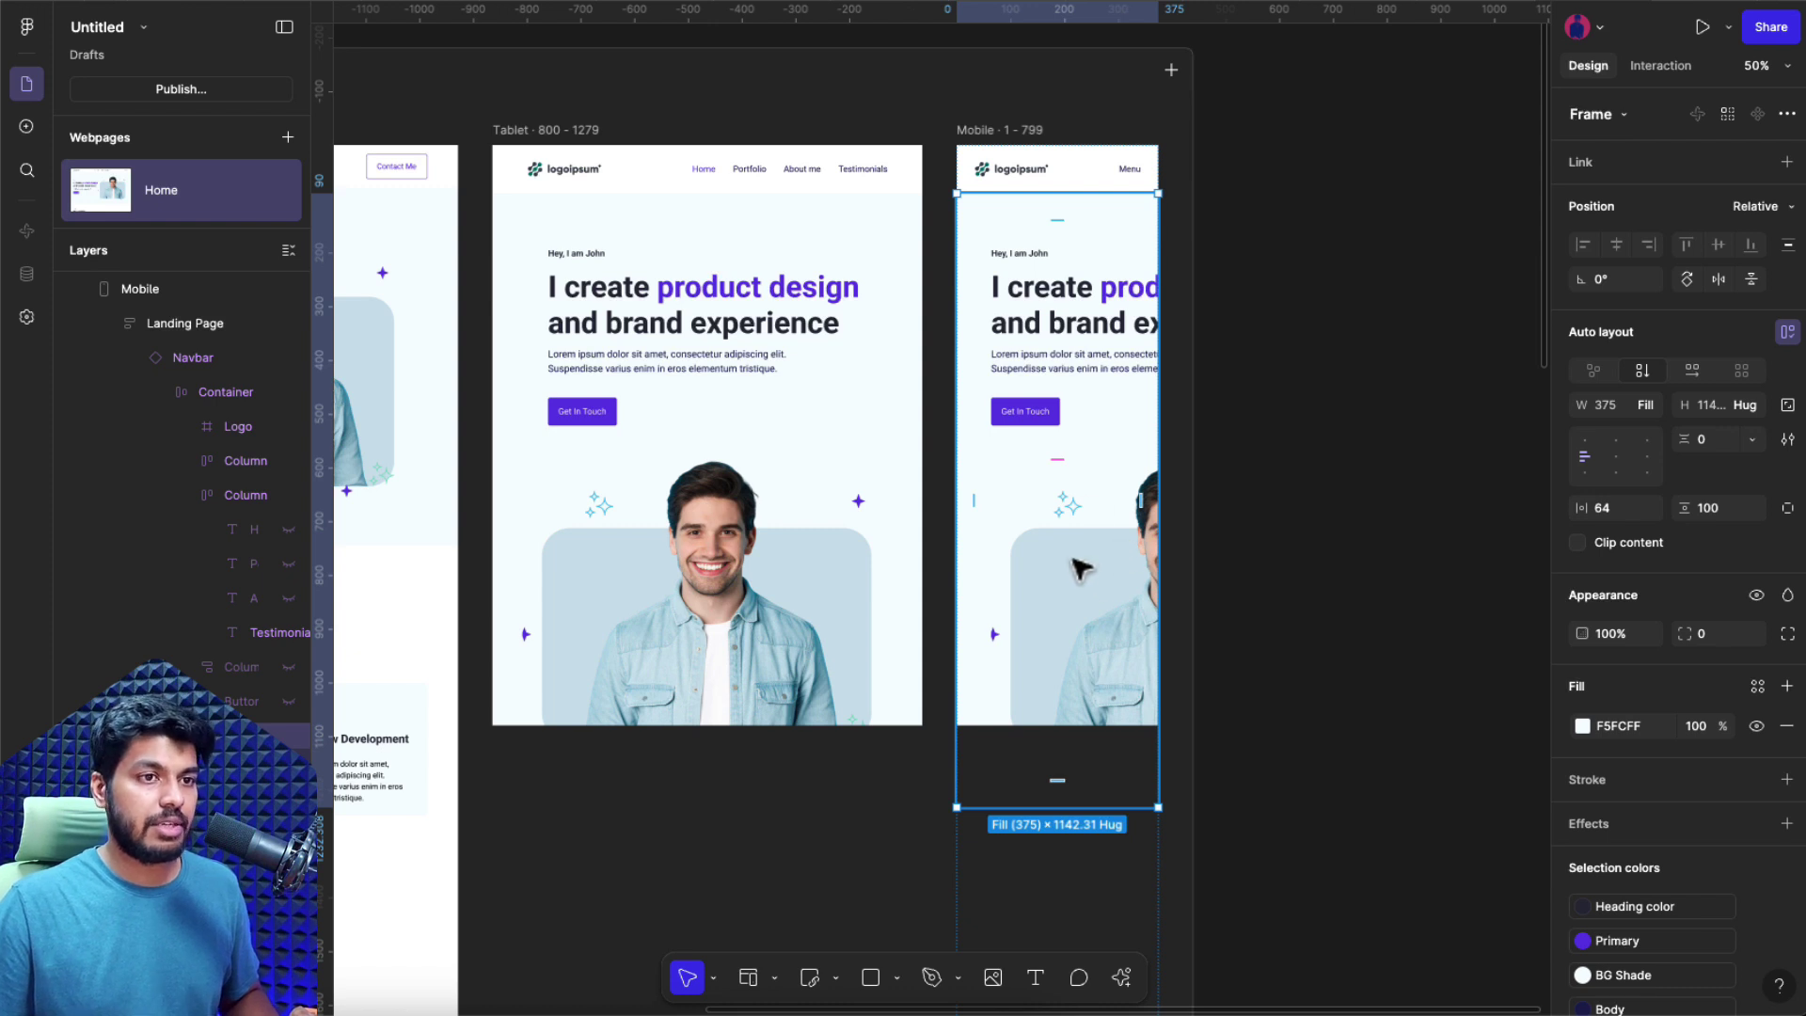
key(Escape)
- Lock the aspect ratio of the portrait image in the Mobile breakpoint's Header and set its width to Fill container
click(1056, 587)
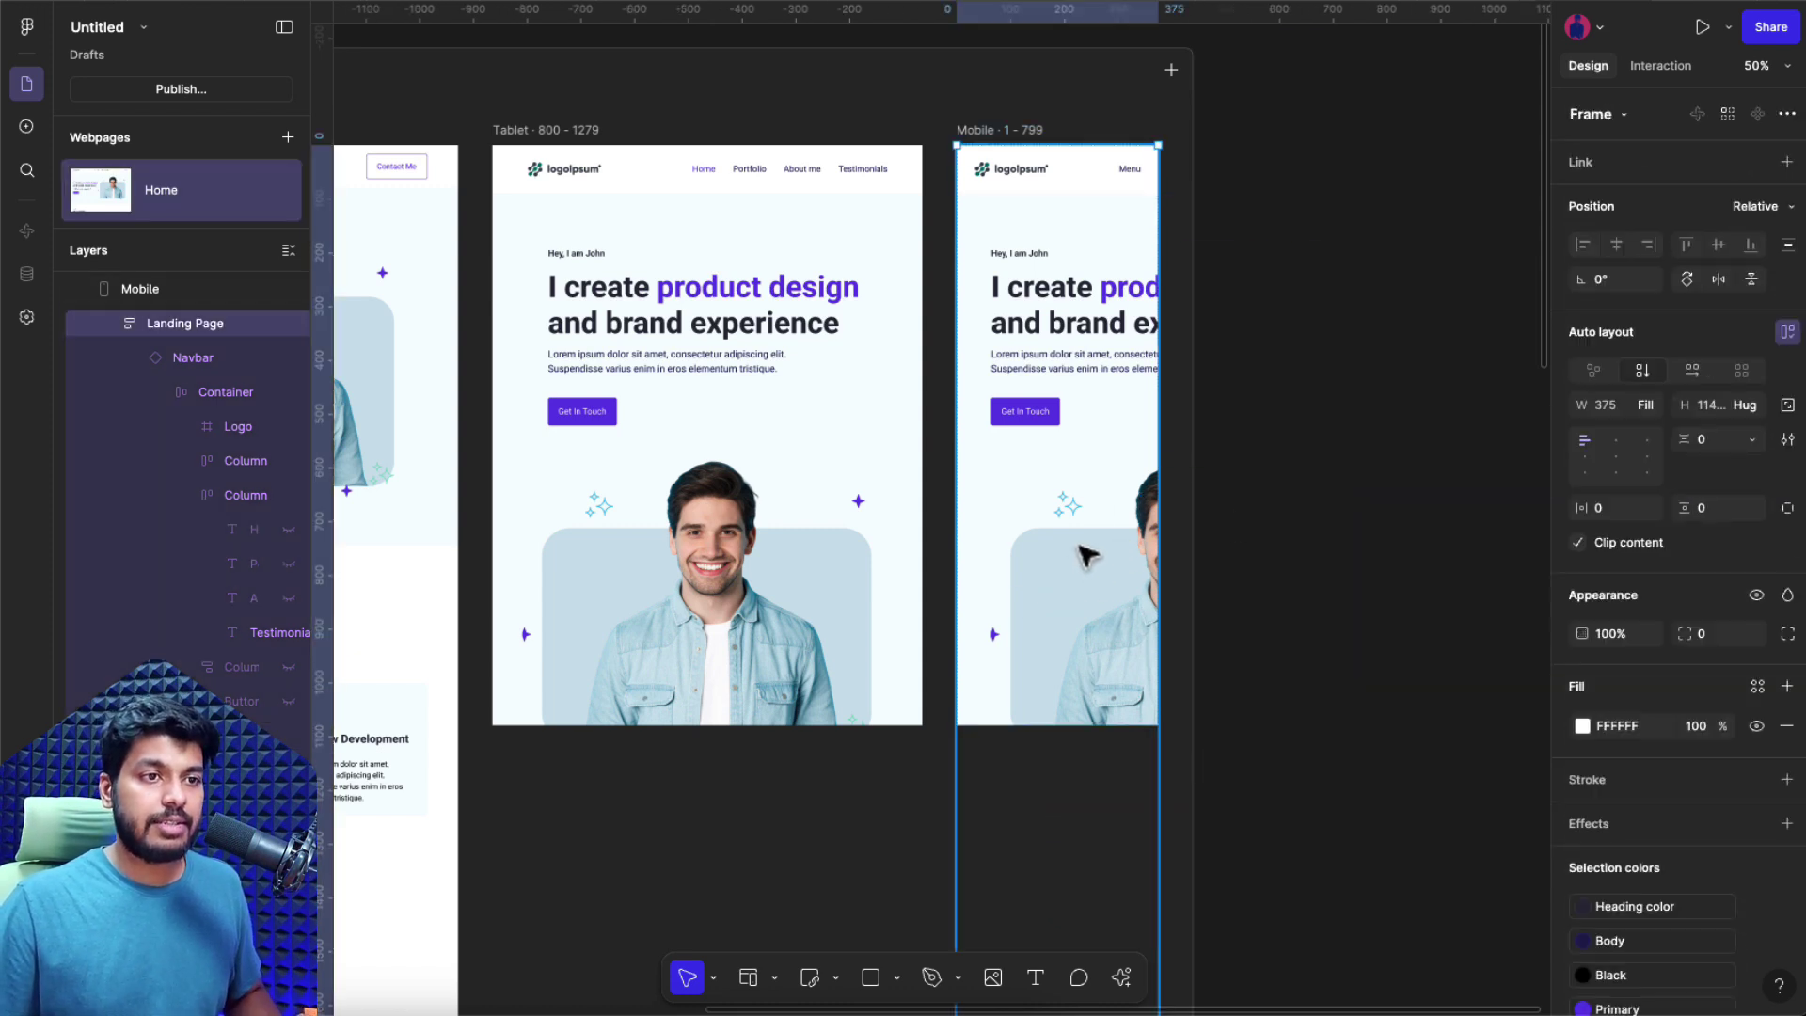
ctrl+click(1056, 587)
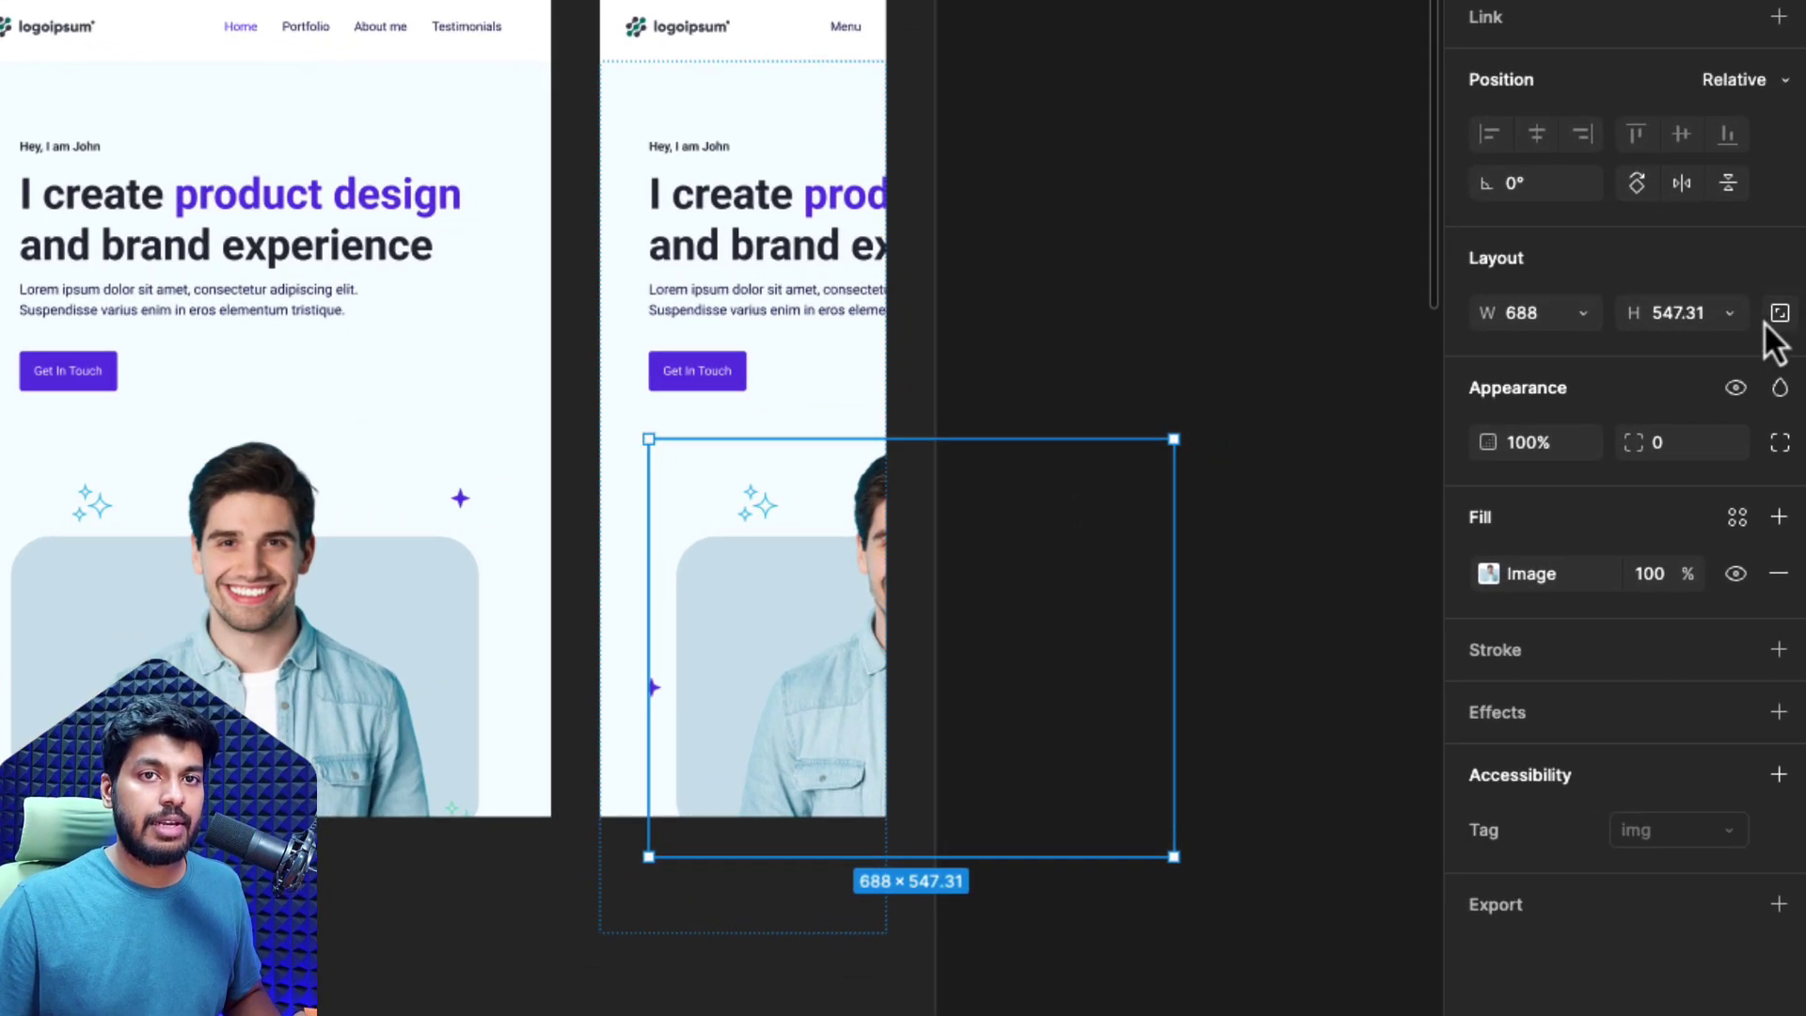
click(1538, 318)
click(1592, 354)
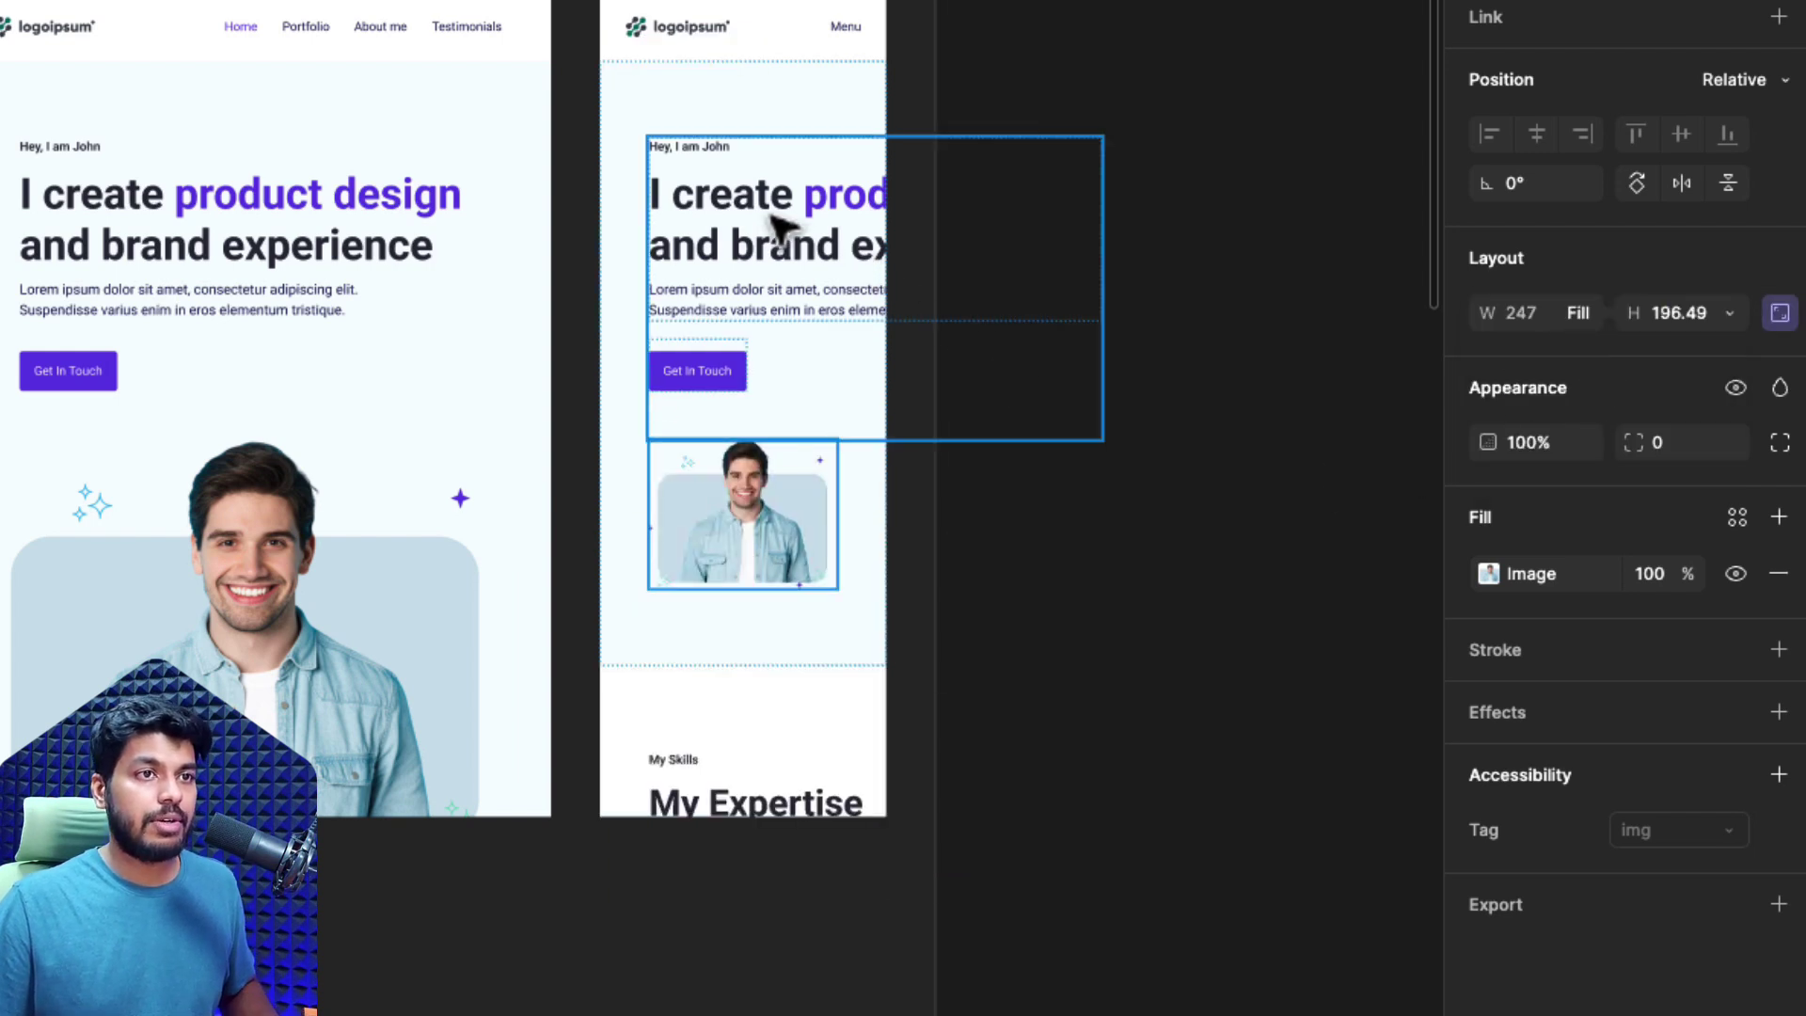
- Set the width of the text block above the portrait in the Mobile breakpoint's Header to Fill container
click(745, 197)
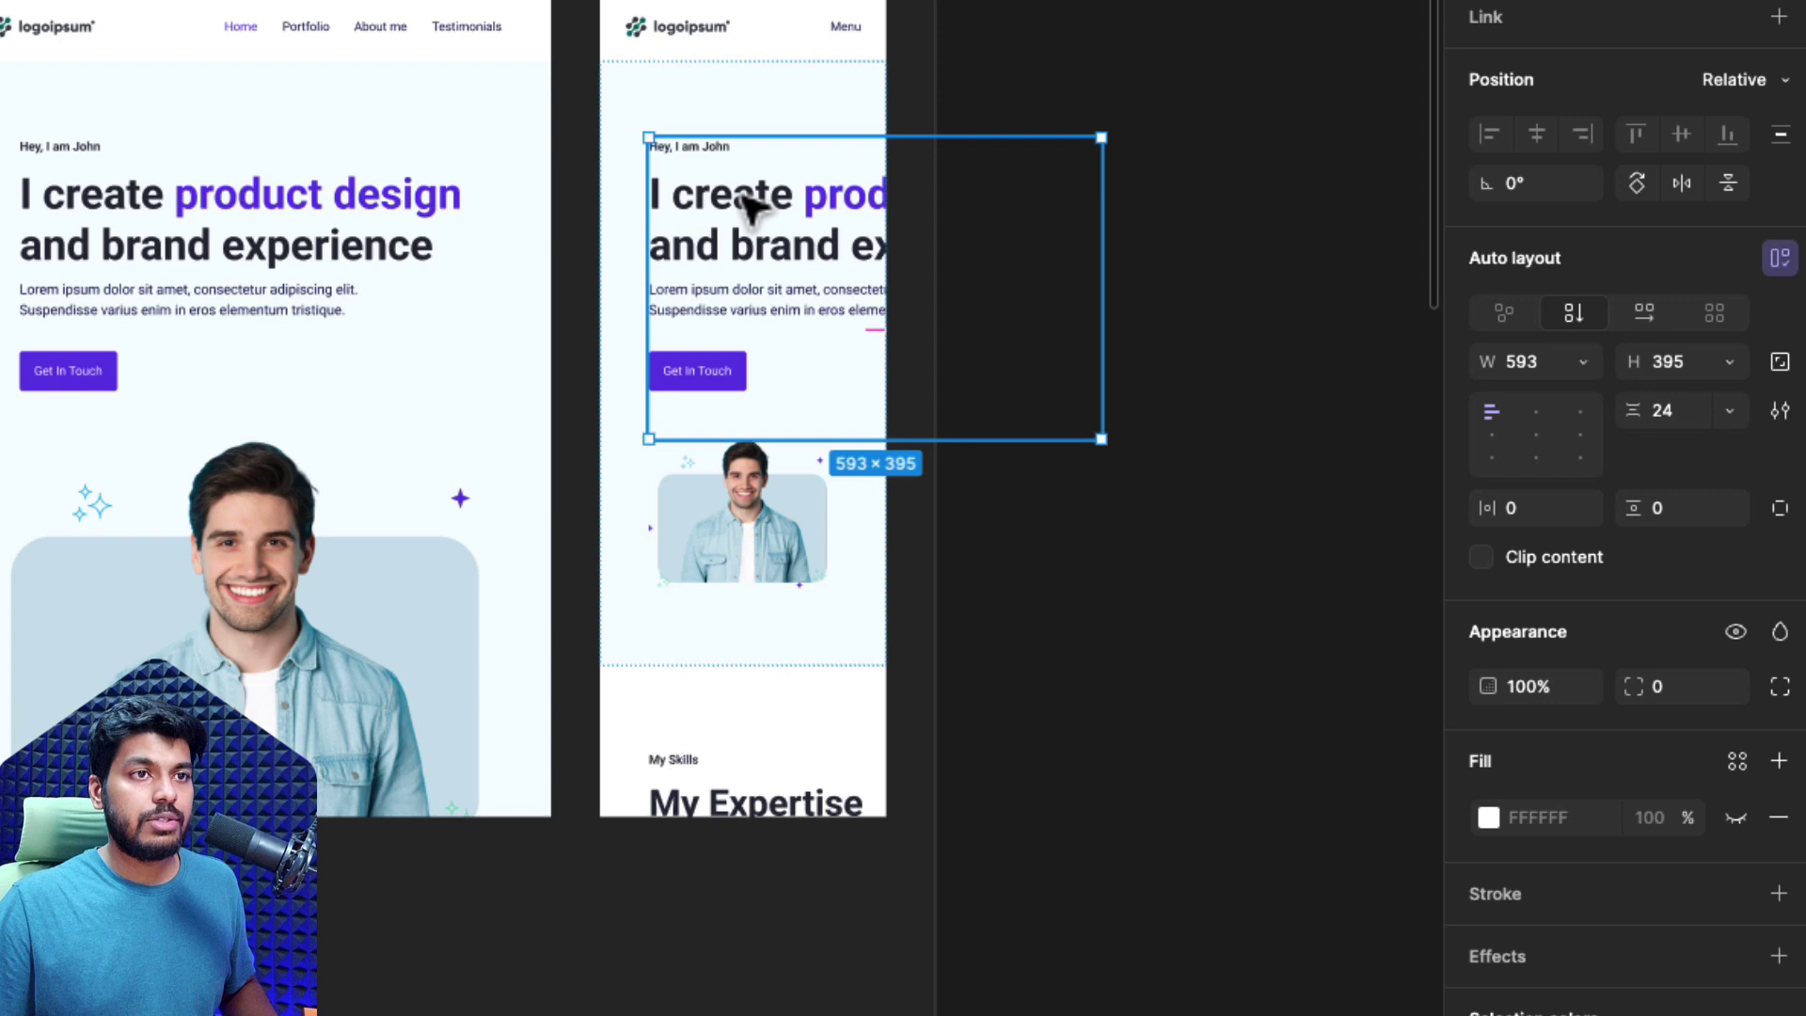
click(1573, 369)
click(1592, 429)
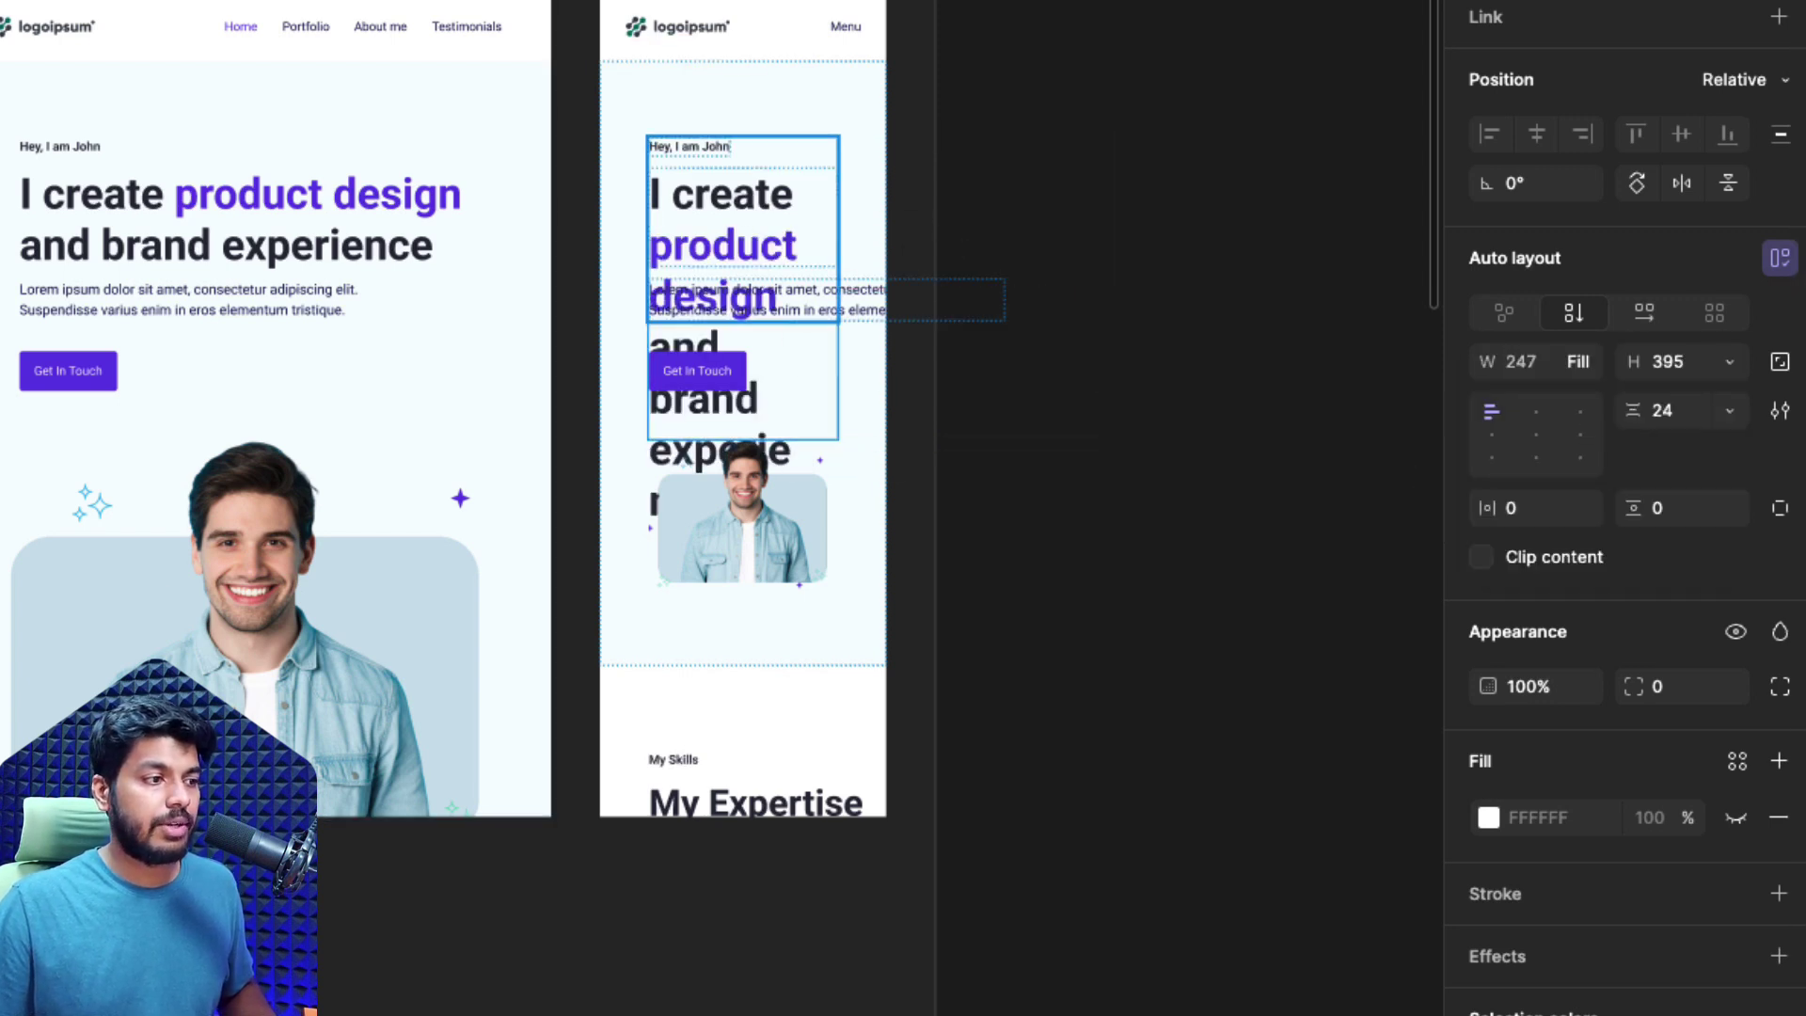
- Set the height of the main heading in the Mobile breakpoint's Header to Hug contents and its font size to 36
key(Return)
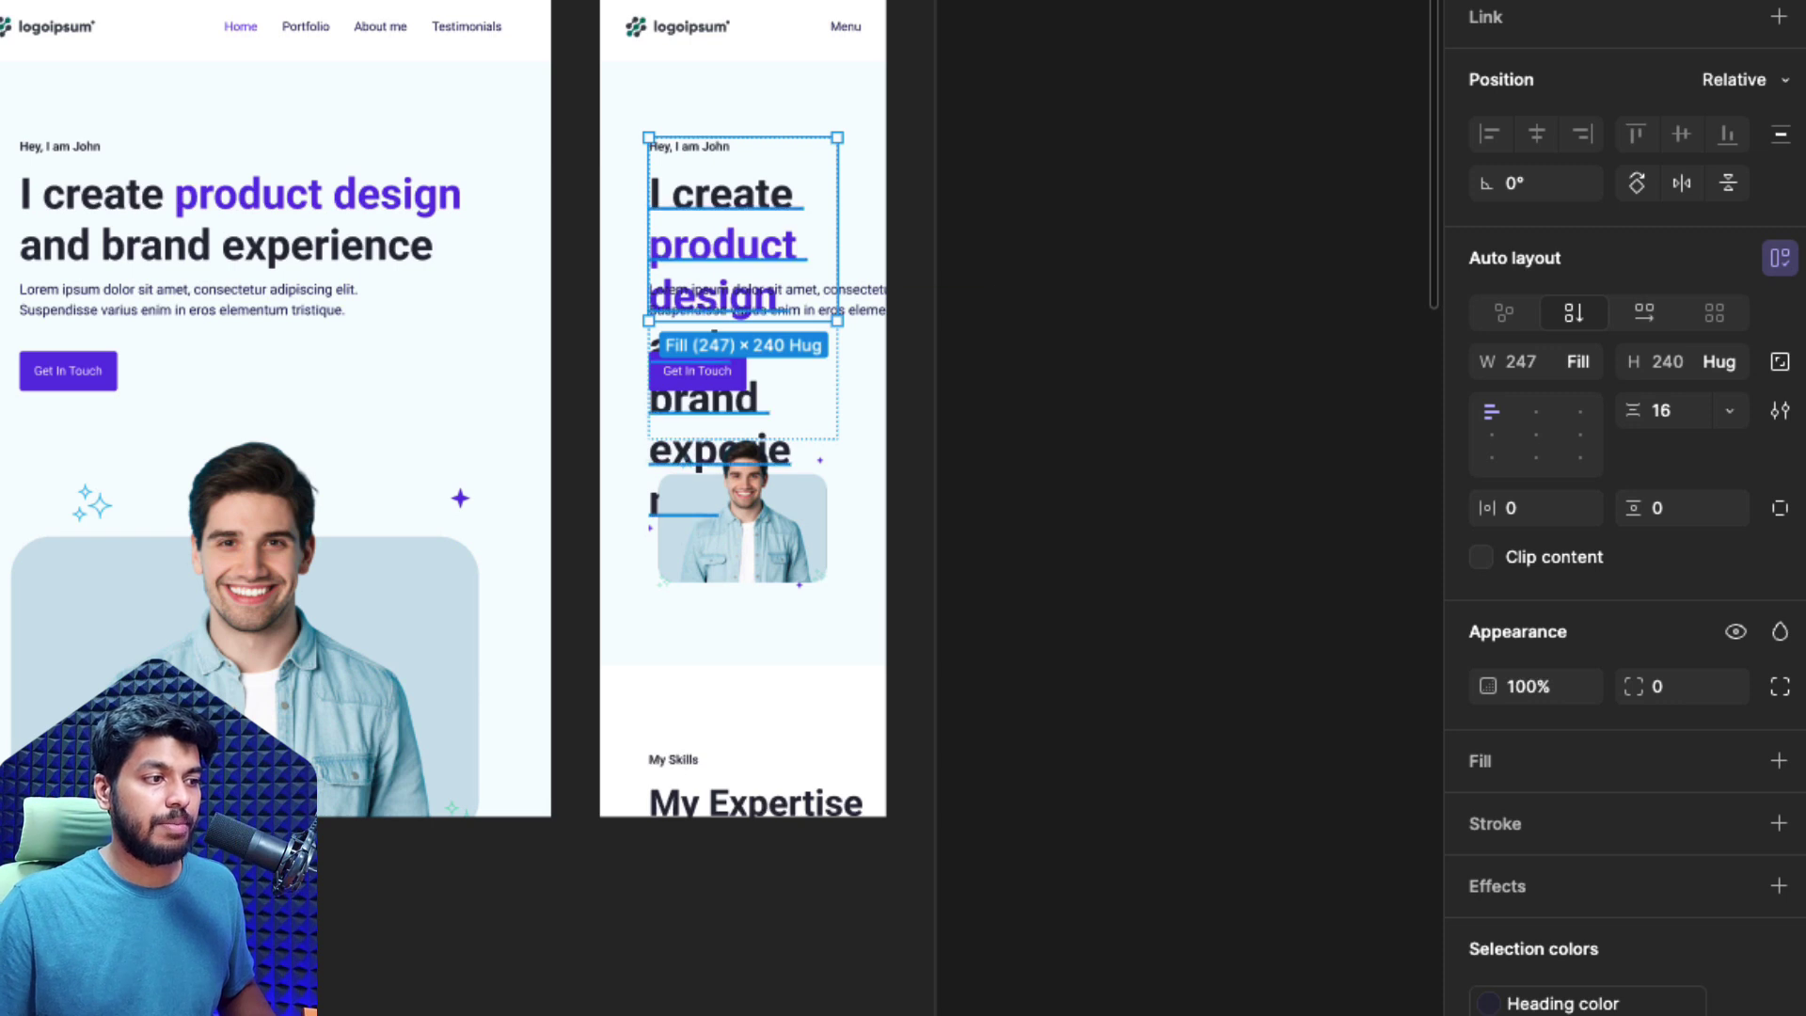
key(Return)
click(724, 217)
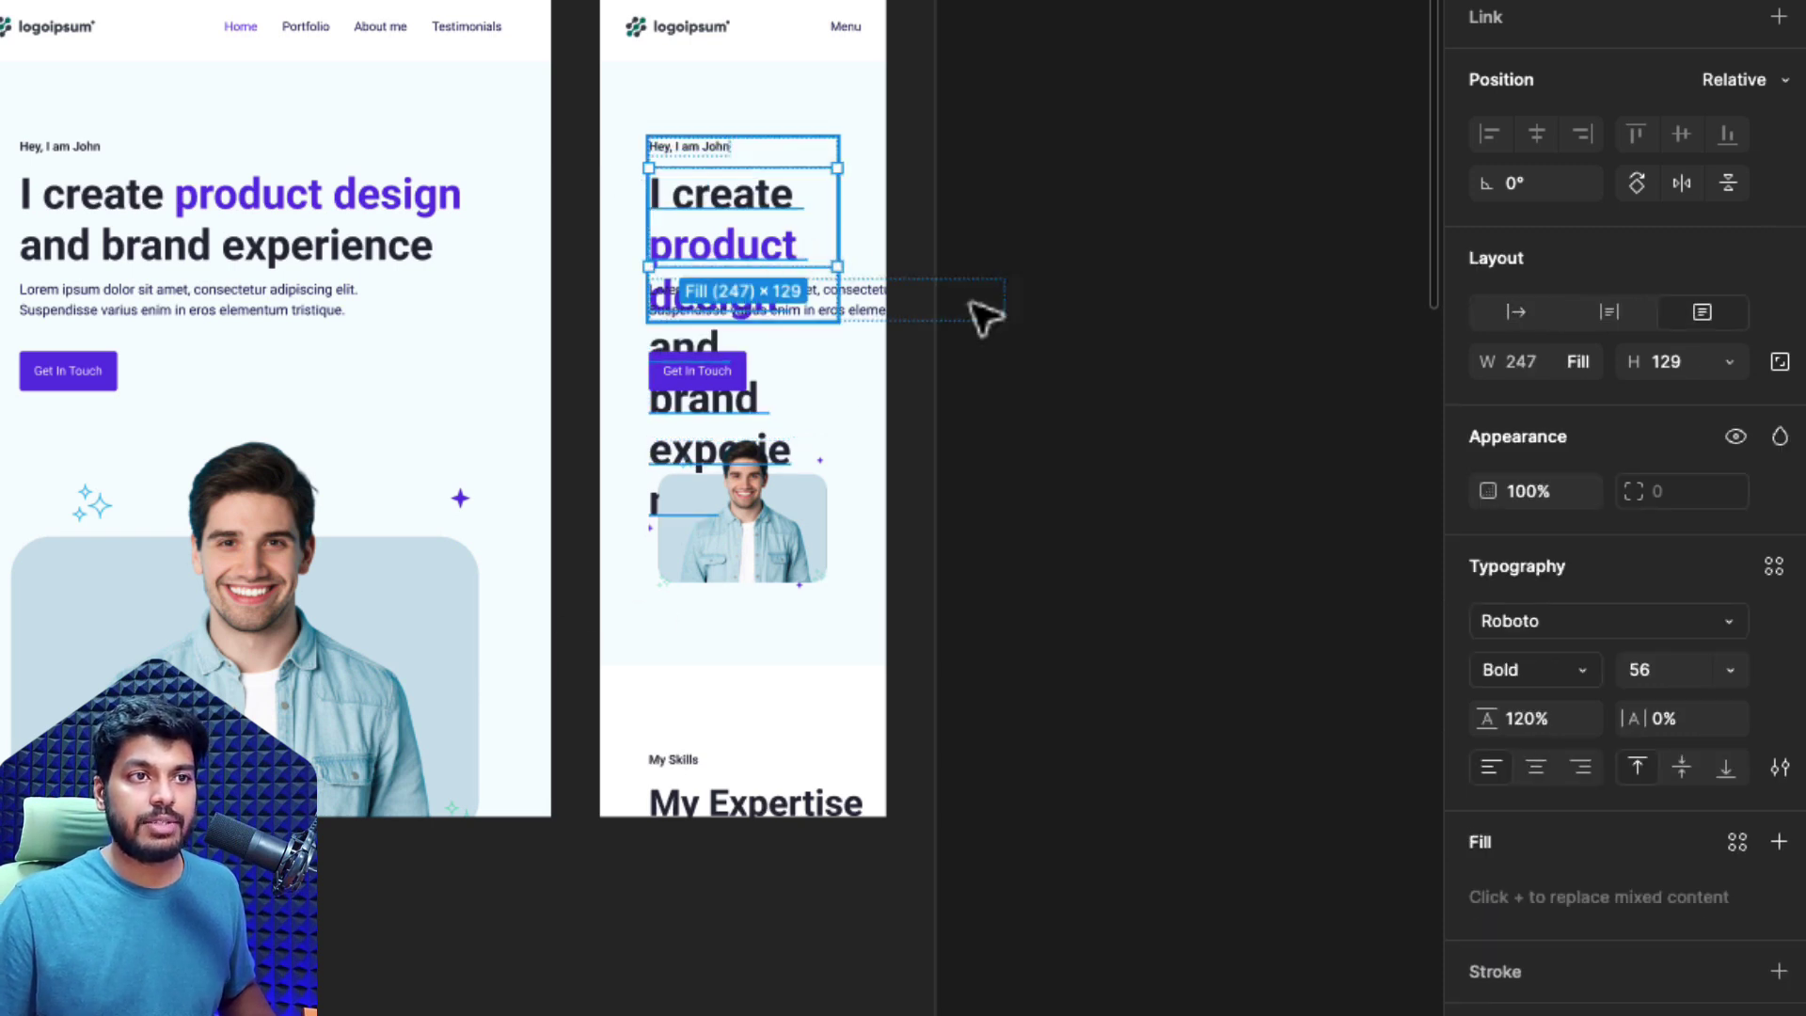
click(1729, 363)
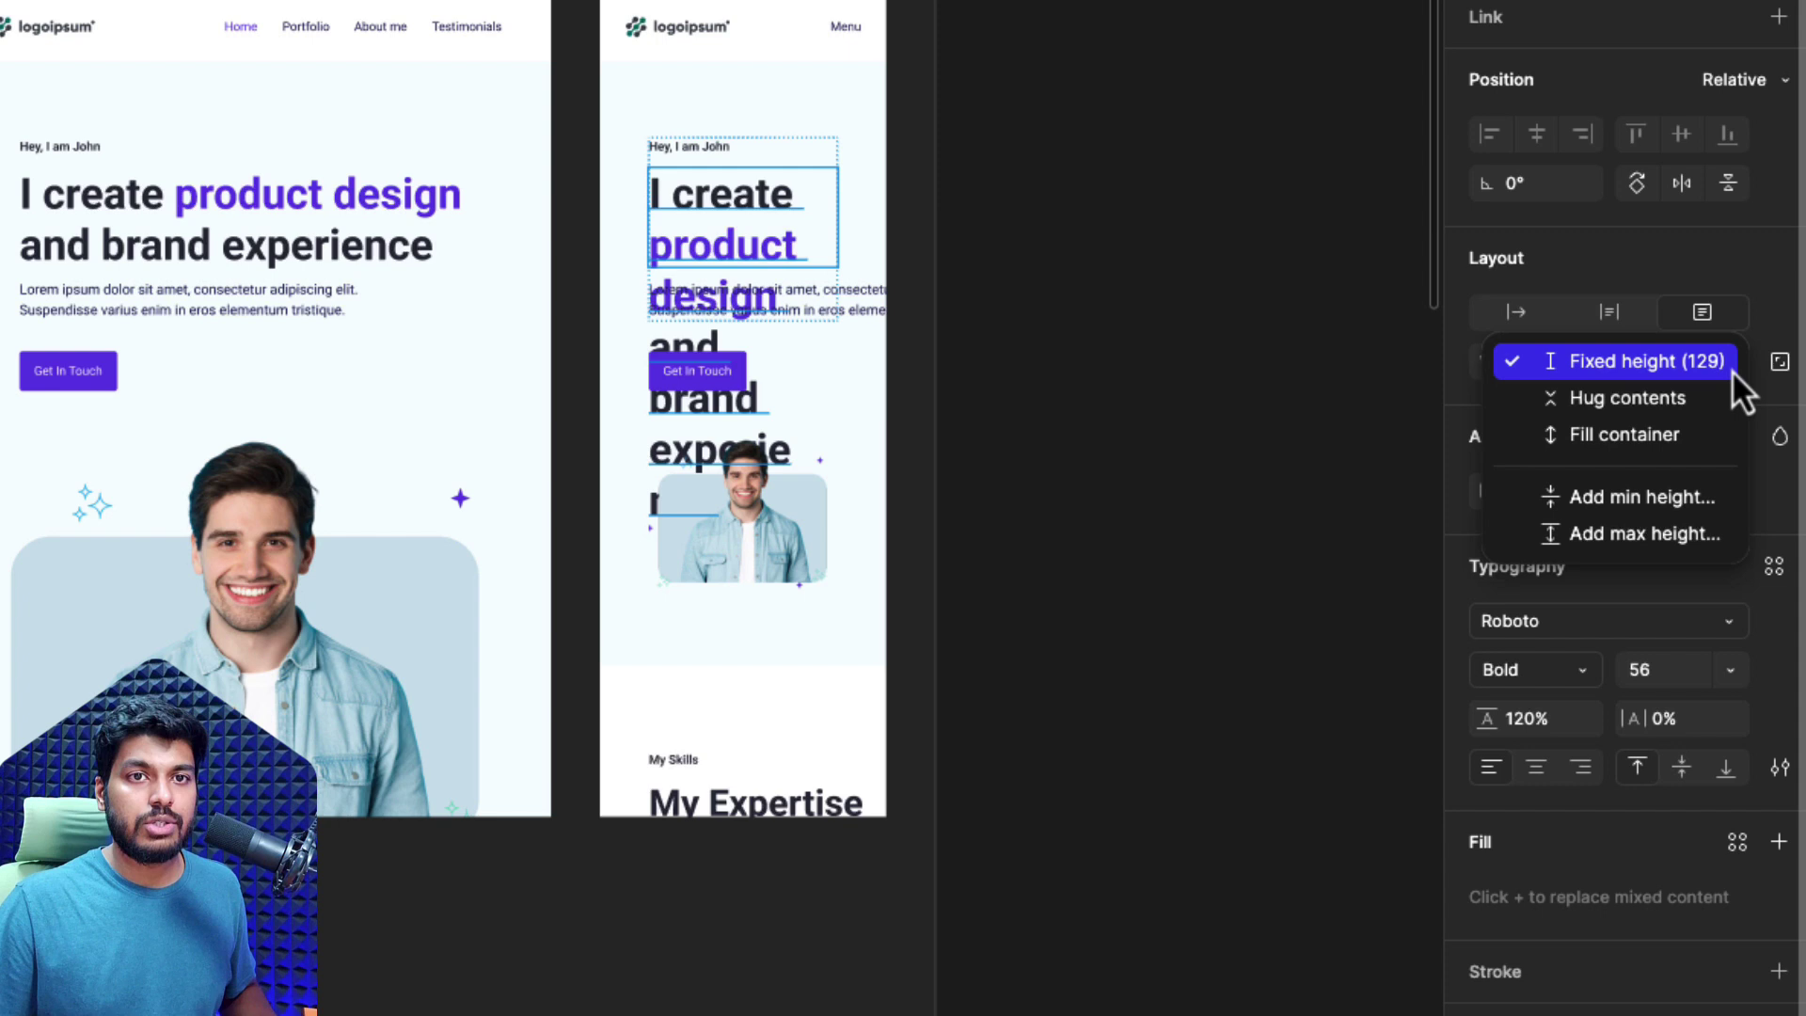
click(1658, 409)
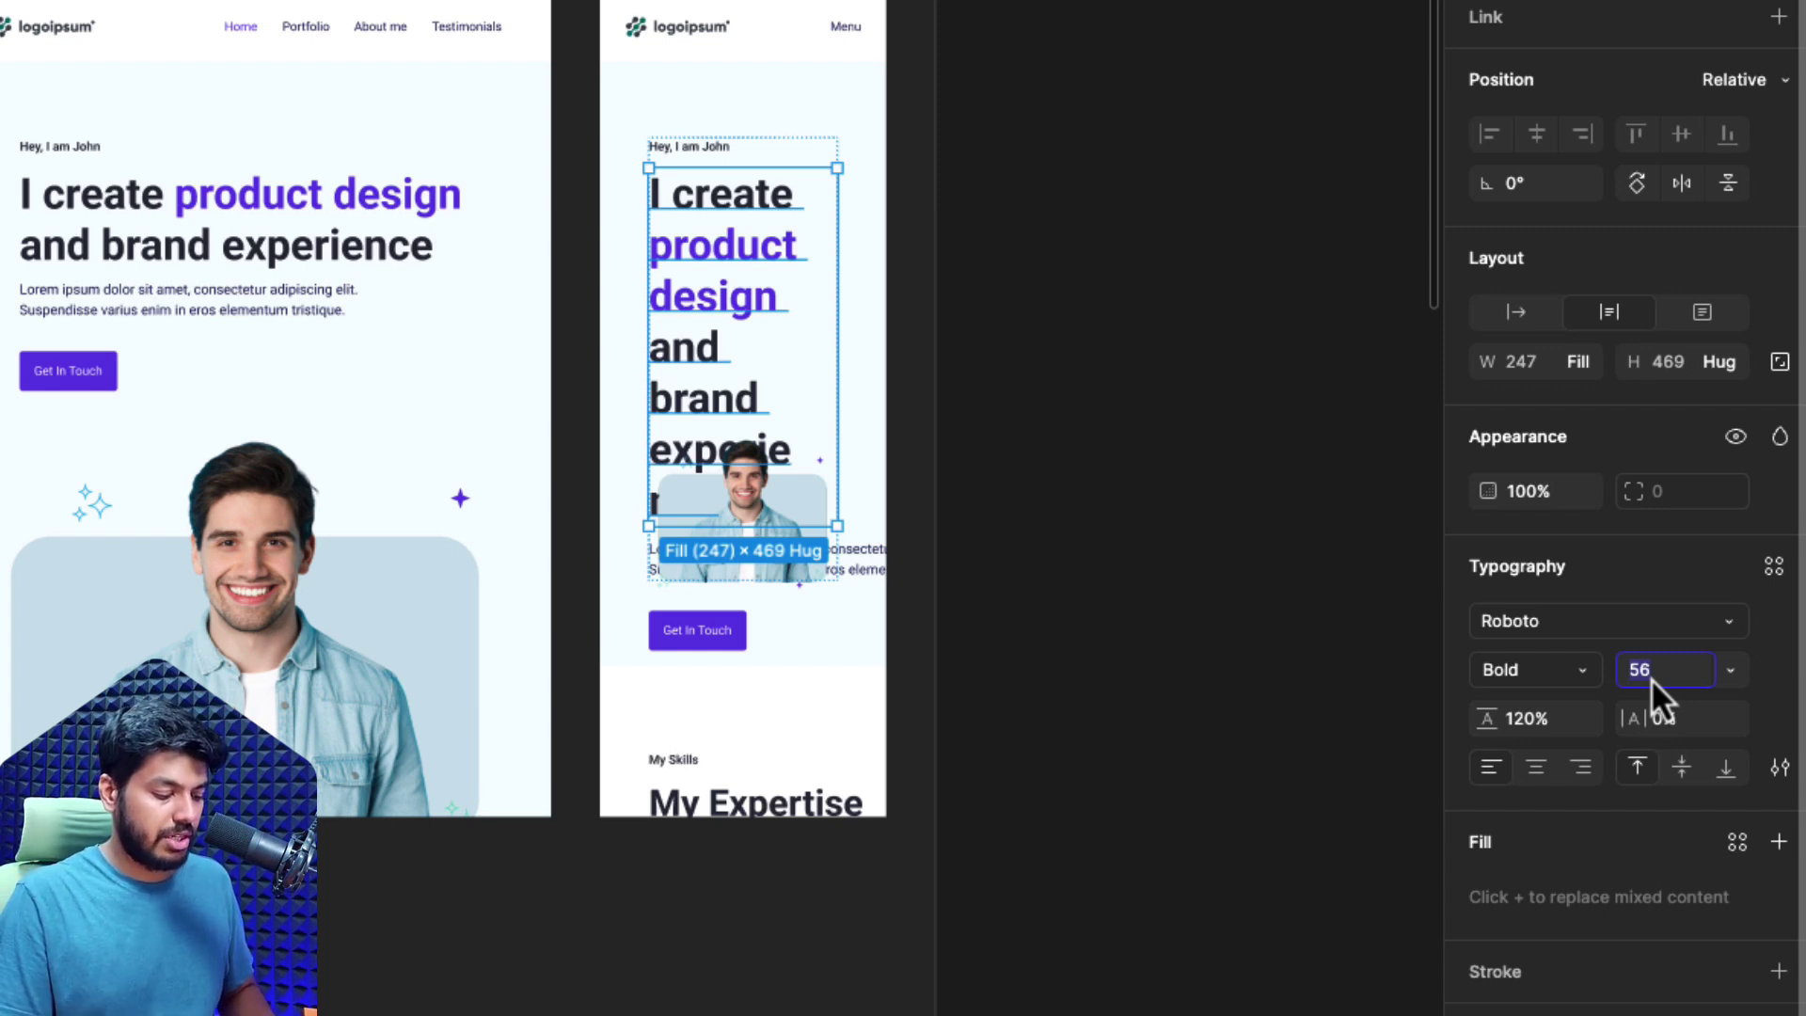
key(Return)
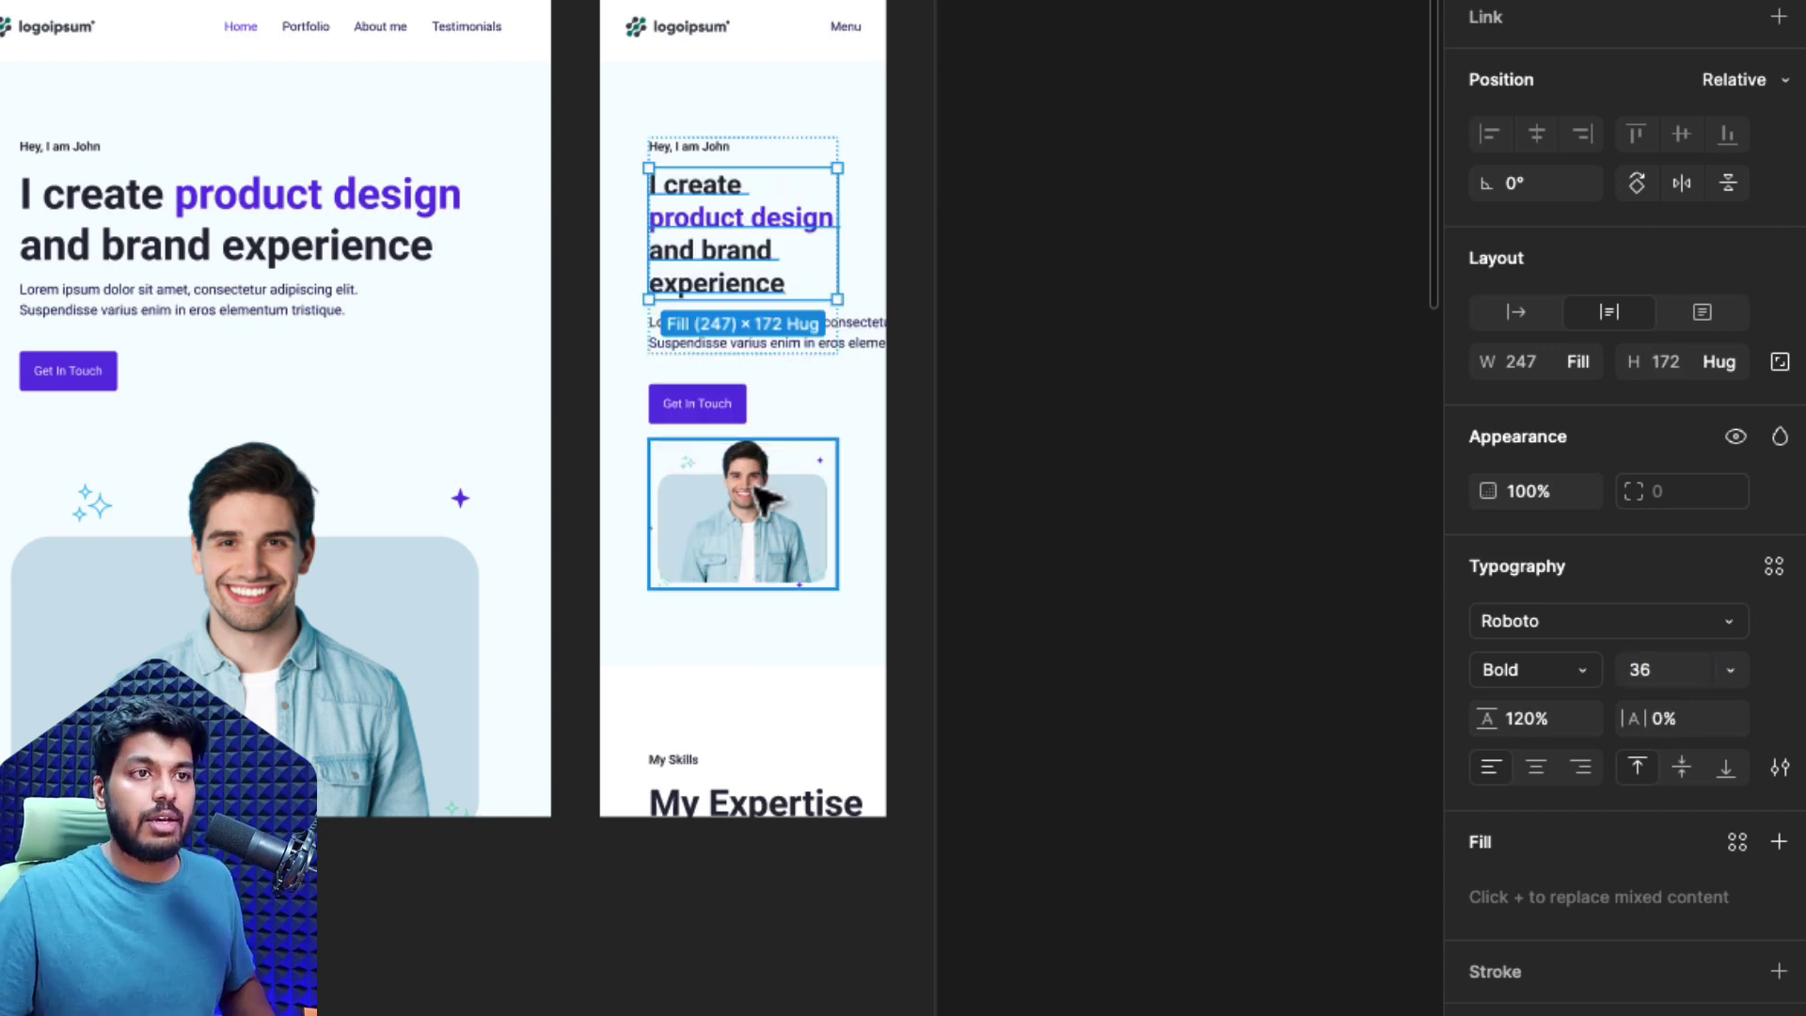
- Set the paragraph below the heading in the Mobile breakpoint to Fill container width and Hug contents height
click(850, 334)
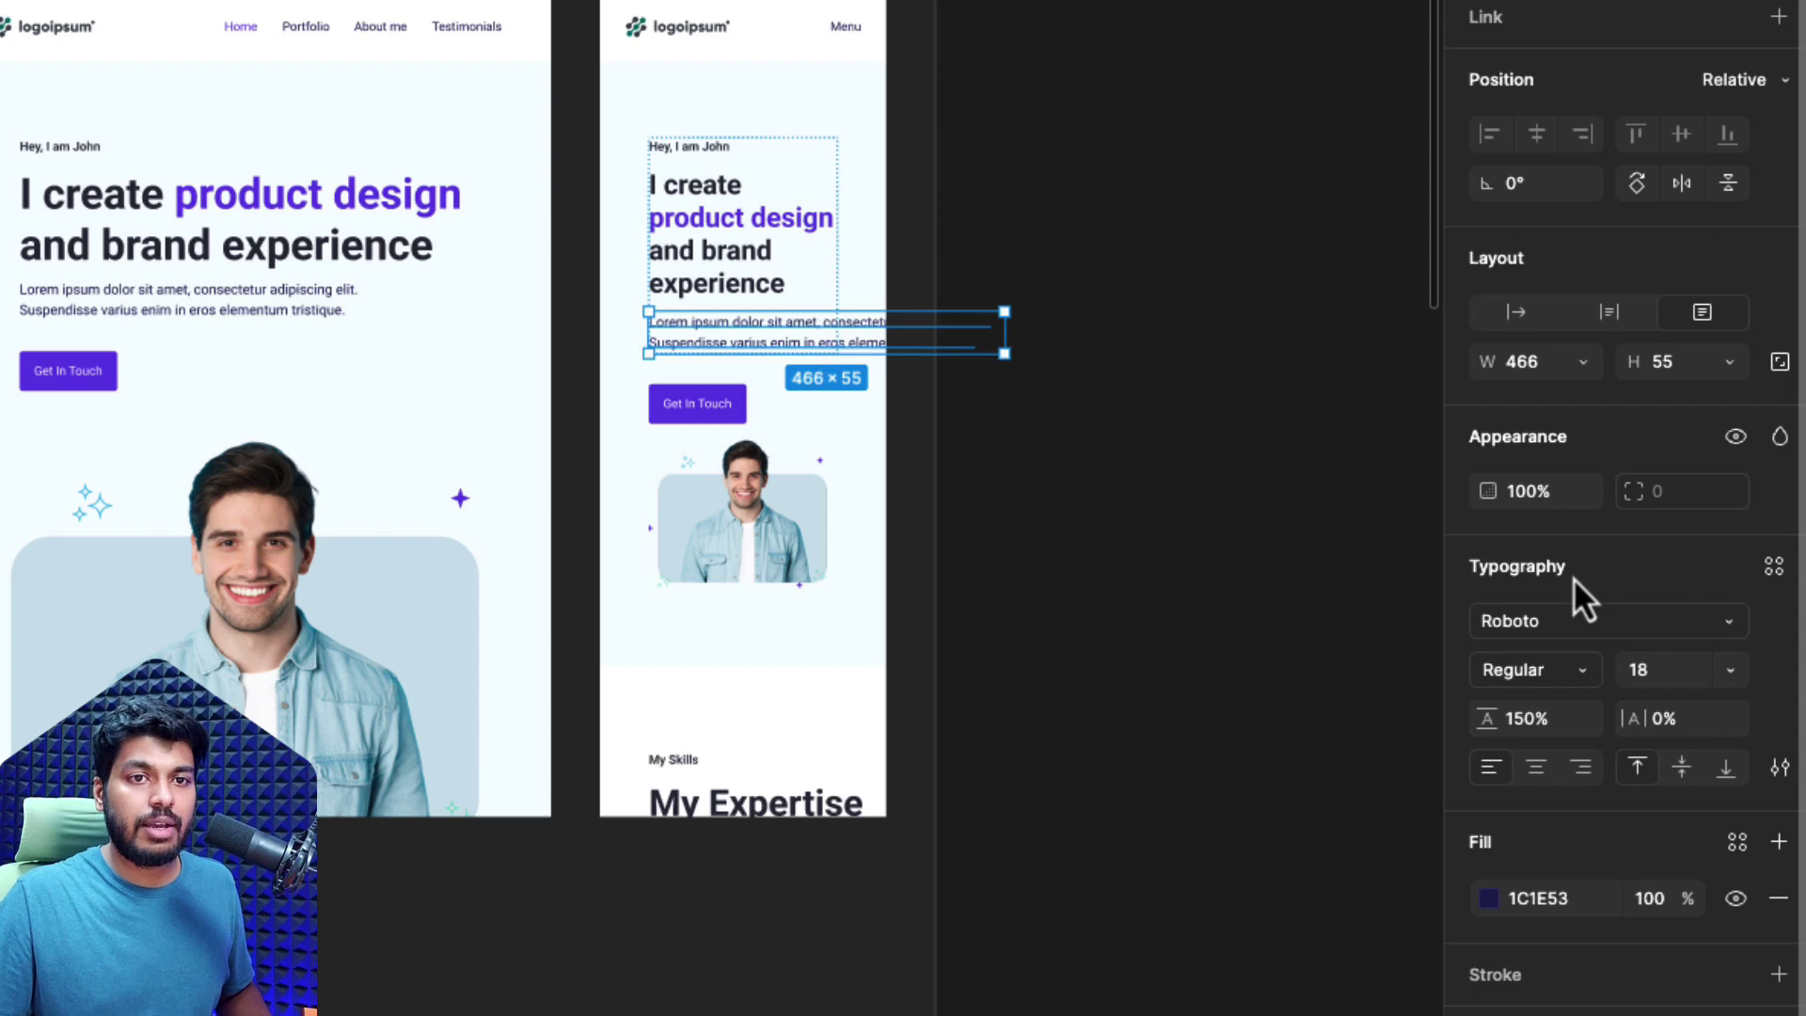
click(1582, 363)
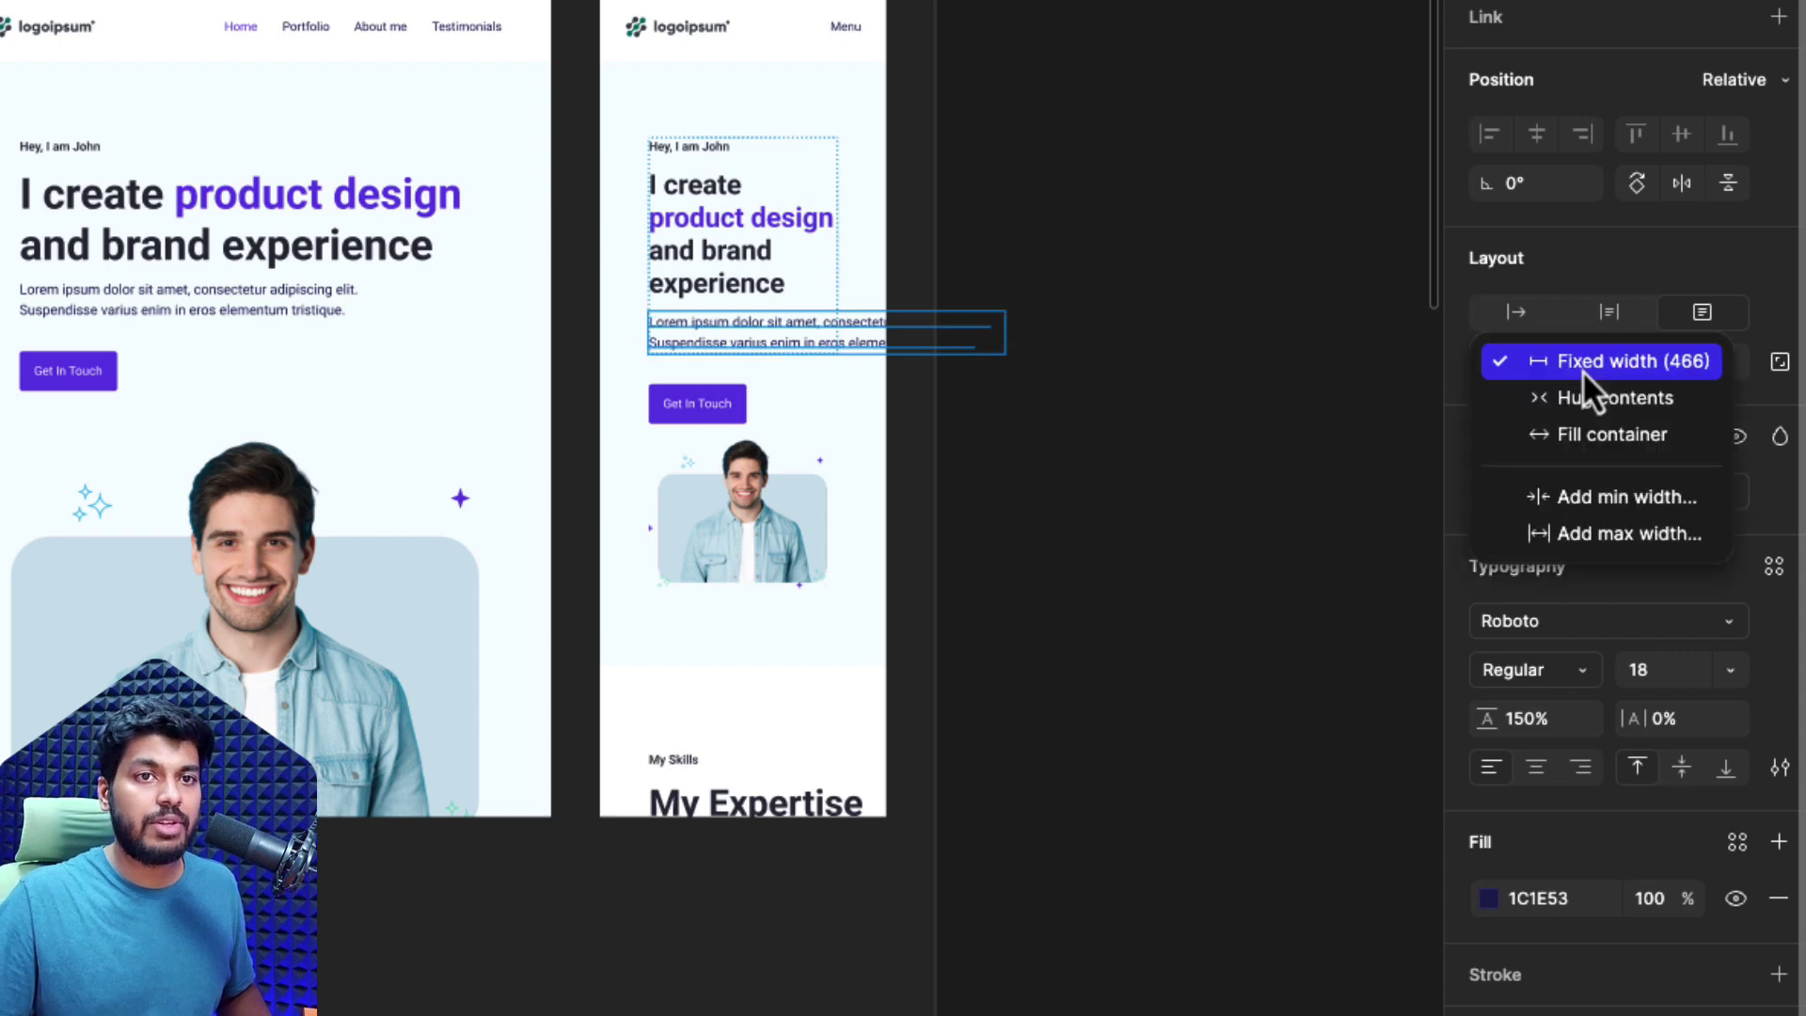
click(1601, 428)
click(1718, 363)
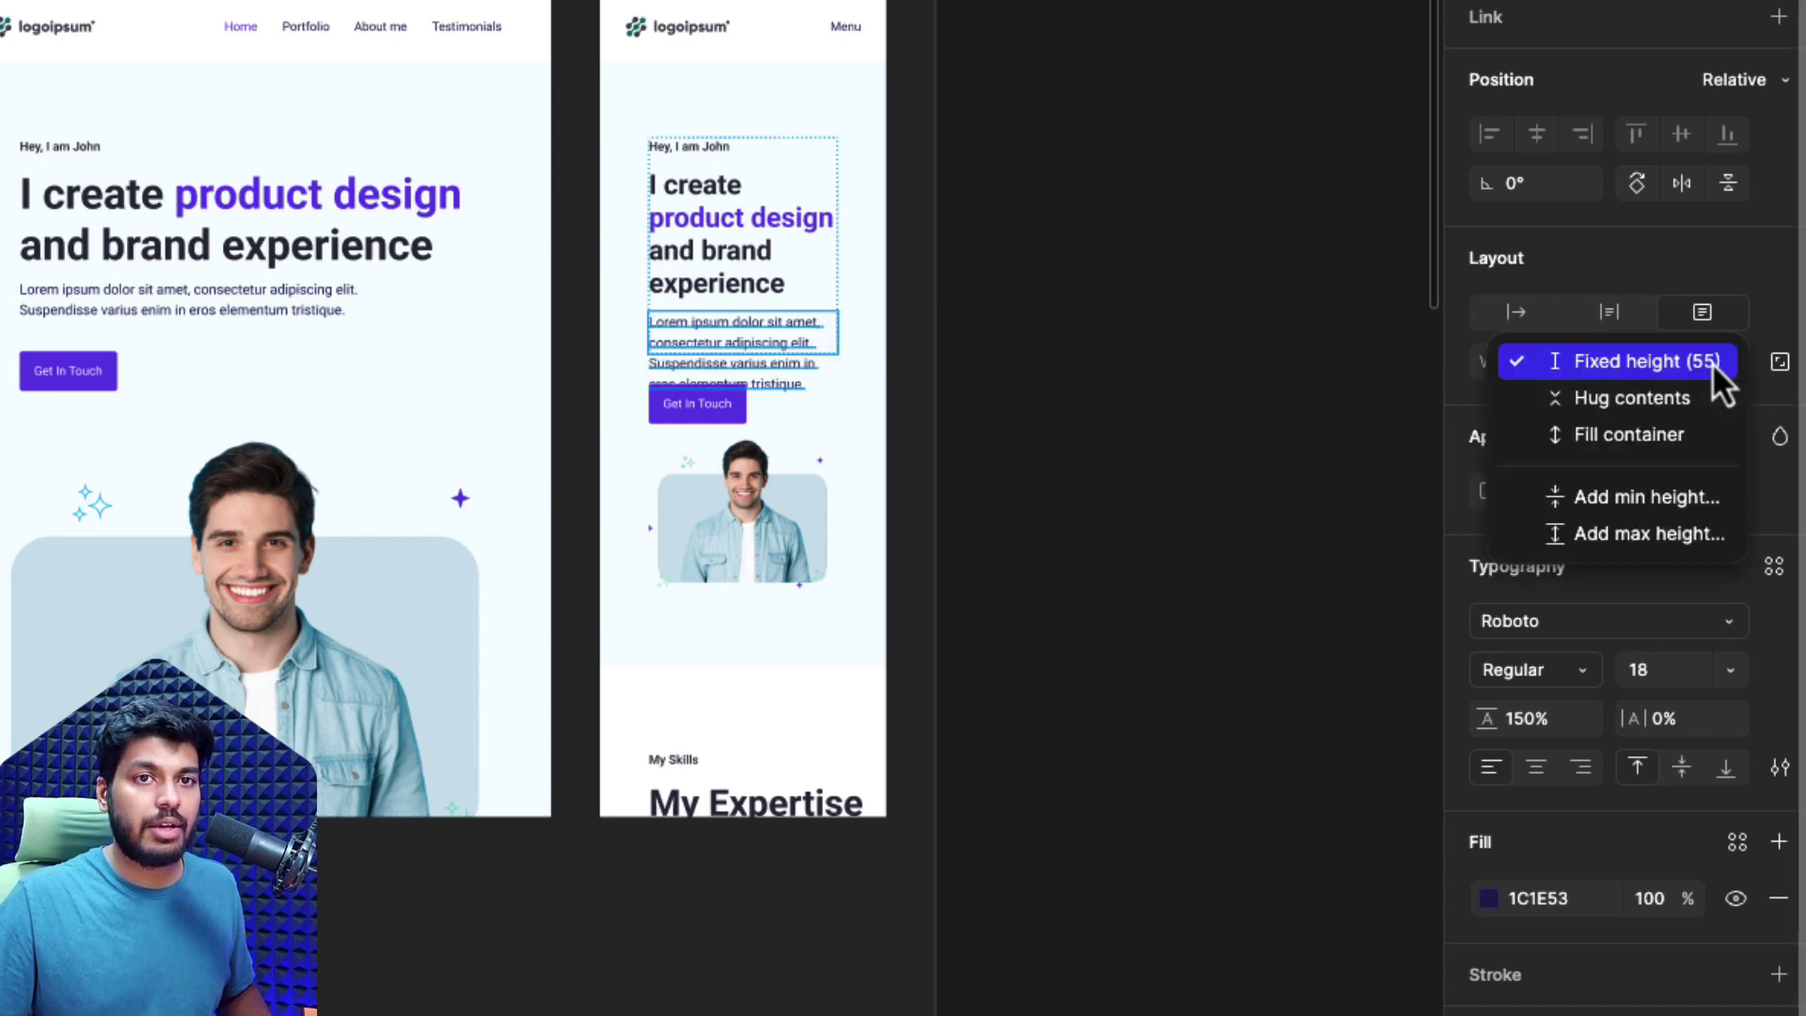
click(1678, 395)
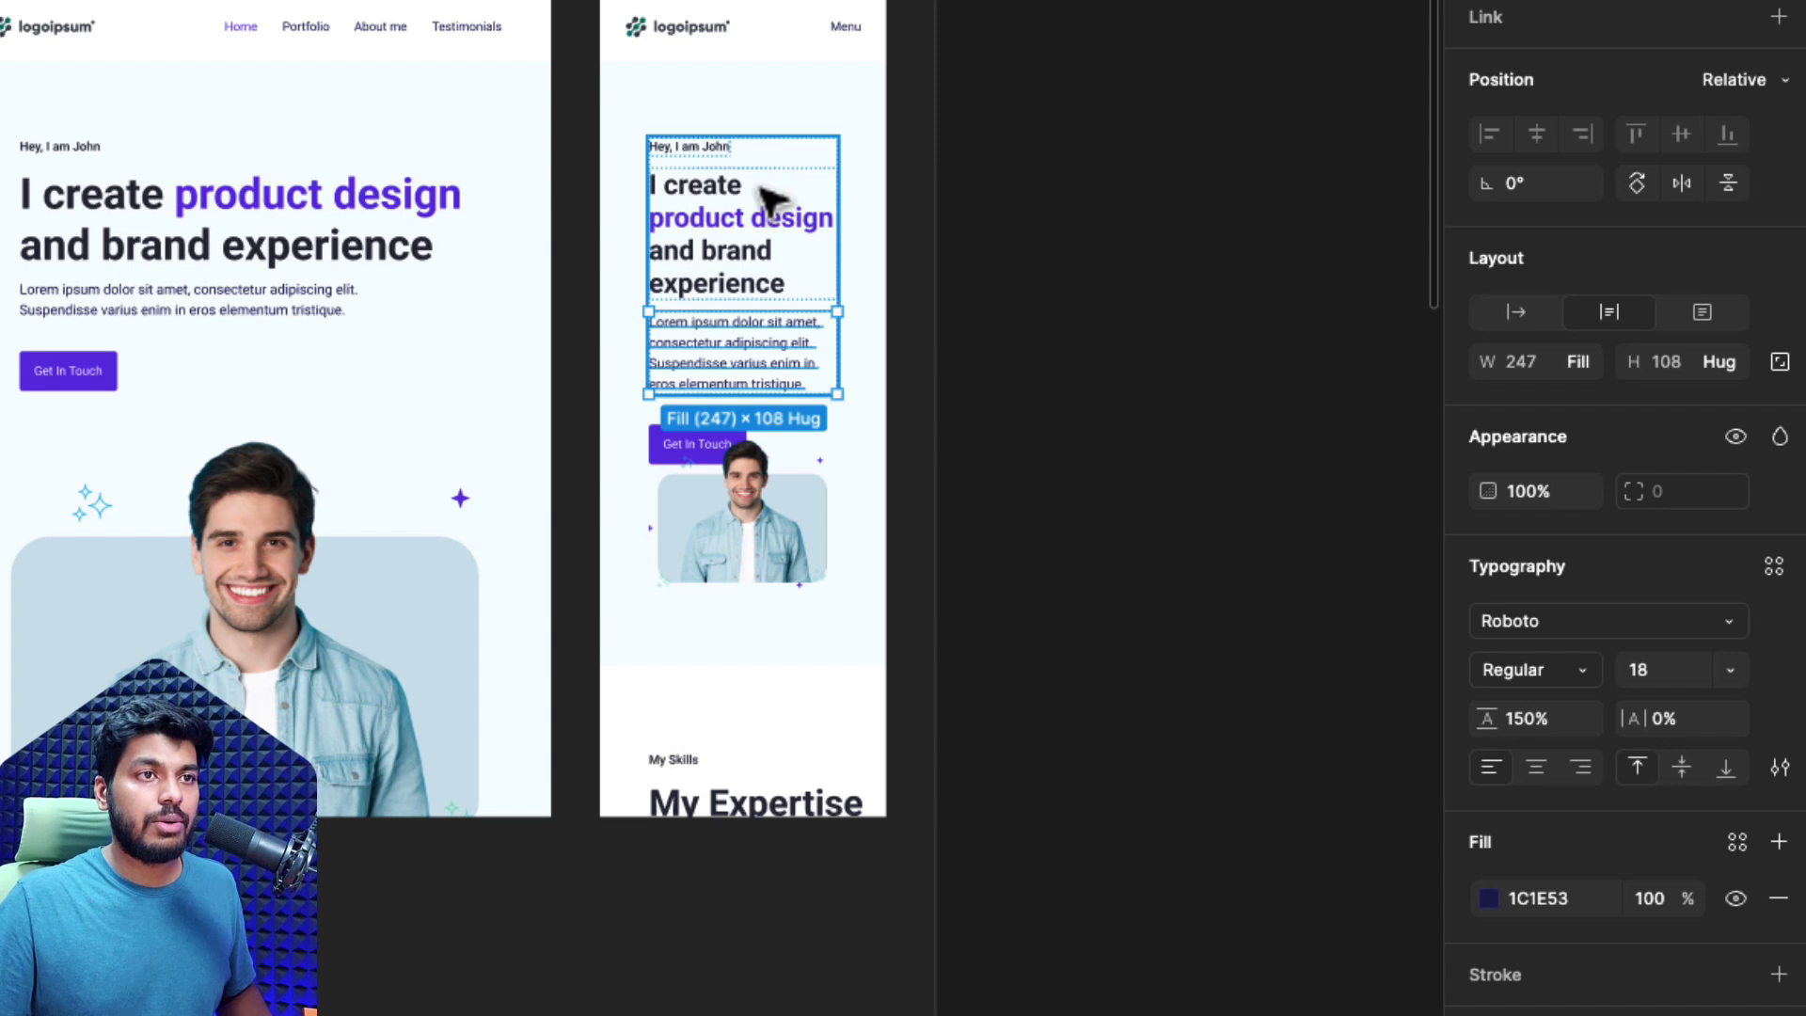
- Set the horizontal padding of the Header section in the Mobile breakpoint to 32
click(863, 243)
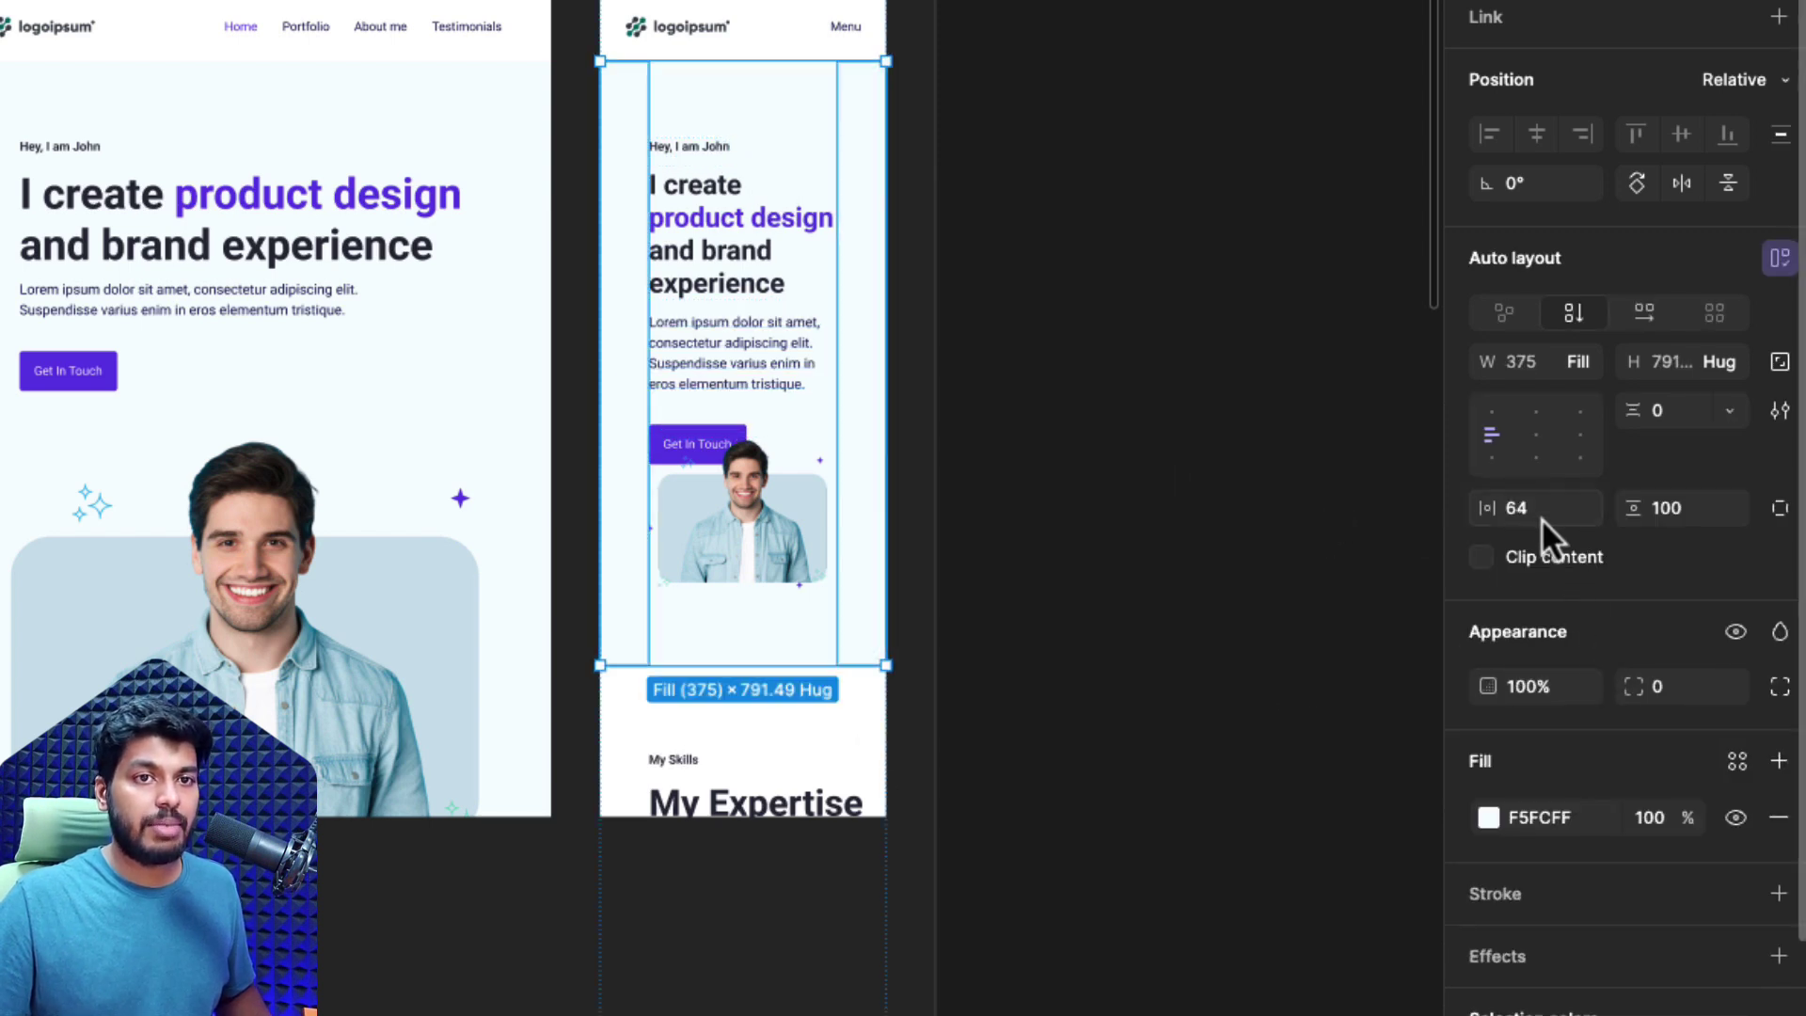
text(32)
key(Return)
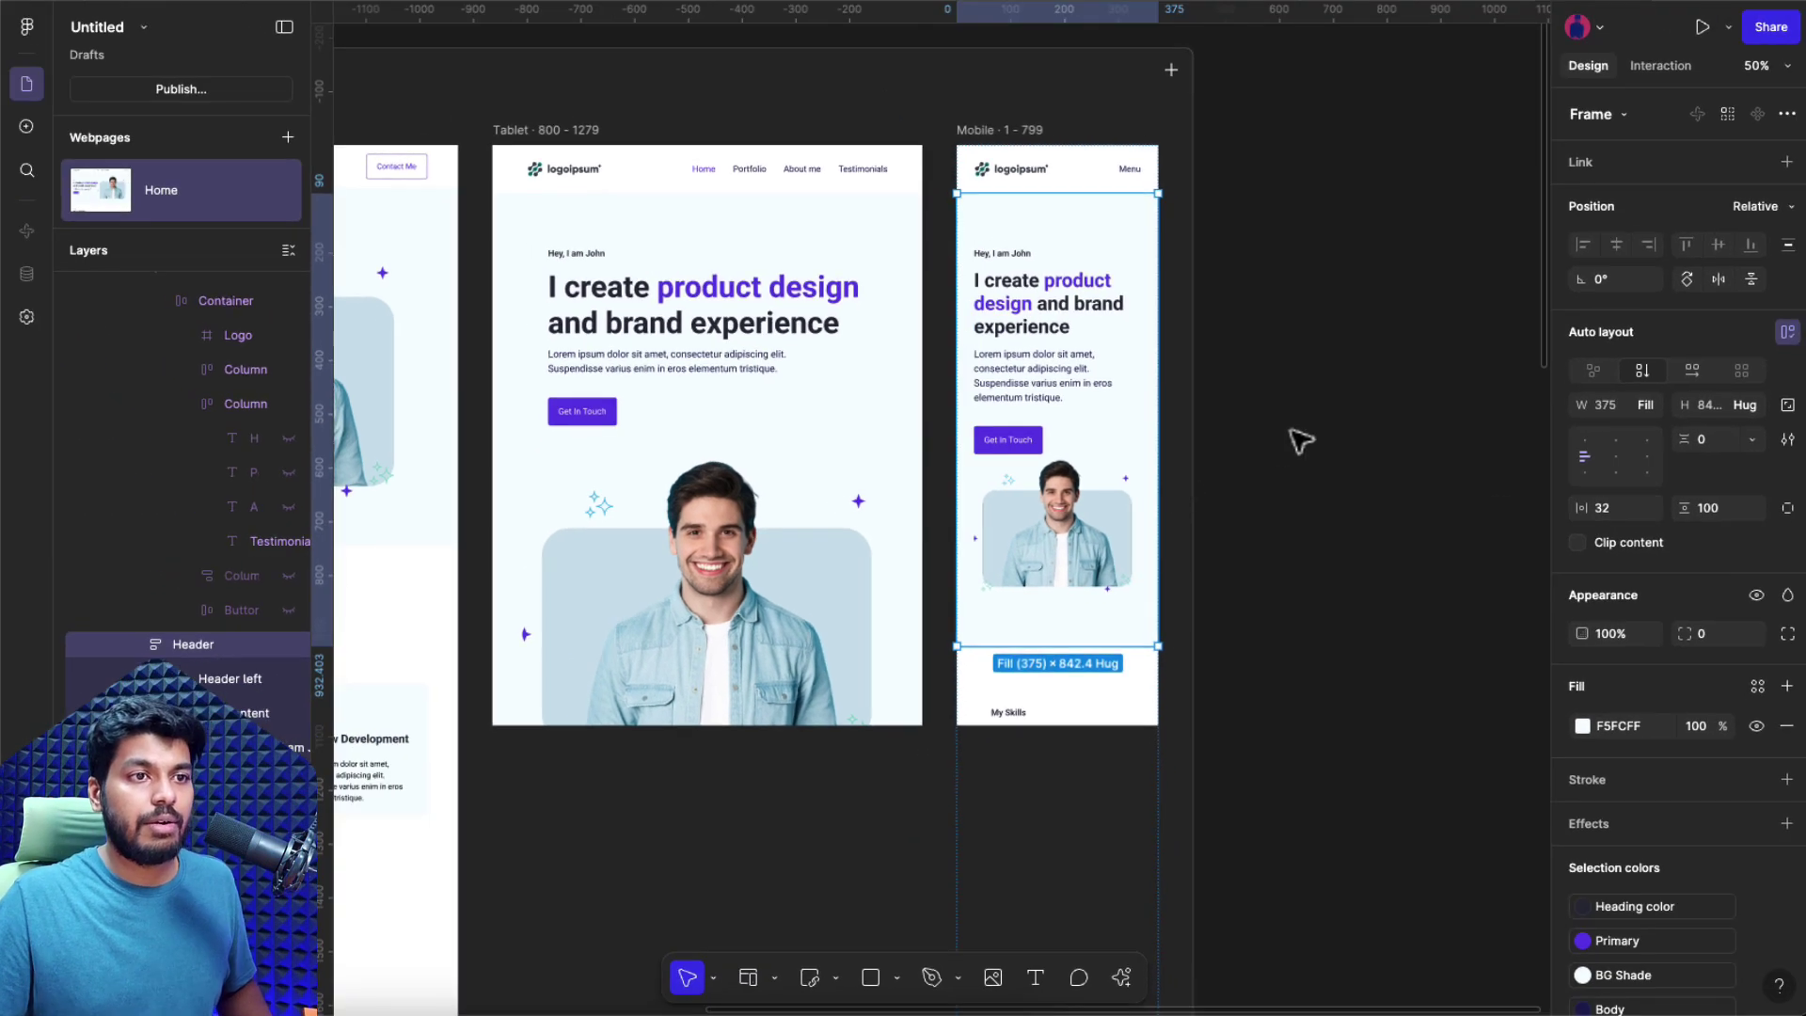
click(1301, 440)
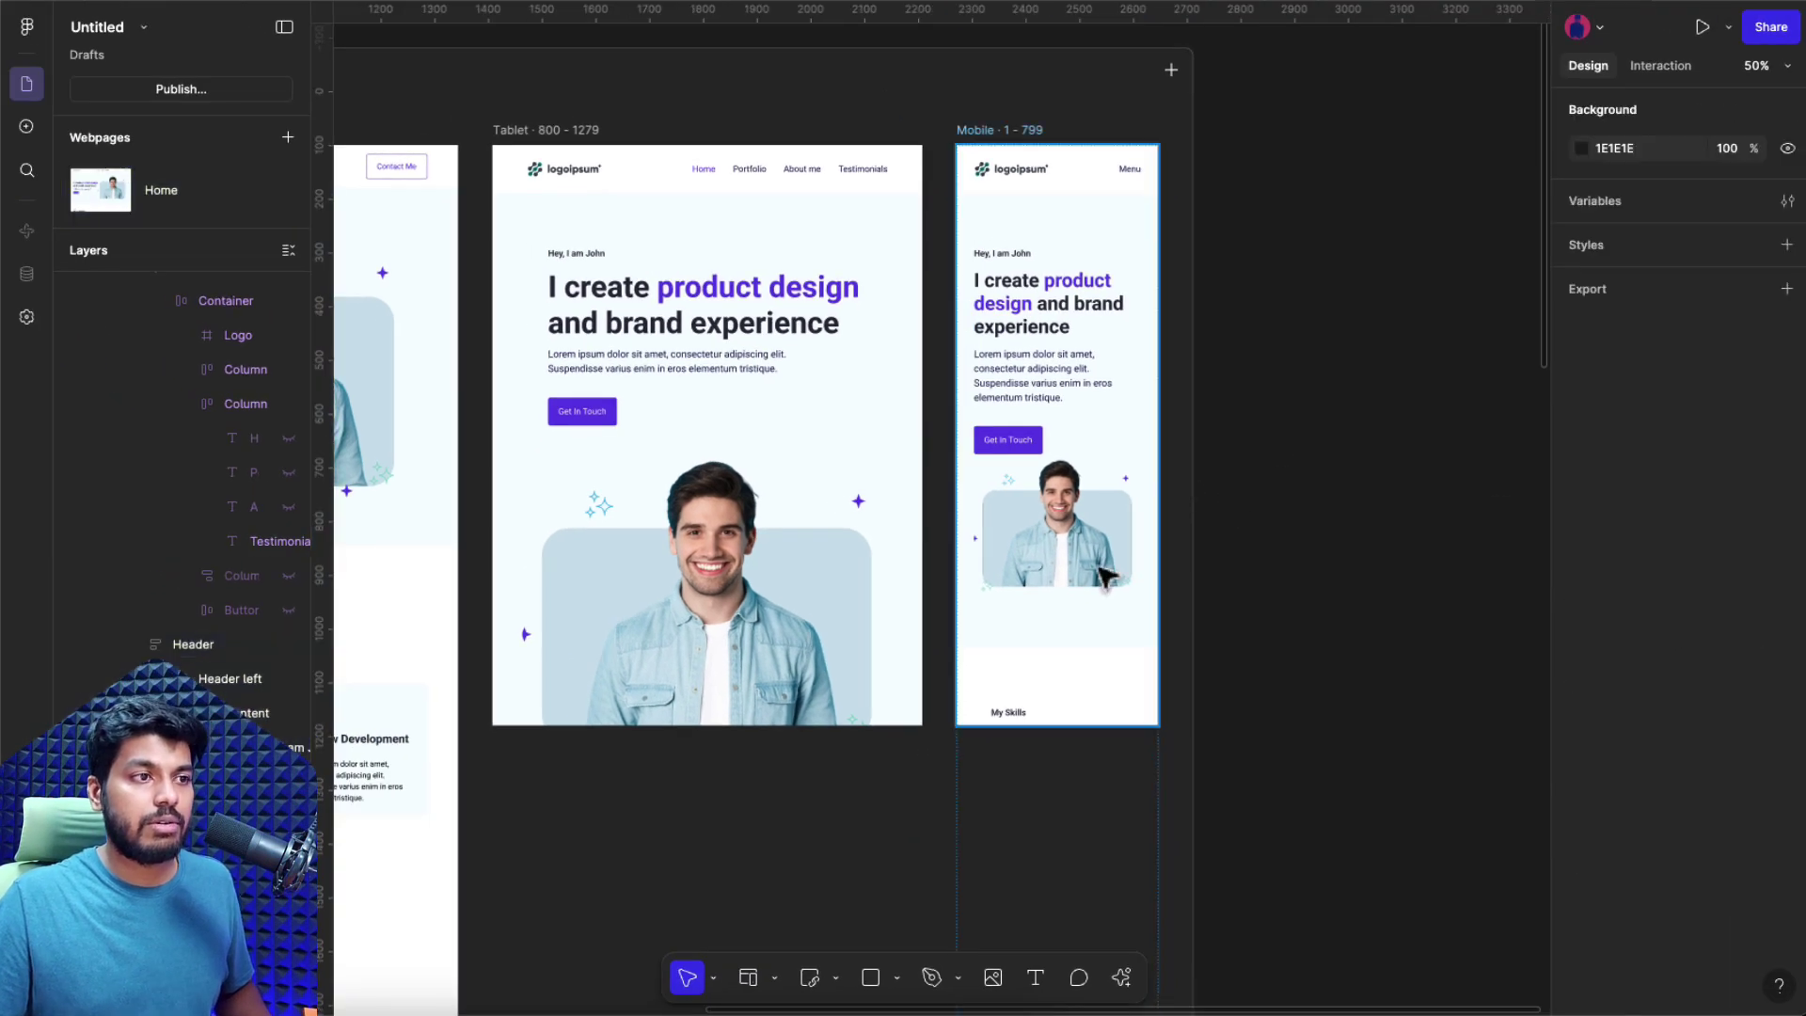
- Set the horizontal padding of both the Navbar and the Header section in the Tablet breakpoint to 48
scroll(819, 596, left, 8)
scroll(820, 599, right, 6)
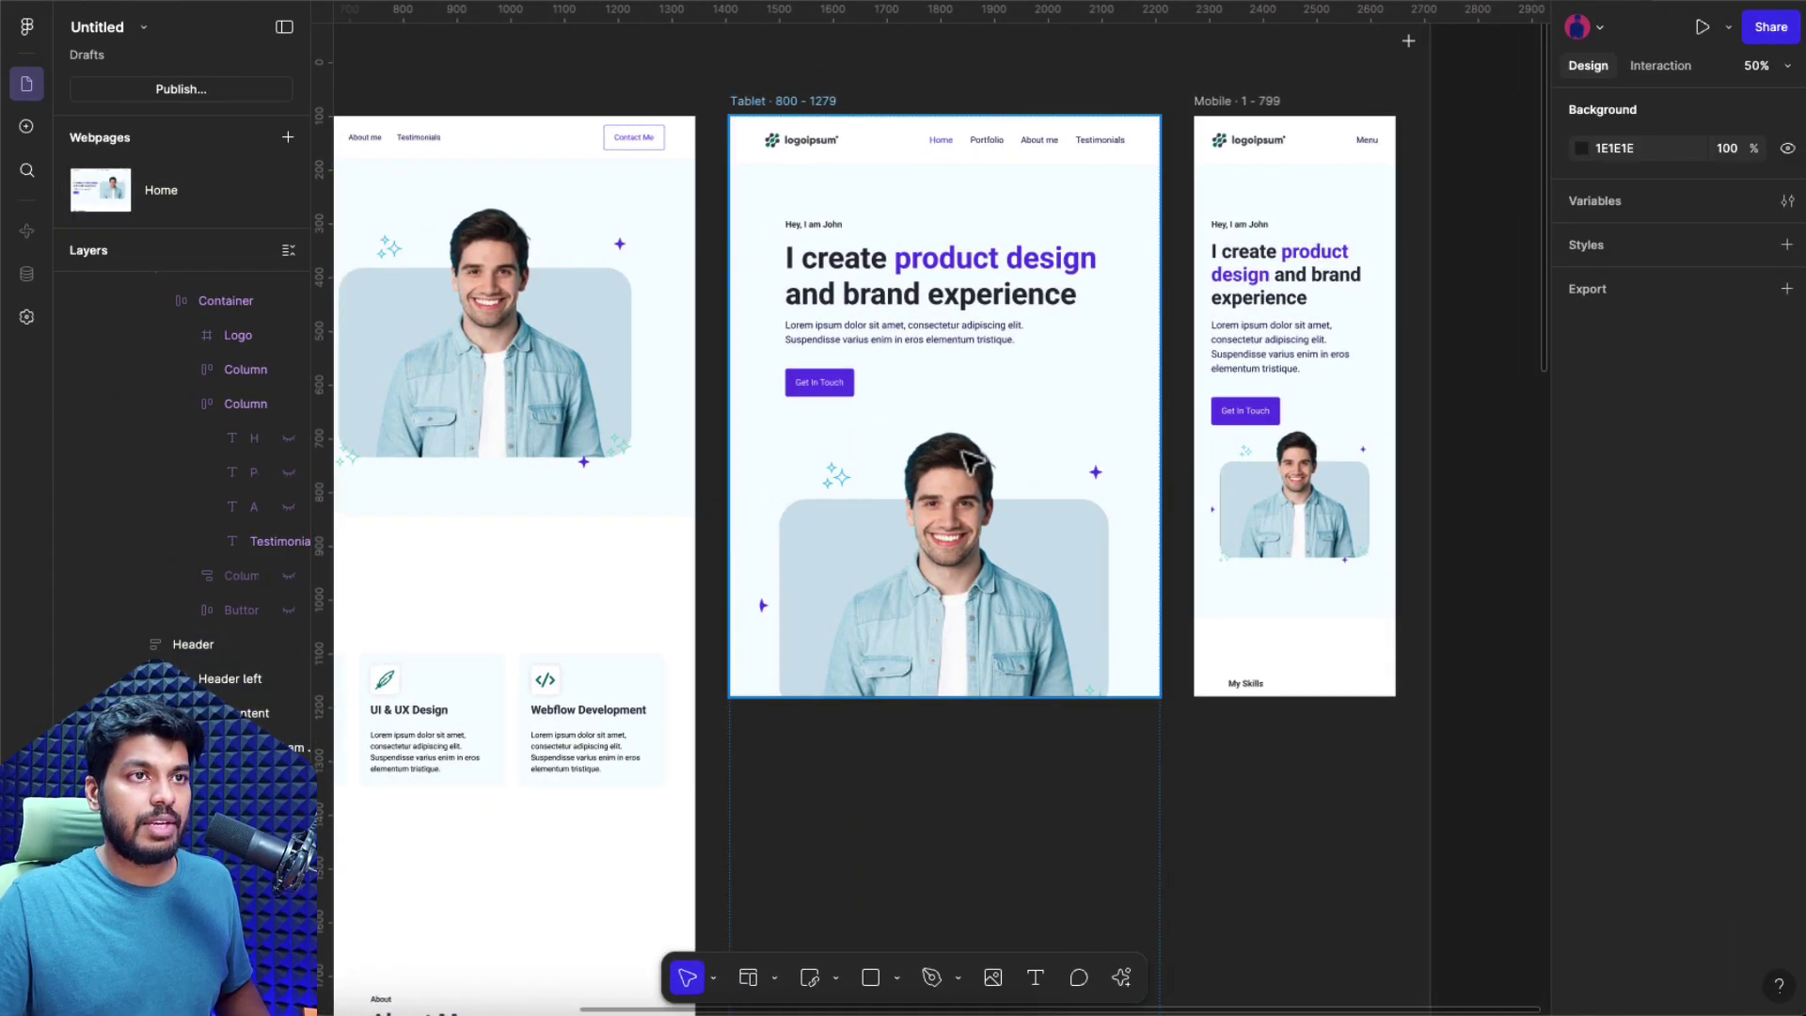
click(1033, 150)
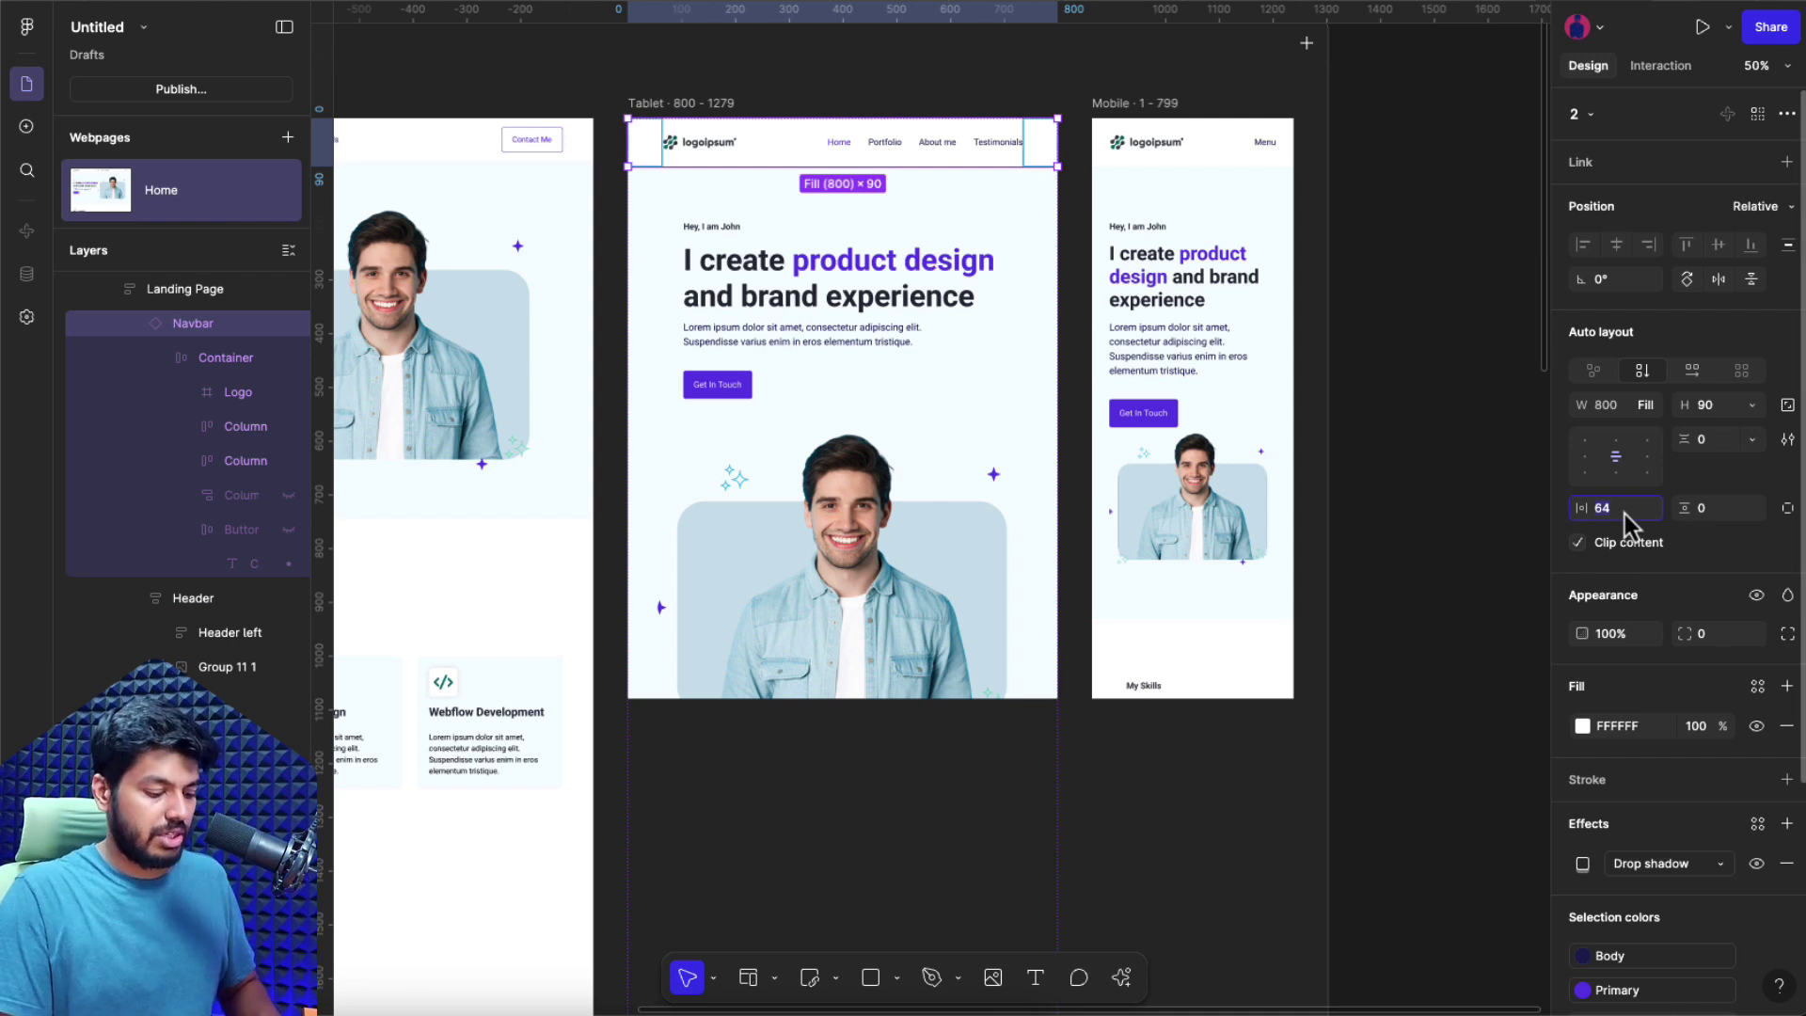
key(Return)
key(Tab)
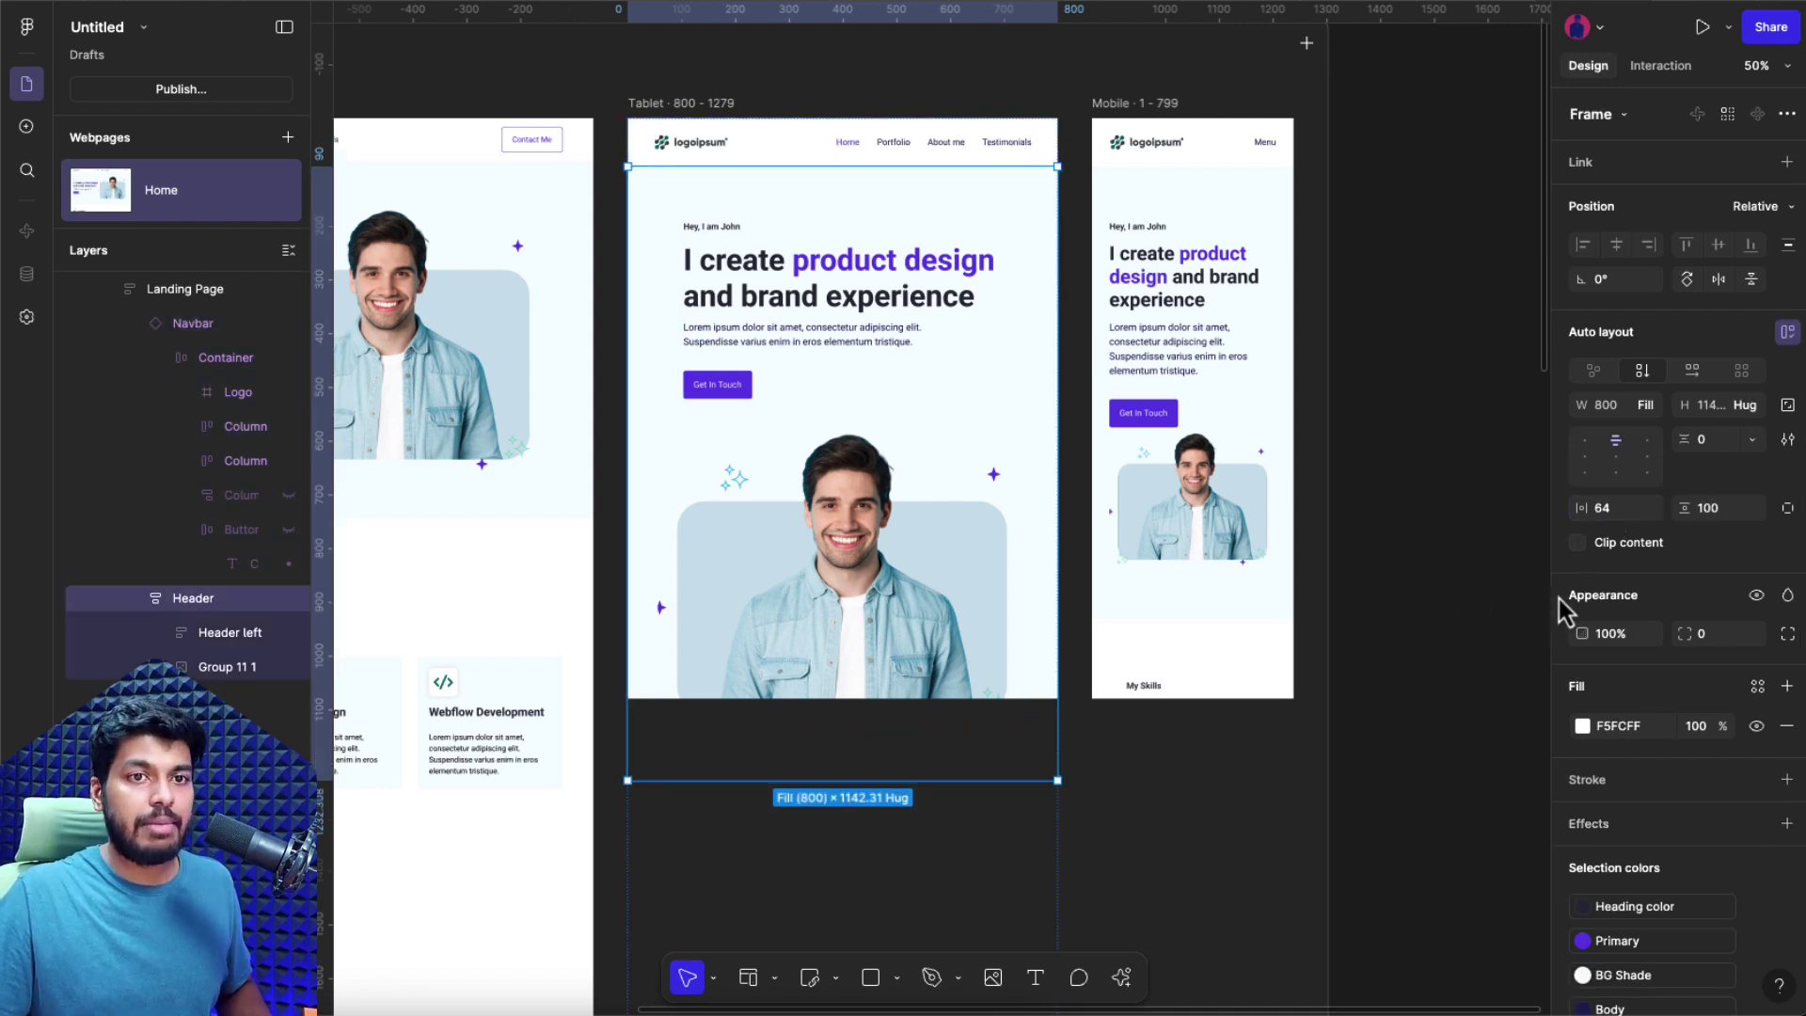
click(1630, 512)
text(48)
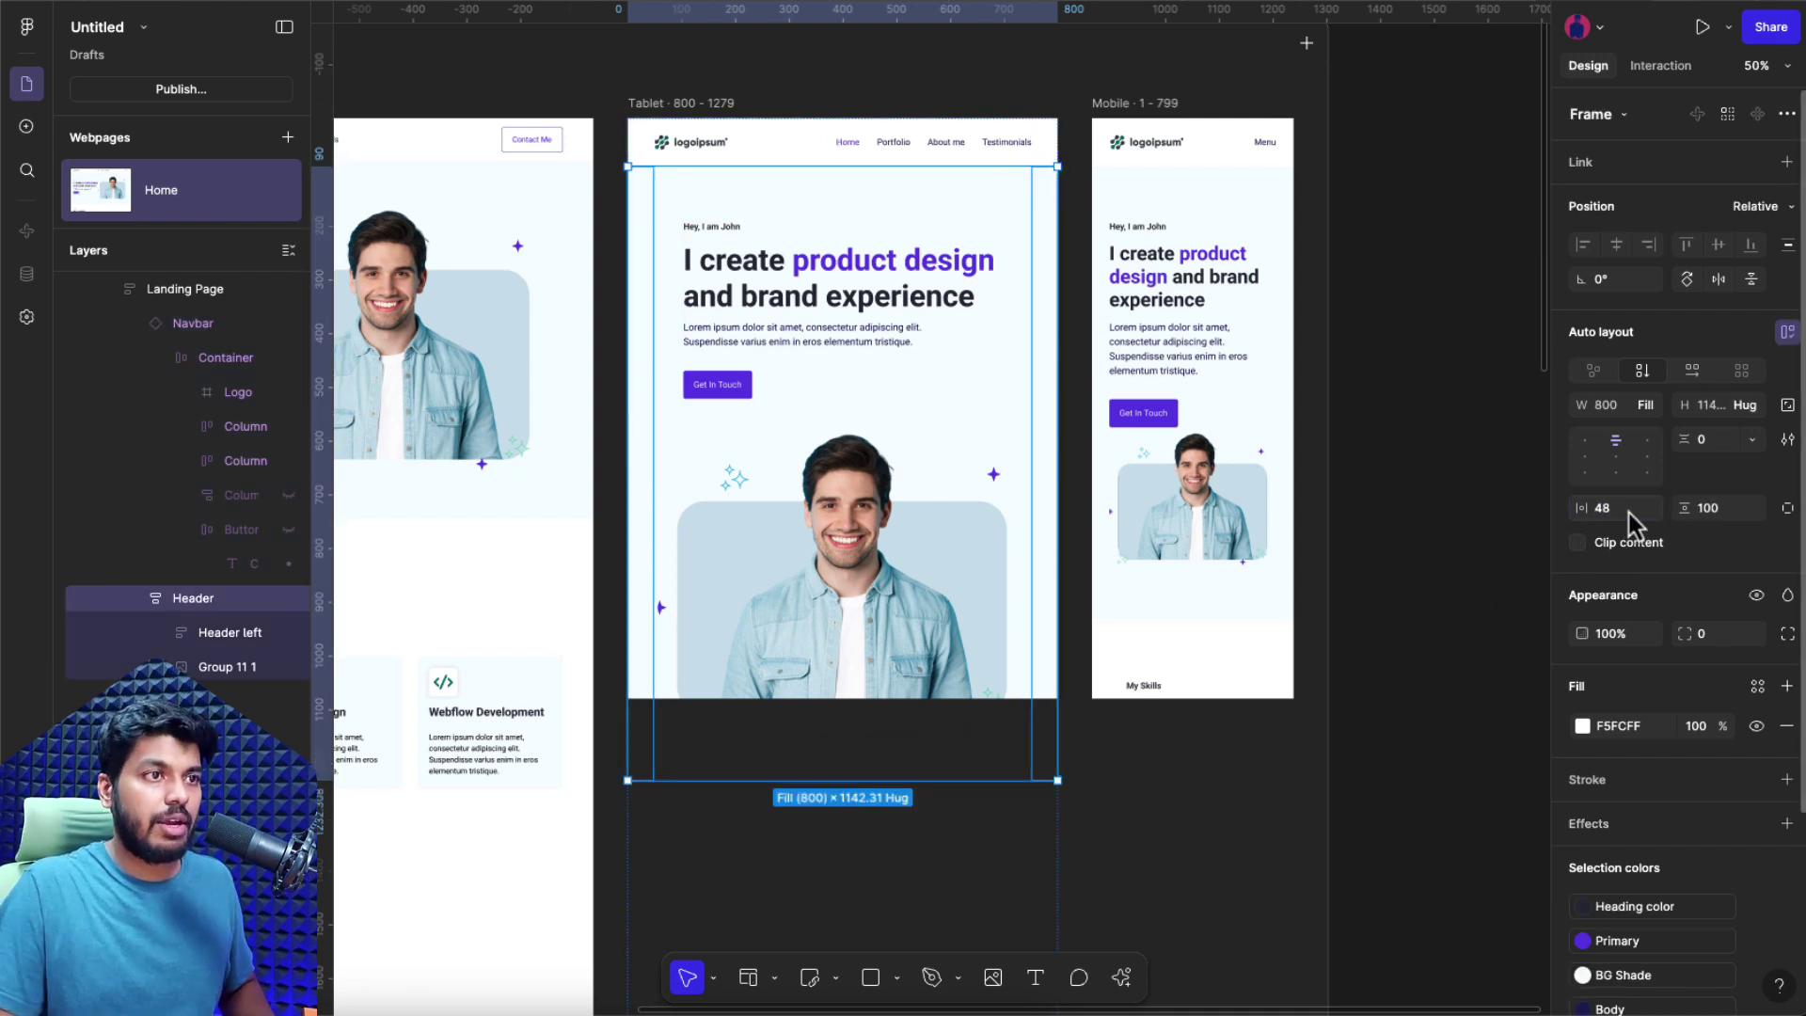
key(Return)
- Set the width of the Header left text block in the Tablet breakpoint to Fill container and review all breakpoints
key(Return)
click(1649, 404)
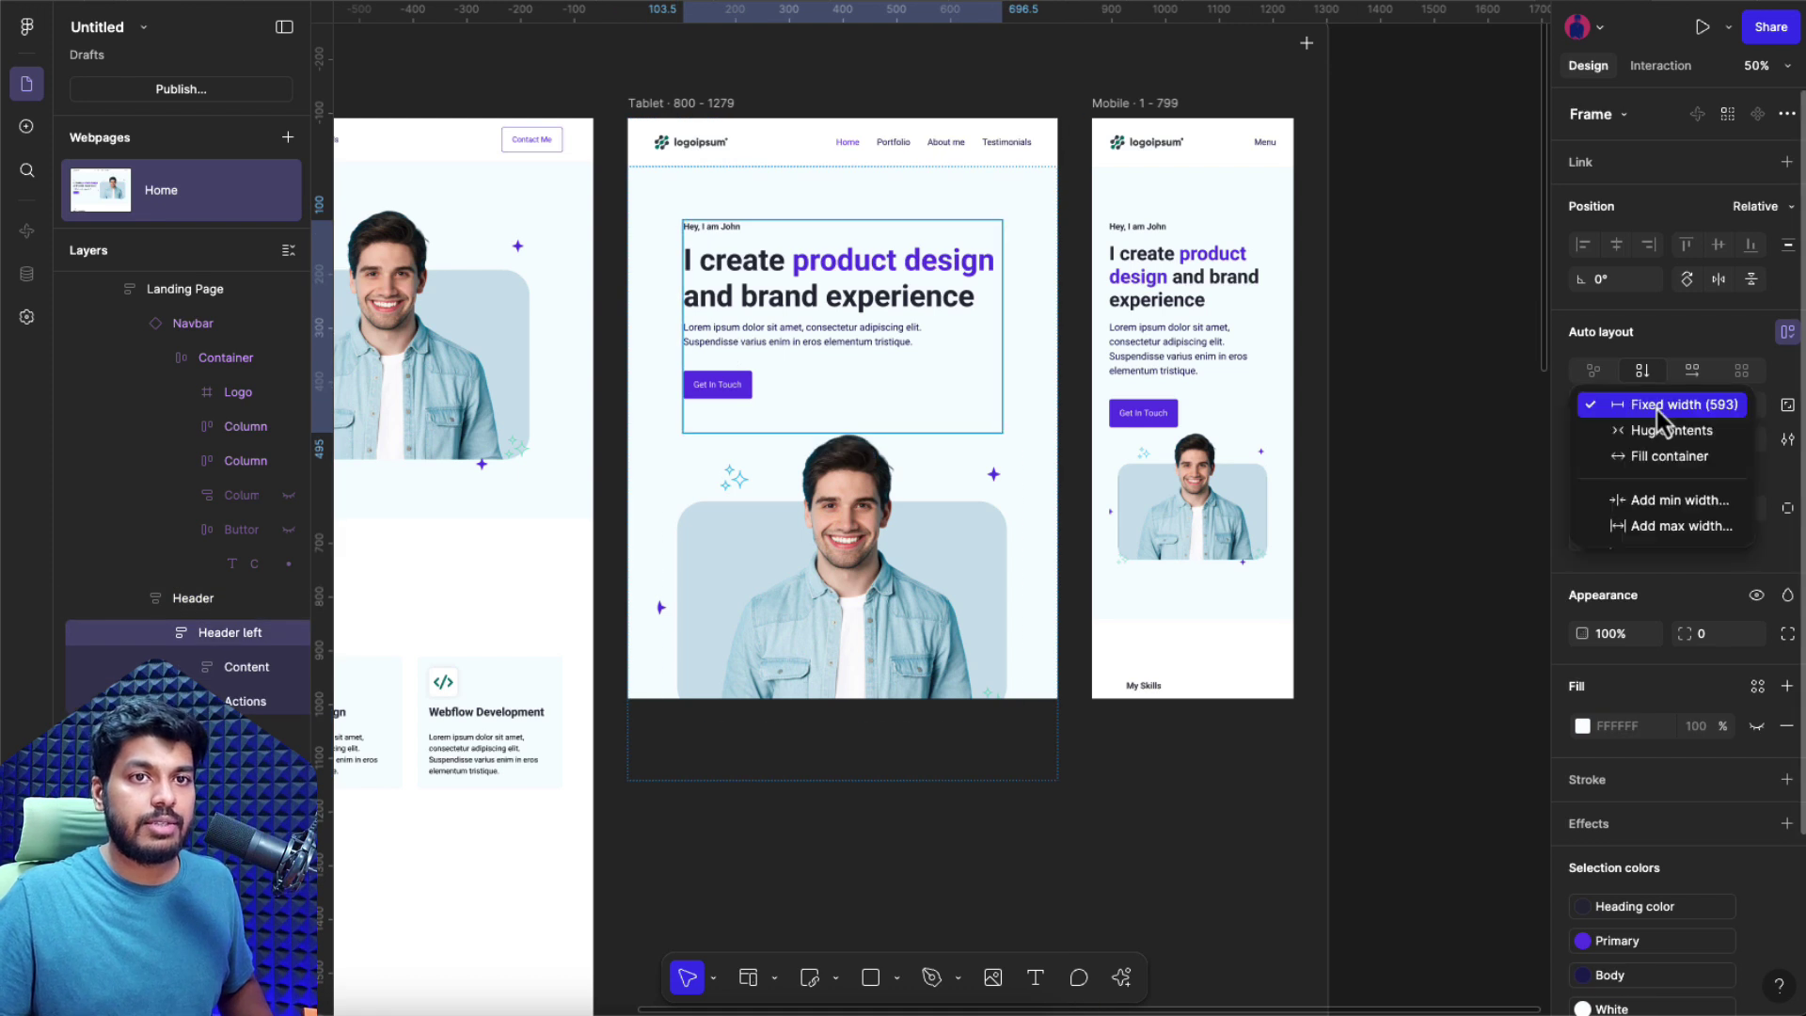
click(1665, 456)
click(821, 538)
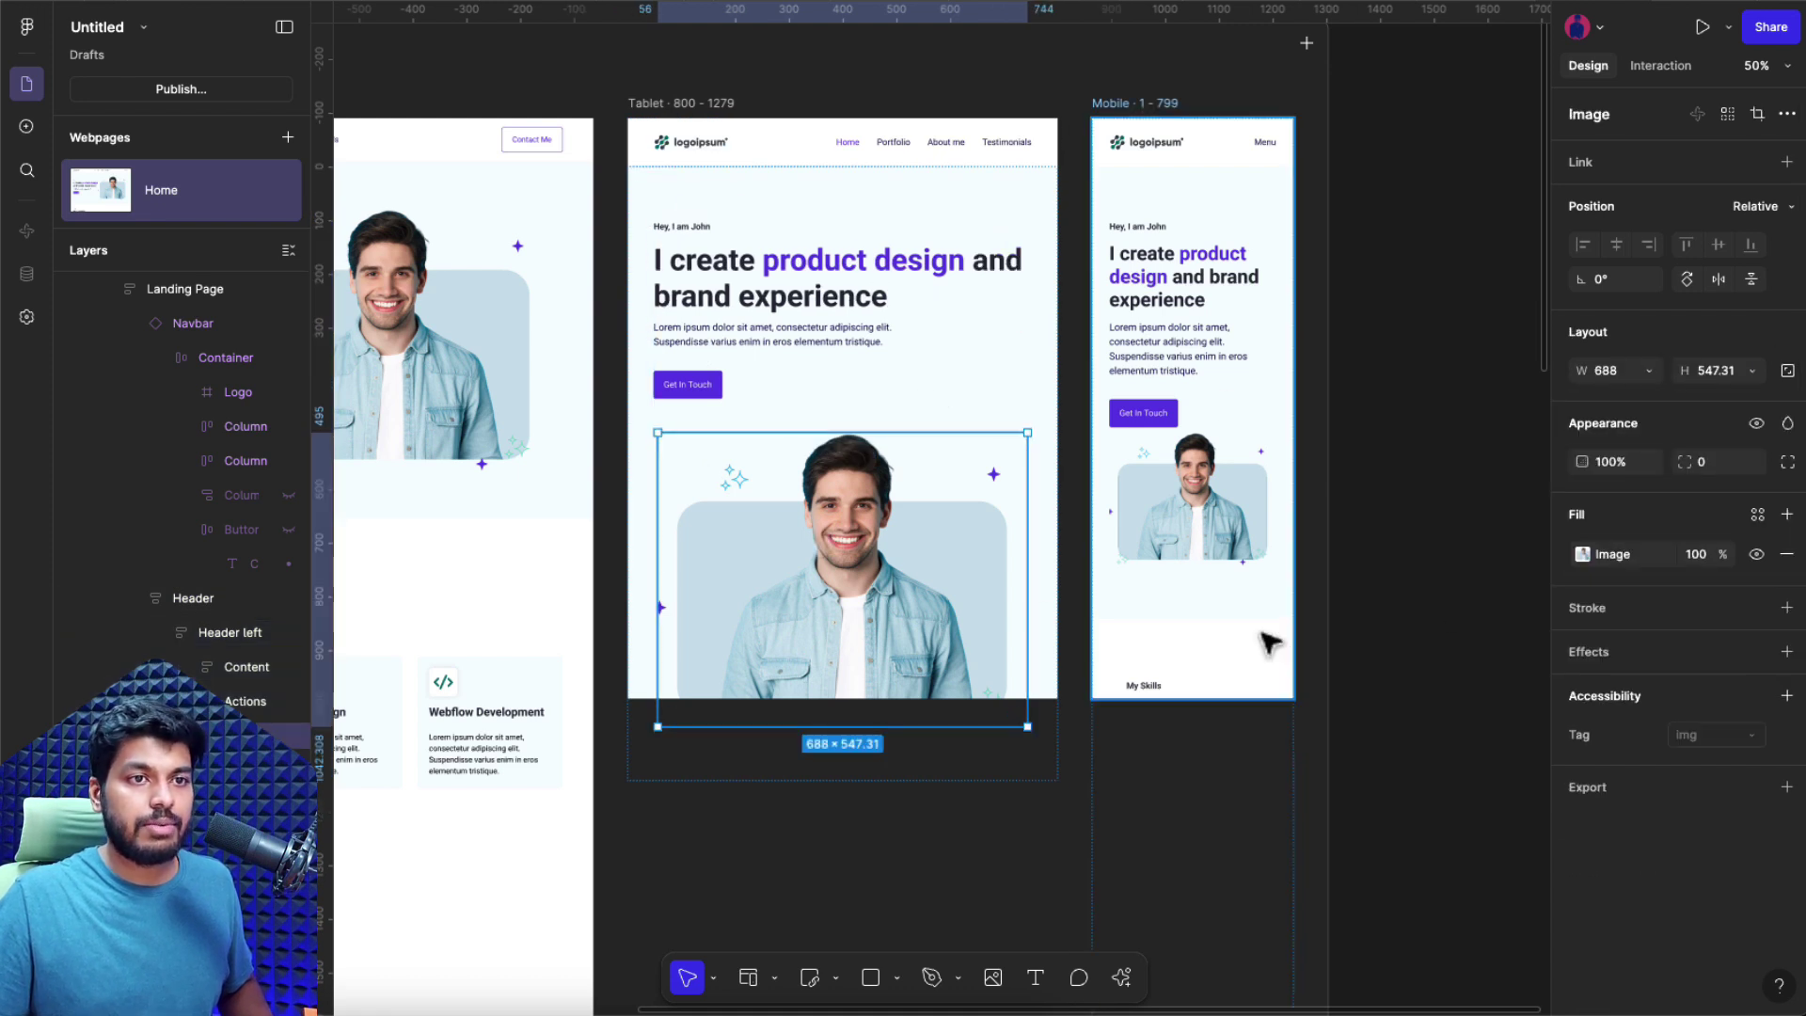
click(1476, 584)
key(shift+1)
scroll(1476, 584, left, 2)
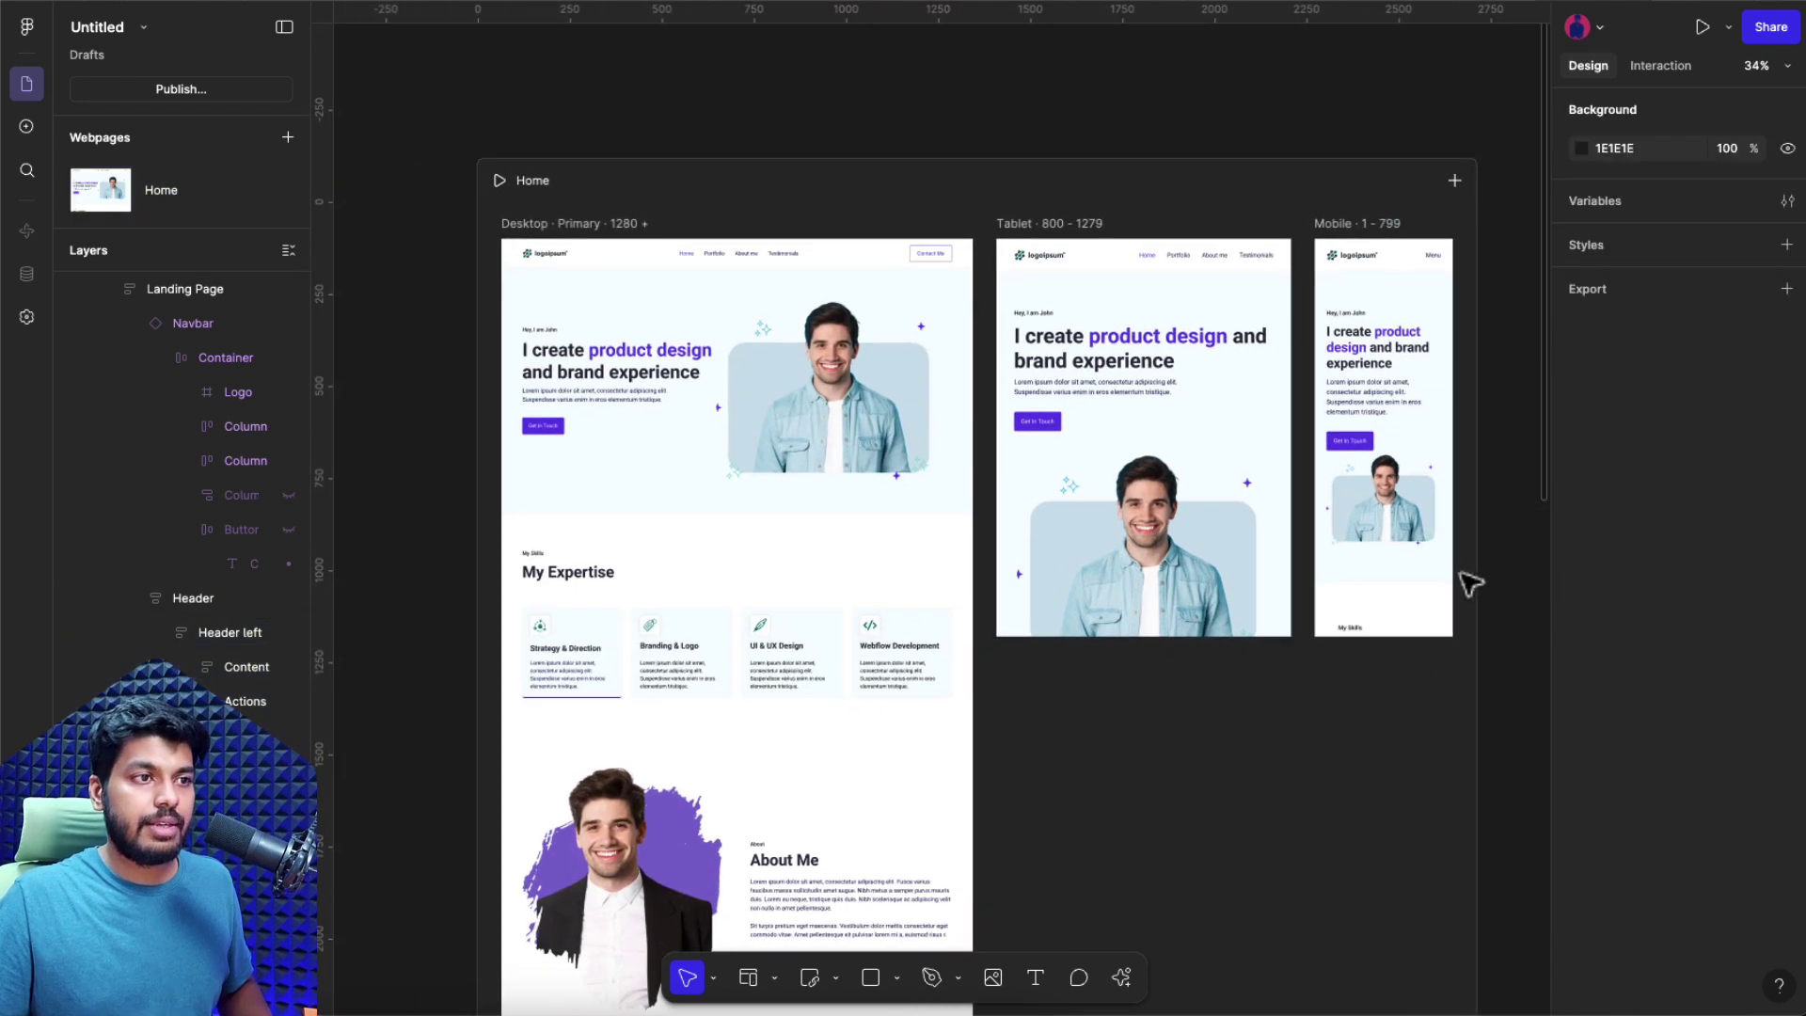
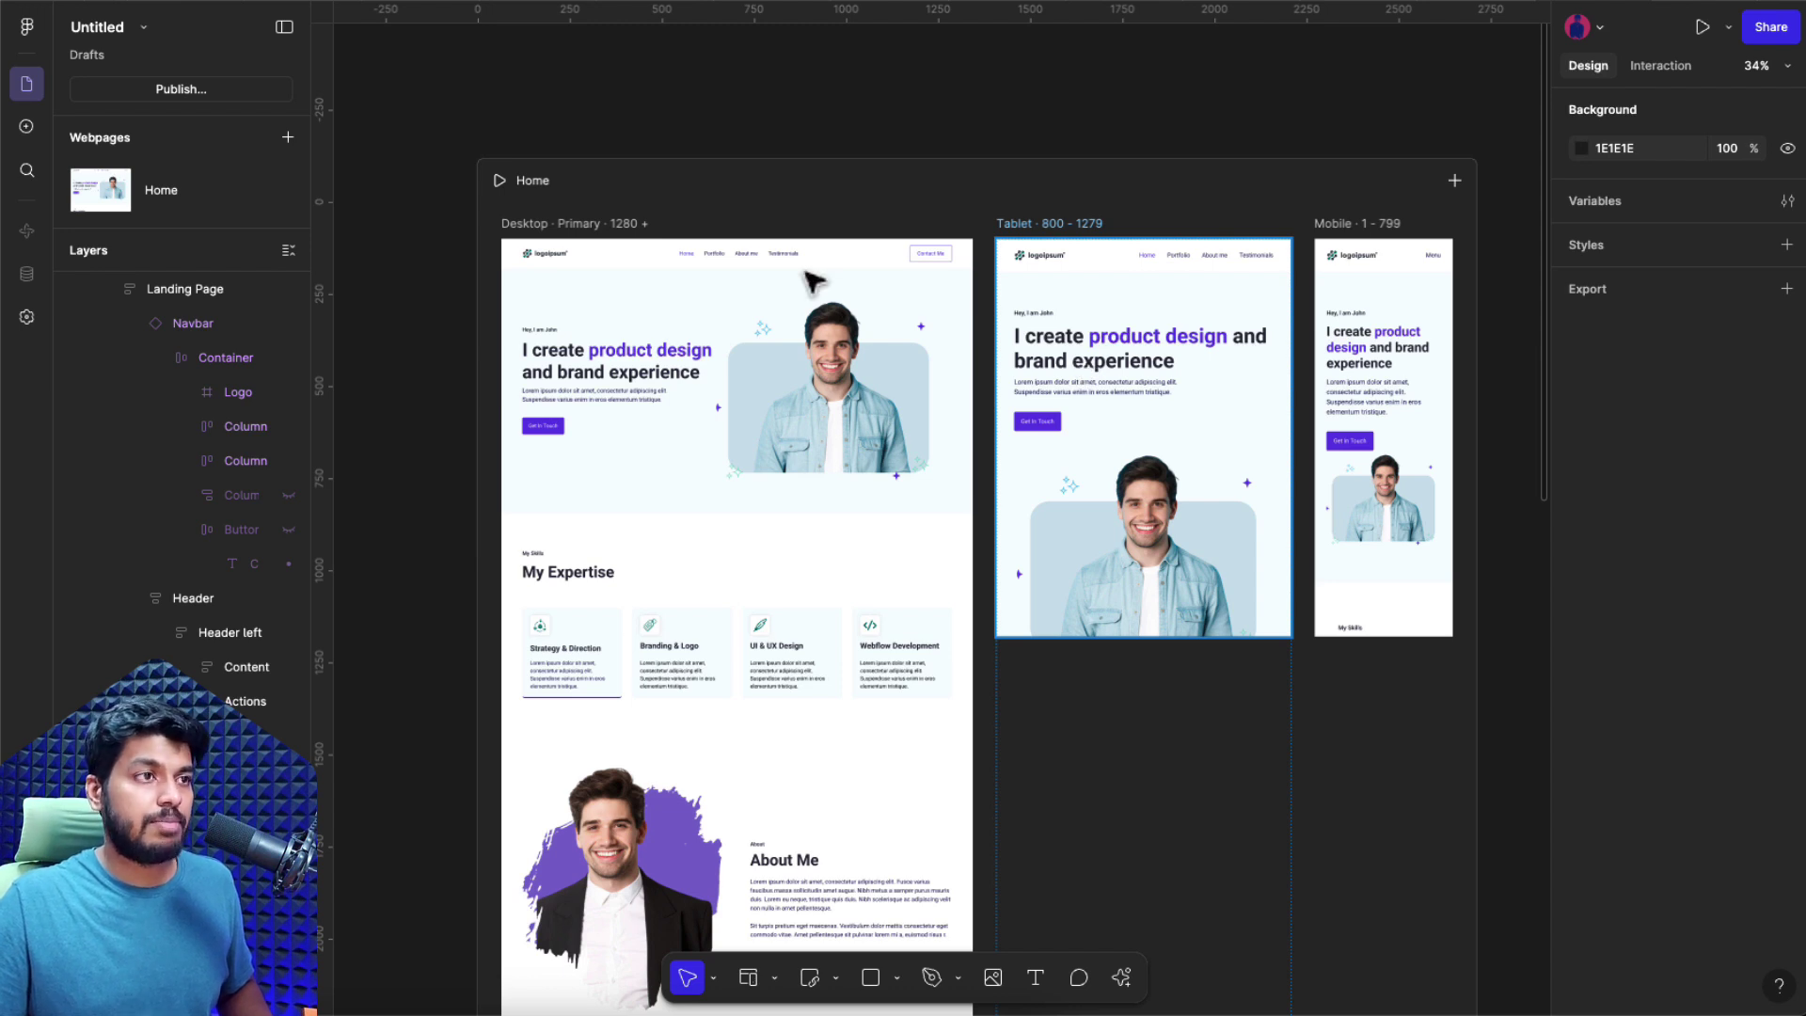
- Preview the Home webpage at a width of 1384 and check how the header and navbar behave while scrolling
click(499, 180)
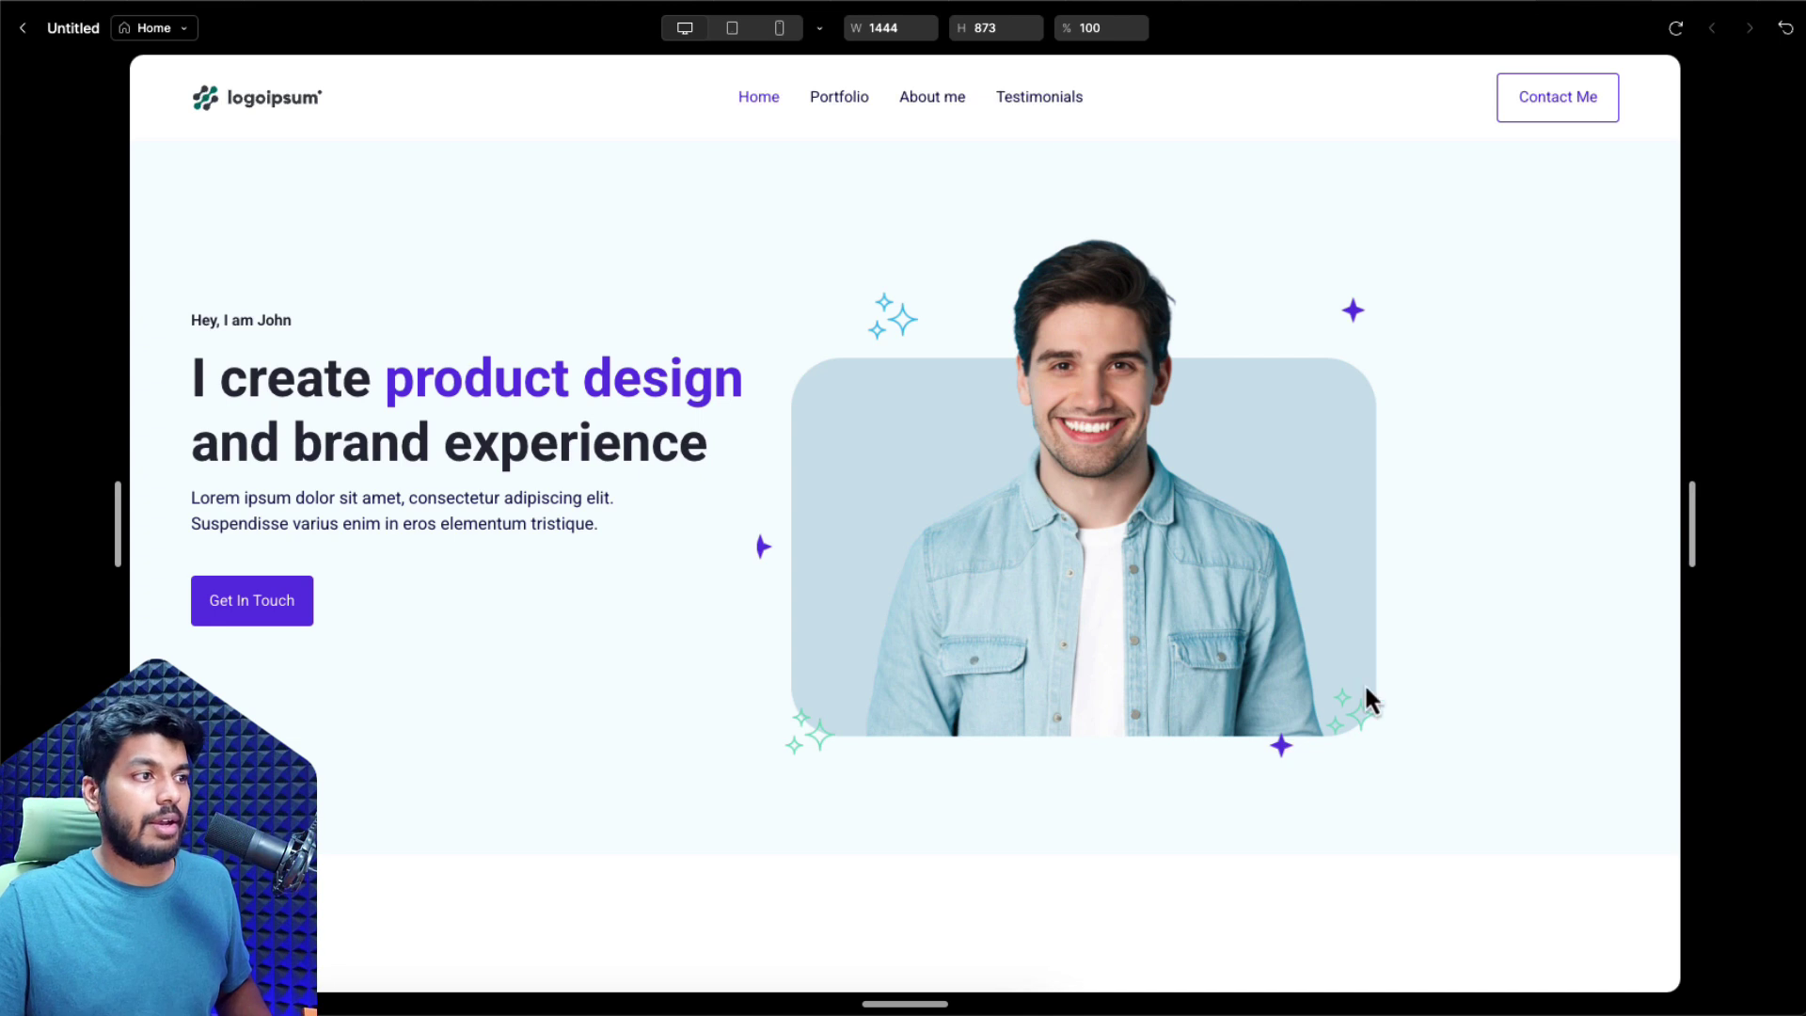
drag(1679, 516, 1648, 415)
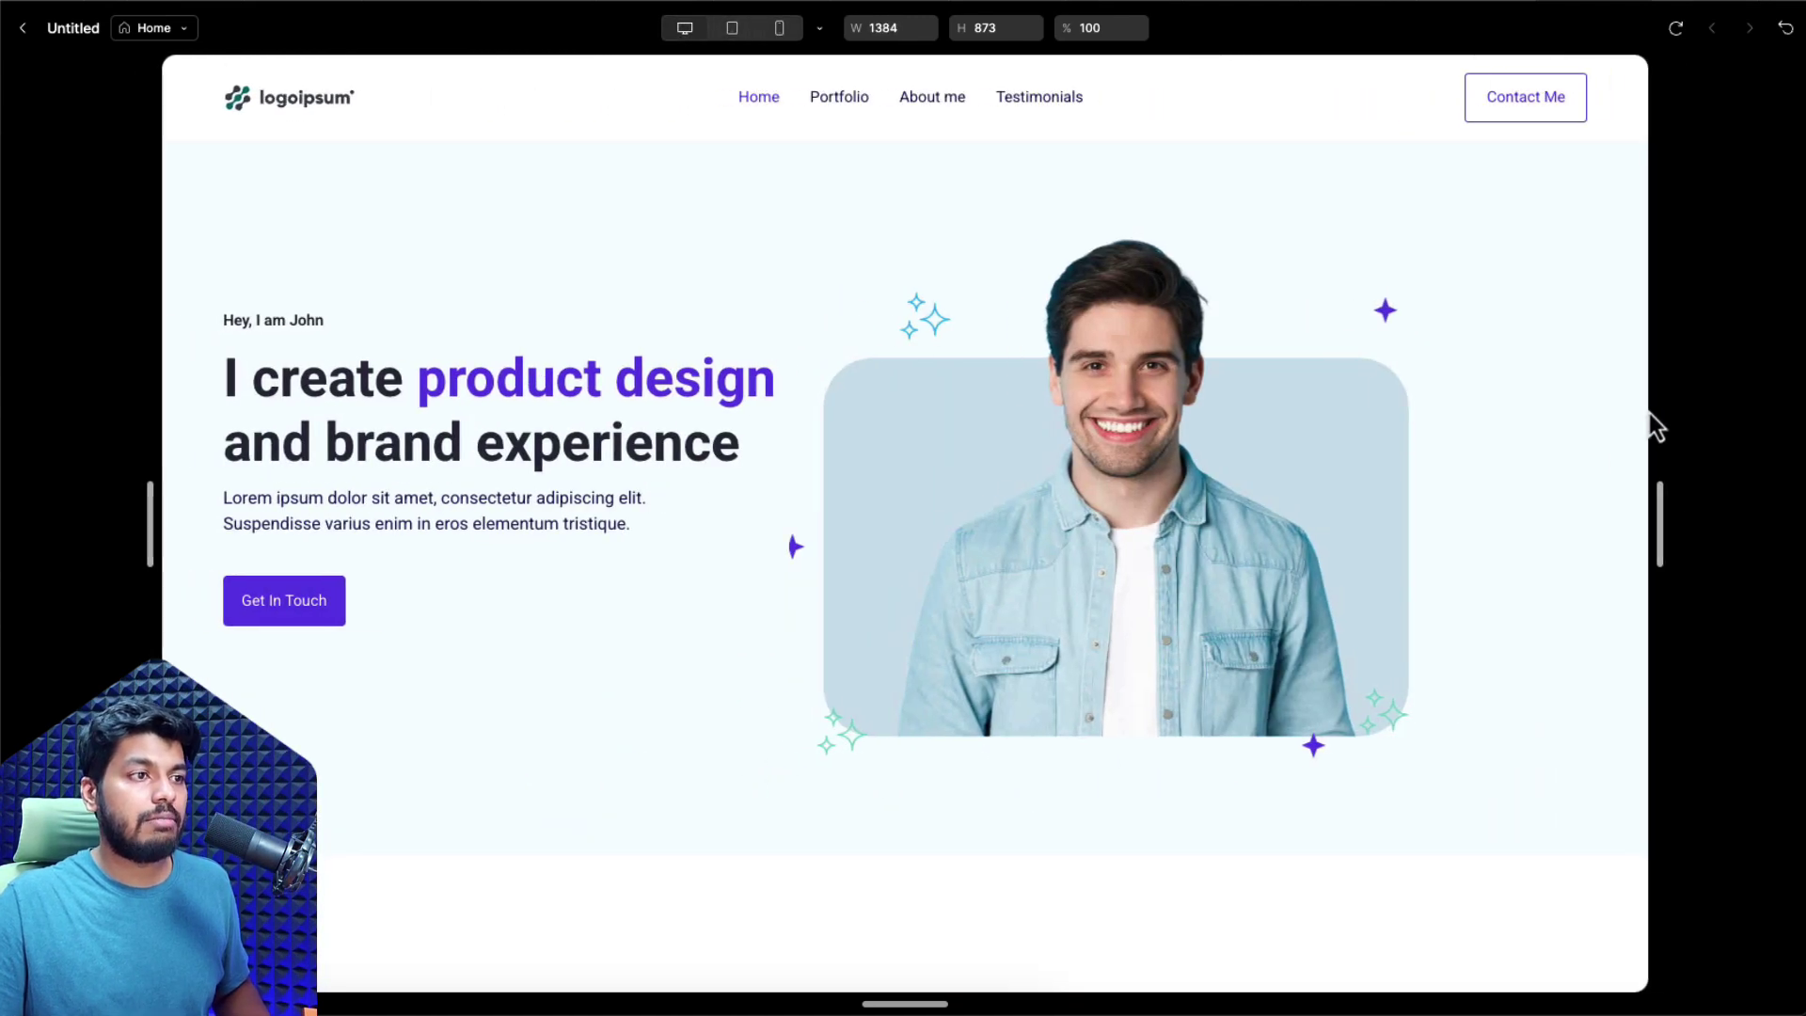
scroll(1257, 630, down, 1)
scroll(1257, 628, up, 1)
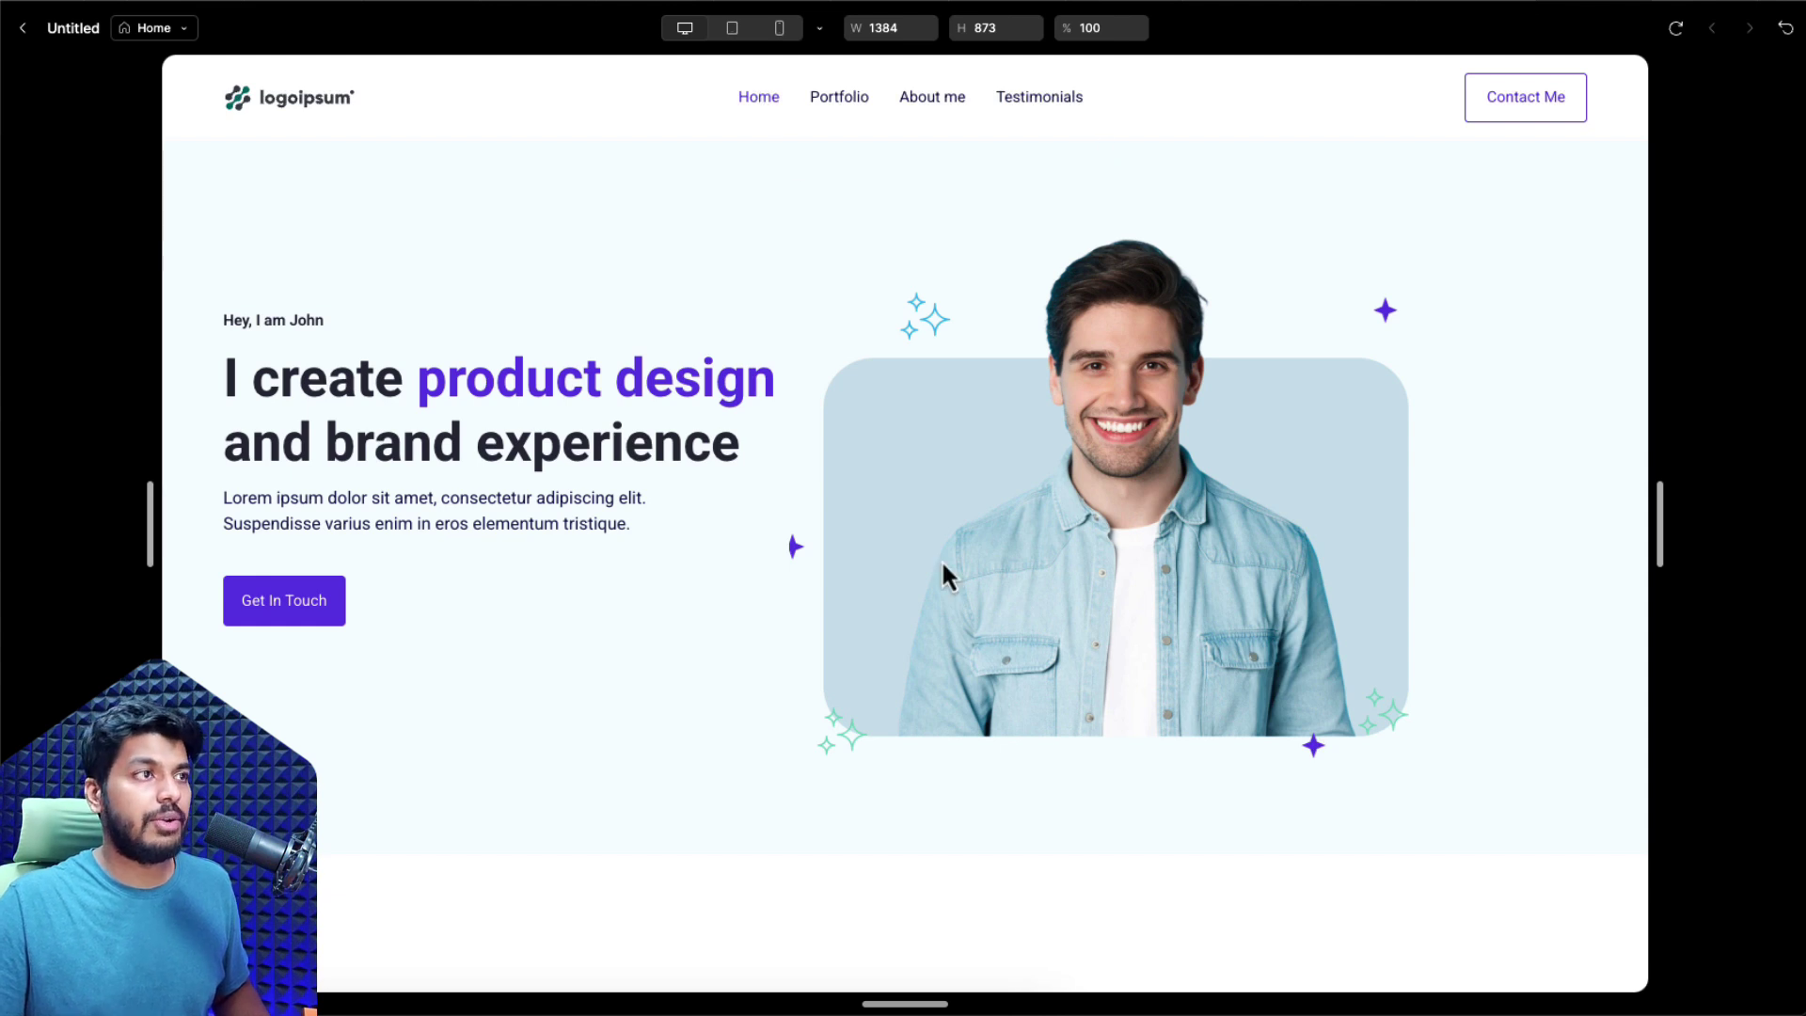
scroll(931, 611, down, 8)
scroll(932, 617, up, 8)
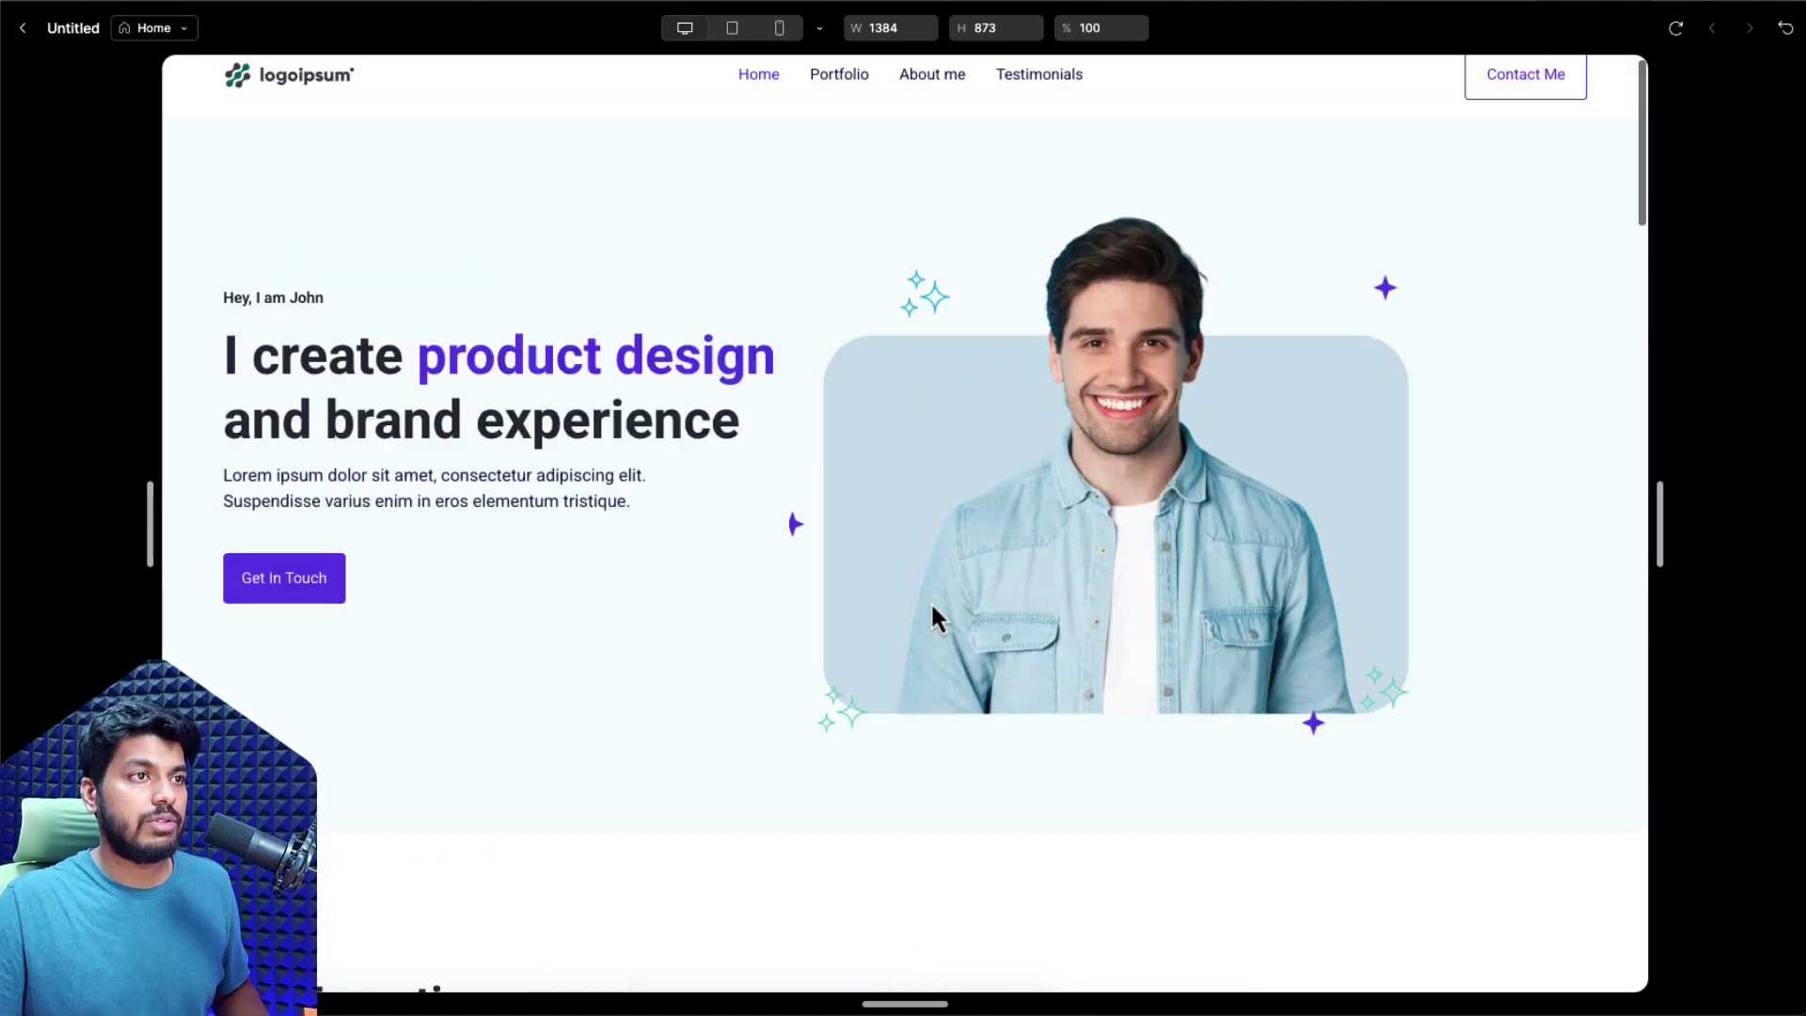
scroll(932, 616, up, 1)
click(23, 33)
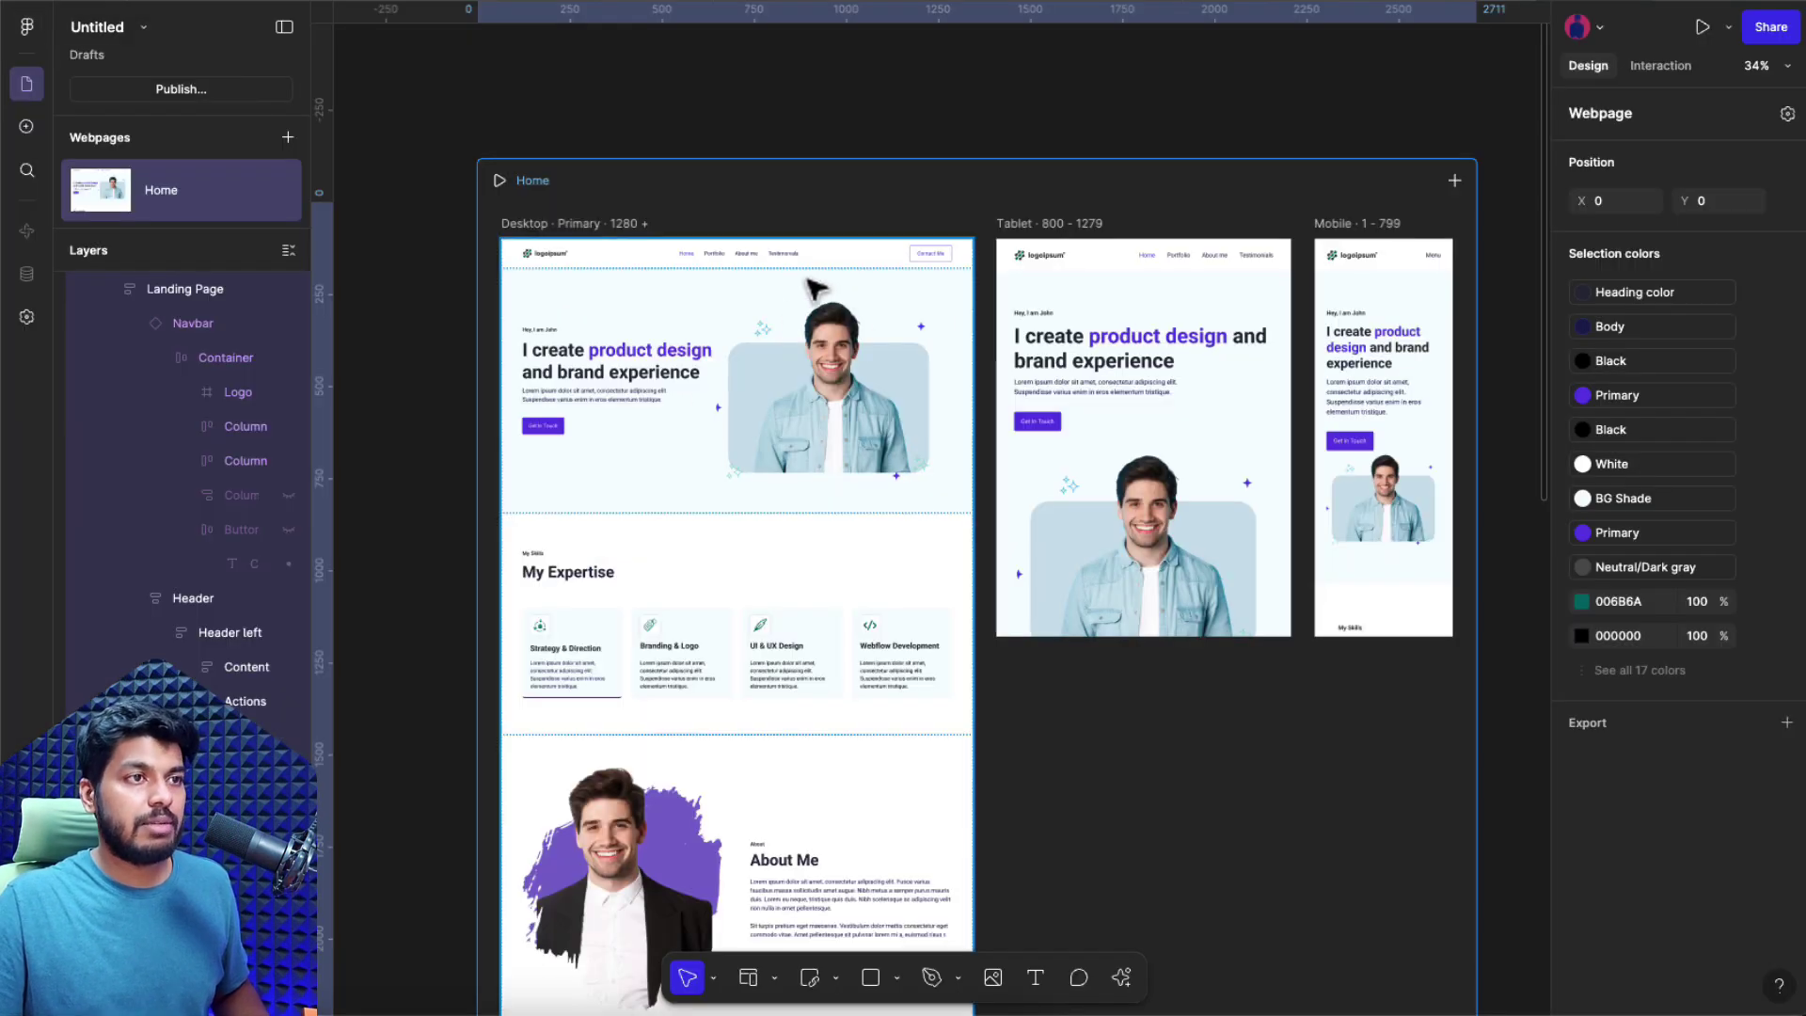
- Set the position of the Navbar in the Desktop breakpoint to Sticky
scroll(766, 258, up, 5)
click(777, 261)
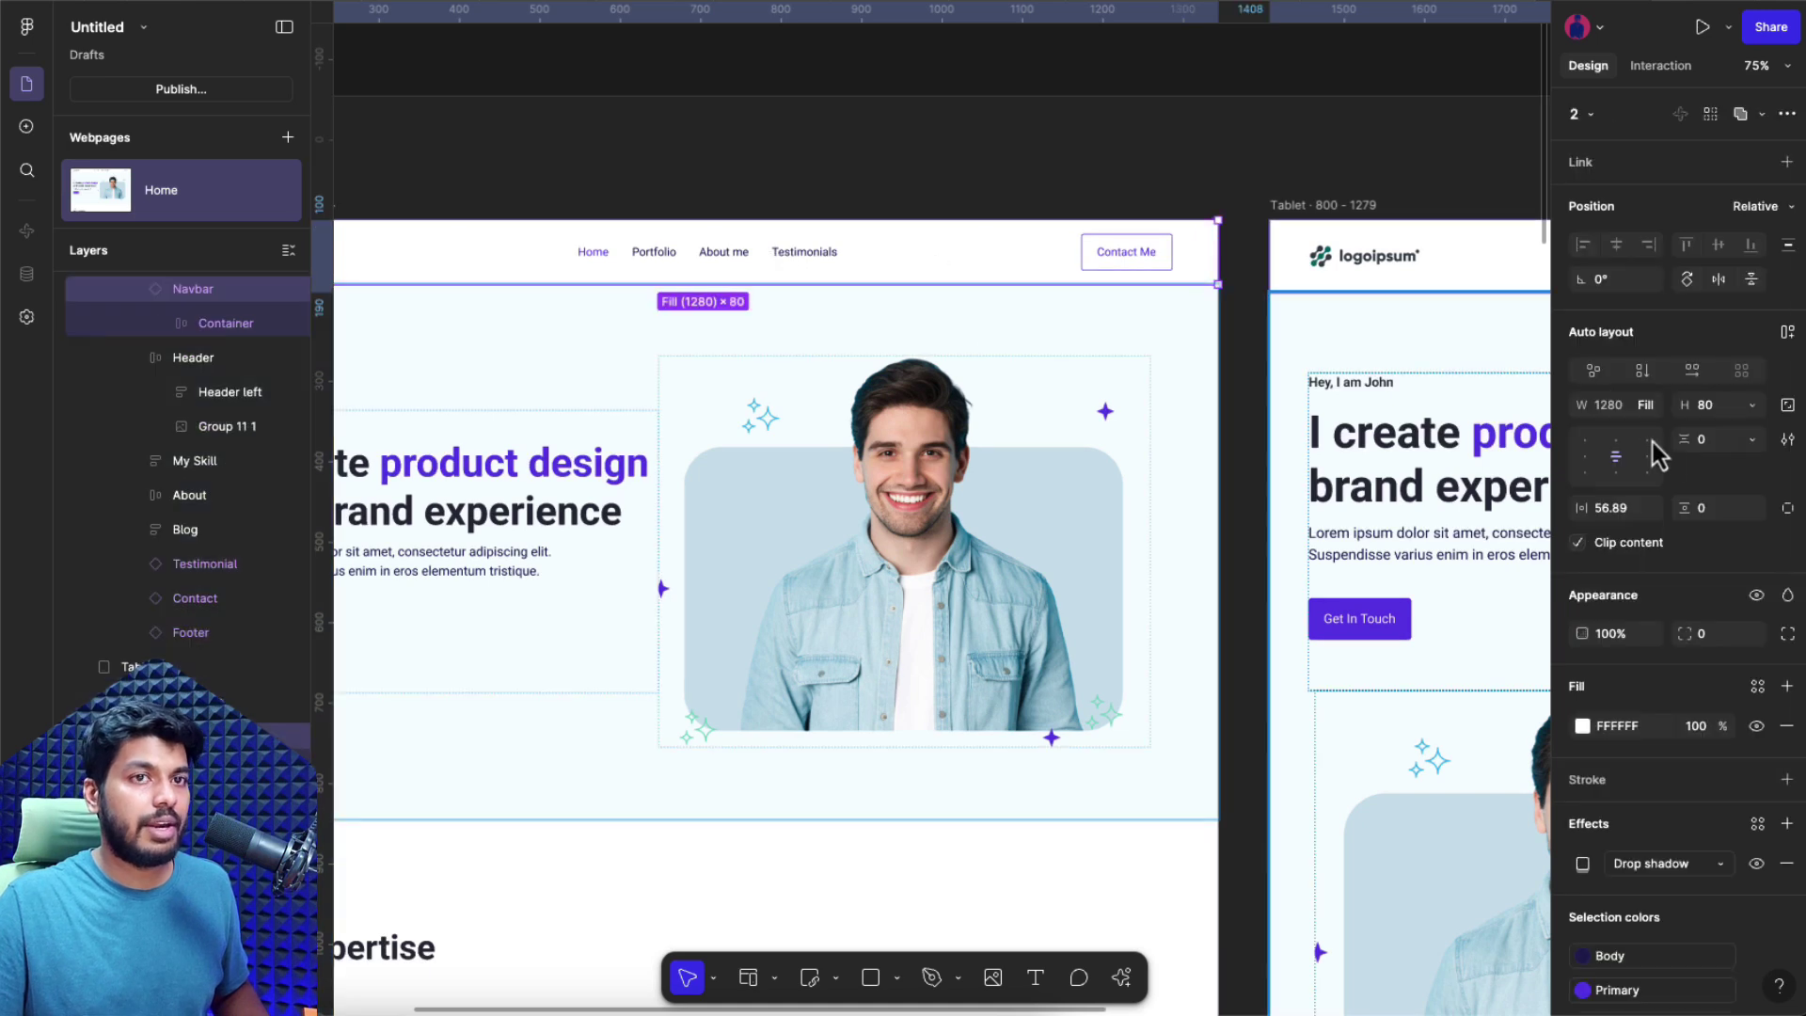
click(1767, 208)
click(1762, 287)
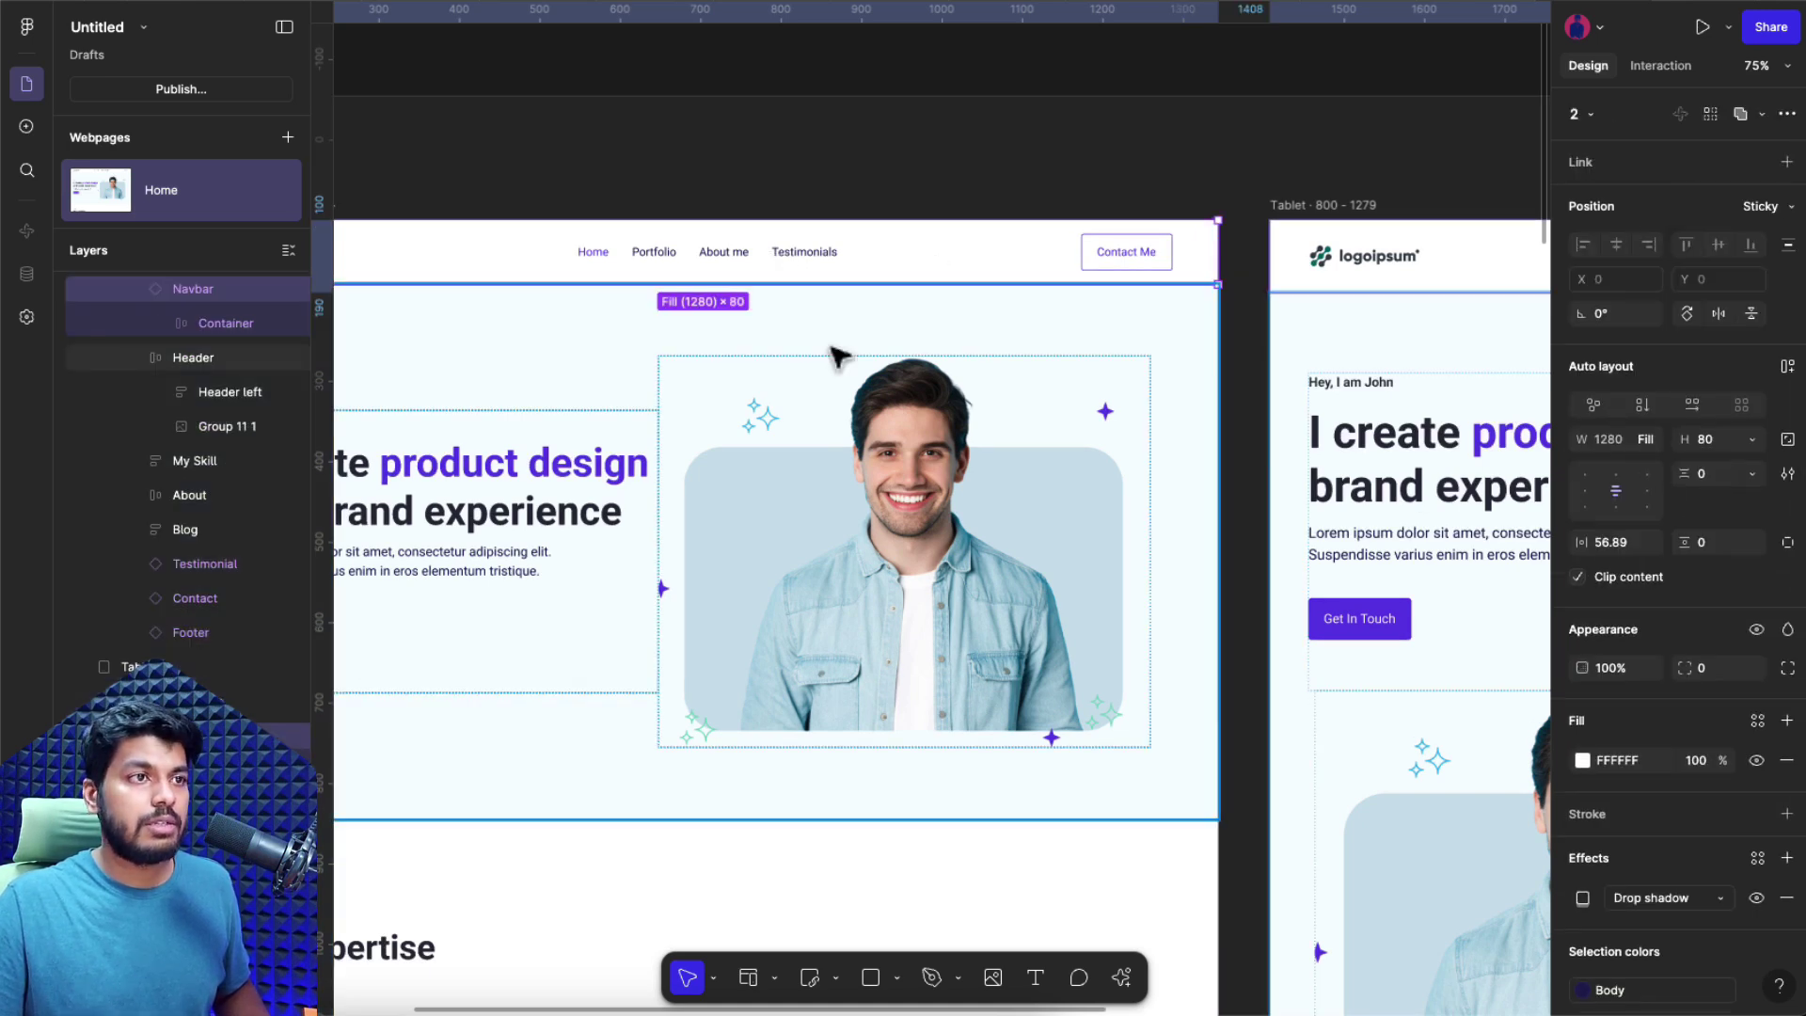
scroll(840, 348, down, 5)
click(929, 111)
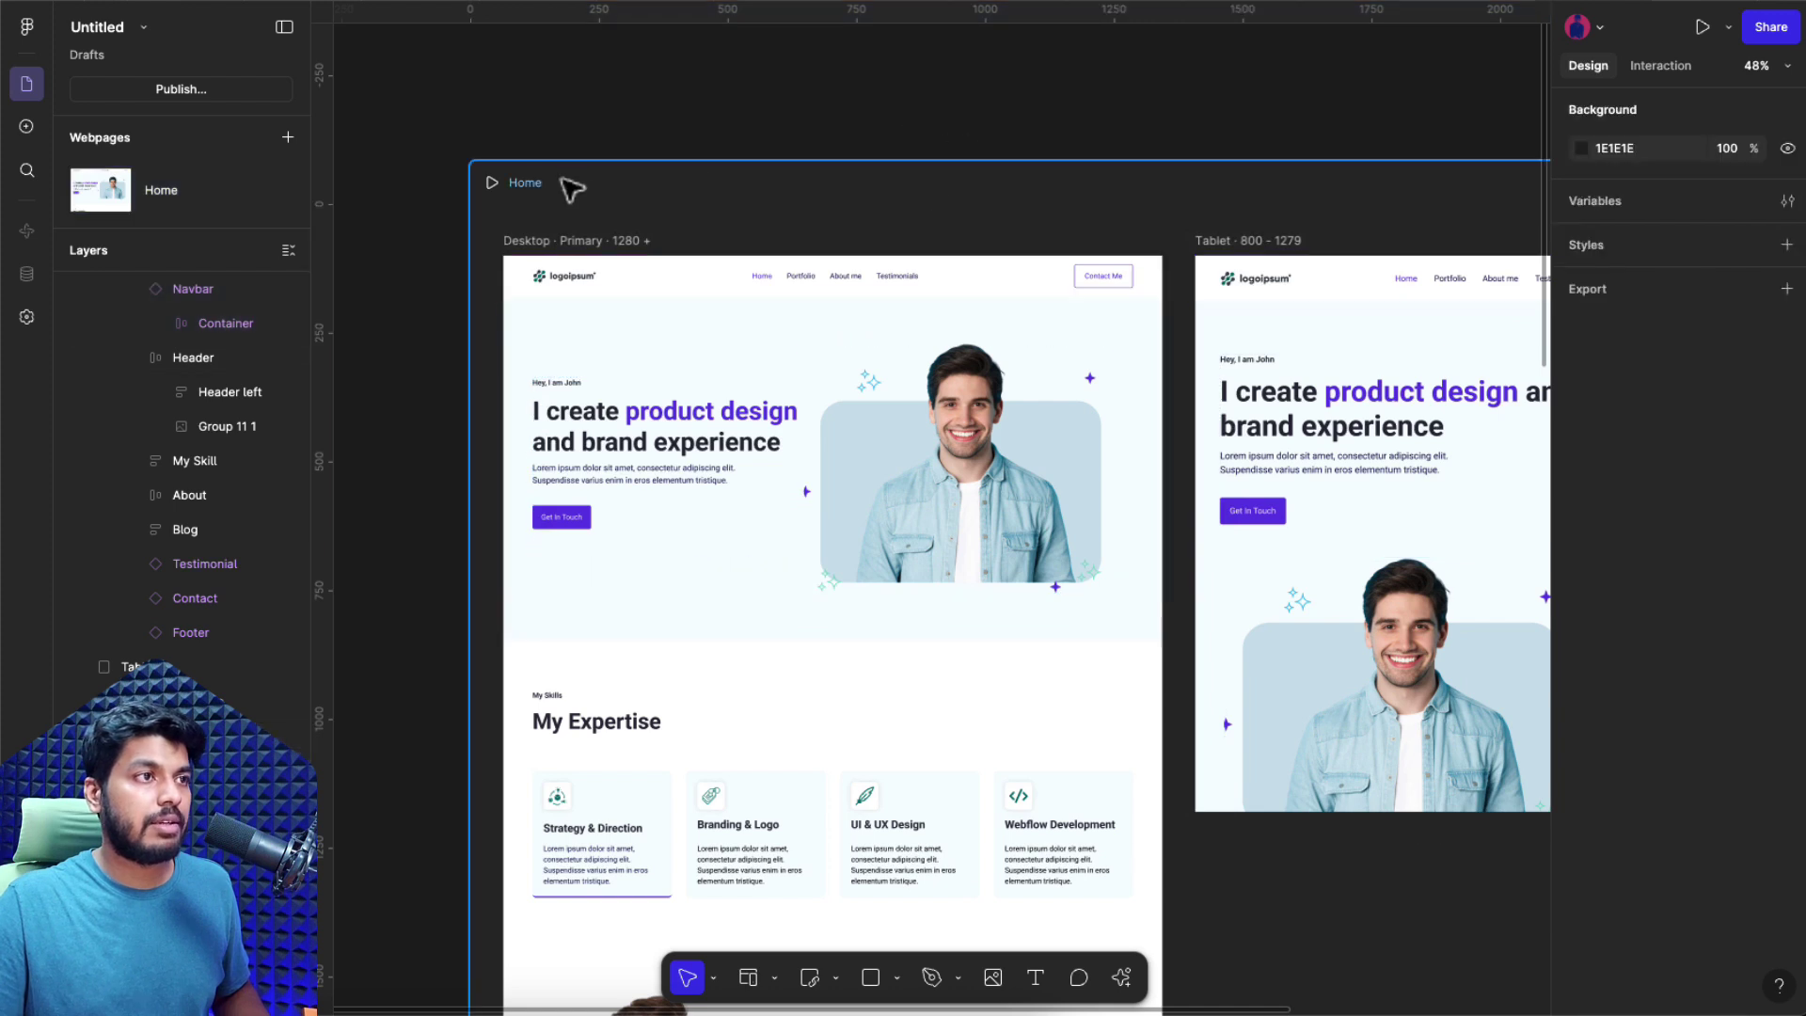
- Preview the Home webpage and check whether the sticky navbar stays above the sections while scrolling
click(492, 183)
scroll(697, 549, down, 5)
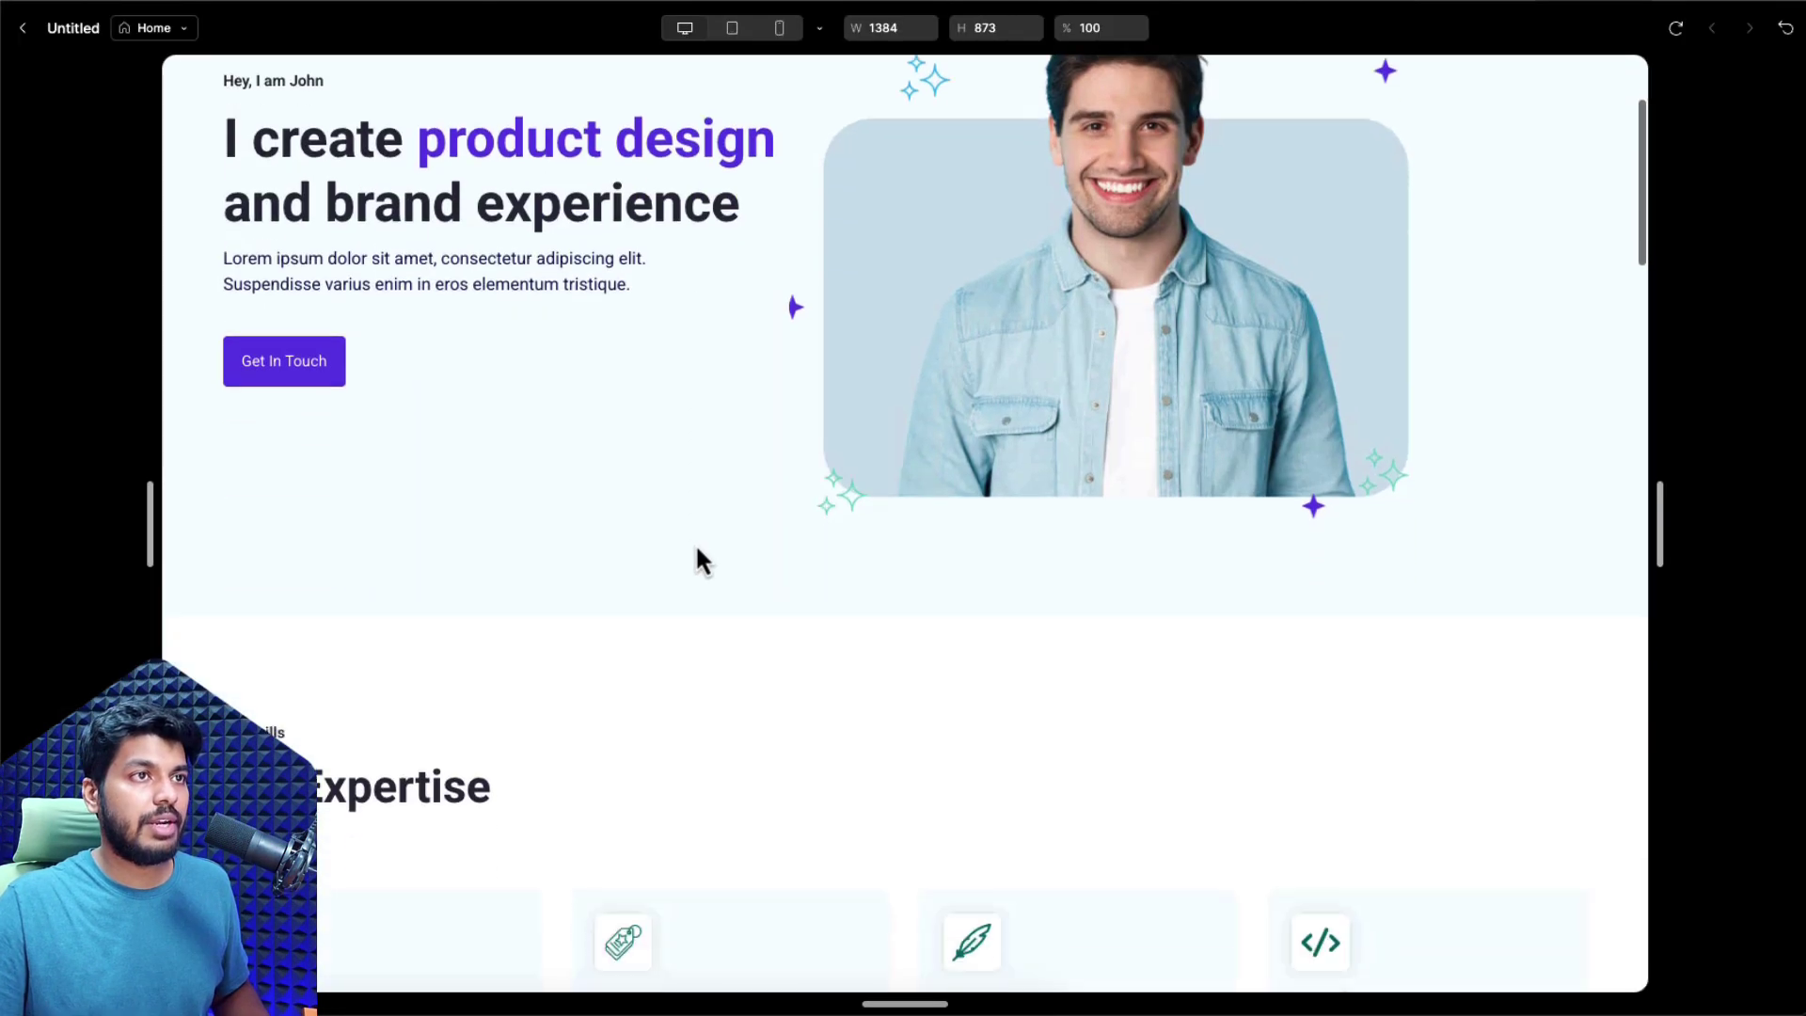
scroll(697, 549, up, 5)
scroll(697, 562, down, 8)
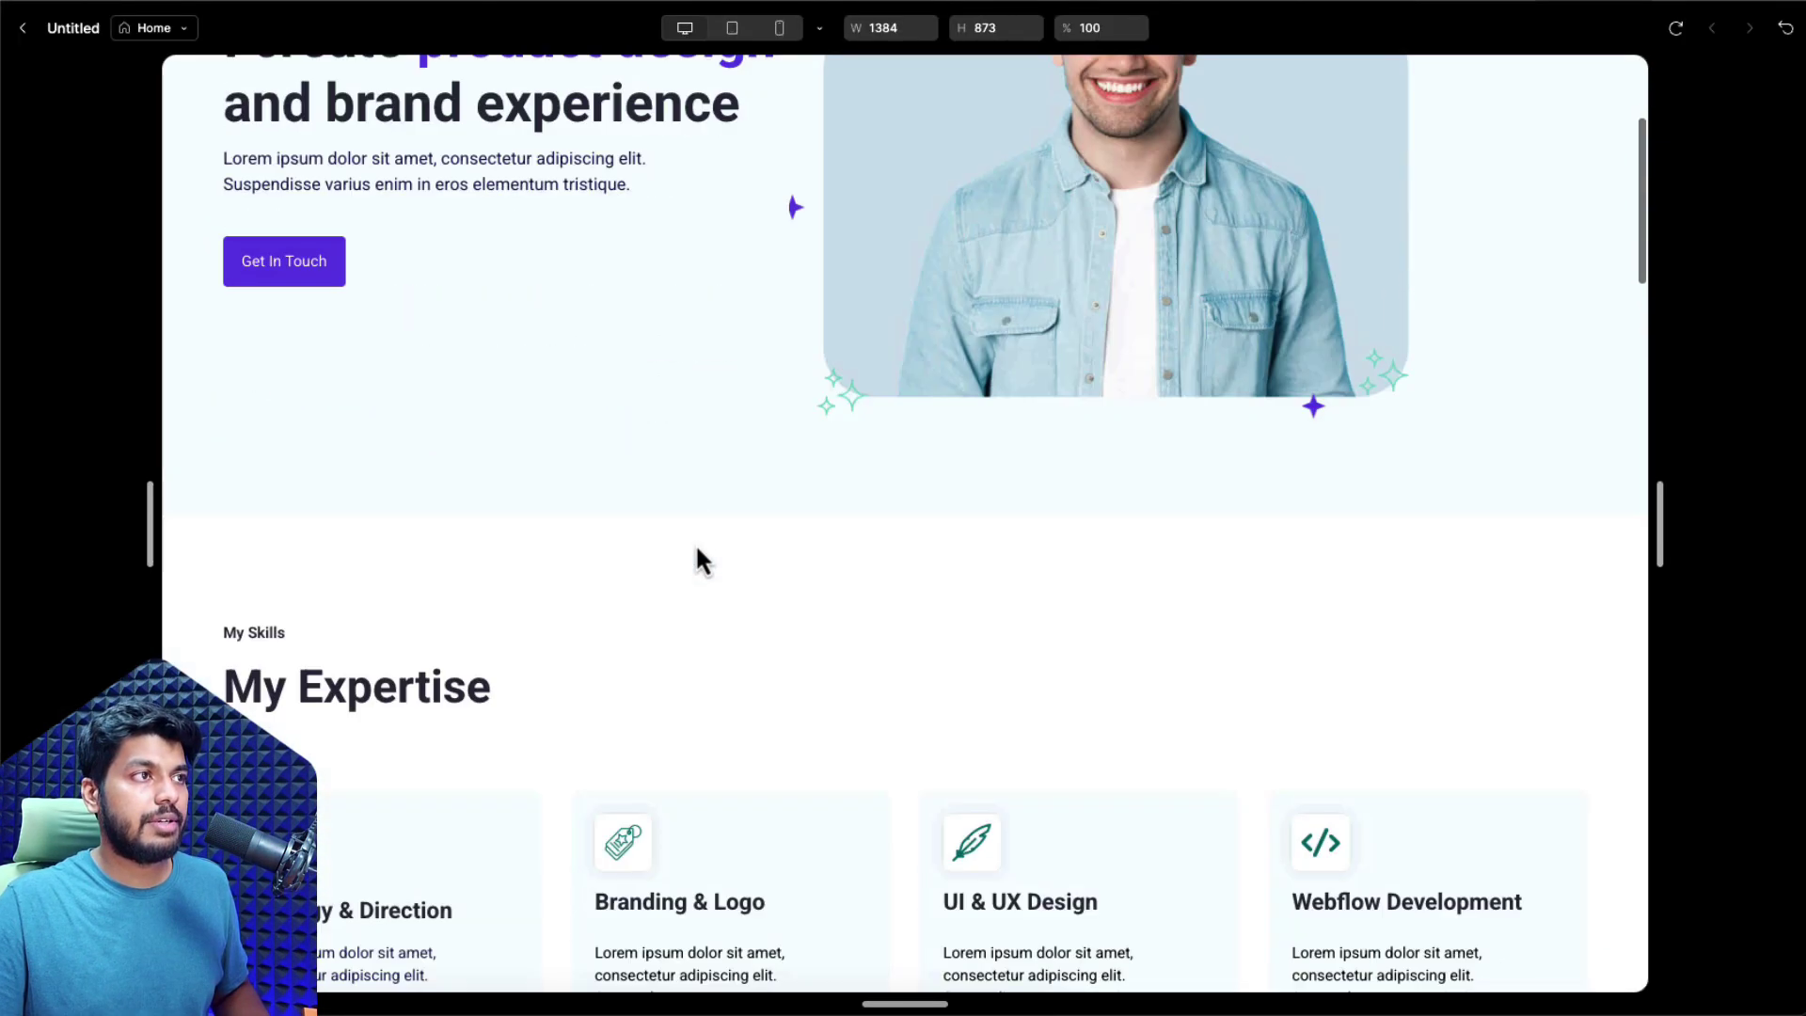
scroll(697, 562, up, 3)
scroll(689, 406, down, 5)
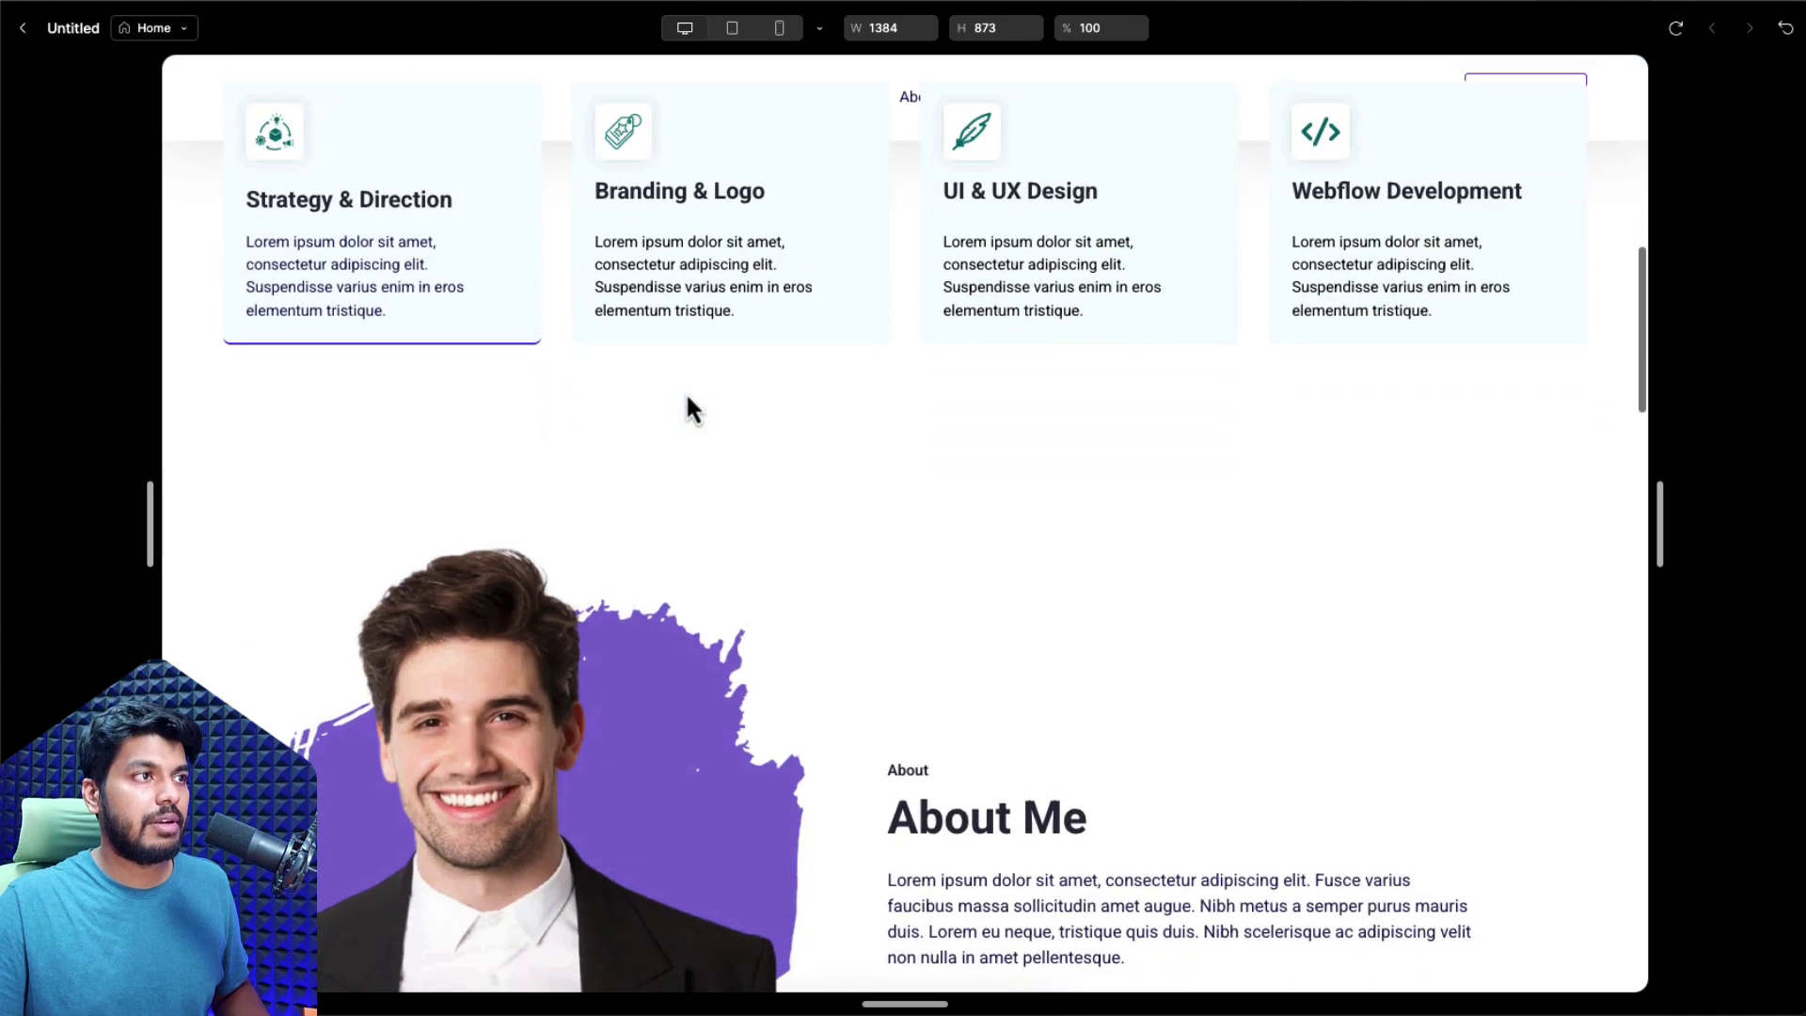
scroll(693, 404, up, 10)
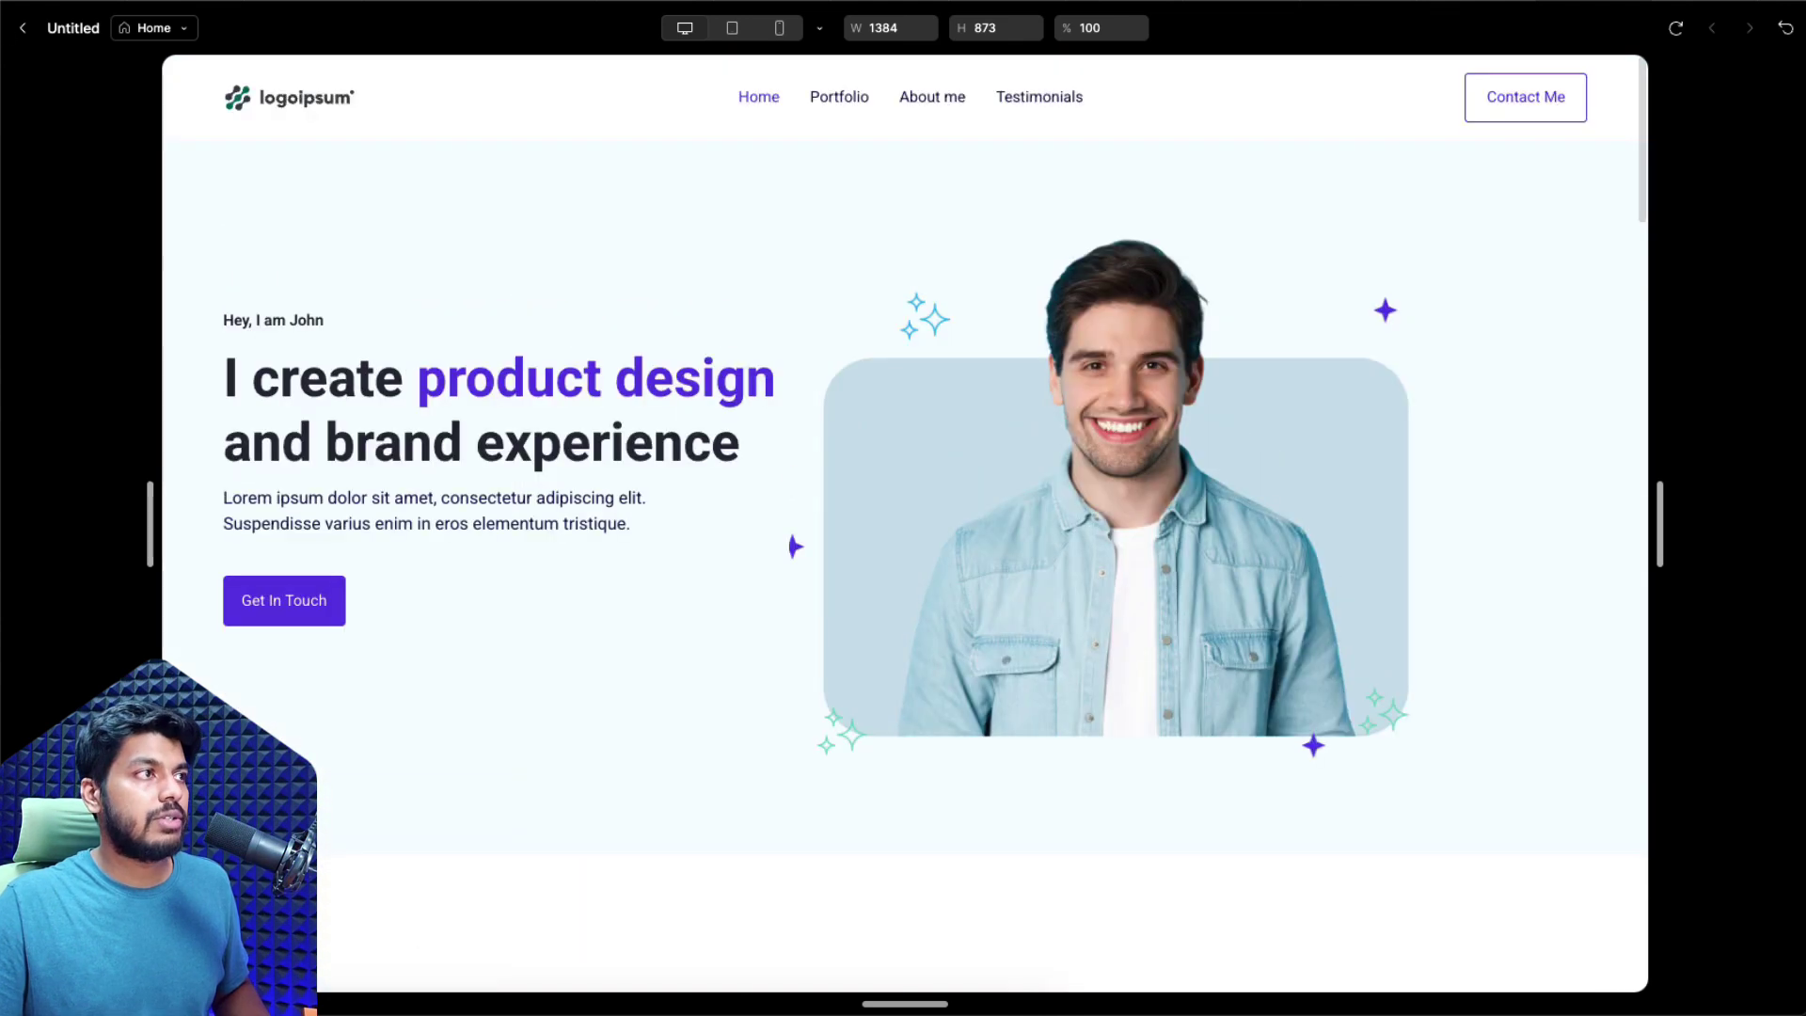
click(22, 28)
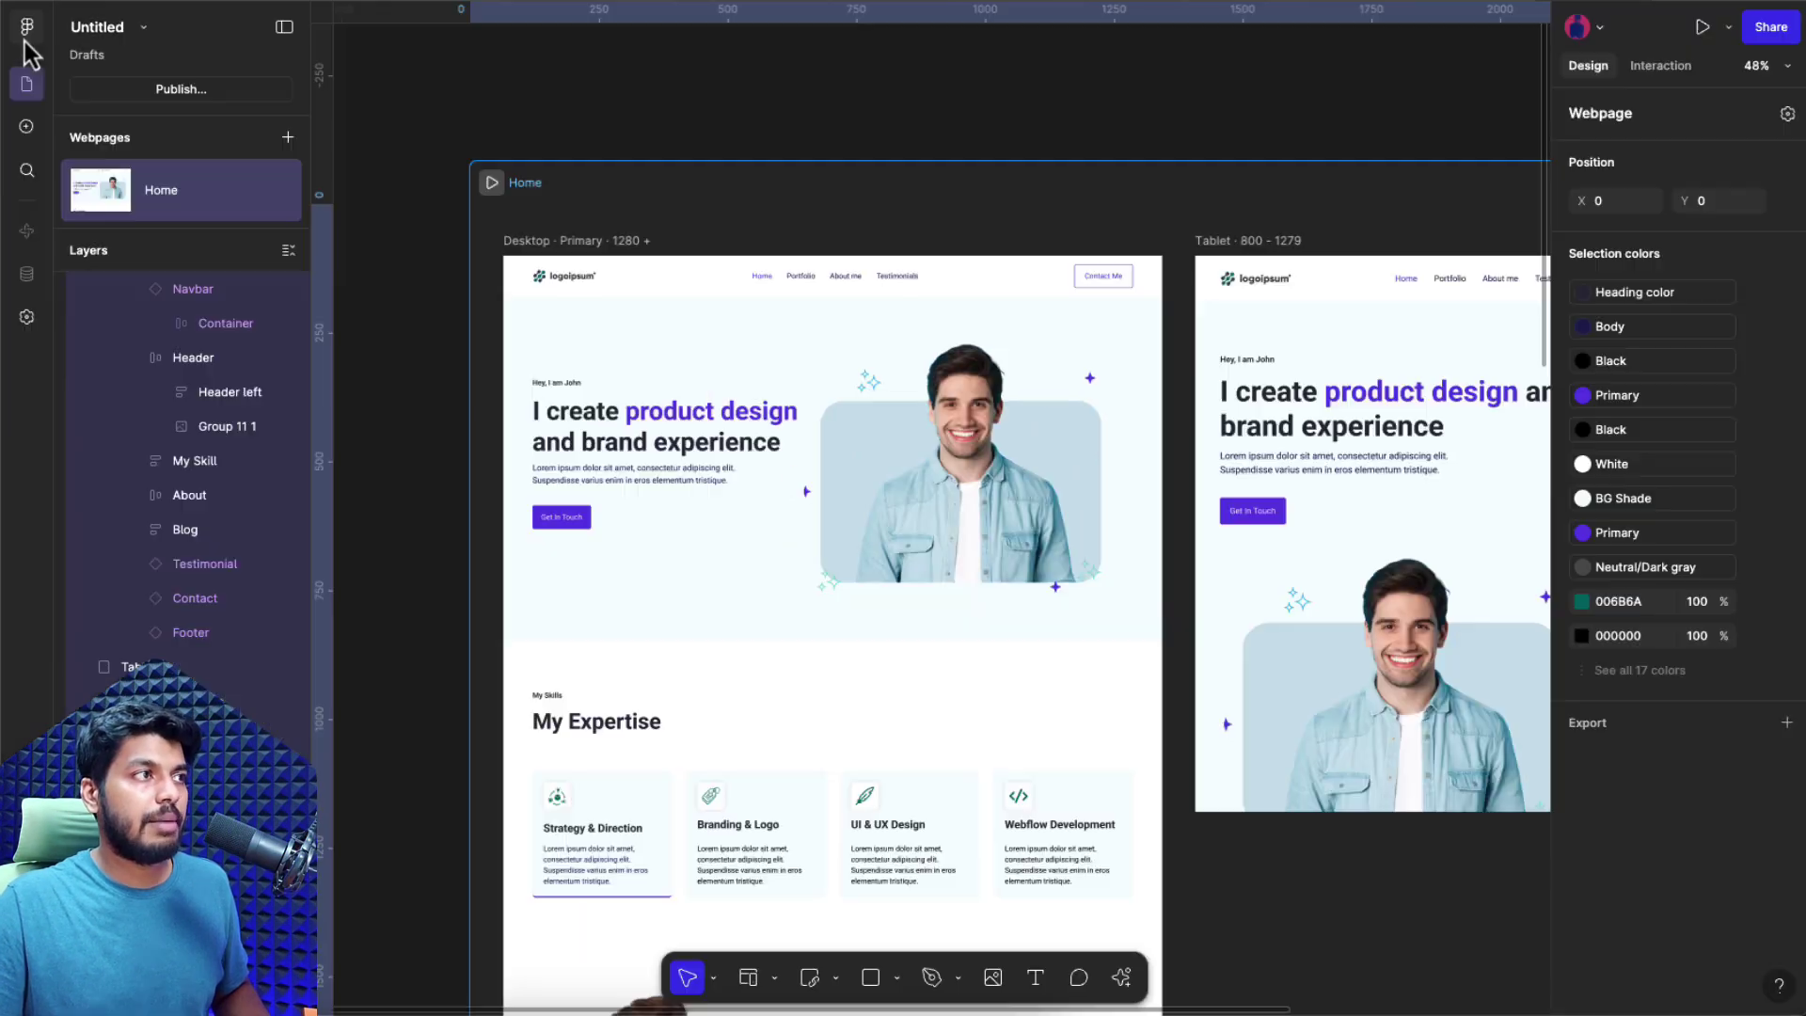
- Set the canvas stacking of the Landing Page frame in the Desktop breakpoint to First on top
click(605, 326)
scroll(230, 386, up, 1)
click(214, 387)
click(160, 363)
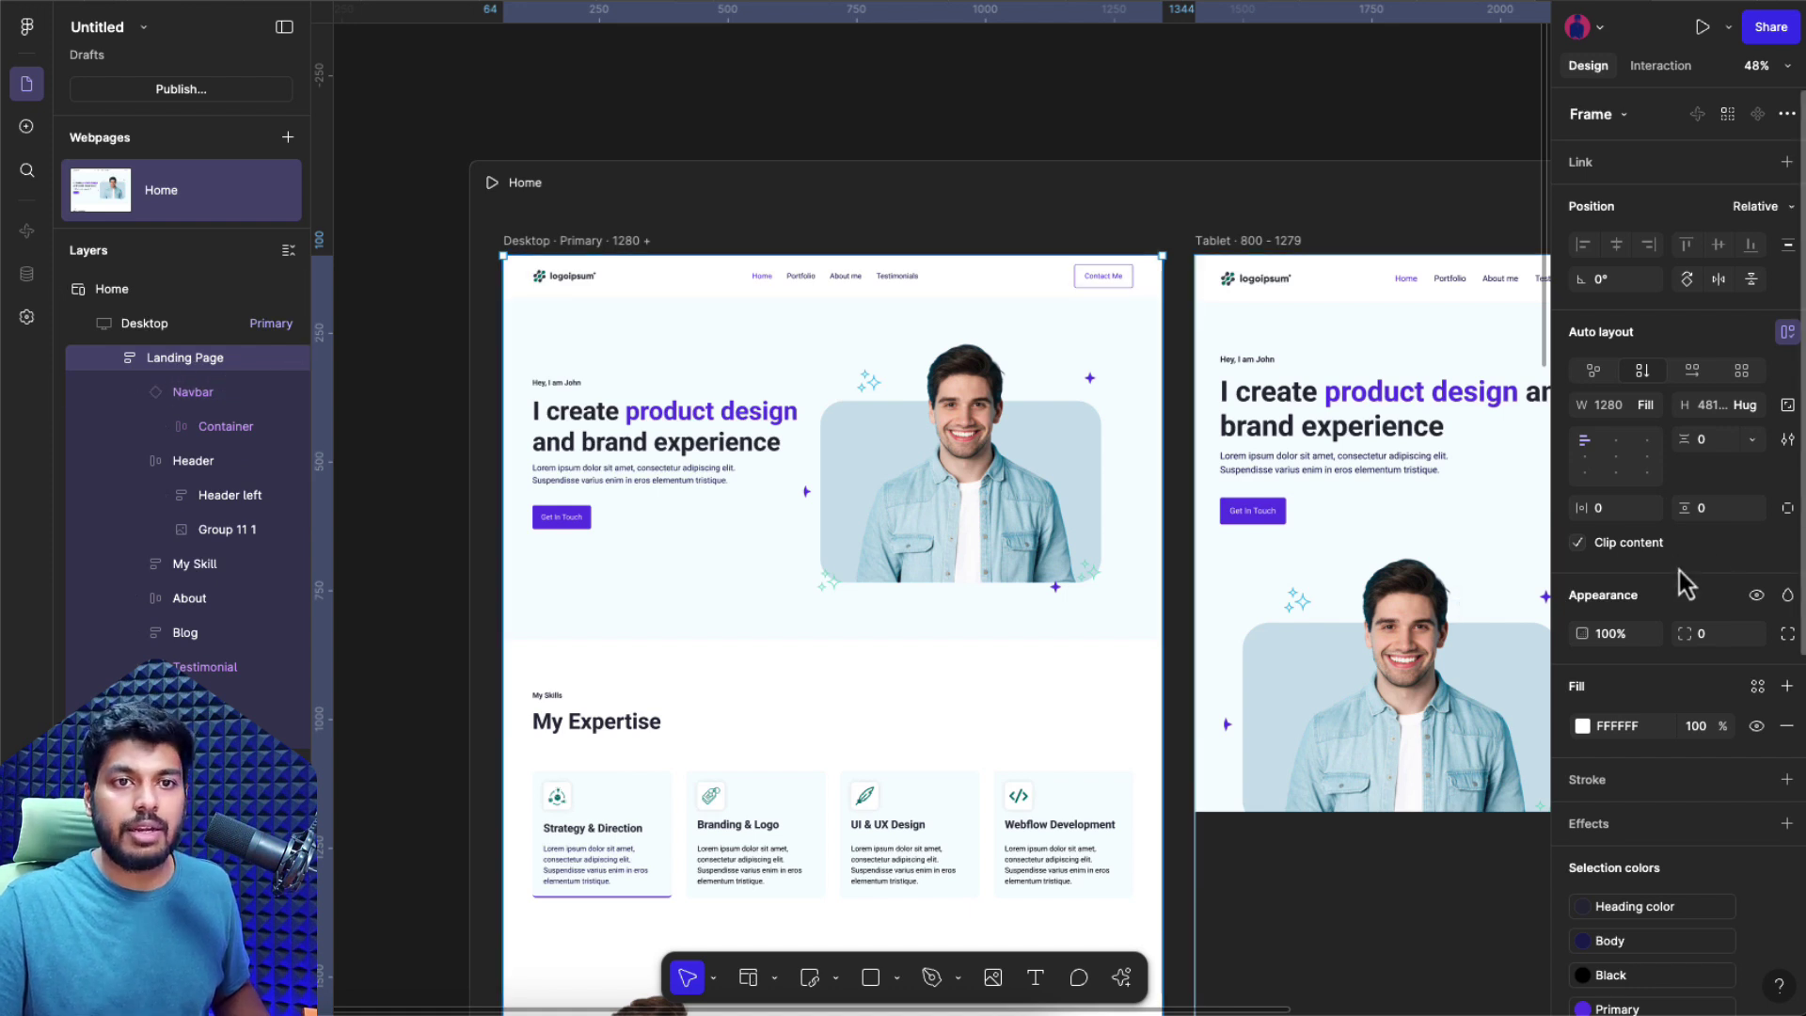
click(1786, 441)
click(1461, 661)
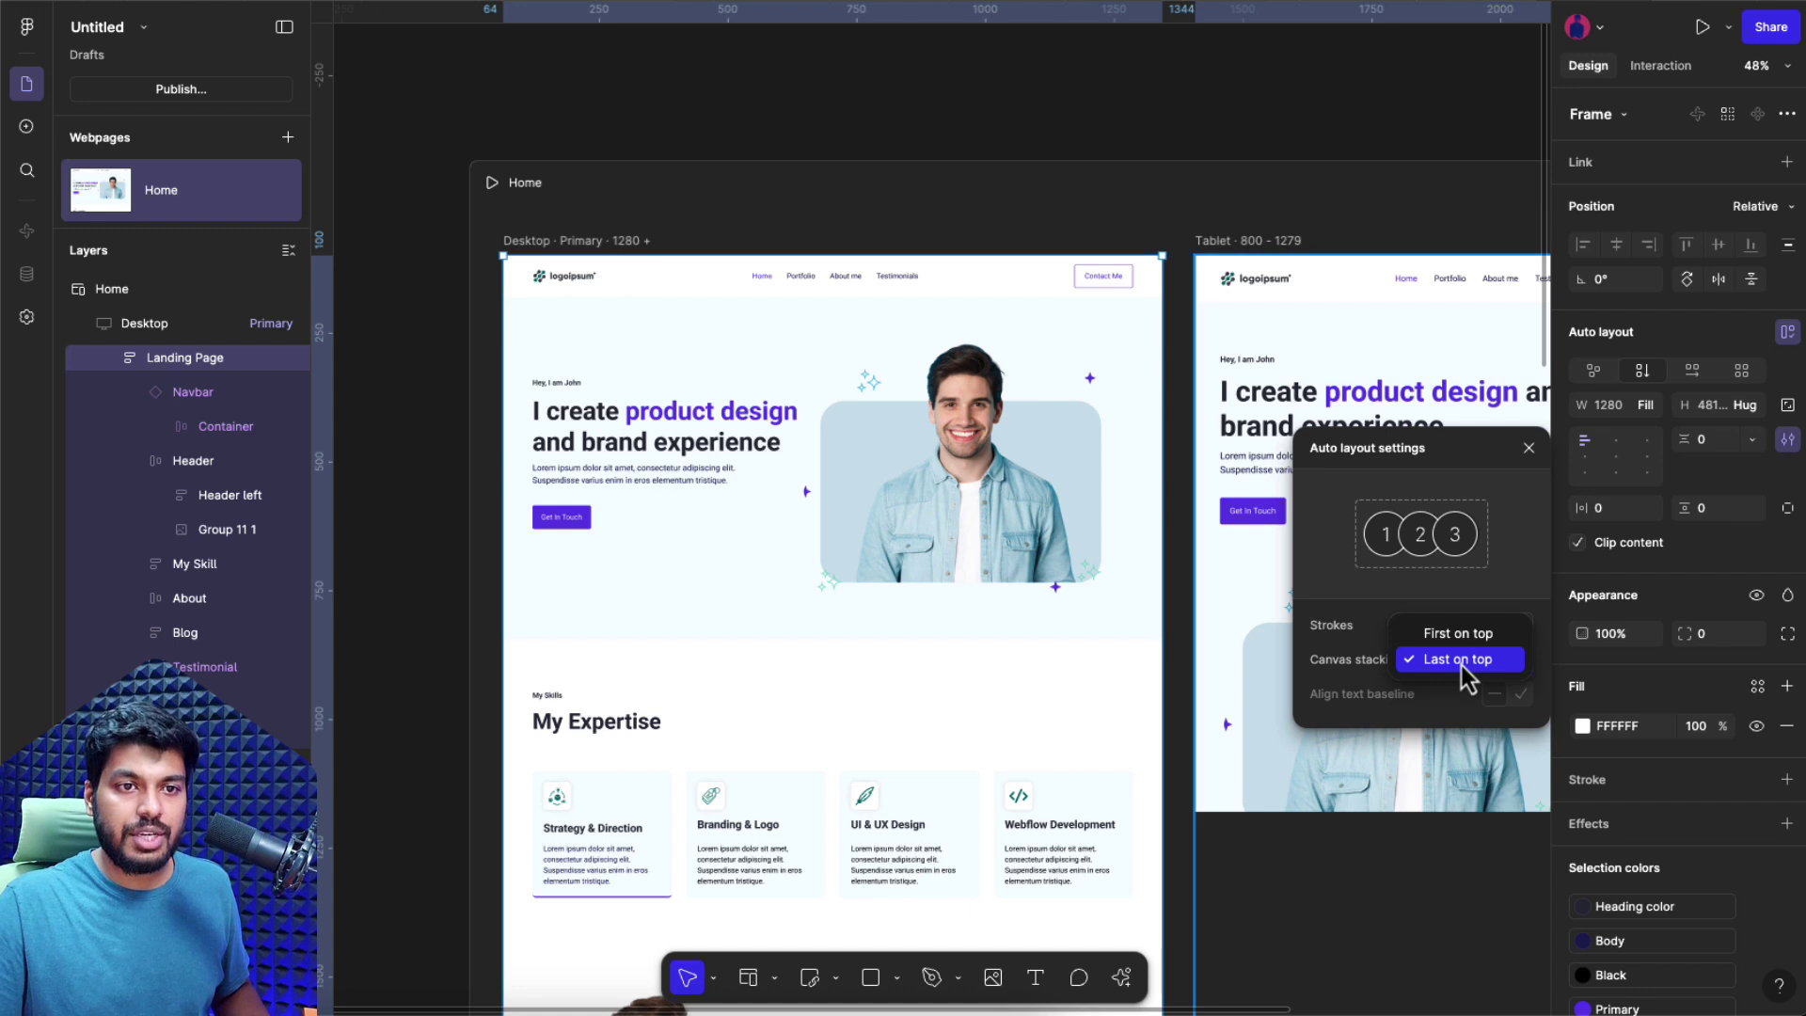
click(1475, 636)
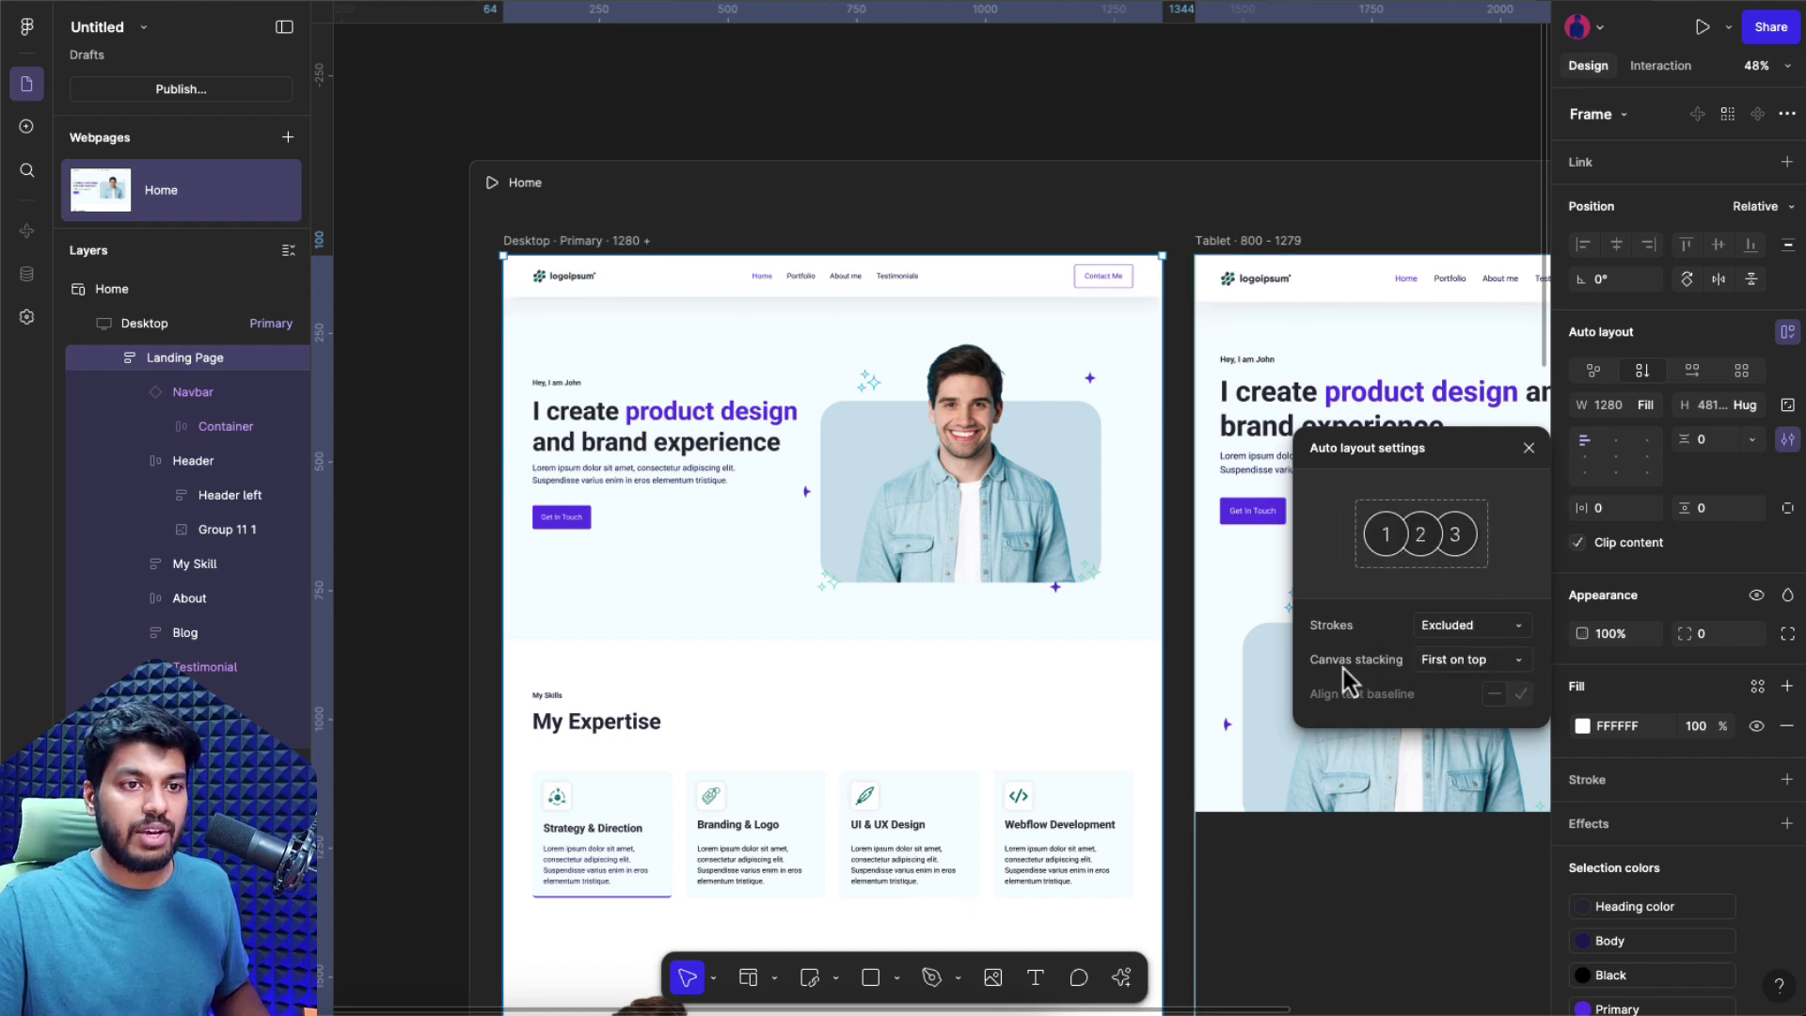
- Preview the Home webpage and check whether the sticky navbar stays above the sections while scrolling and resizing the preview width
click(491, 183)
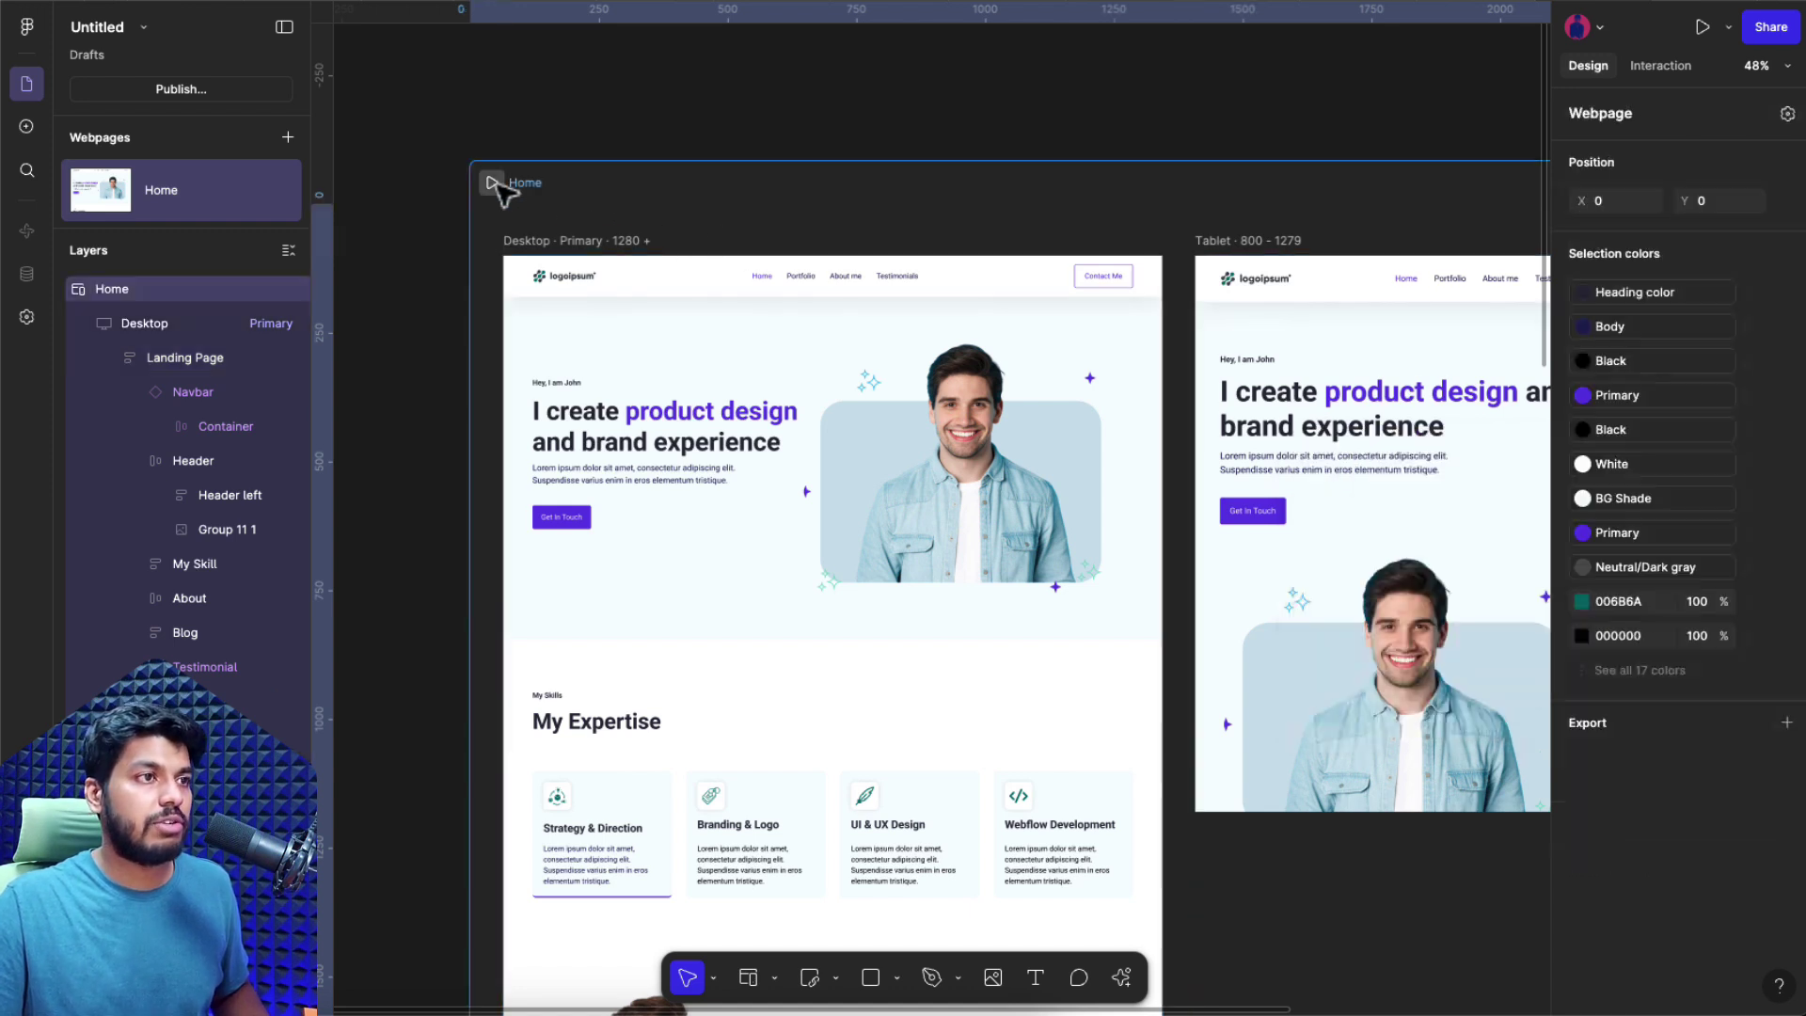
scroll(901, 509, down, 15)
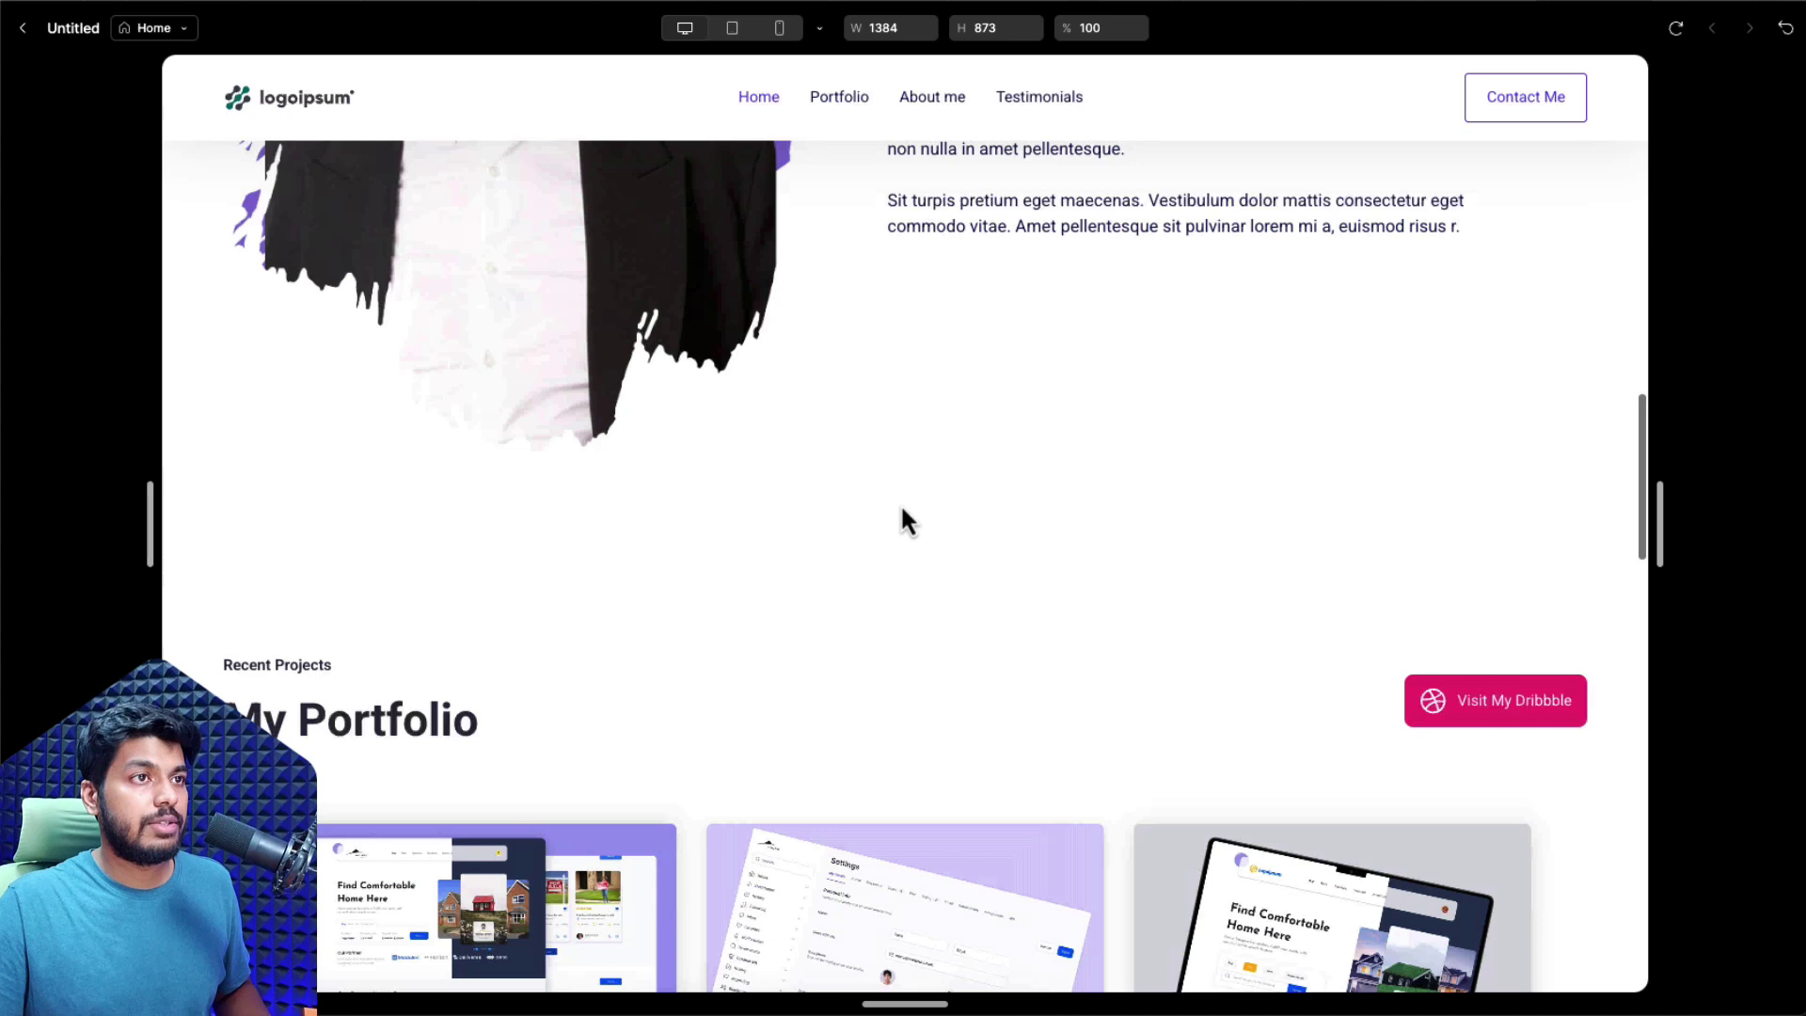
scroll(901, 509, up, 10)
scroll(901, 514, up, 5)
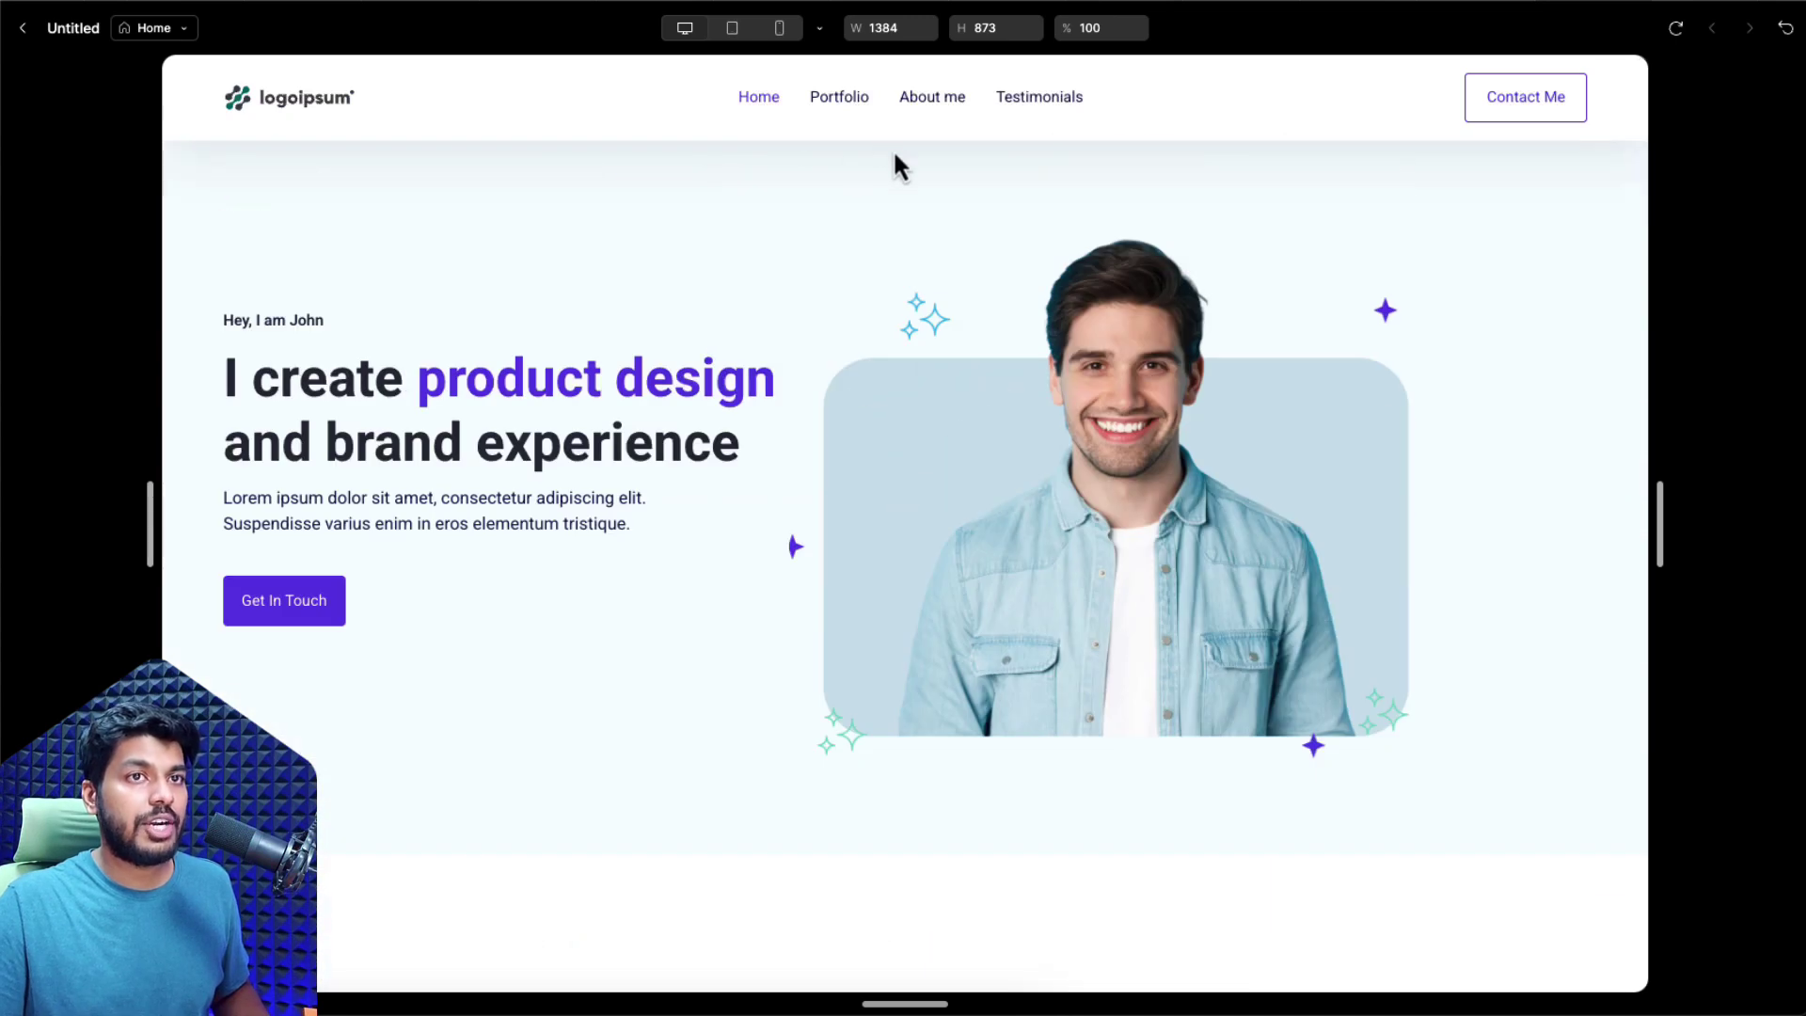
scroll(784, 400, down, 2)
scroll(785, 400, down, 10)
scroll(785, 400, up, 3)
scroll(785, 399, up, 8)
scroll(1402, 488, down, 3)
drag(1658, 527, 1287, 433)
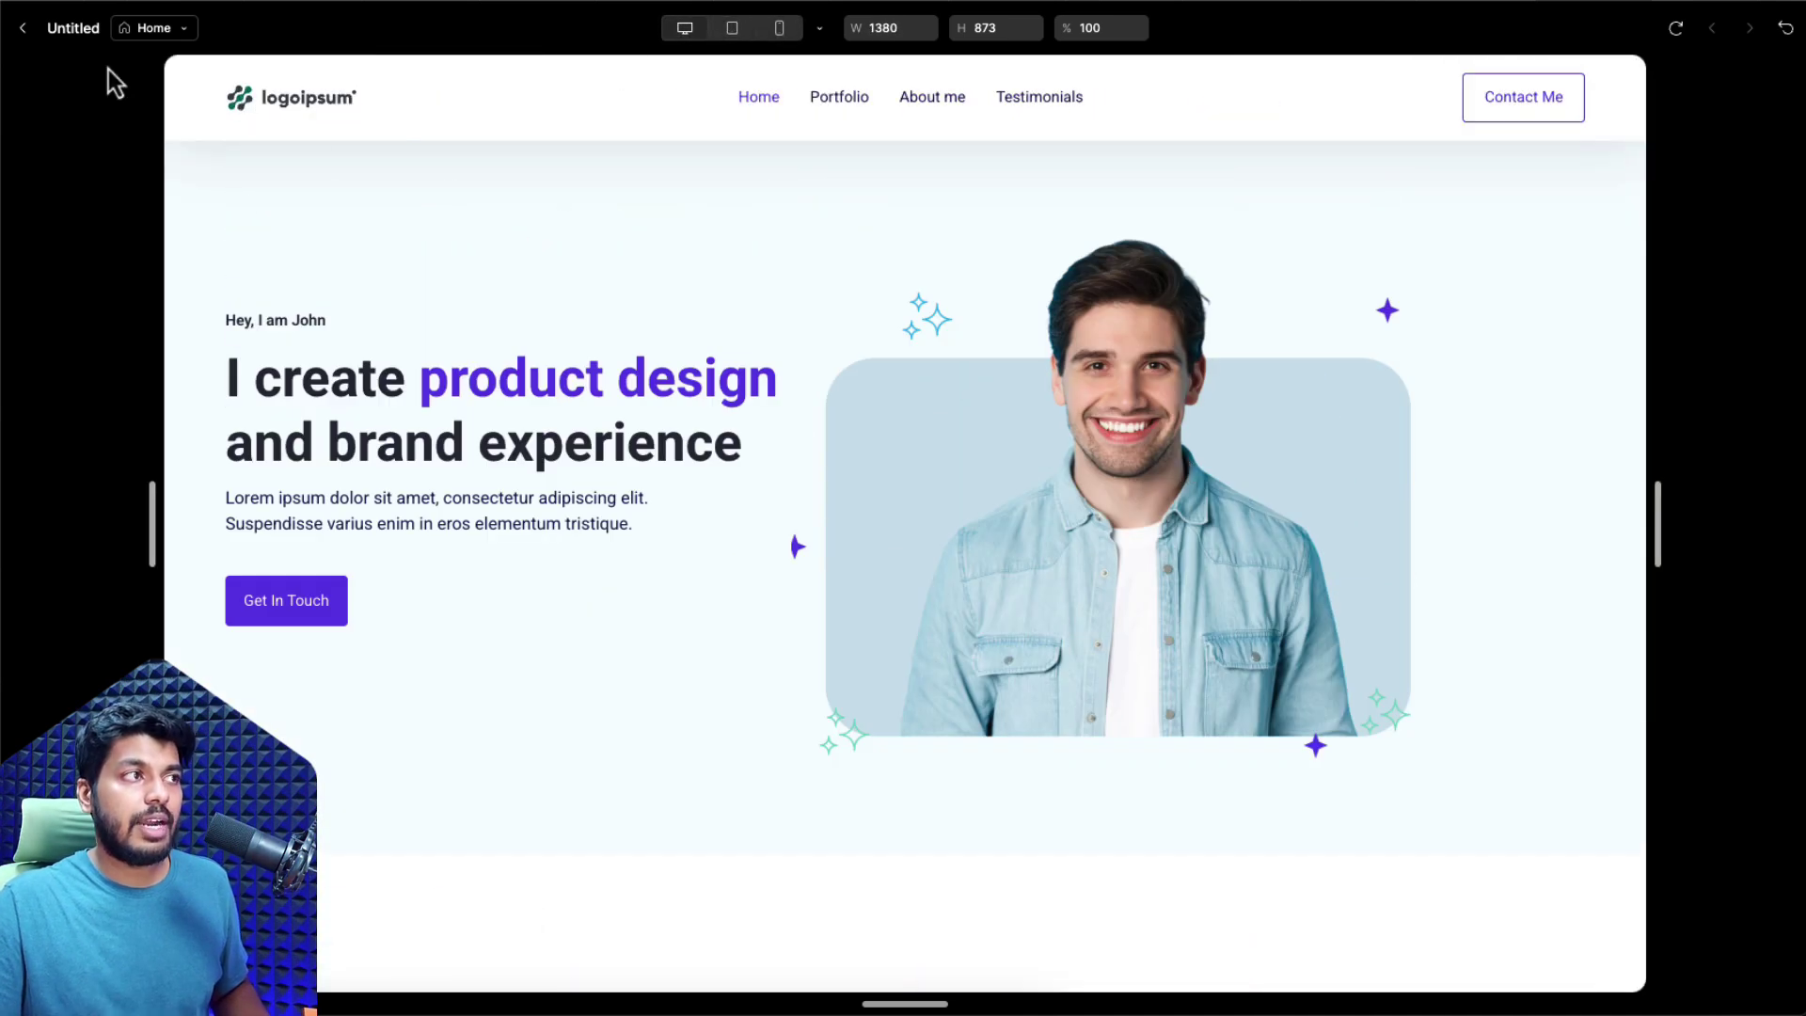
click(22, 29)
- Open the site's publishing settings and set the site title to "Portfolio Website"
scroll(738, 527, down, 3)
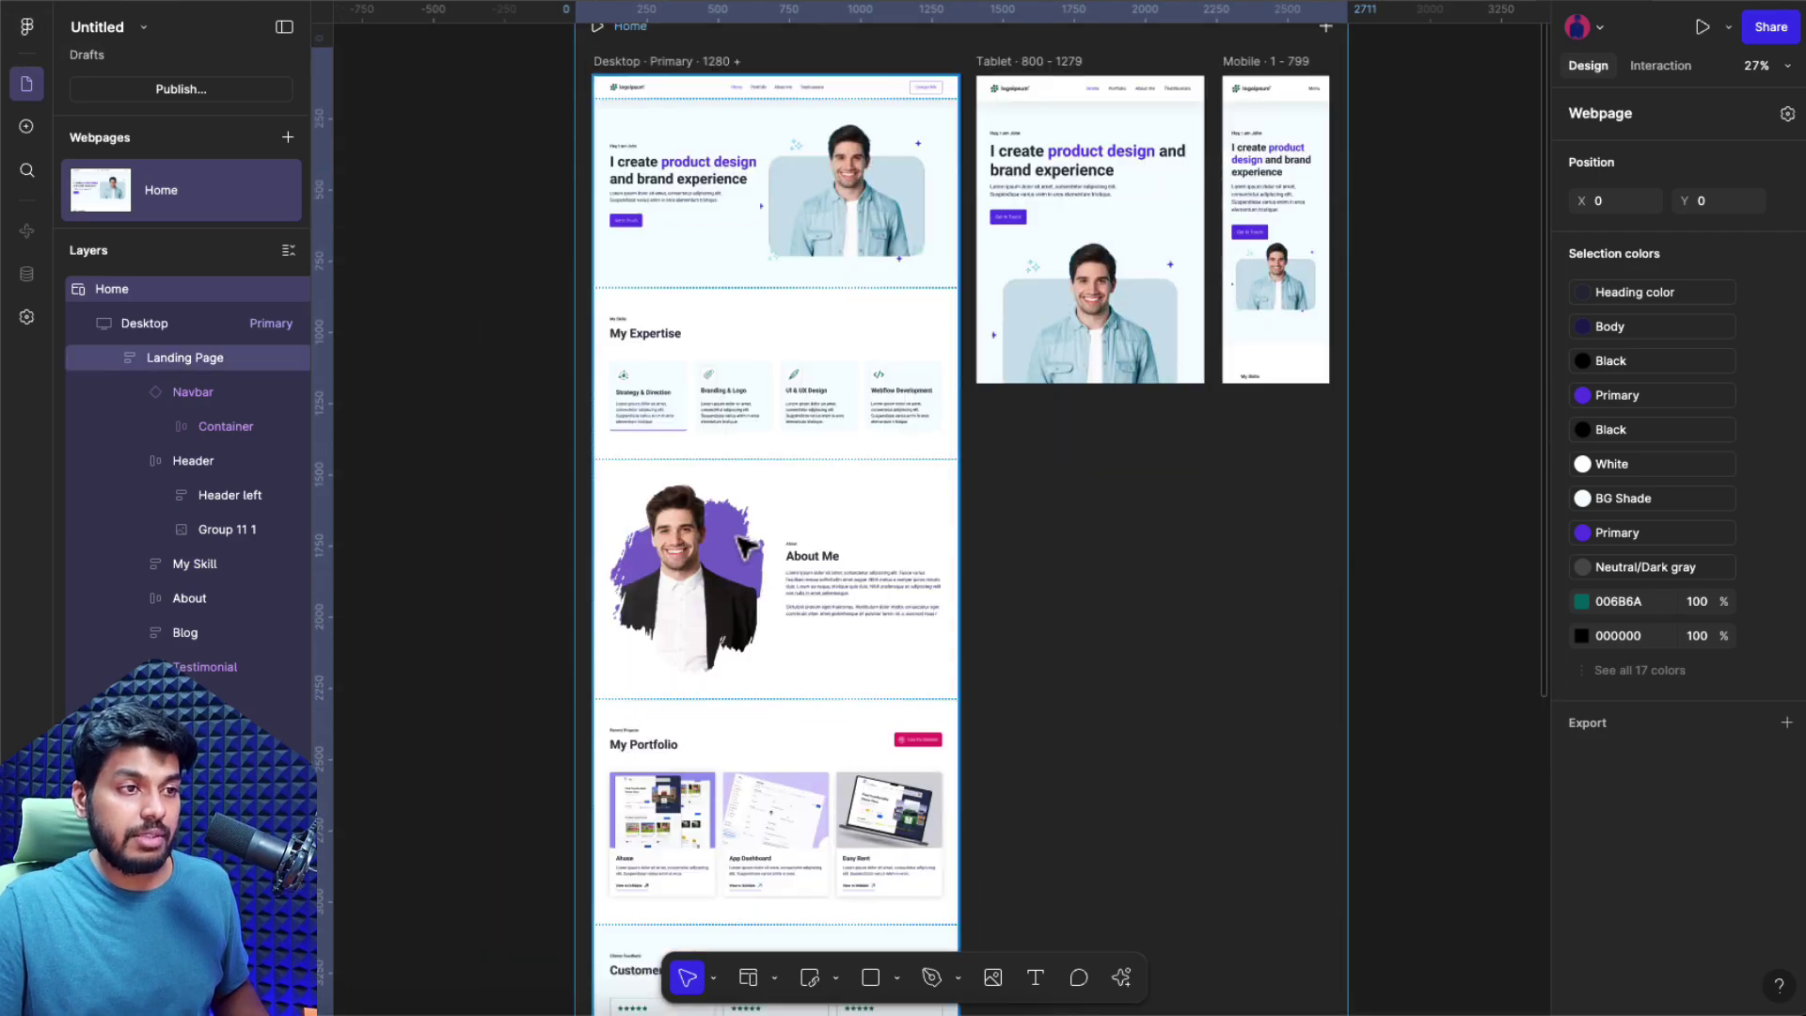
scroll(769, 866, down, 5)
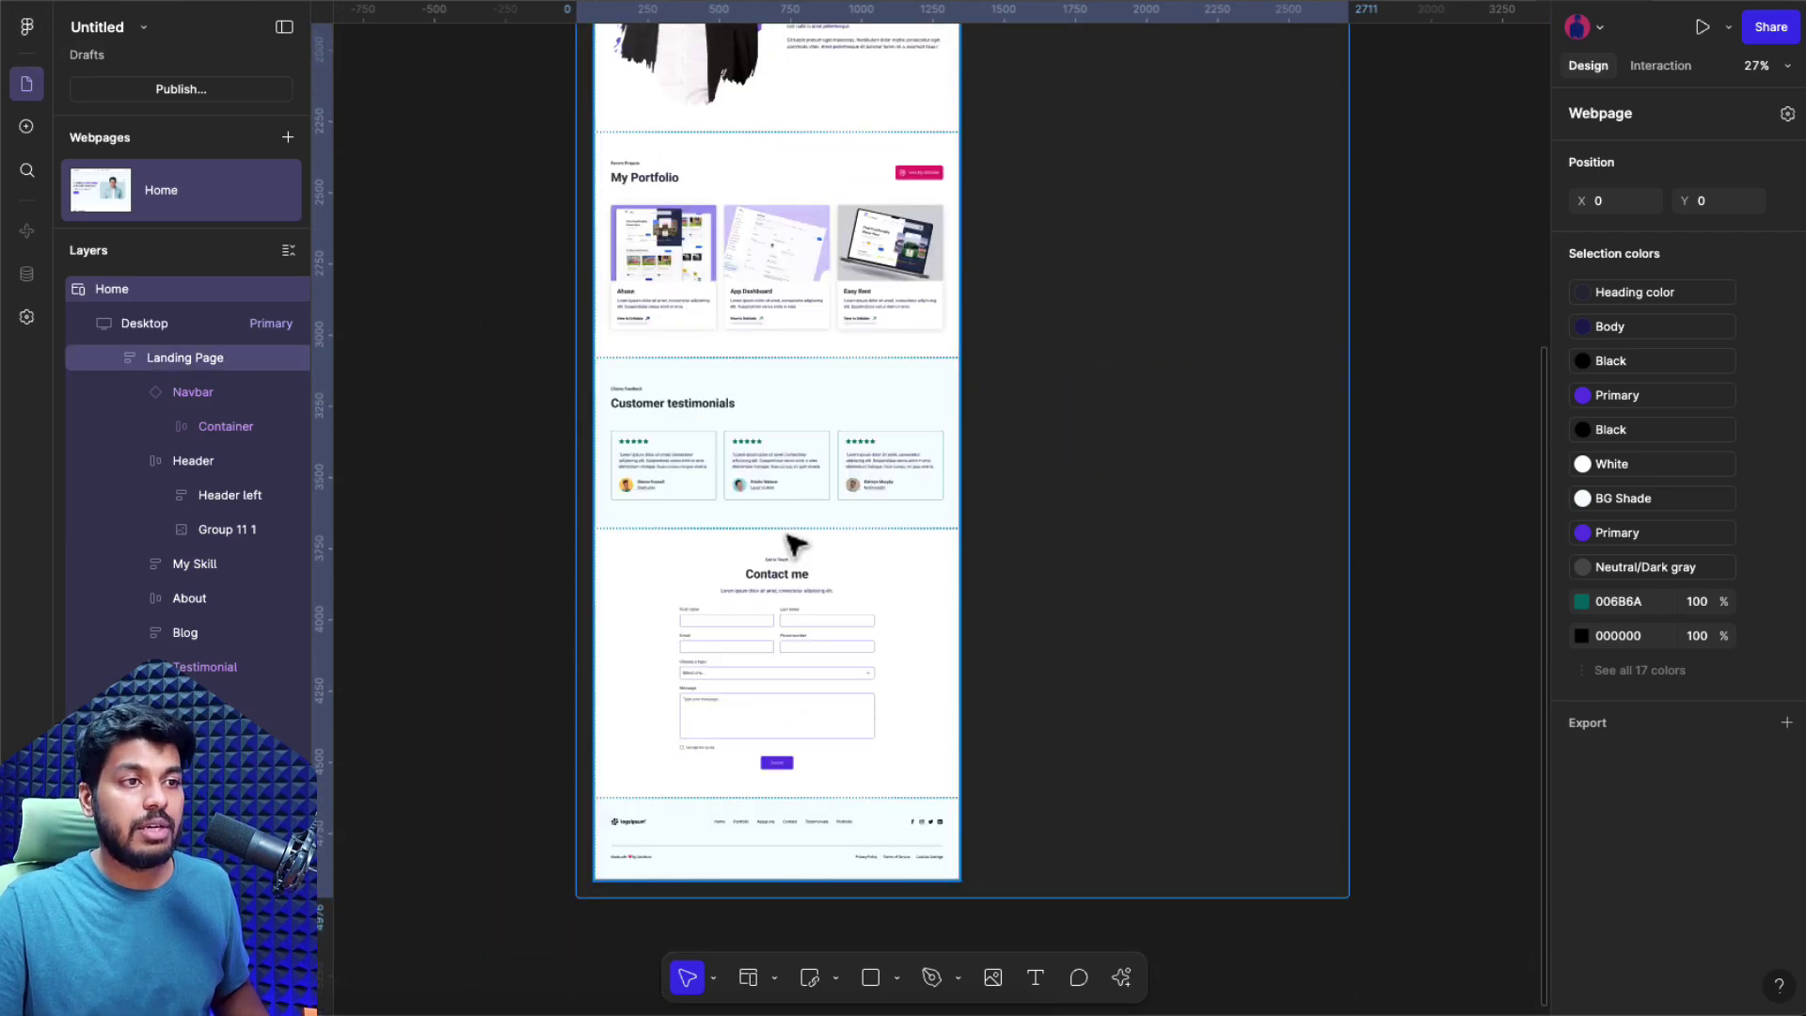
scroll(794, 545, up, 8)
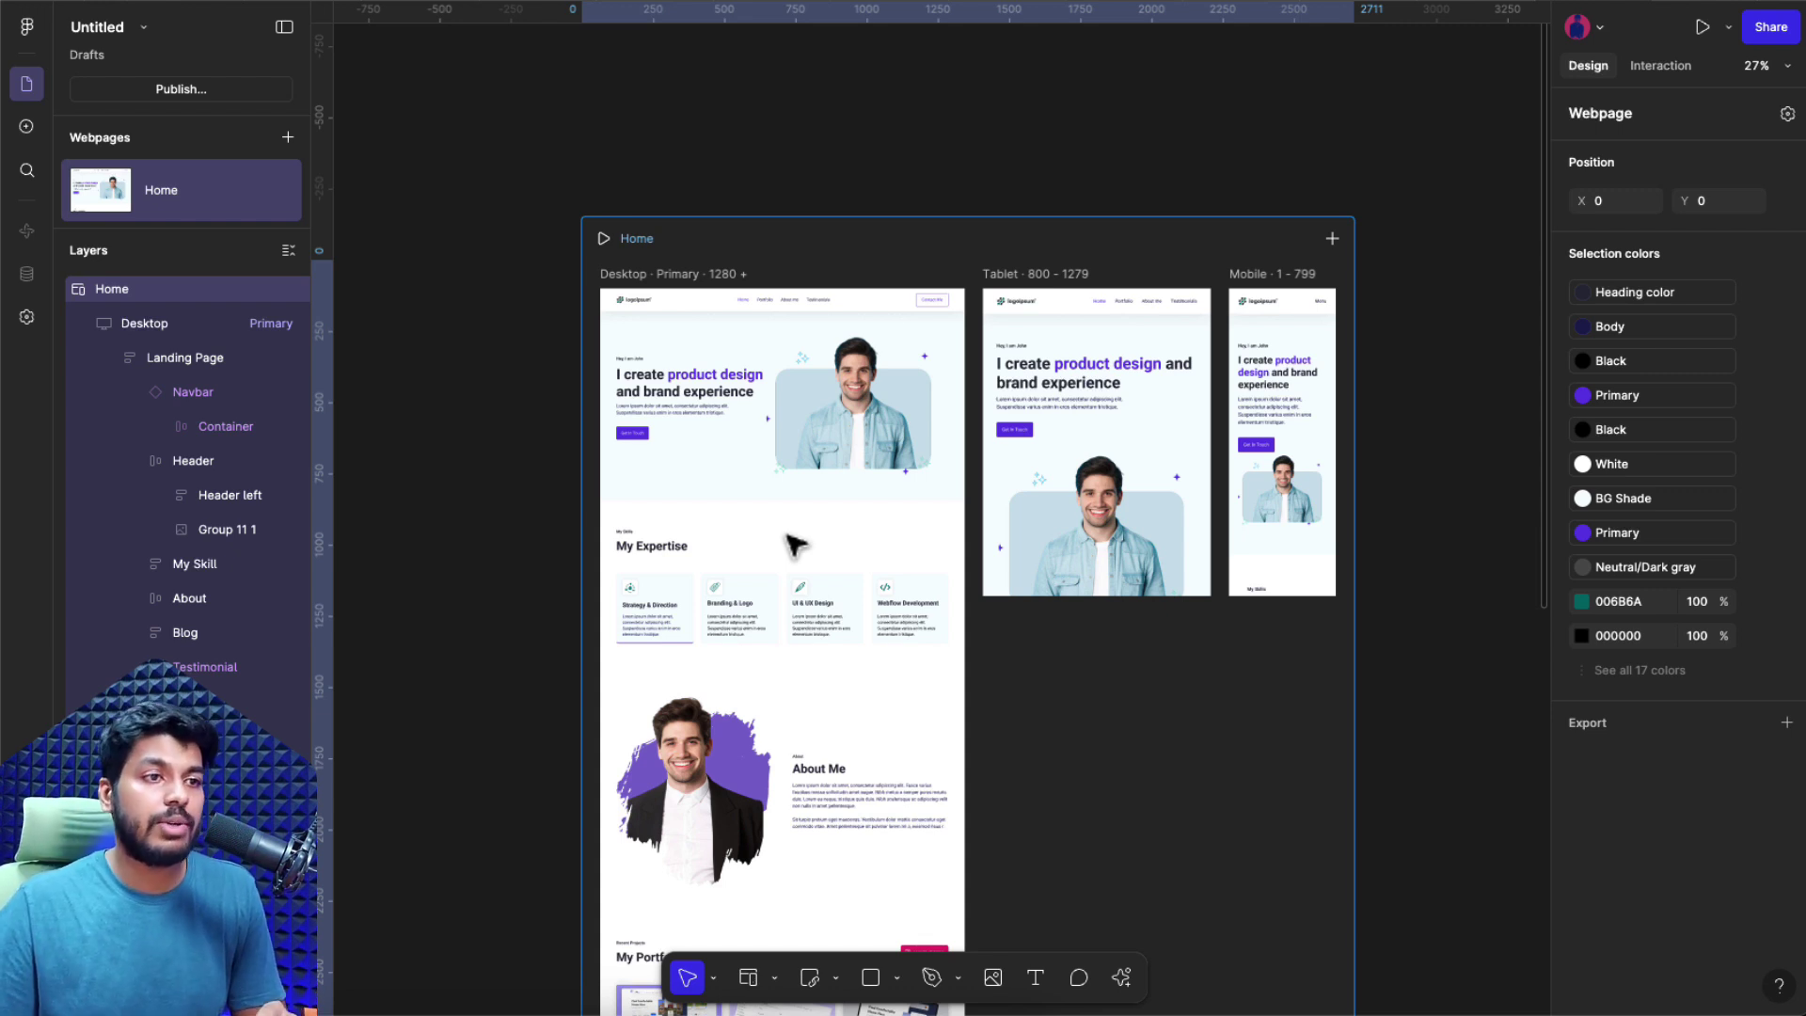
scroll(729, 395, up, 5)
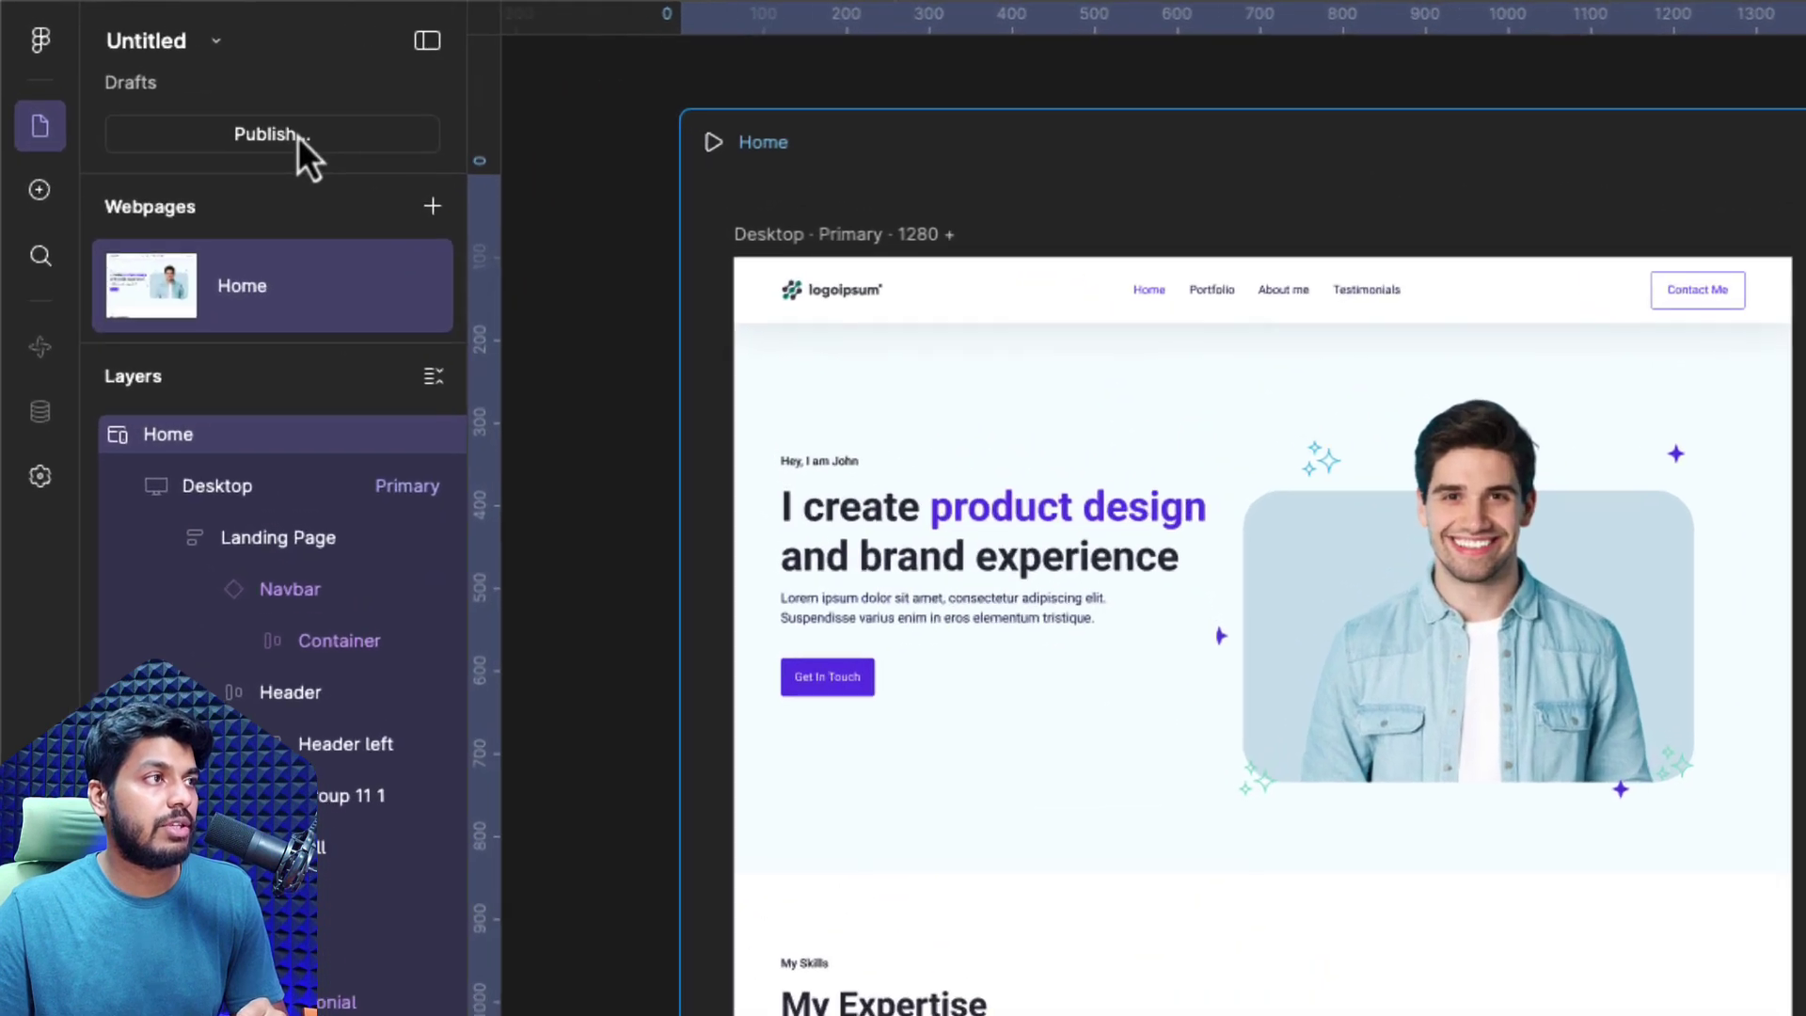
click(200, 92)
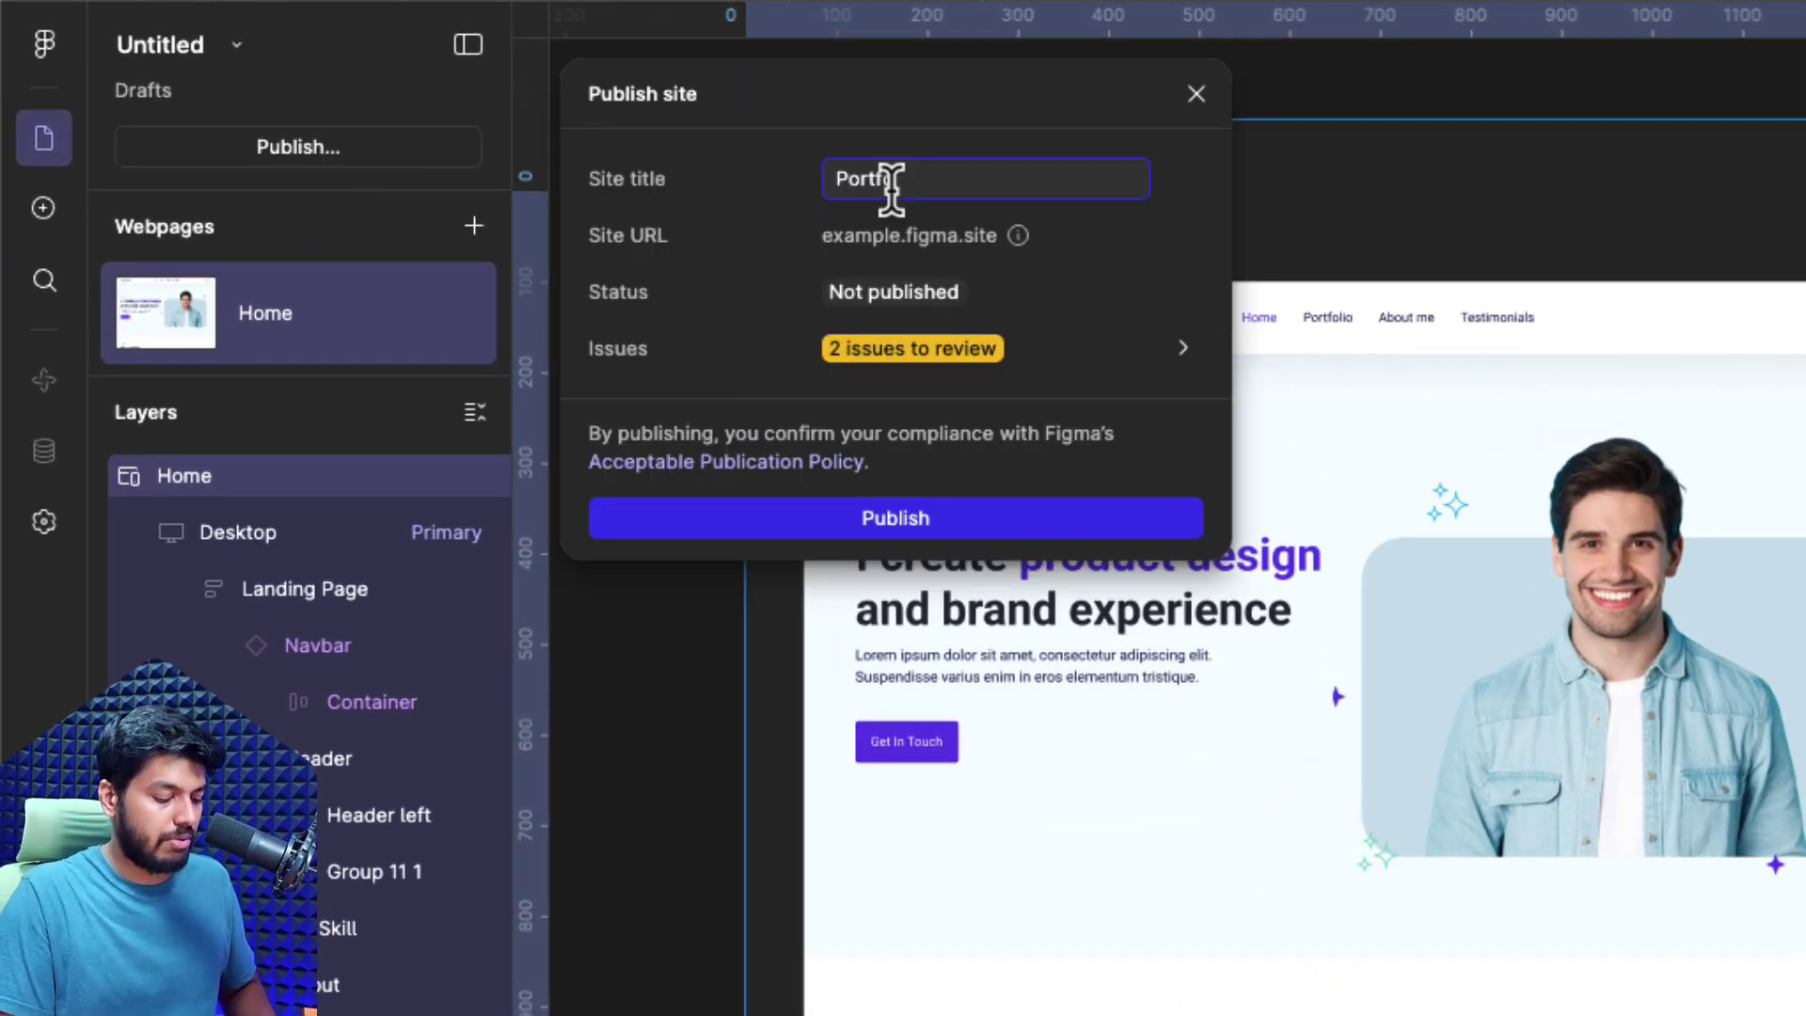
text(Portfolio Website)
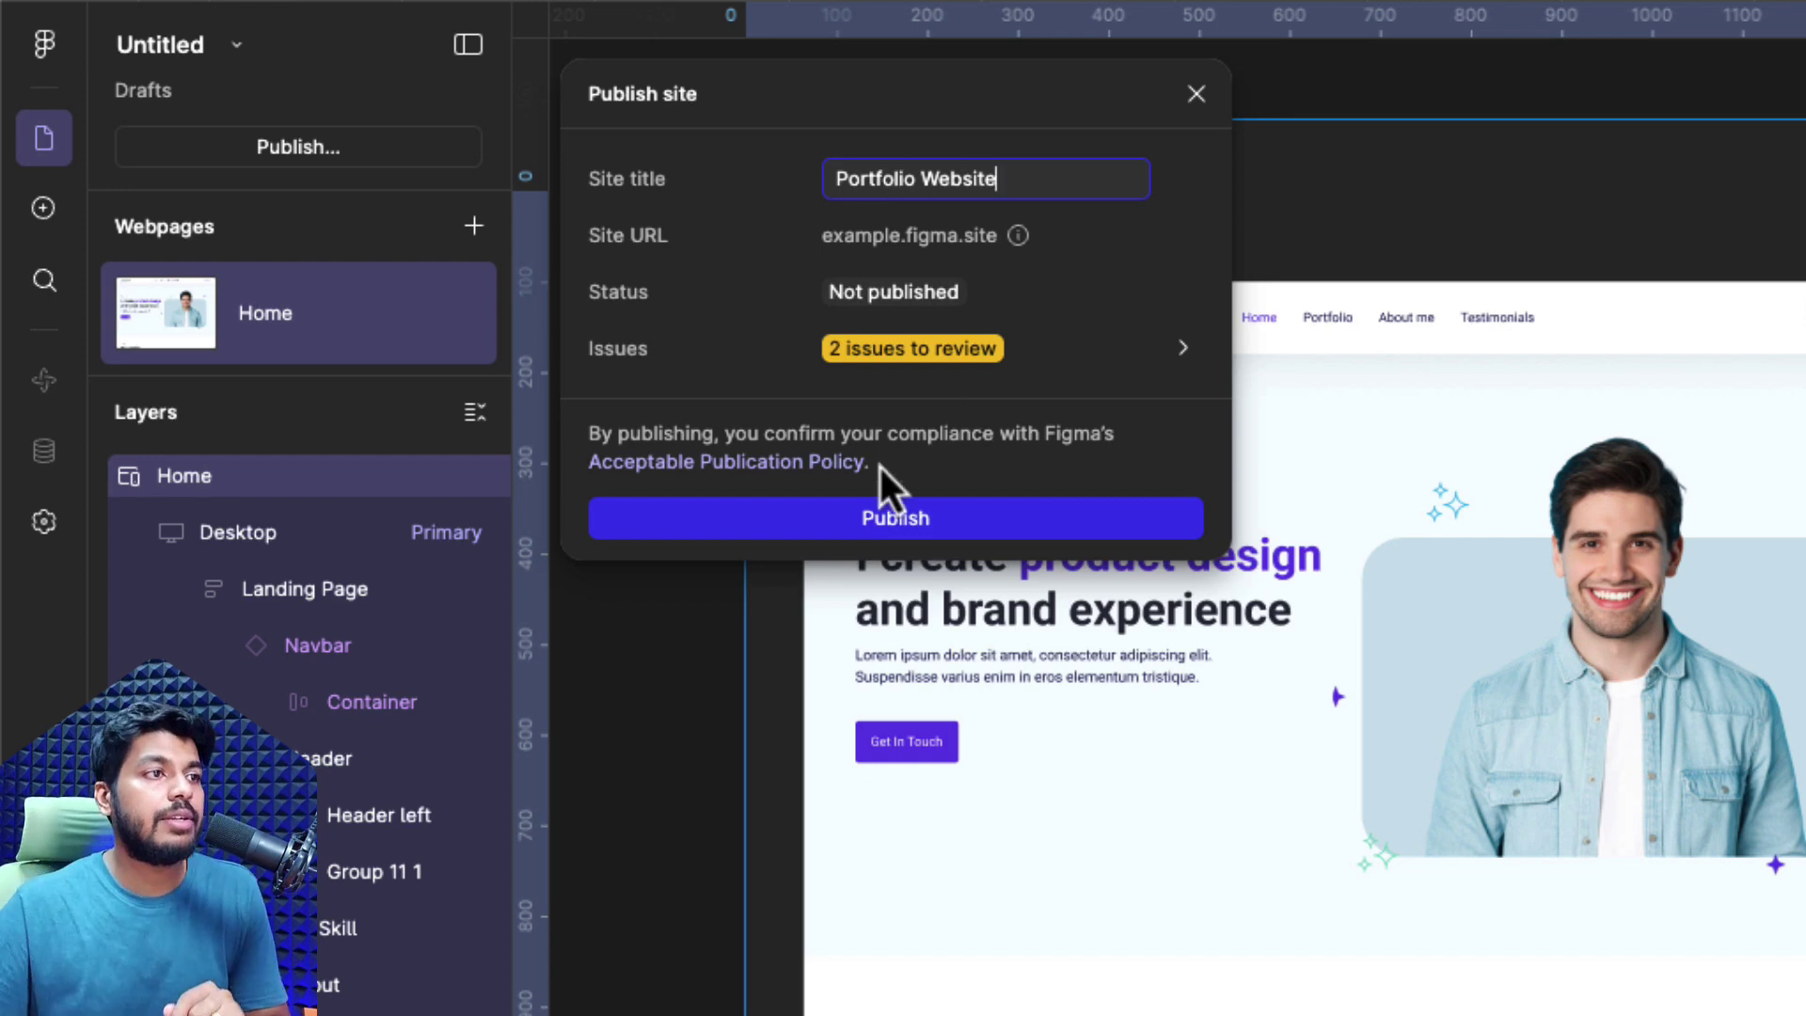
- Resolve the publishing issues by updating the outdated auto layout and fixing the unsupported stroke join
click(951, 354)
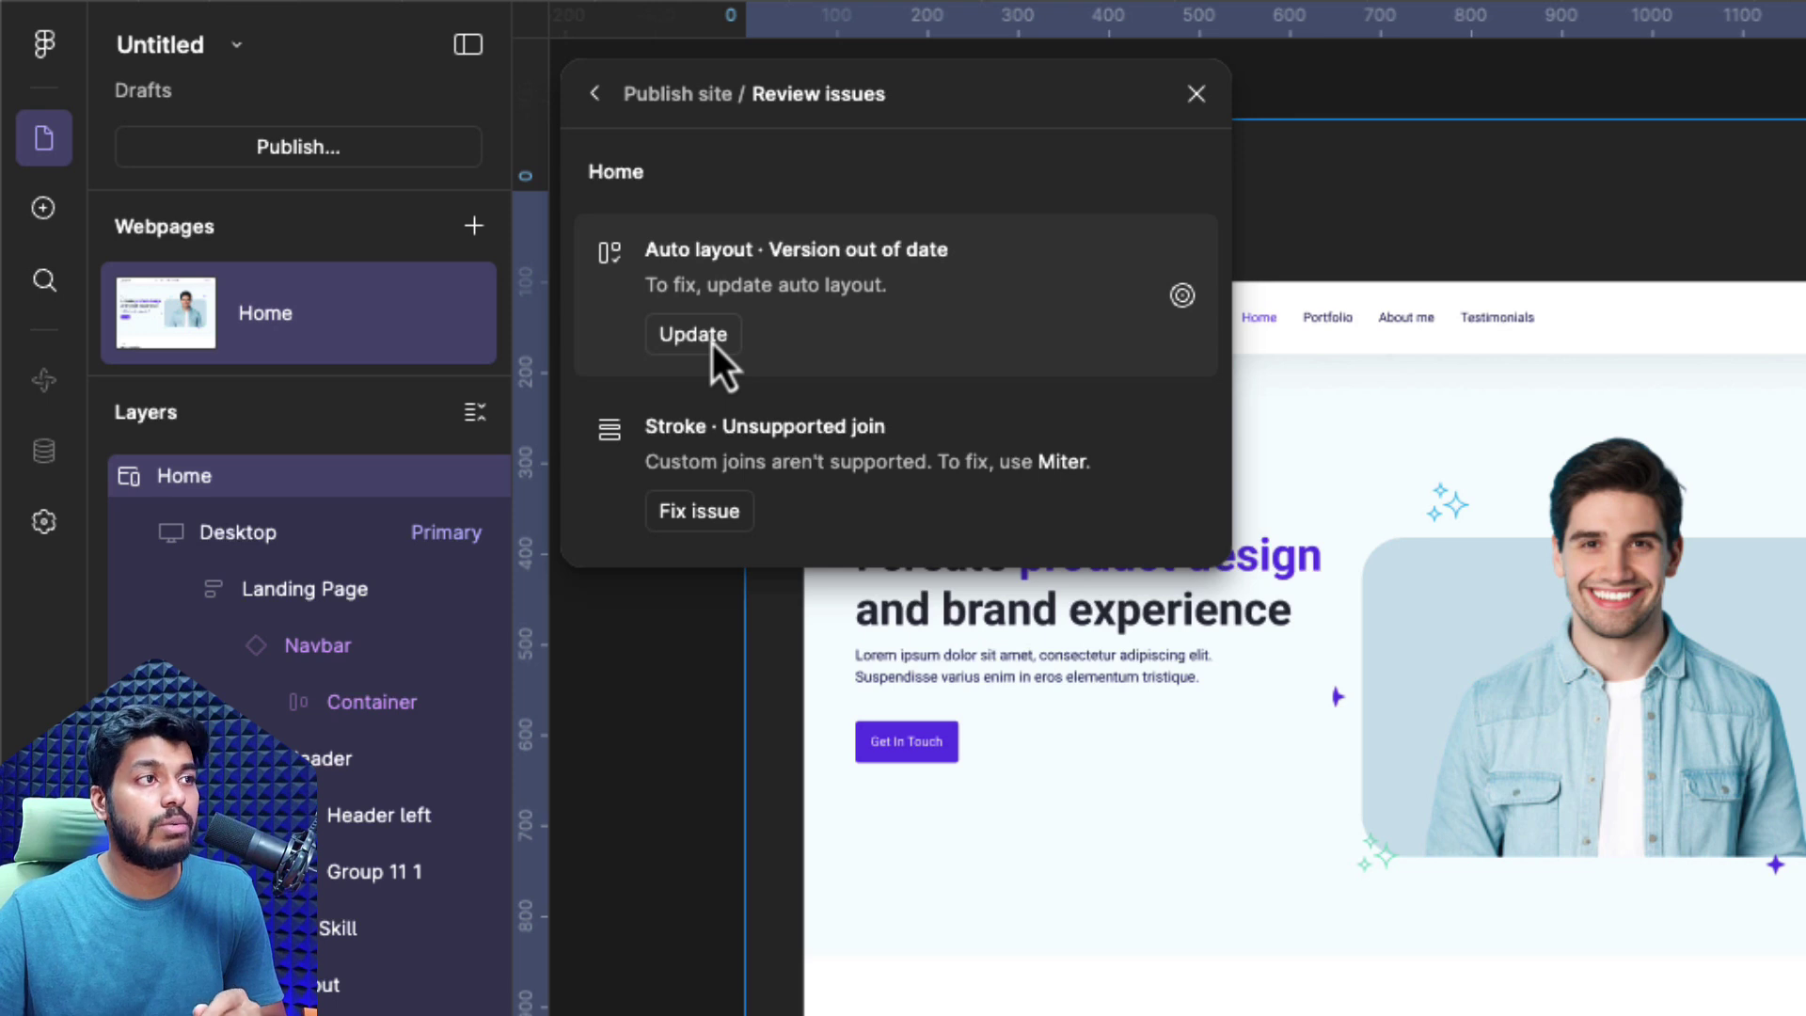
click(693, 335)
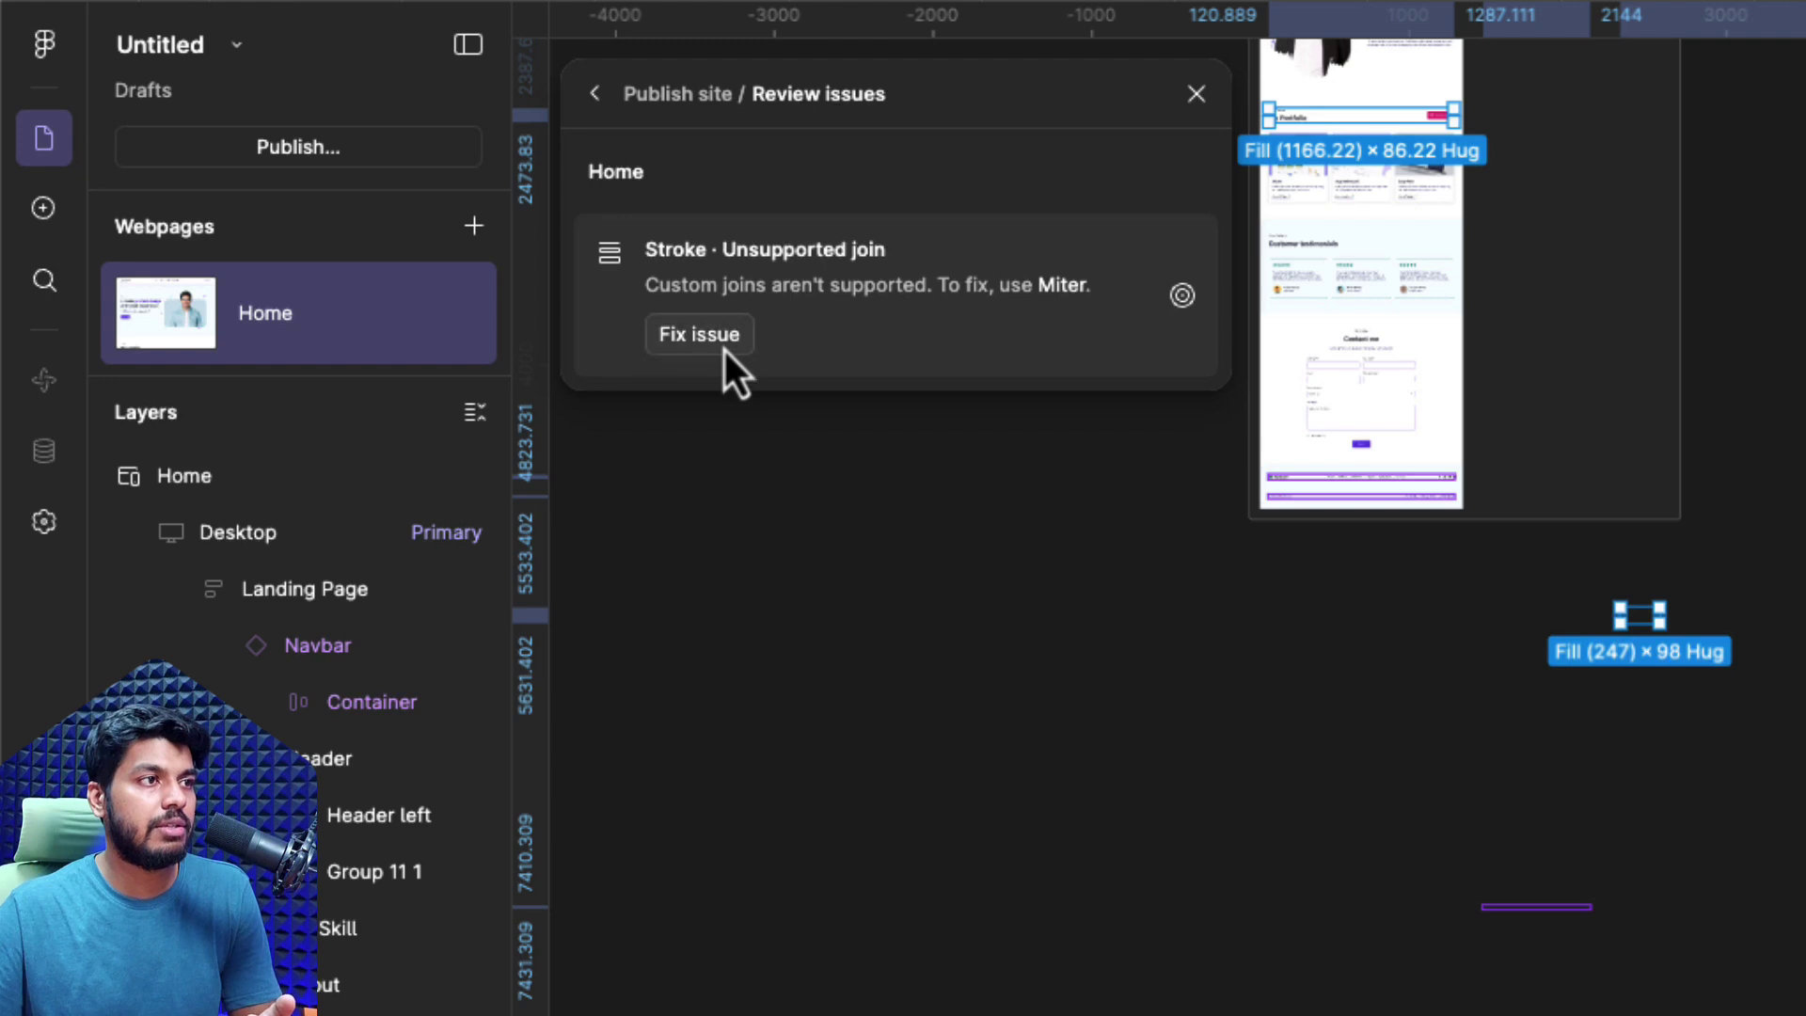
click(724, 350)
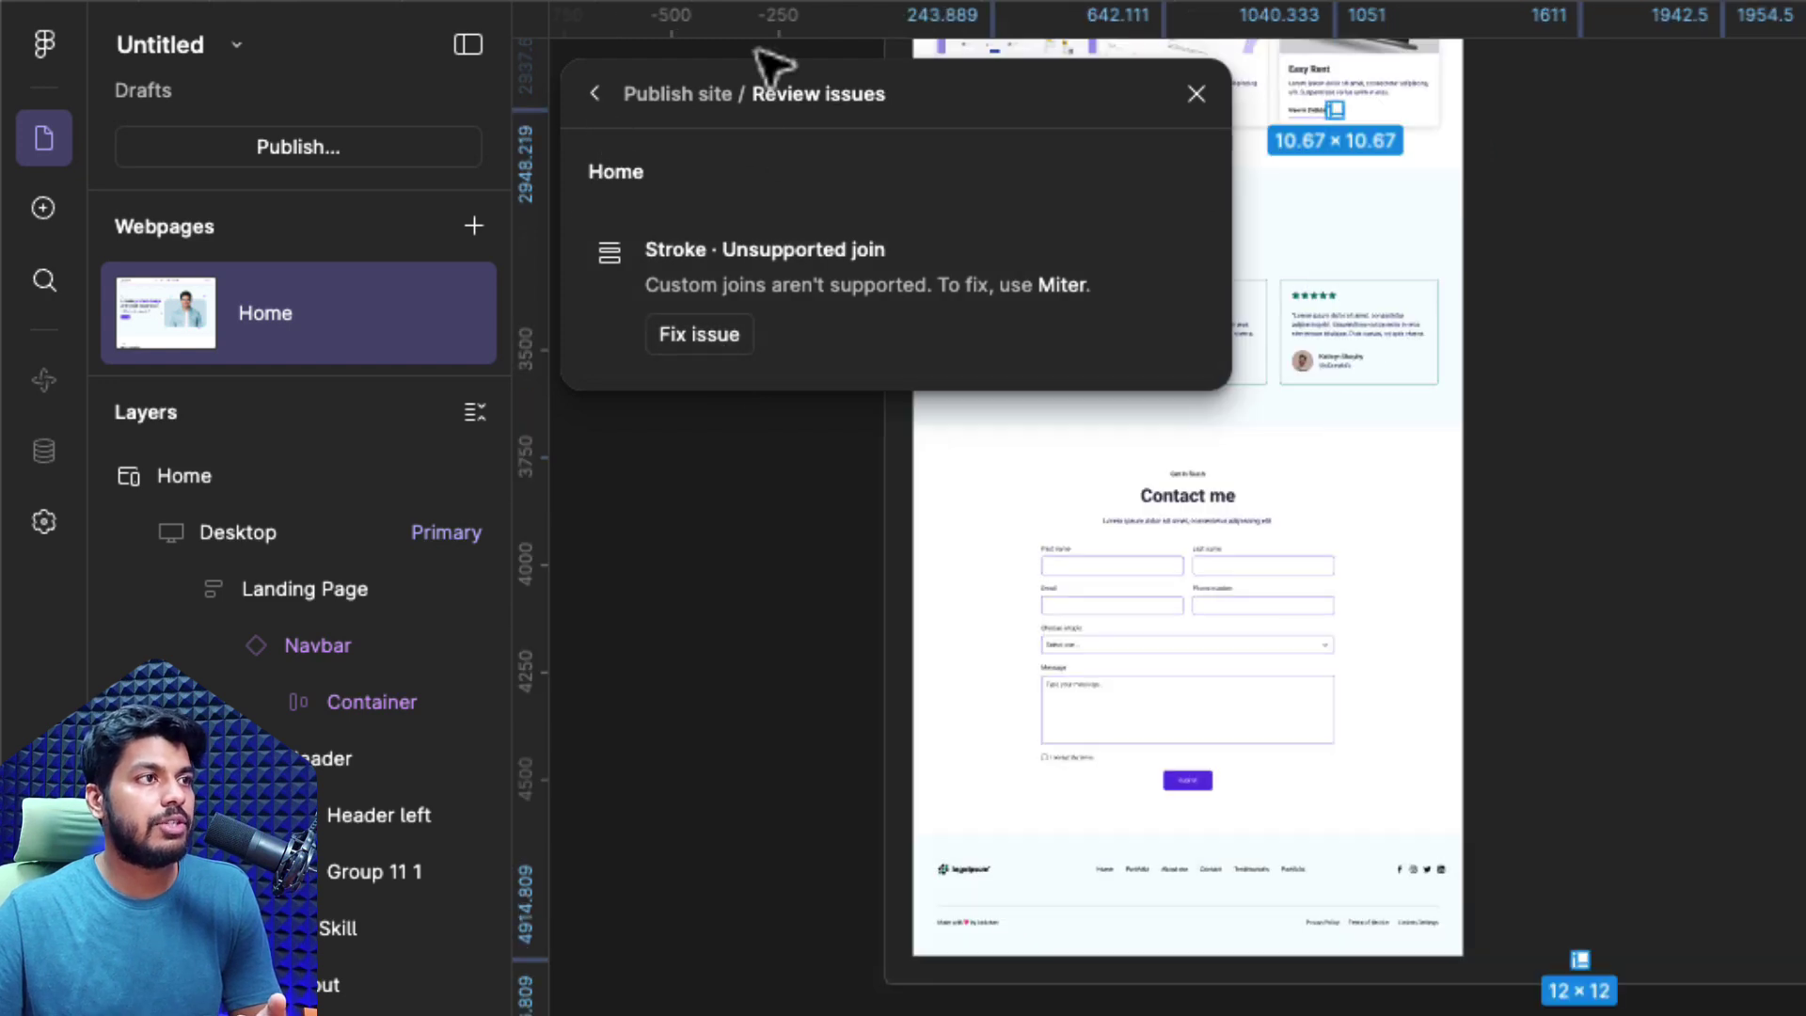
click(595, 95)
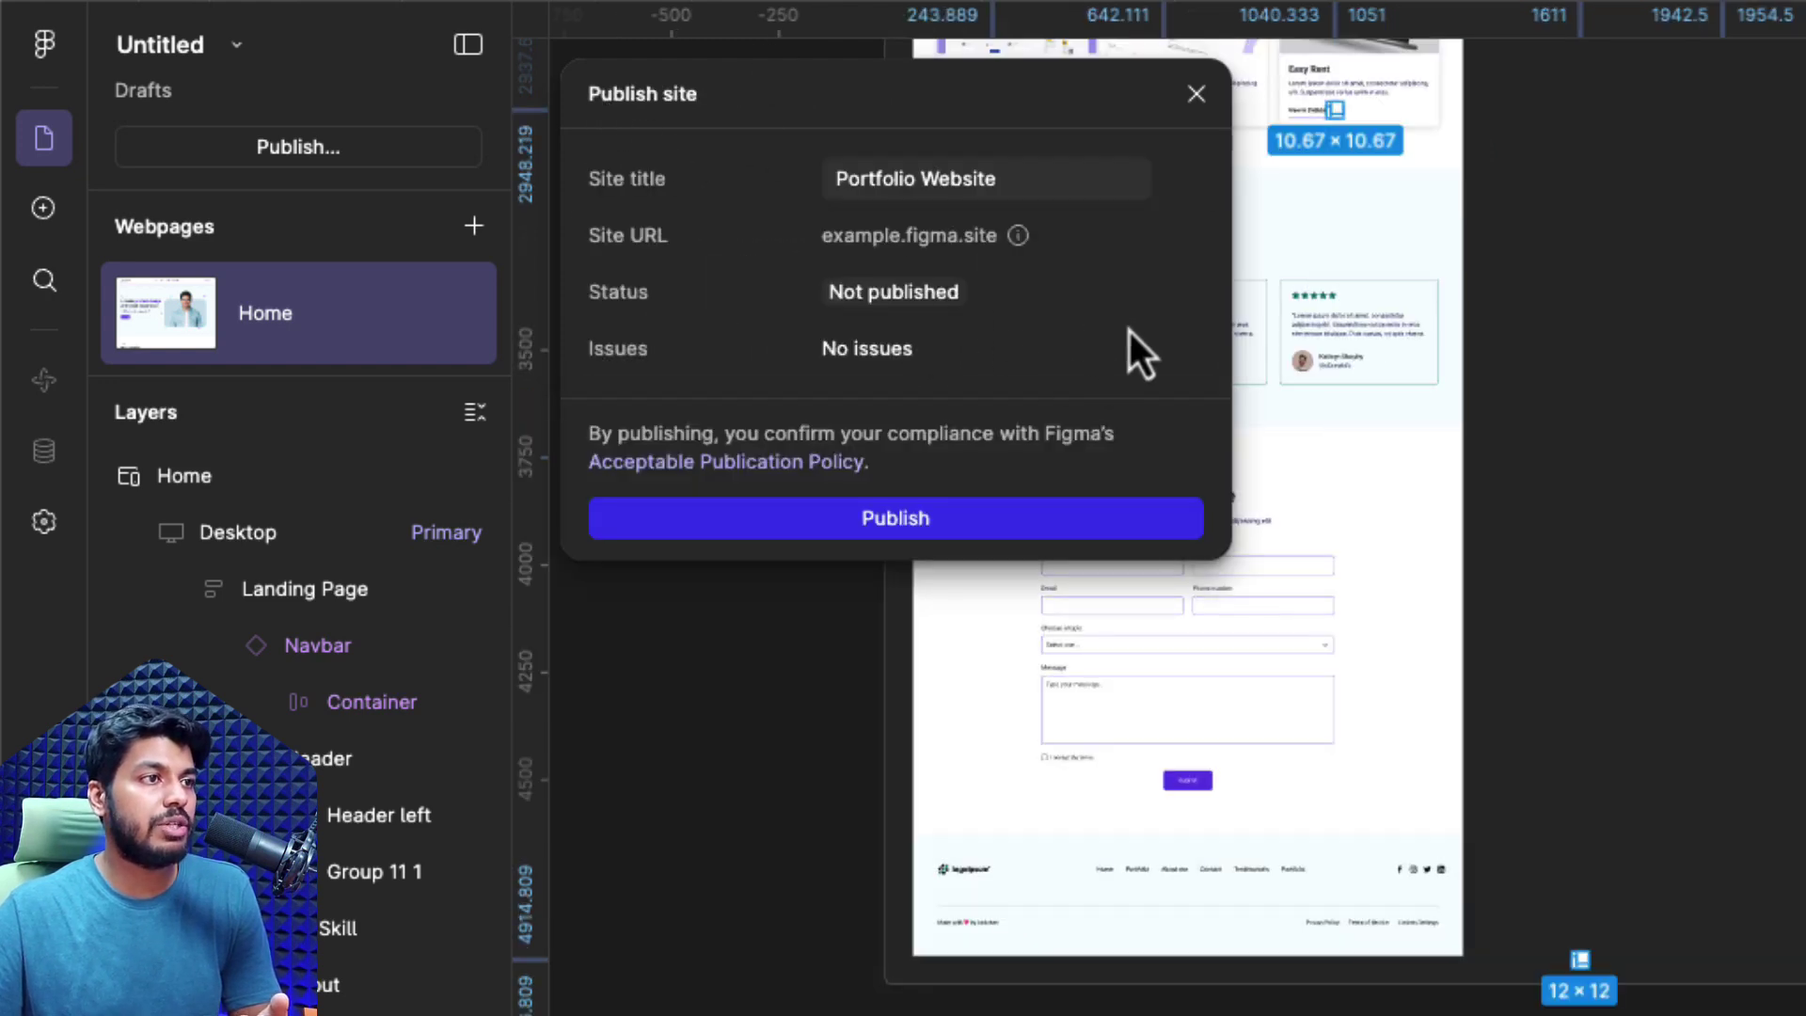
- Publish the site and open the entry form for connecting a third-party domain
click(894, 520)
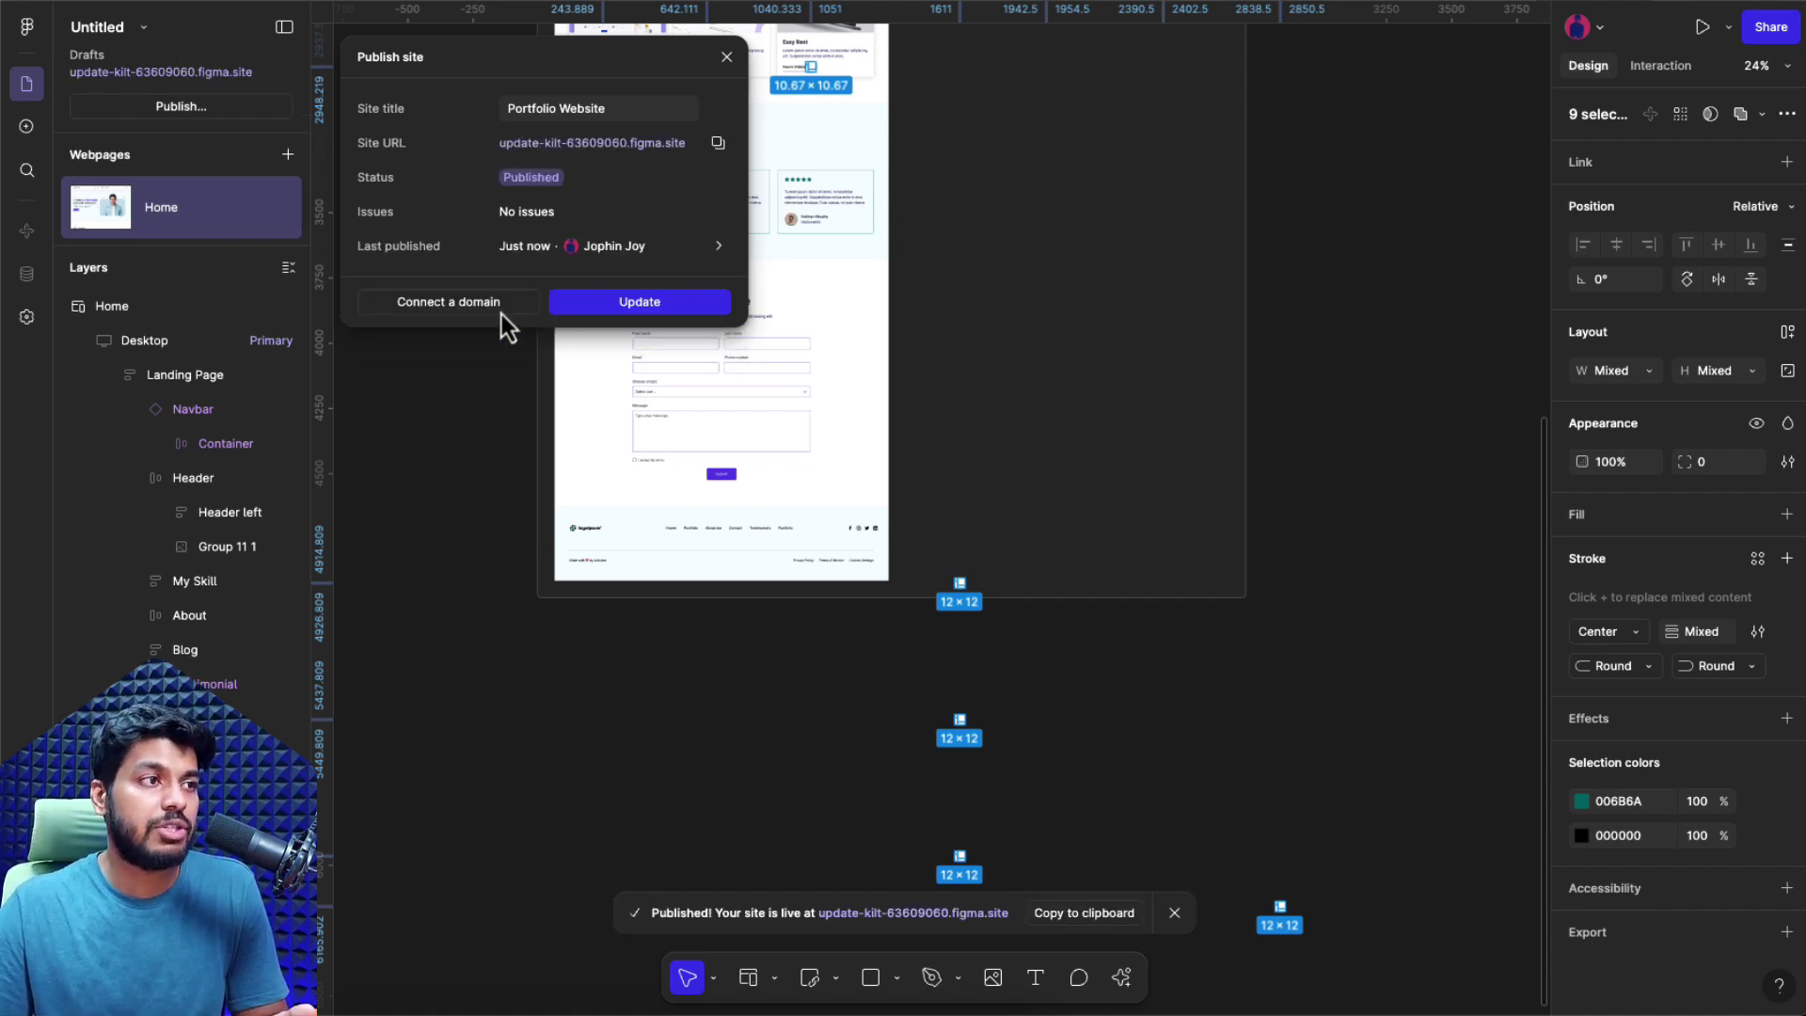
click(466, 309)
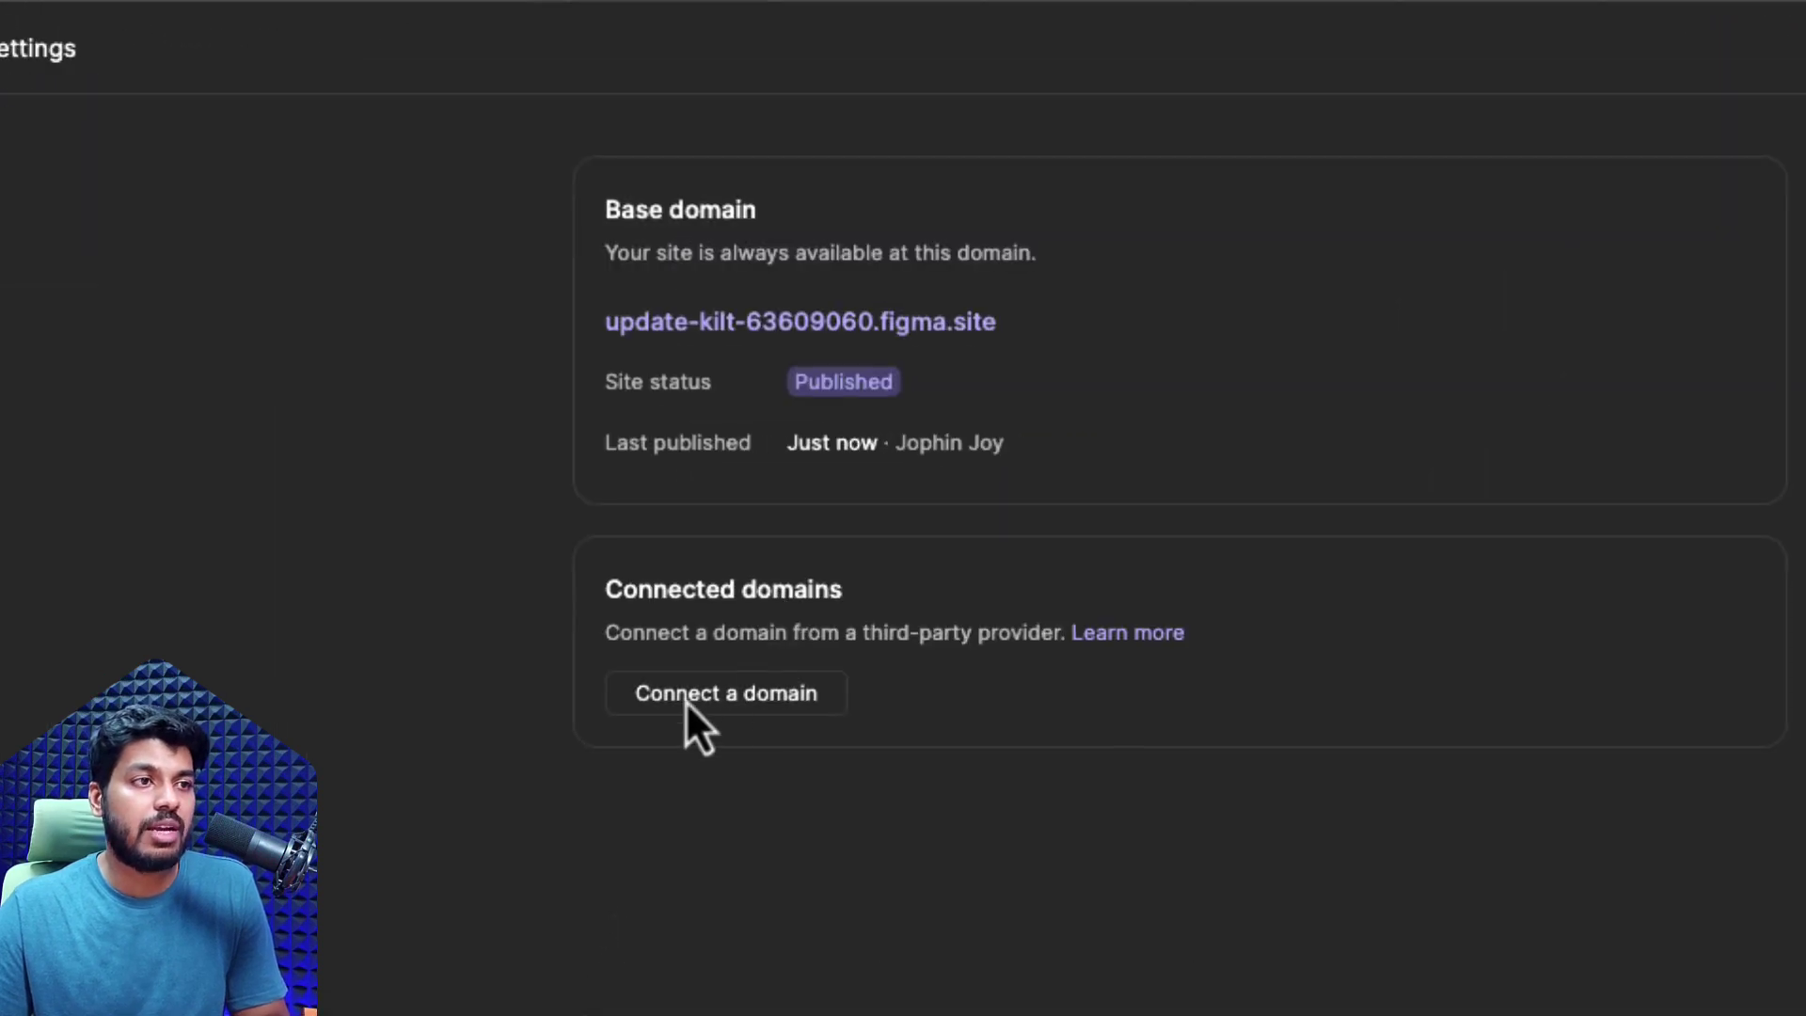
click(686, 703)
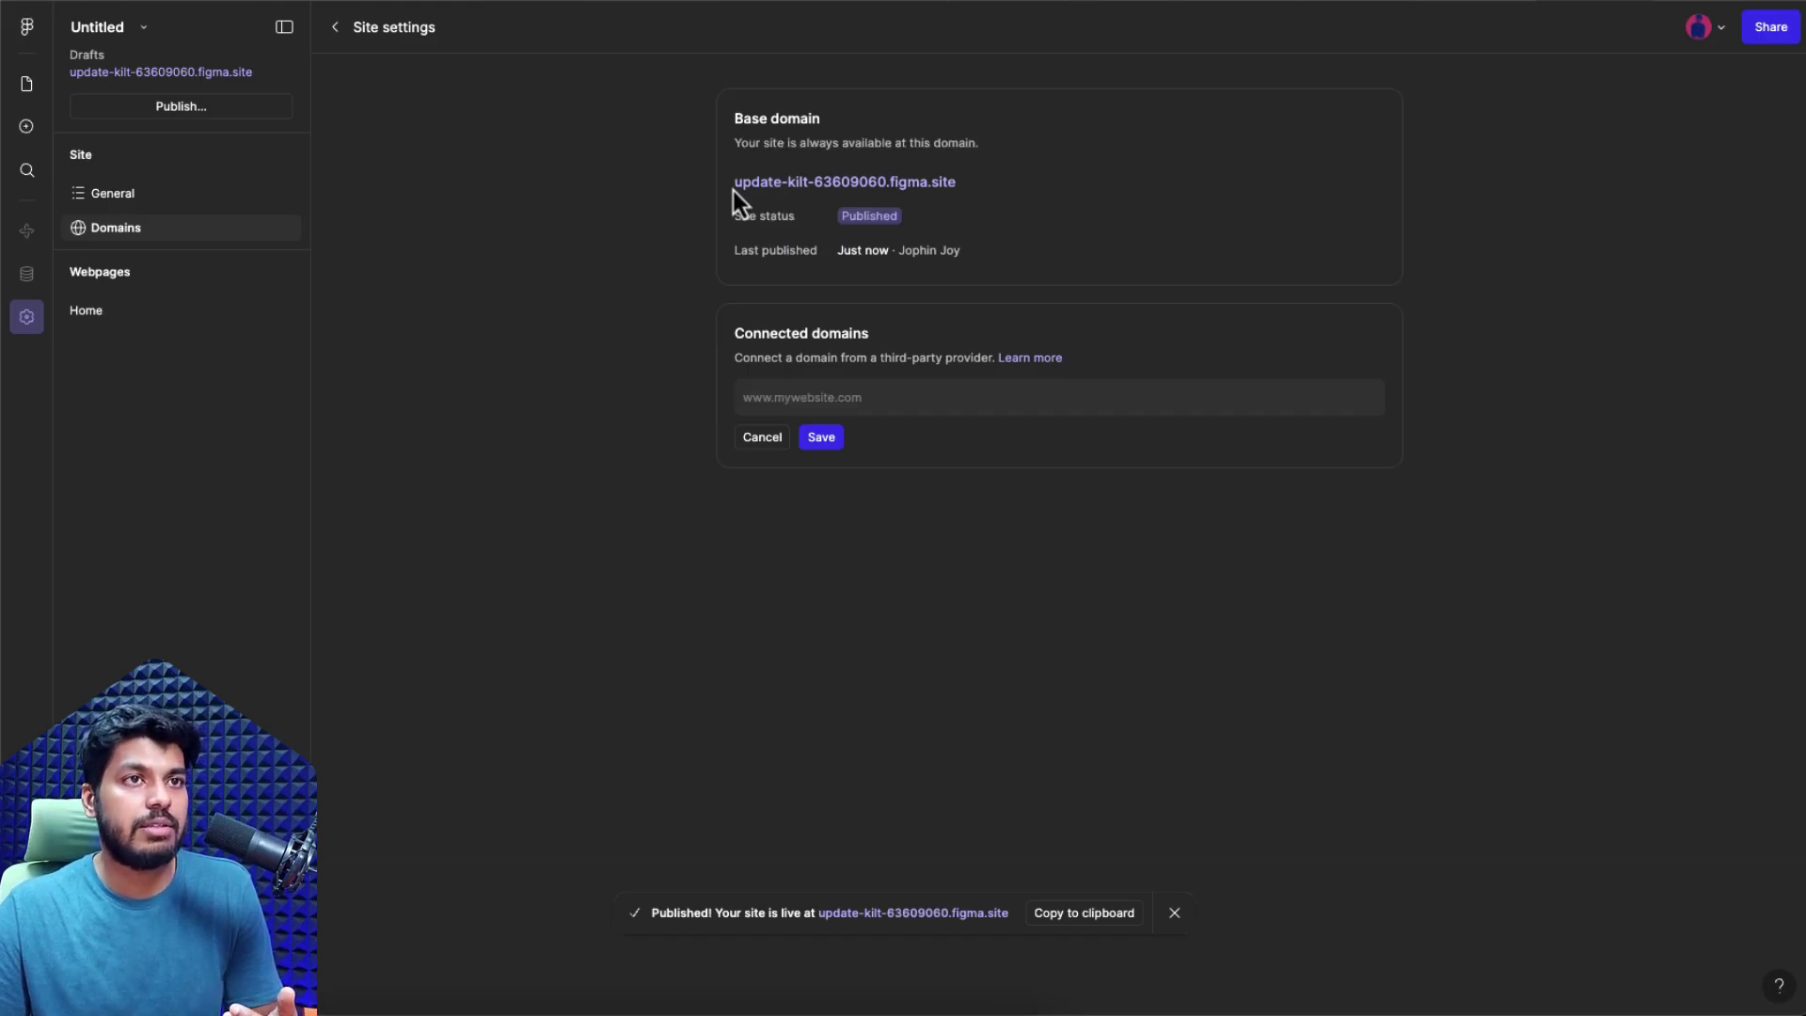
- Open the published site at its base domain in the browser and review the whole page and the sticky navbar
click(769, 183)
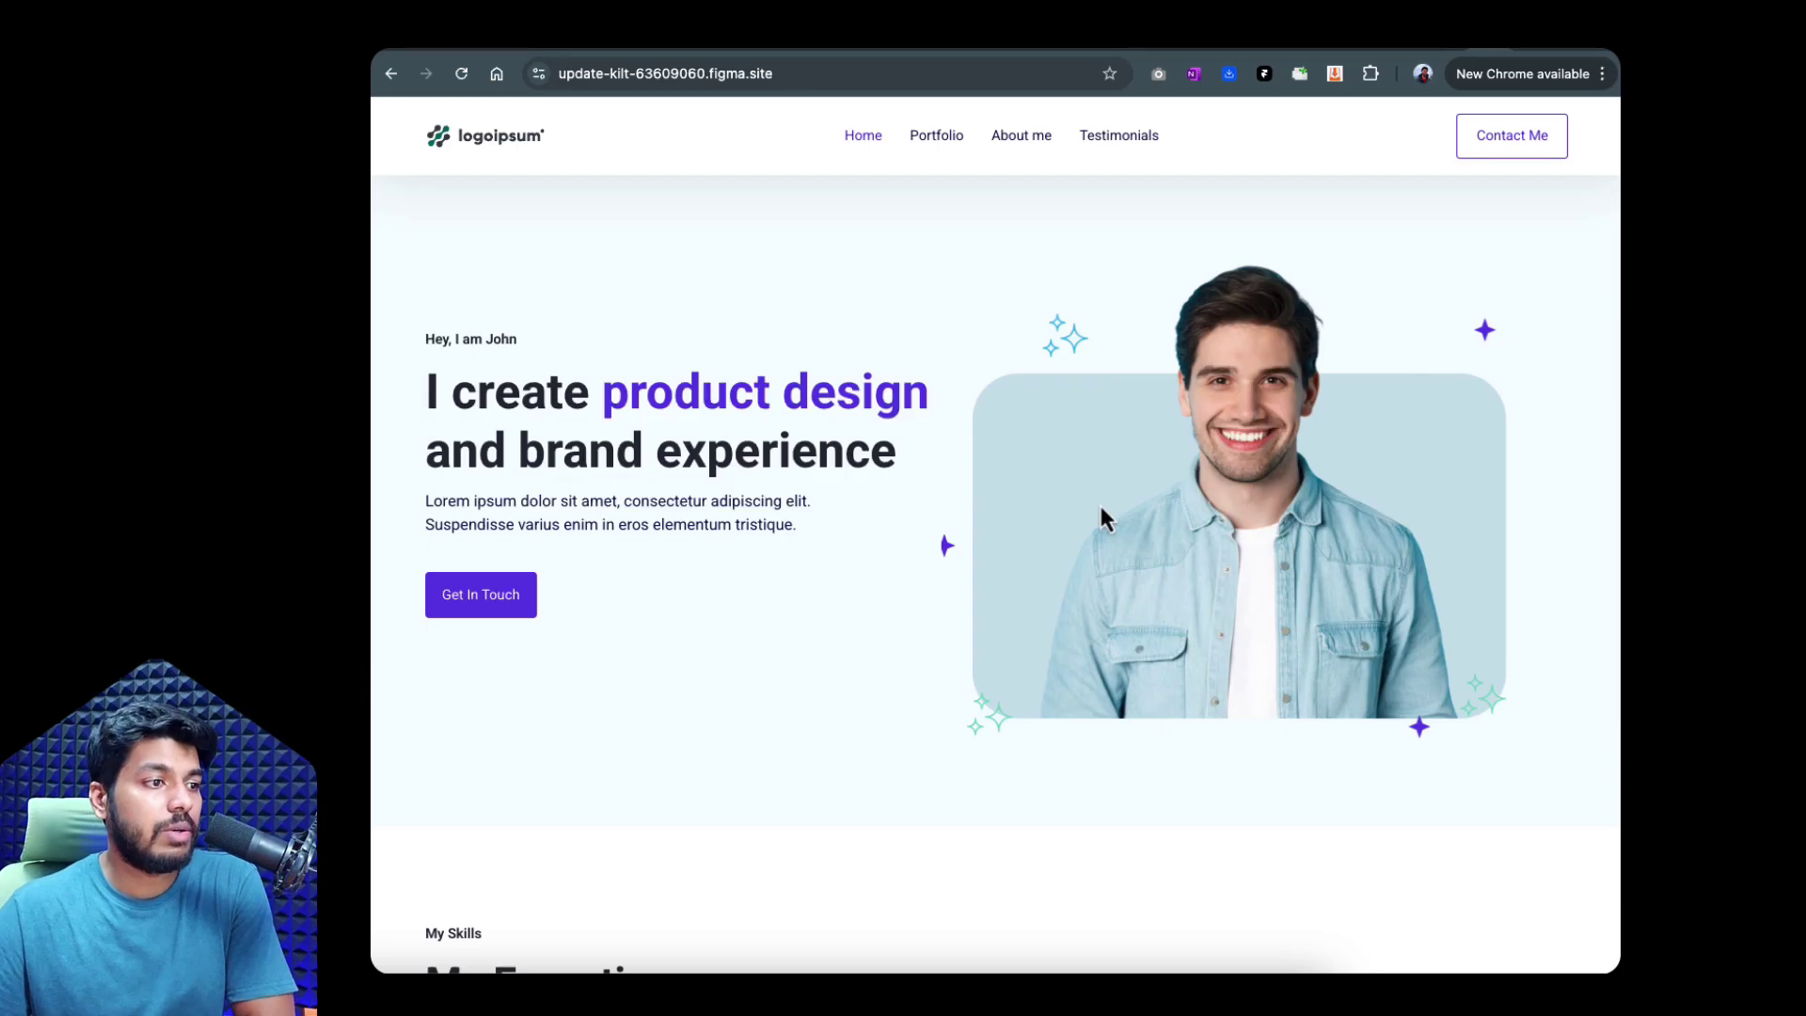
scroll(1101, 516, down, 5)
scroll(1101, 516, down, 7)
scroll(1101, 516, up, 12)
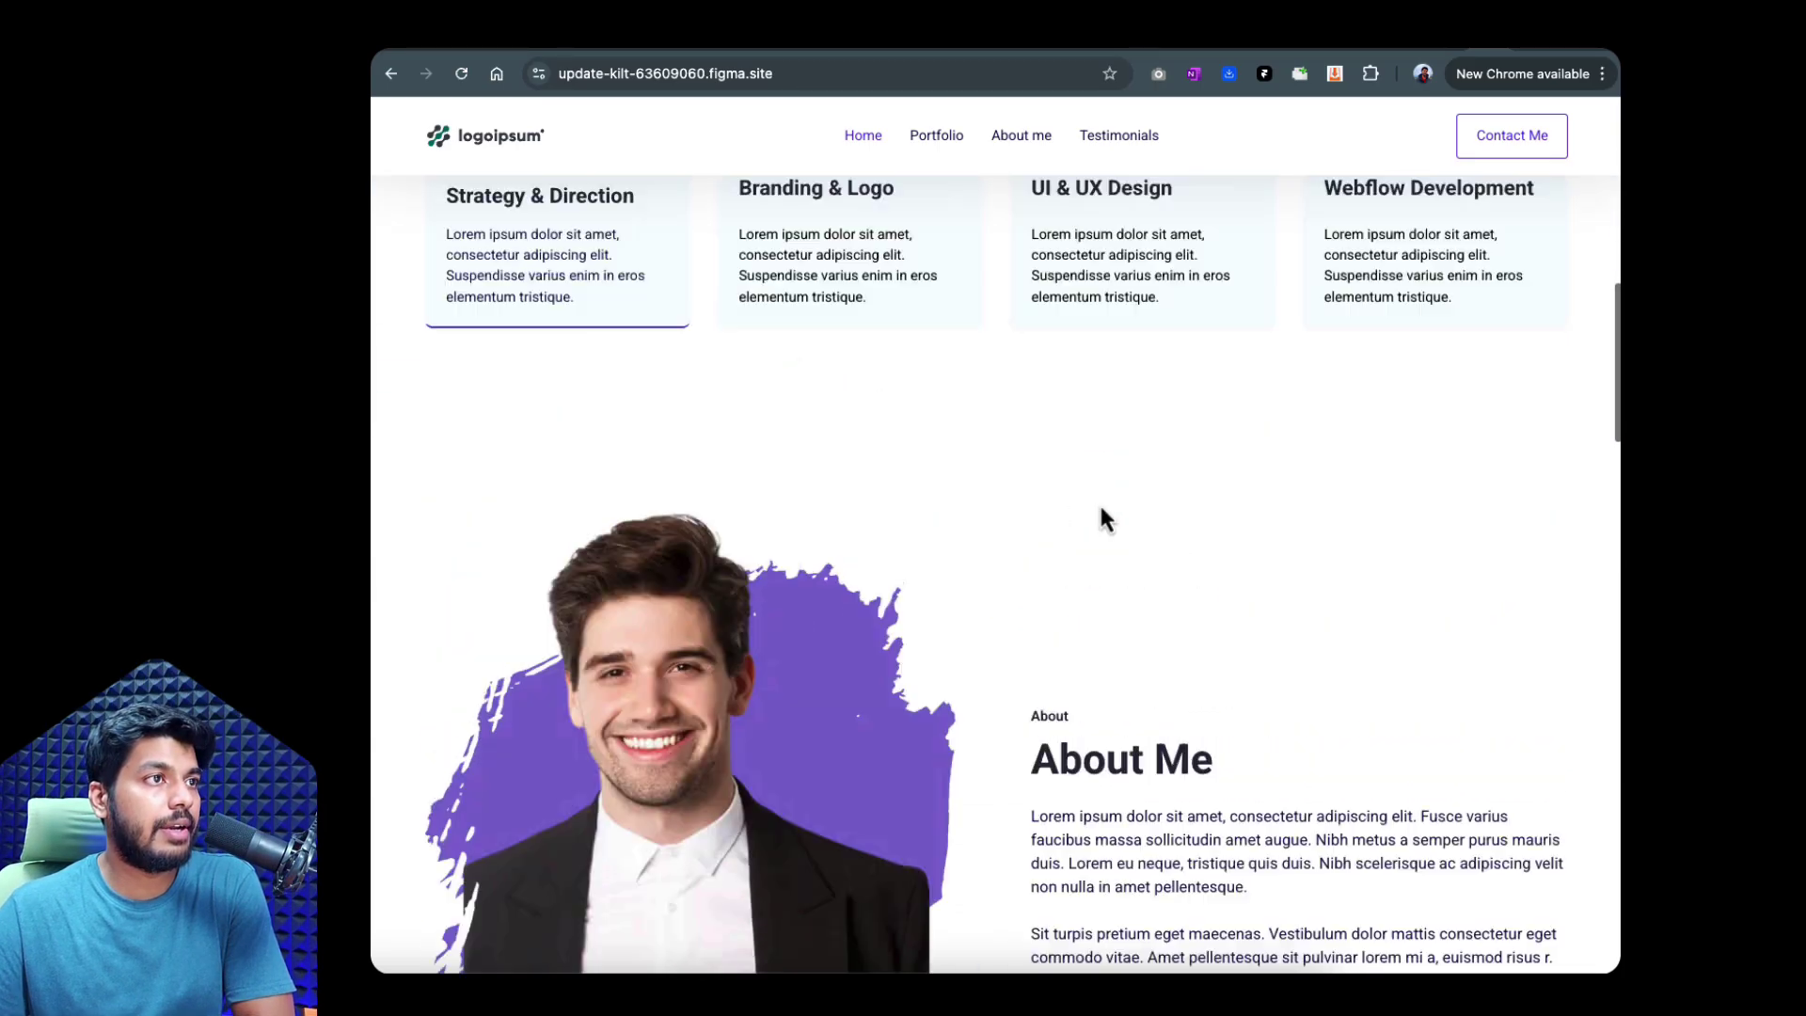
scroll(1102, 513, down, 6)
scroll(1101, 507, up, 6)
scroll(1098, 503, down, 9)
scroll(1099, 504, down, 15)
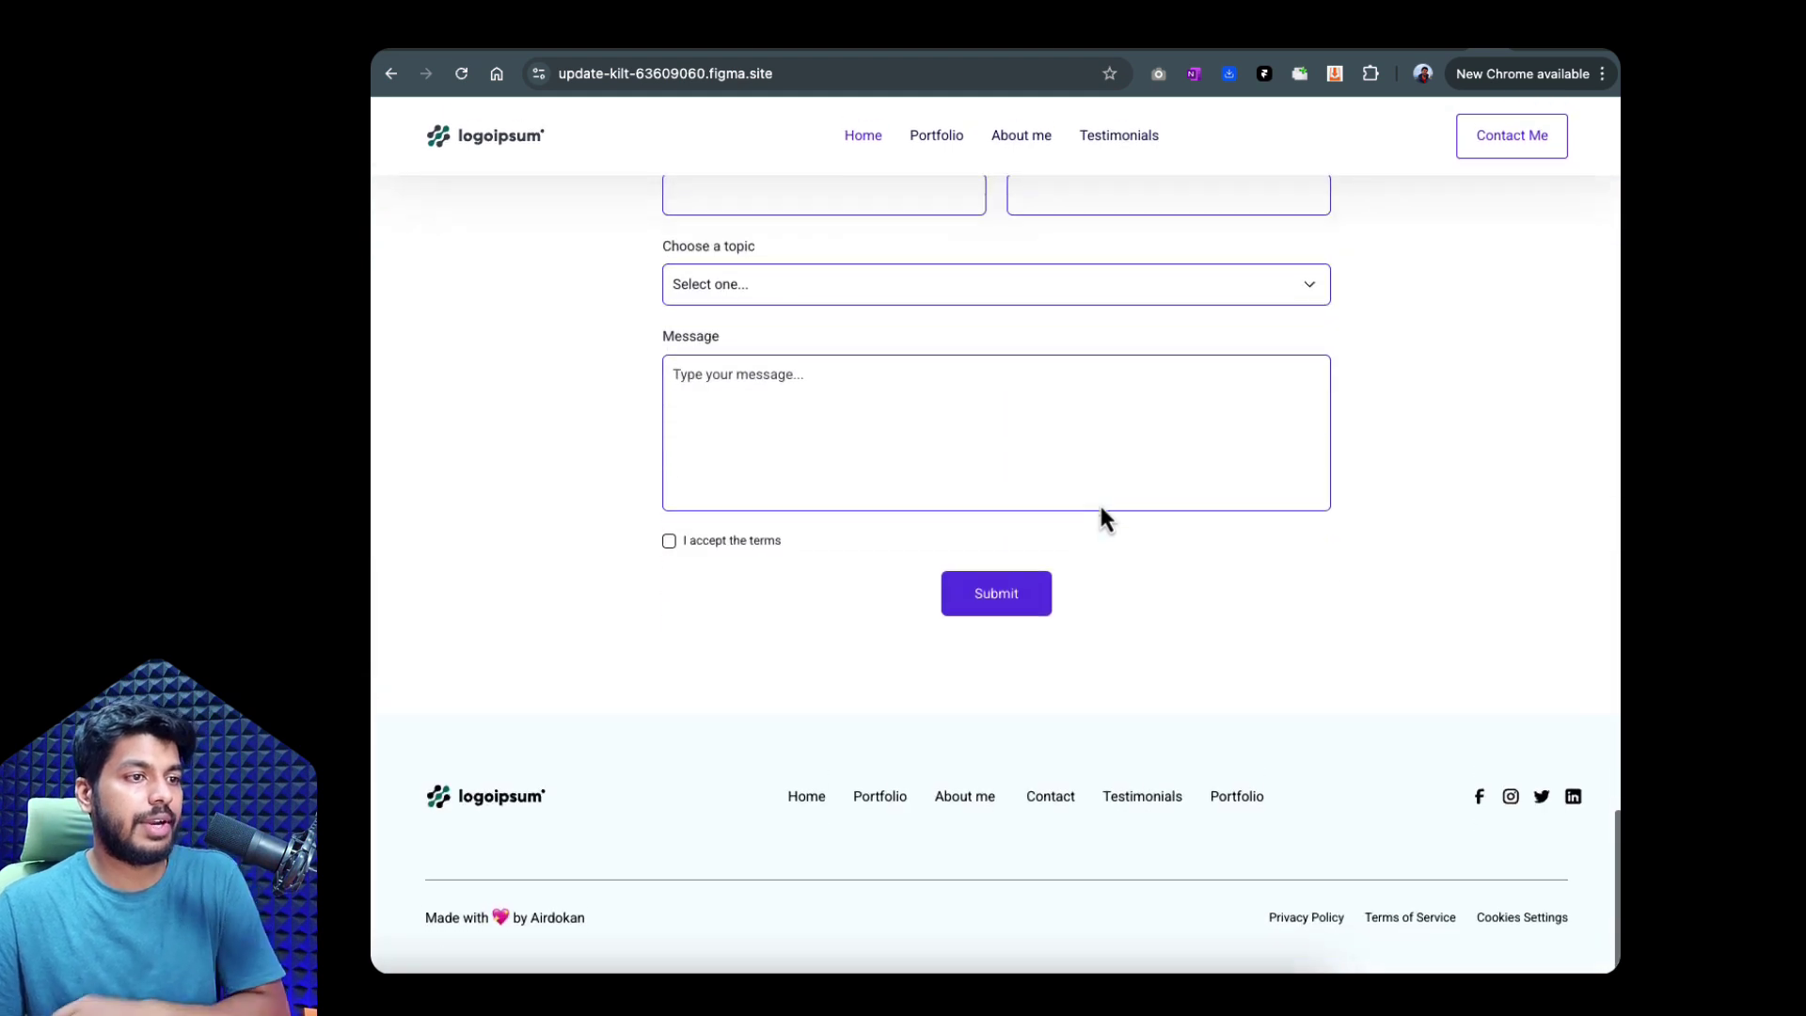
- Inspect the live site in Responsive device emulation, widening the viewport to about 1335 pixels to check the breakpoints
key(super+alt+i)
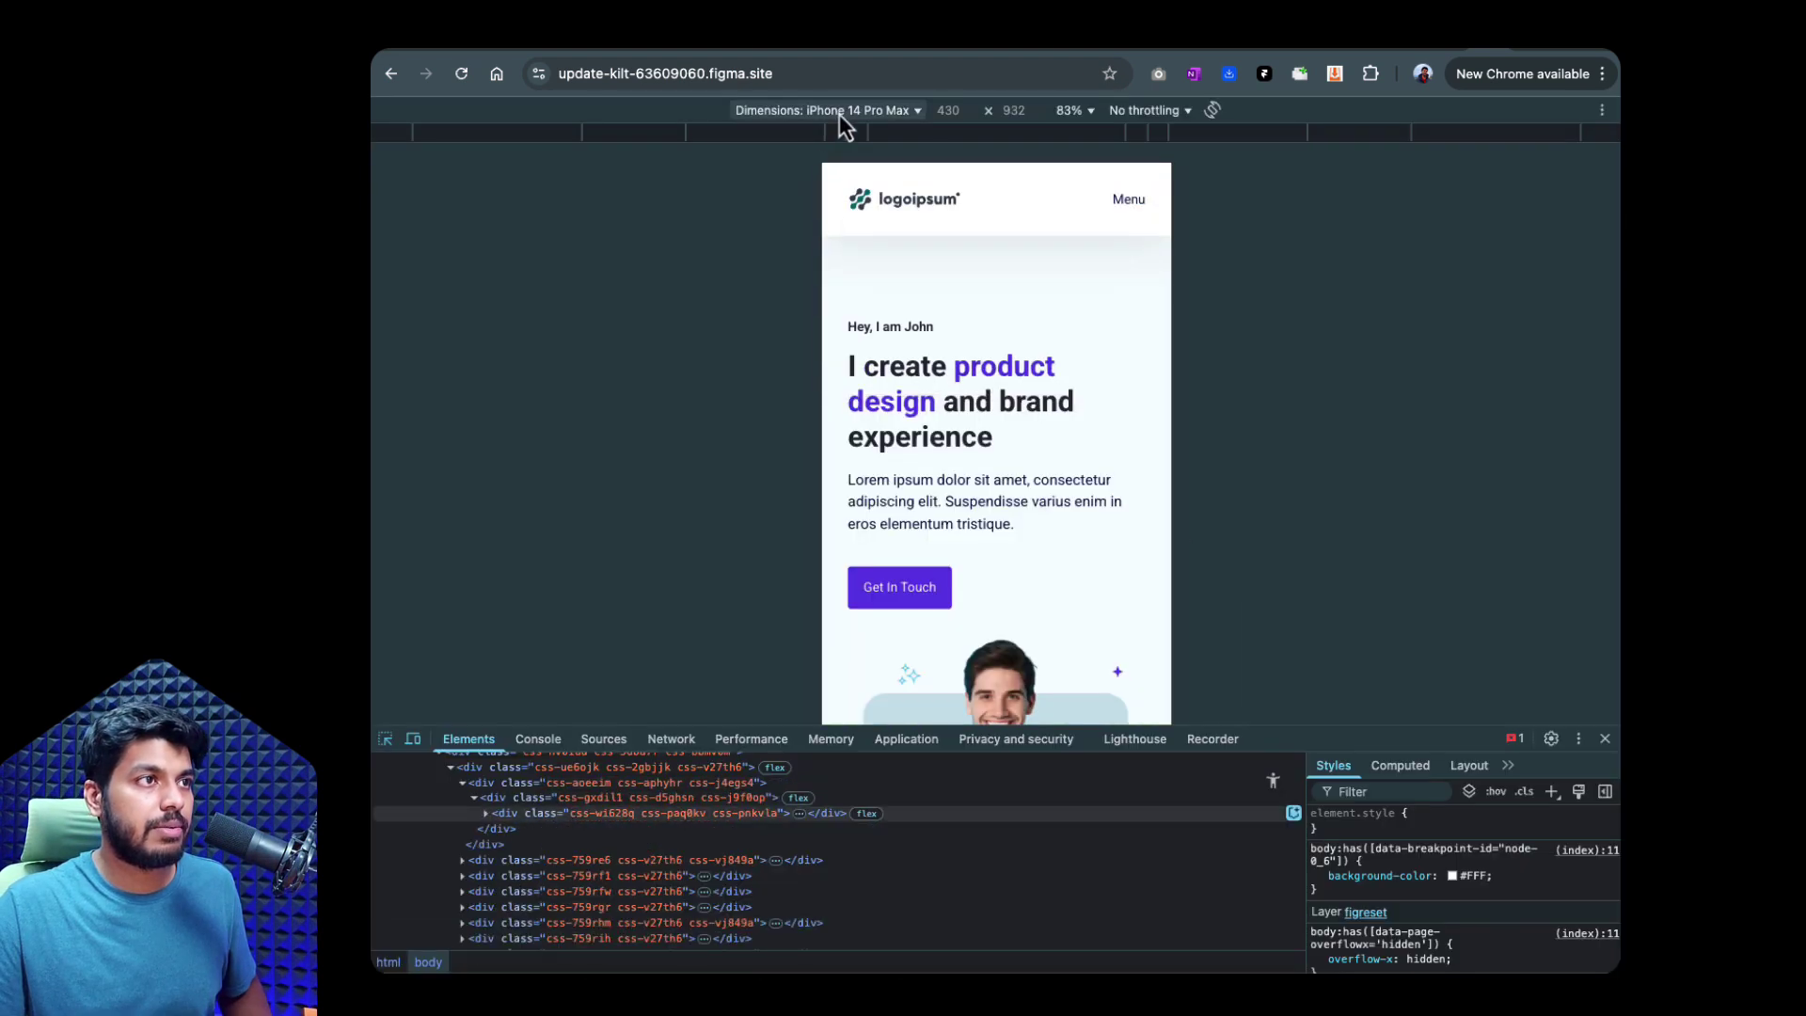
click(840, 117)
click(845, 138)
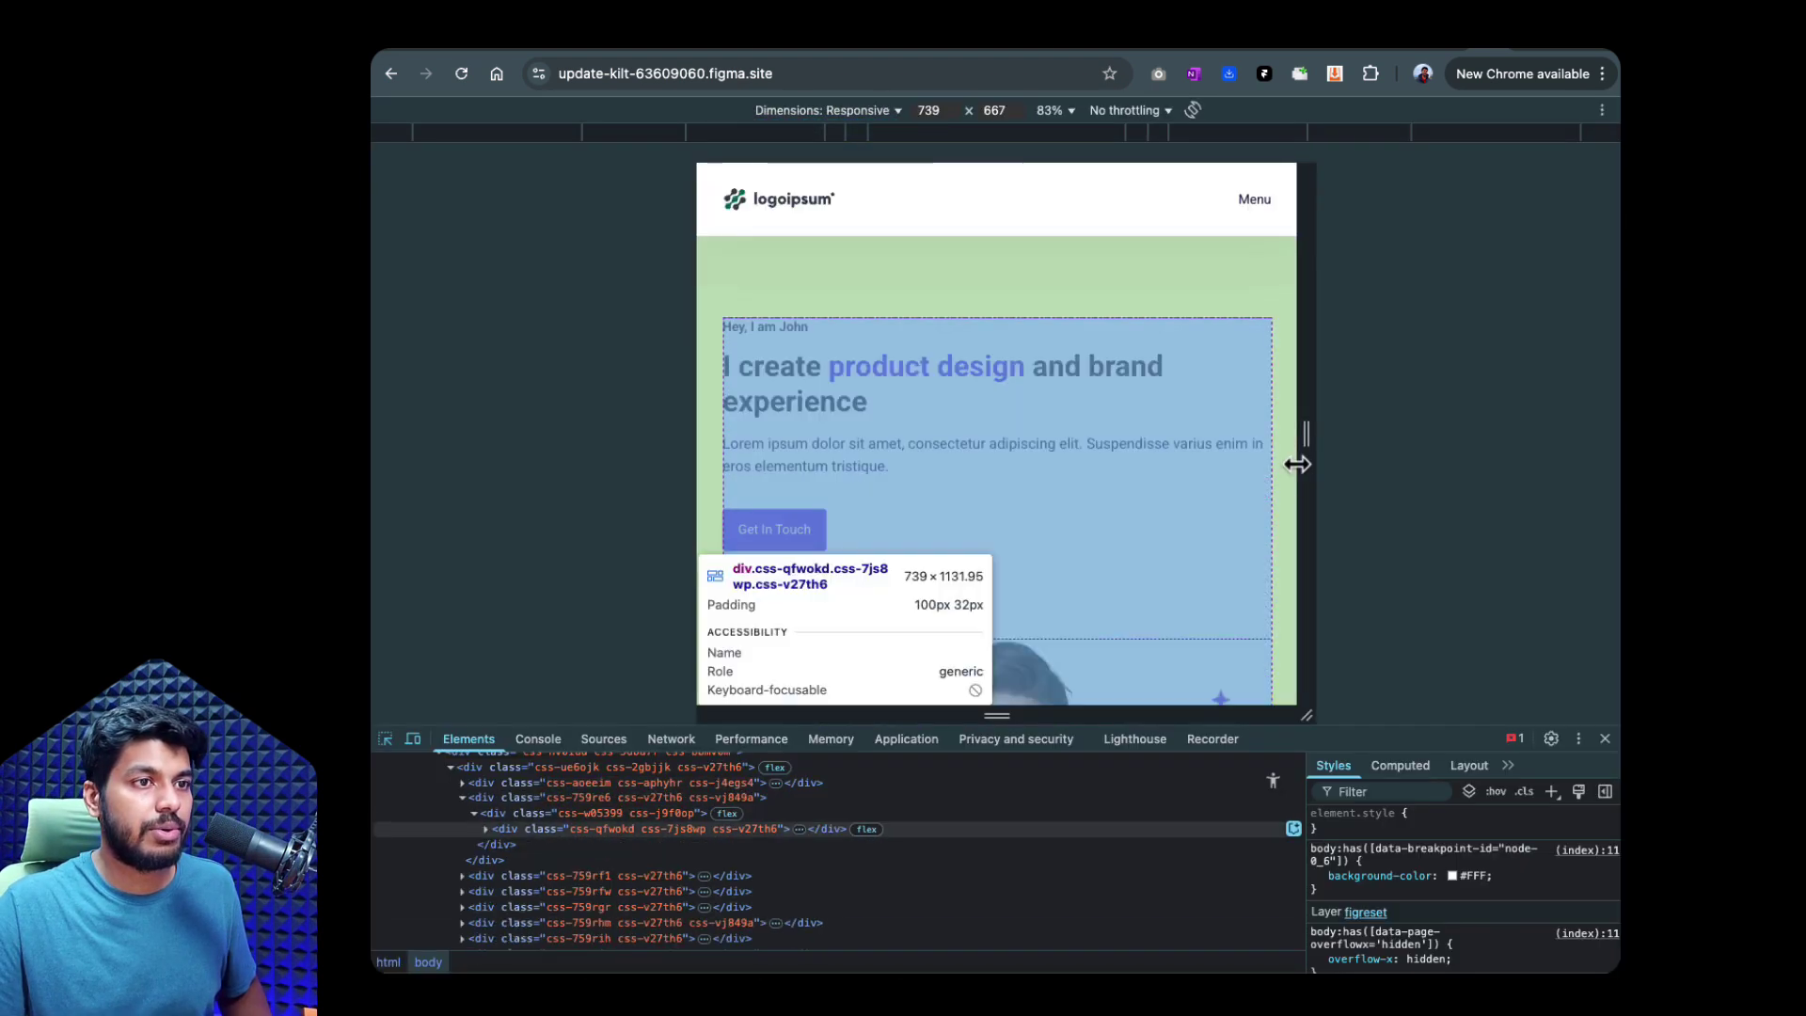
drag(1313, 442, 1548, 395)
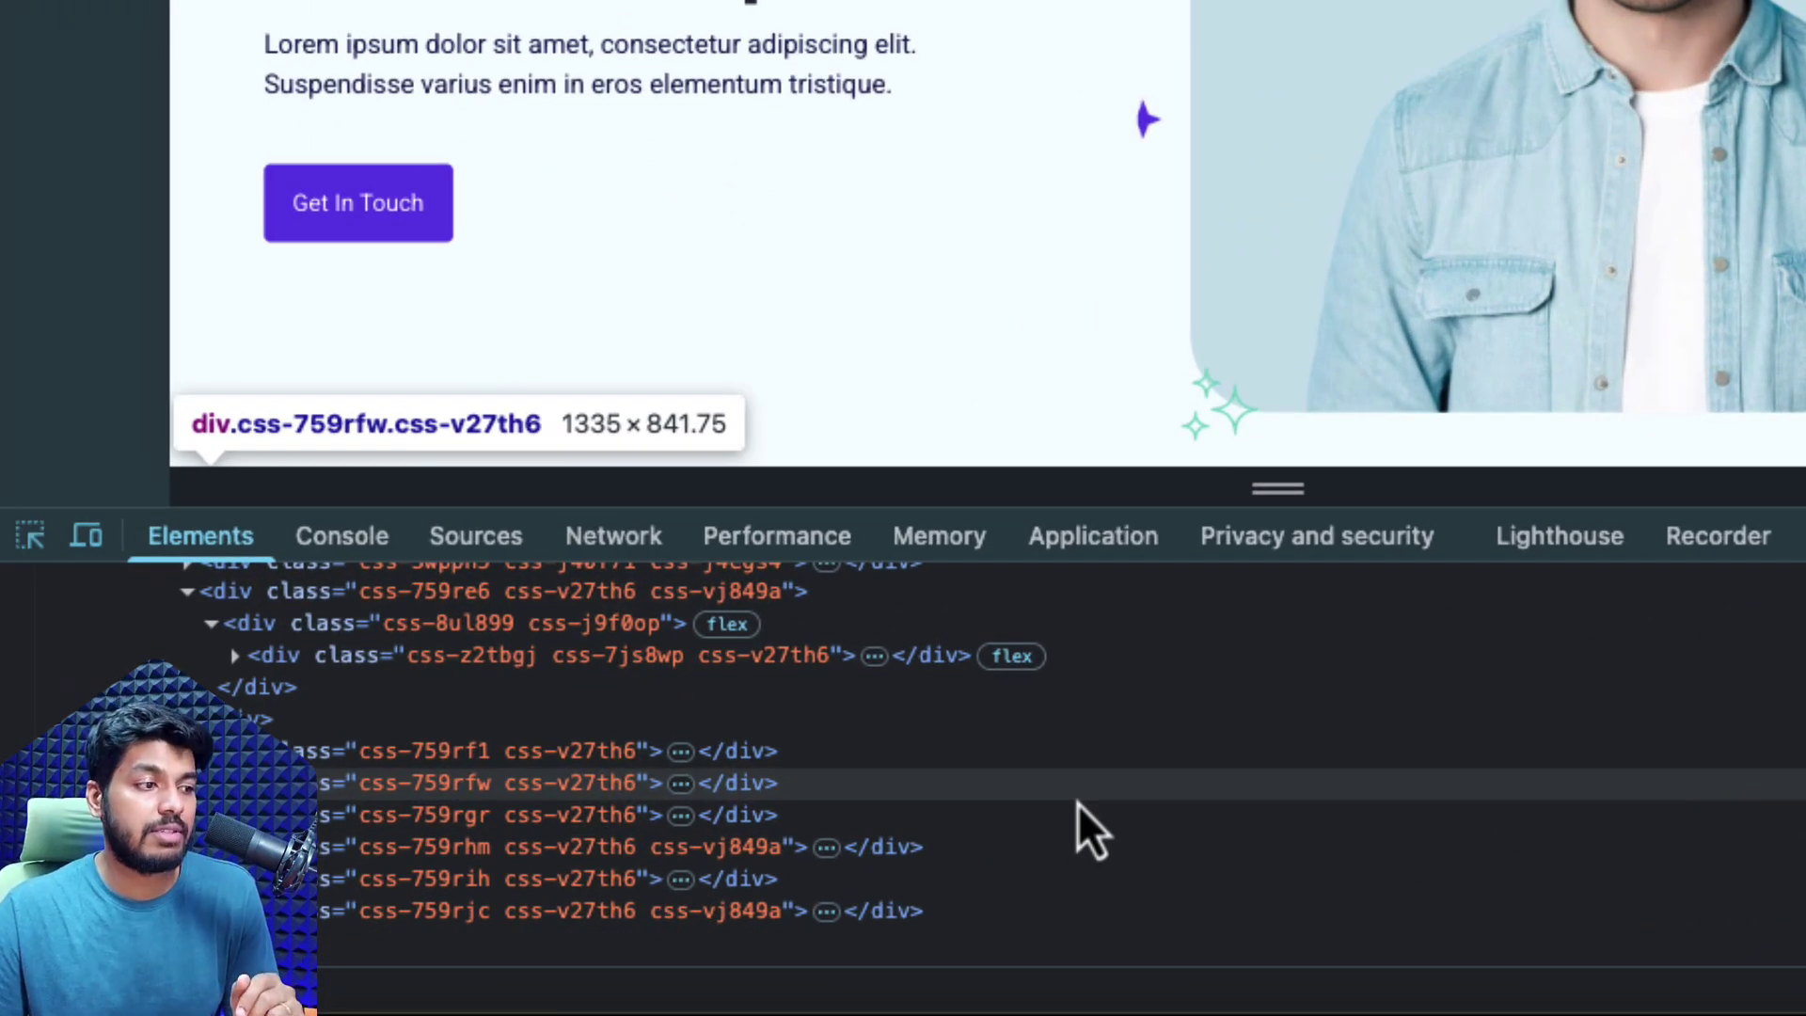
- Expand the nested div elements of the header in the page markup to examine the generated code structure
scroll(1078, 828, up, 5)
scroll(1080, 805, down, 4)
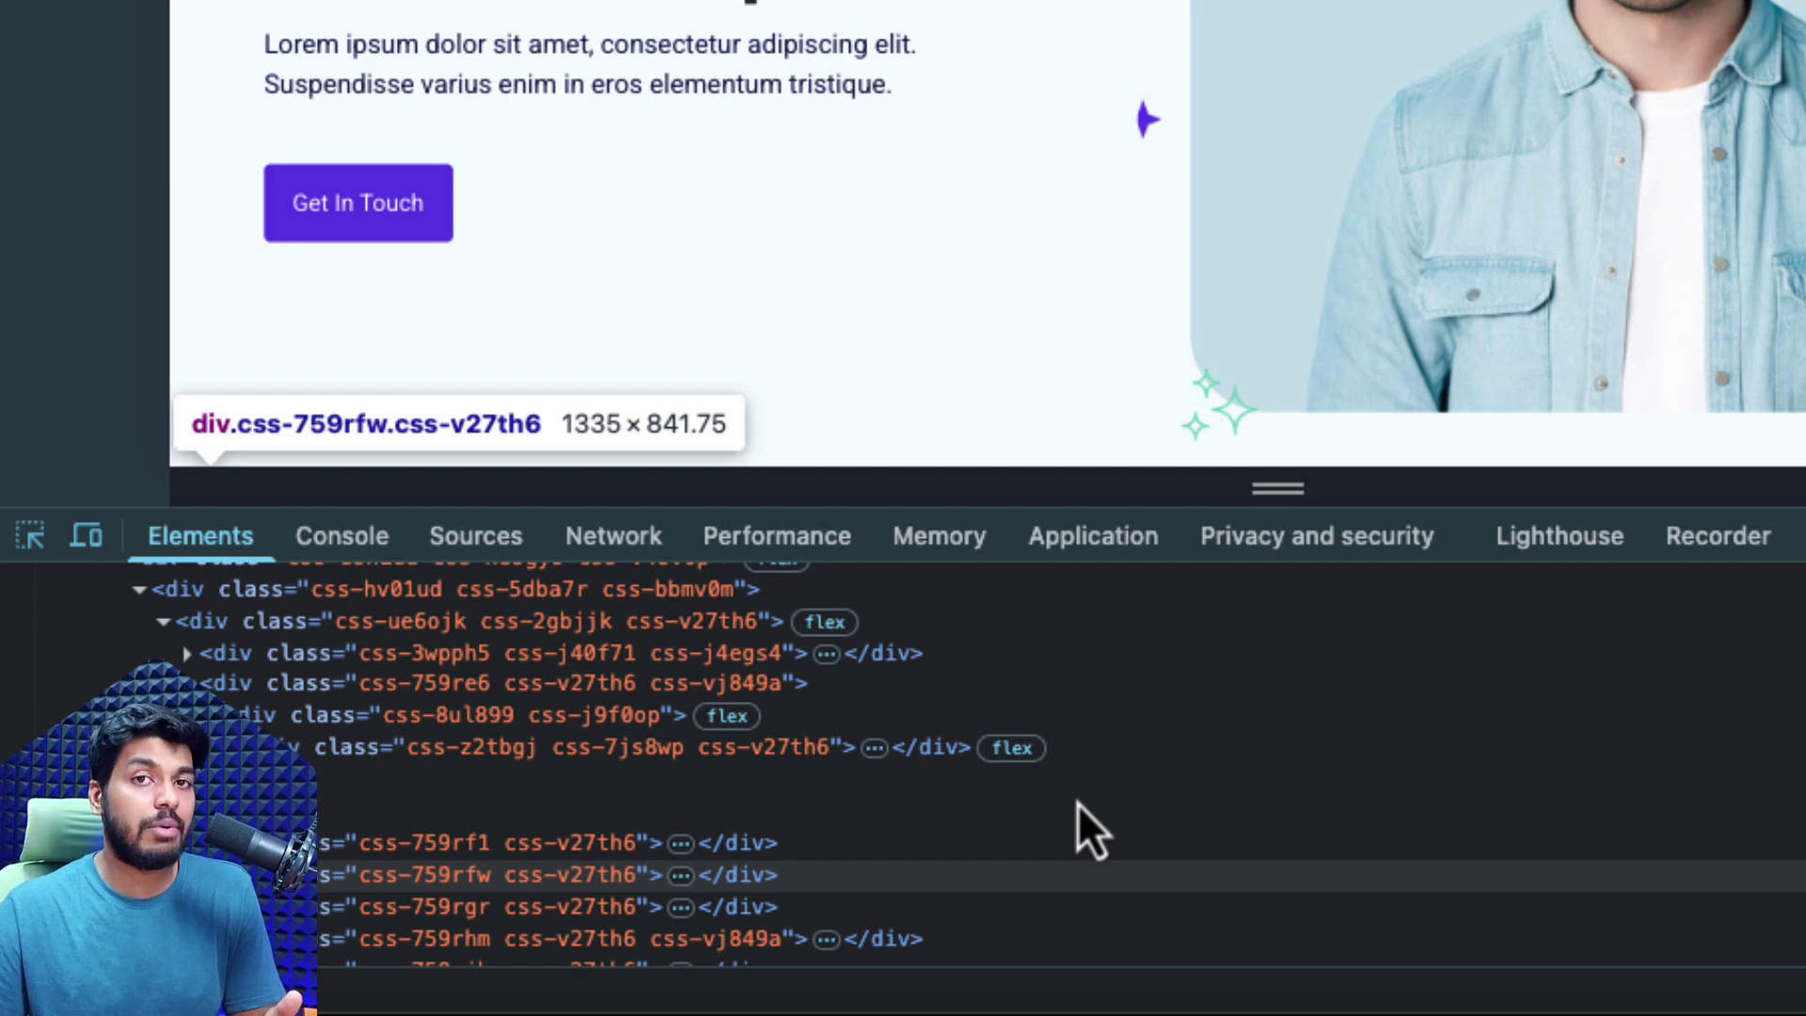
scroll(1078, 803, down, 2)
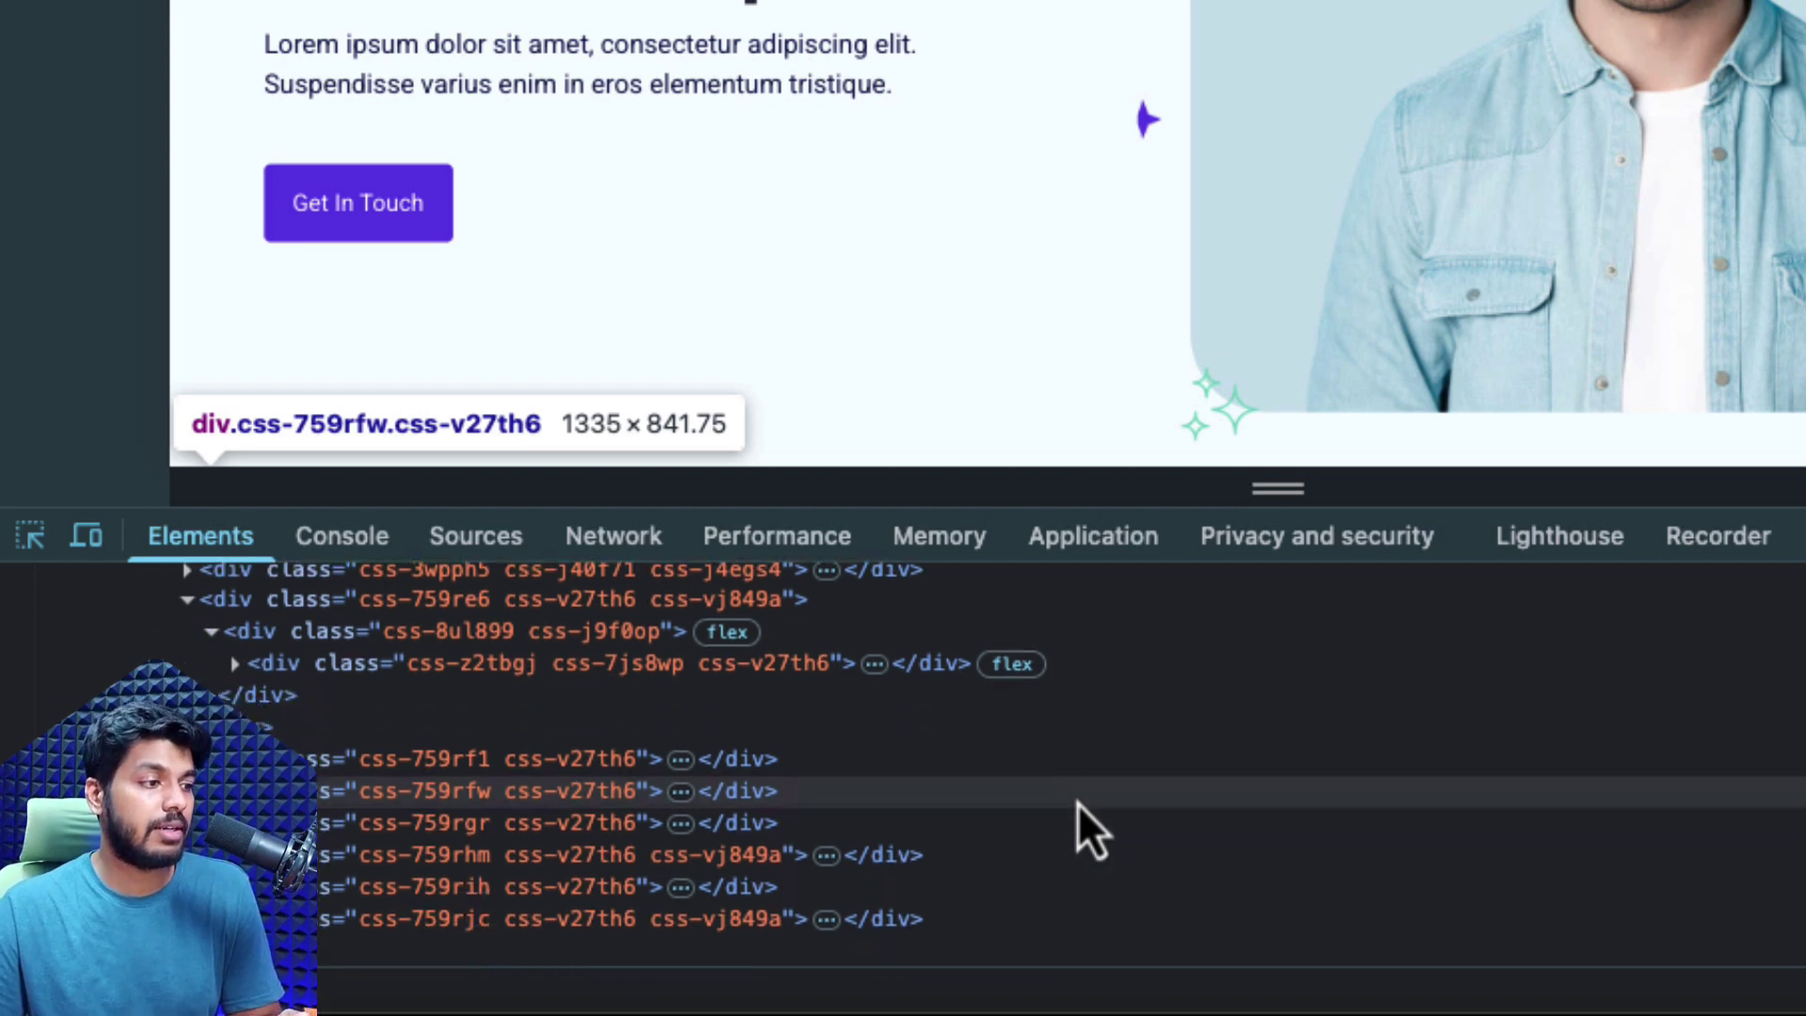
click(235, 664)
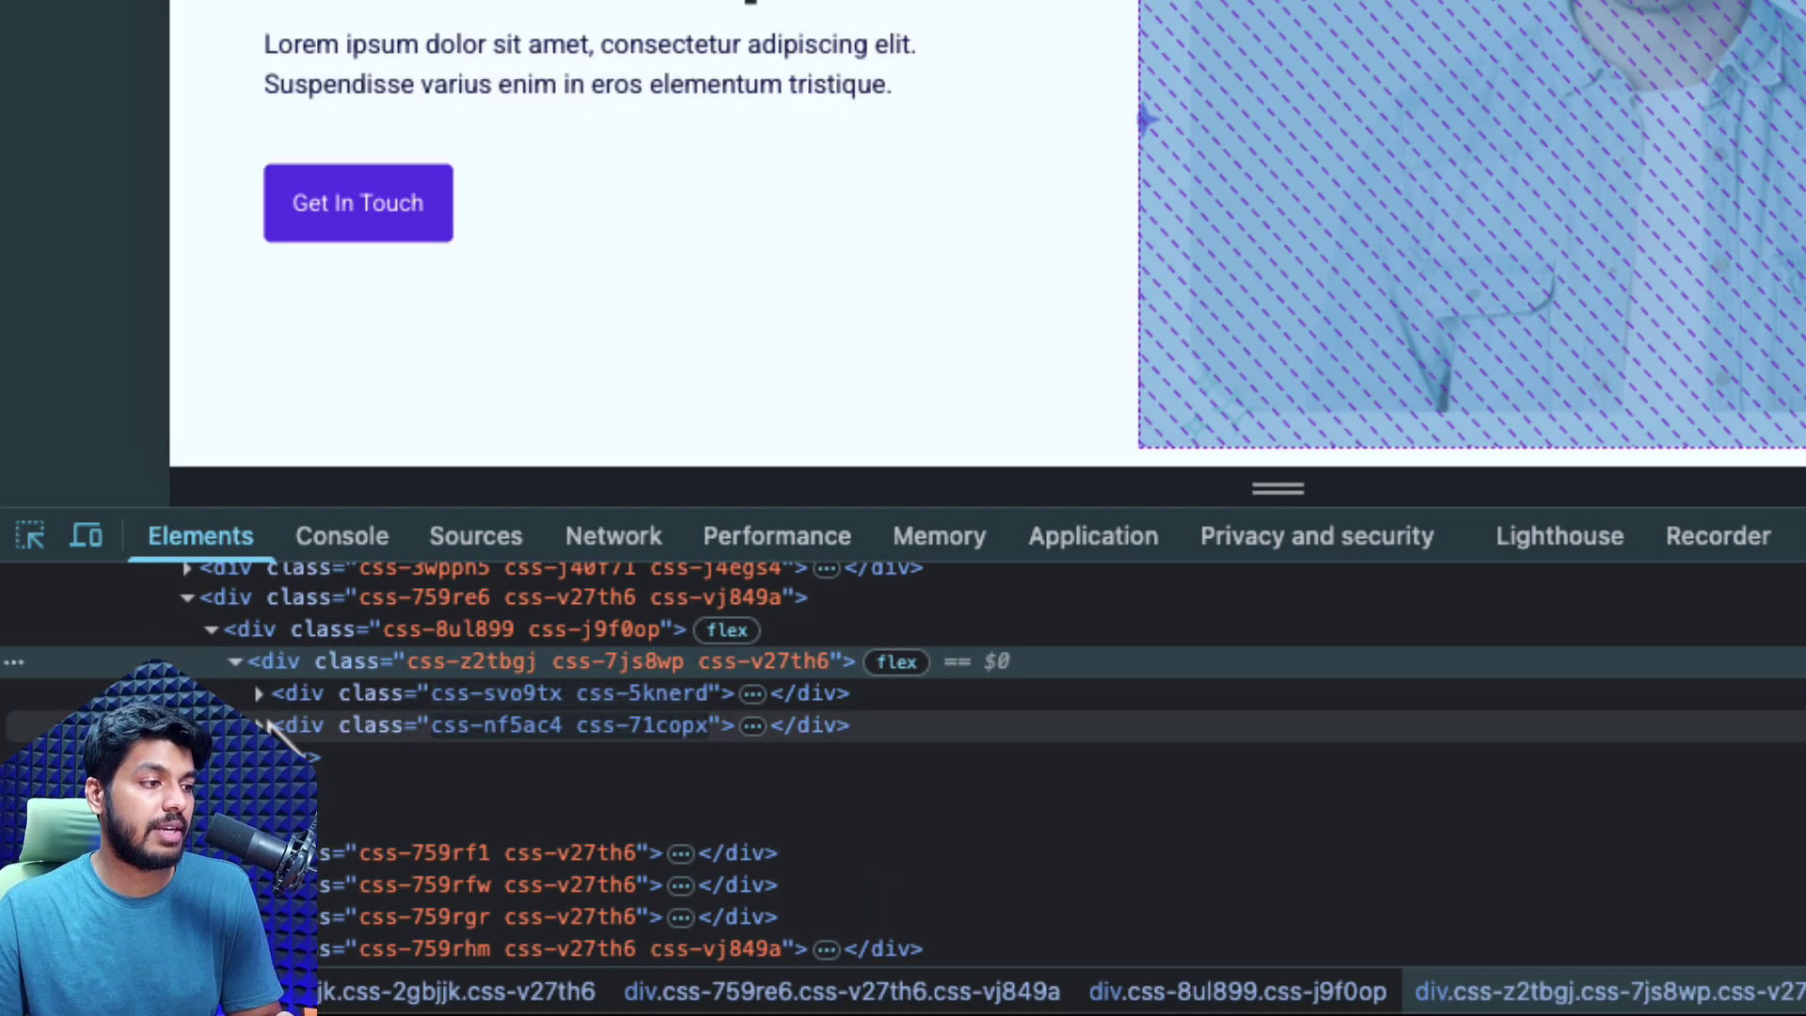
click(260, 694)
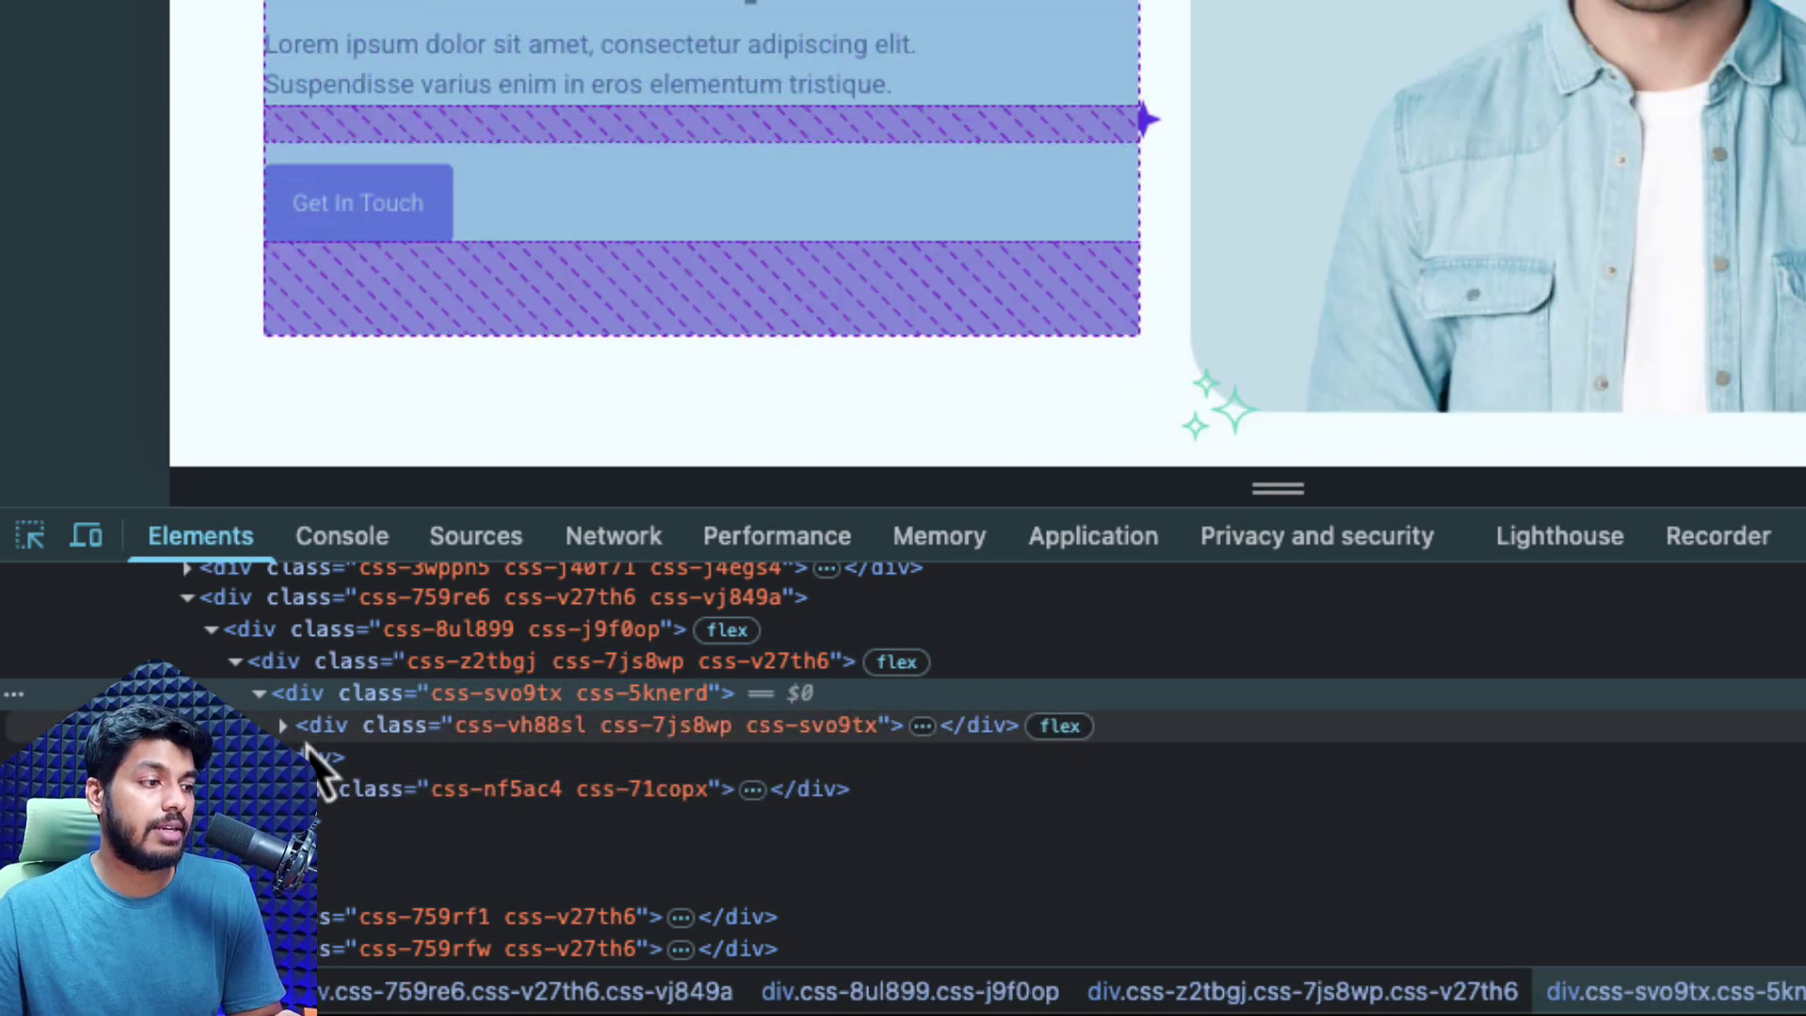
click(283, 727)
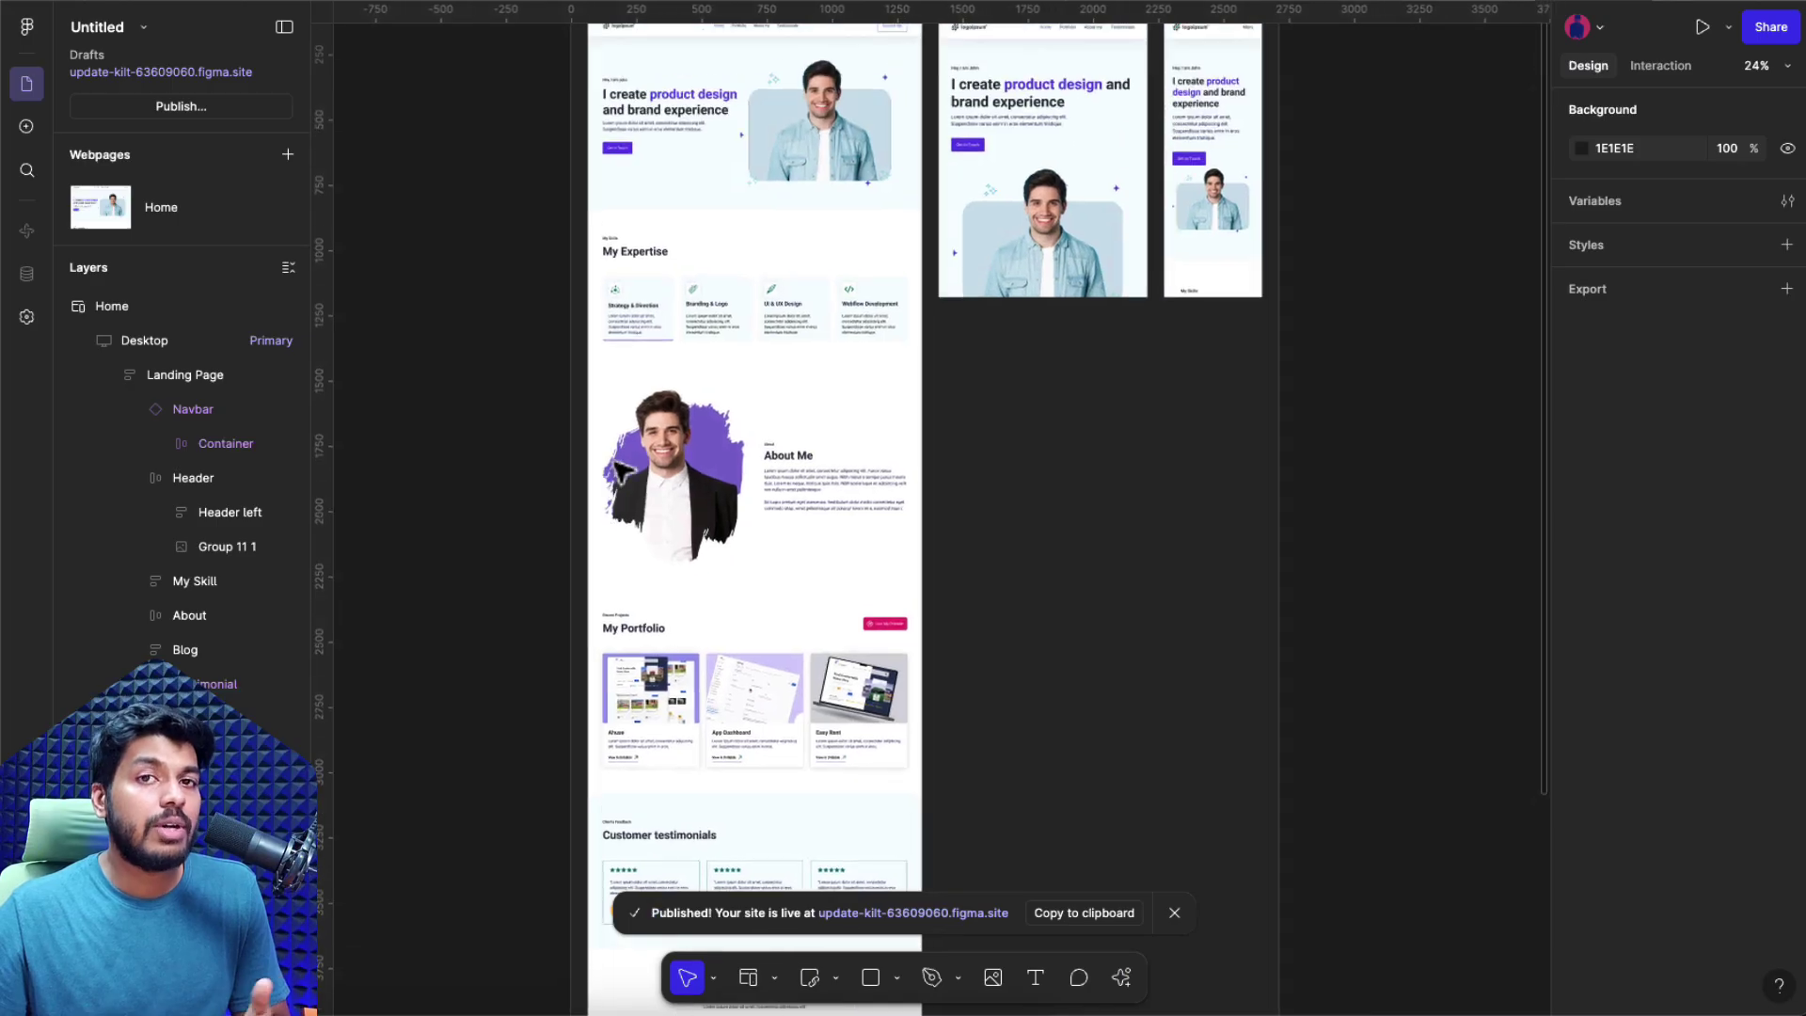
- Switch back to Figma, insert an embed in the Desktop My Skill section below the cards, and enlarge it to about 1166 × 778
click(810, 977)
scroll(799, 245, up, 5)
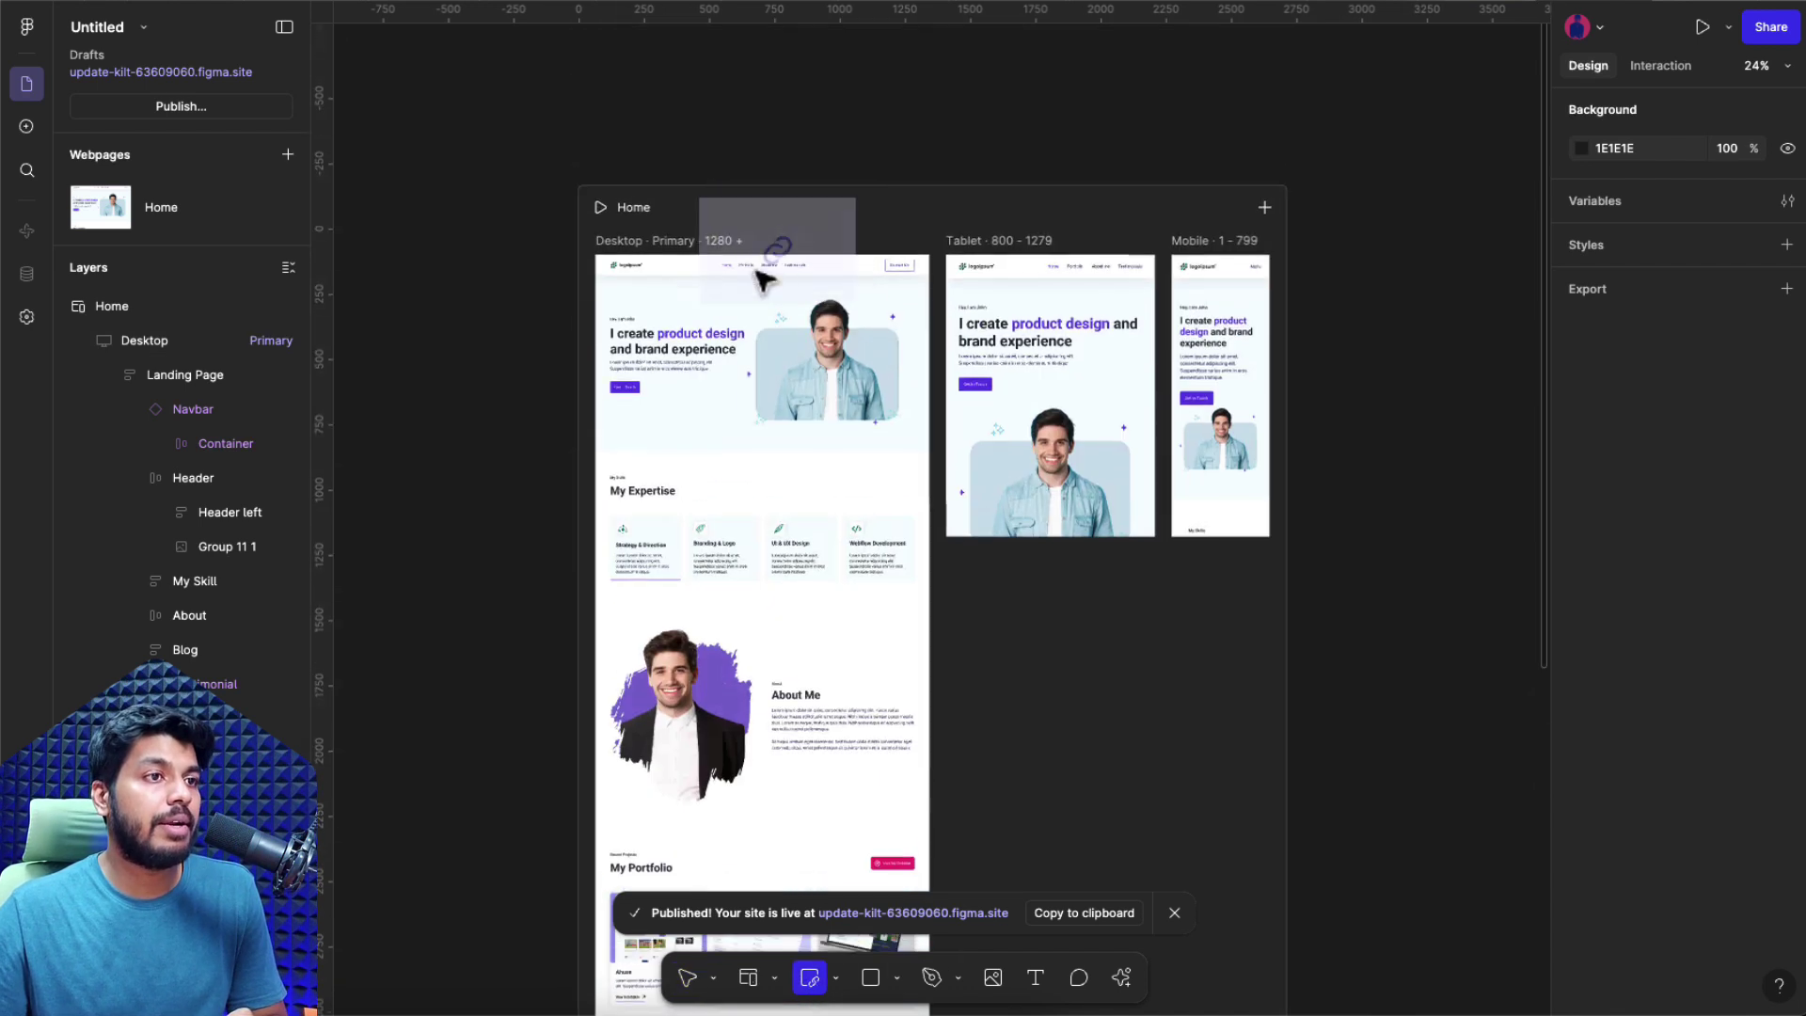
click(670, 450)
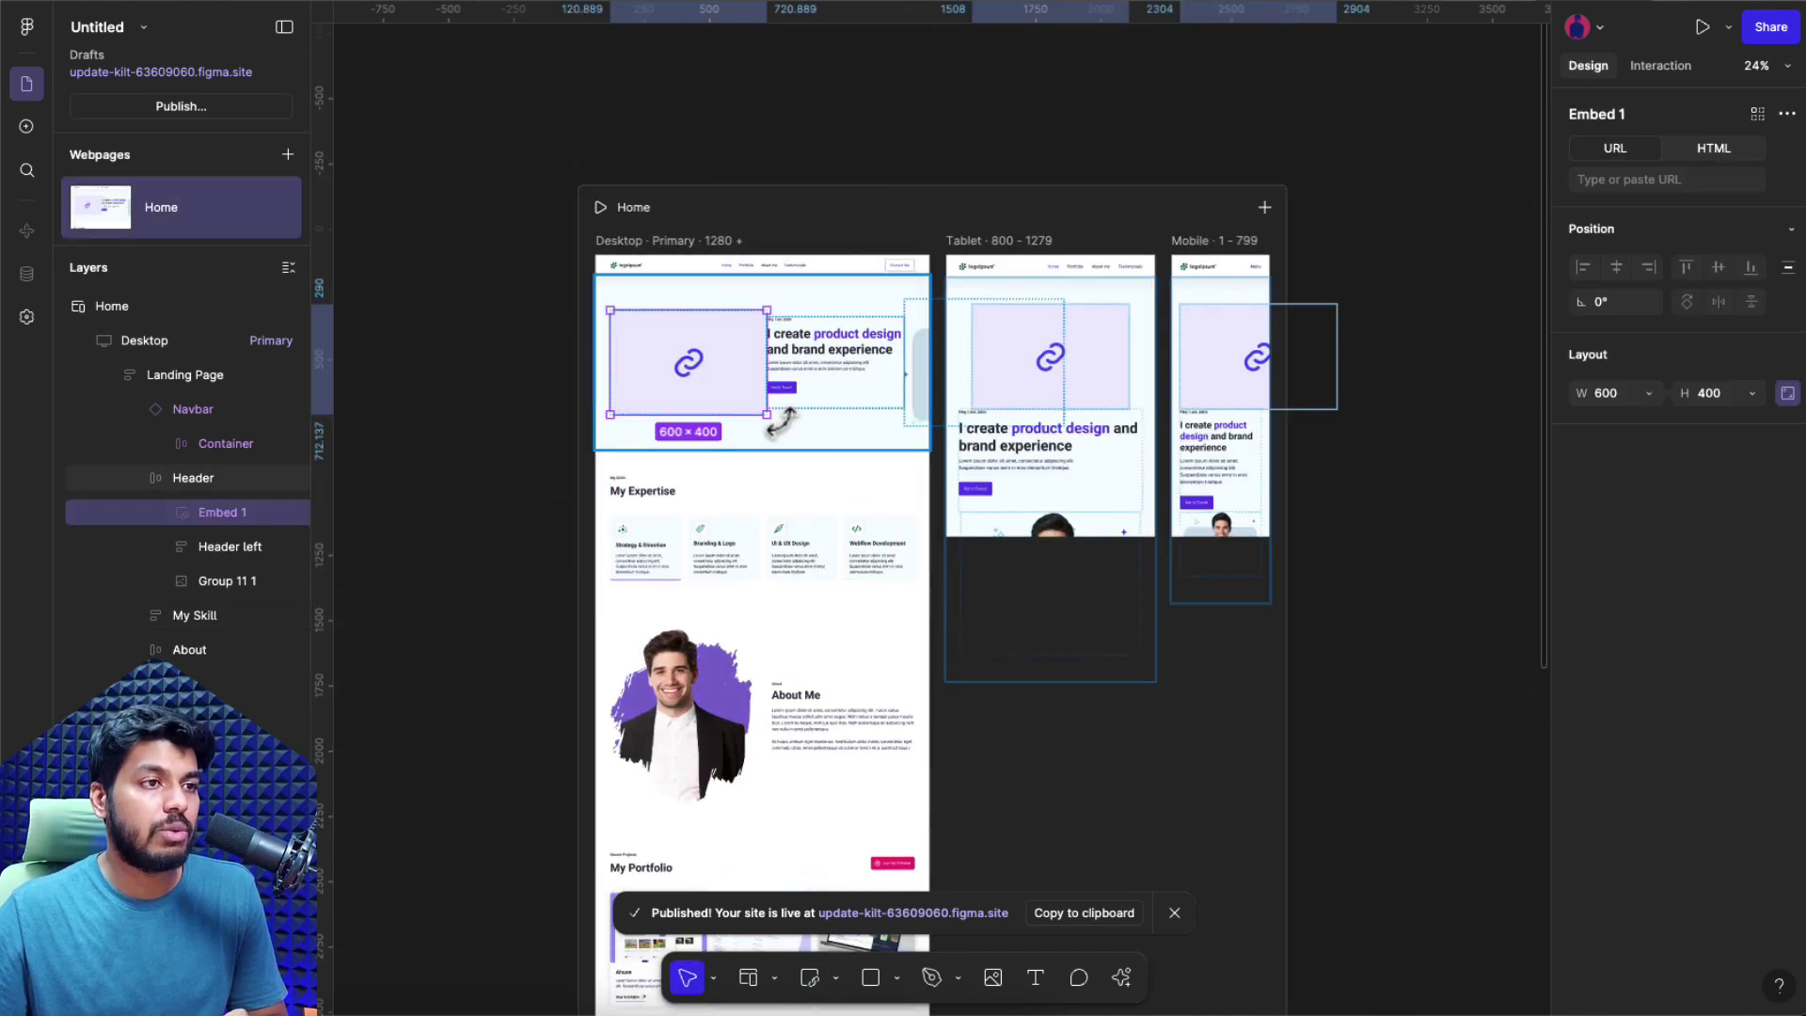
drag(693, 371, 670, 565)
drag(860, 664, 914, 662)
key(Escape)
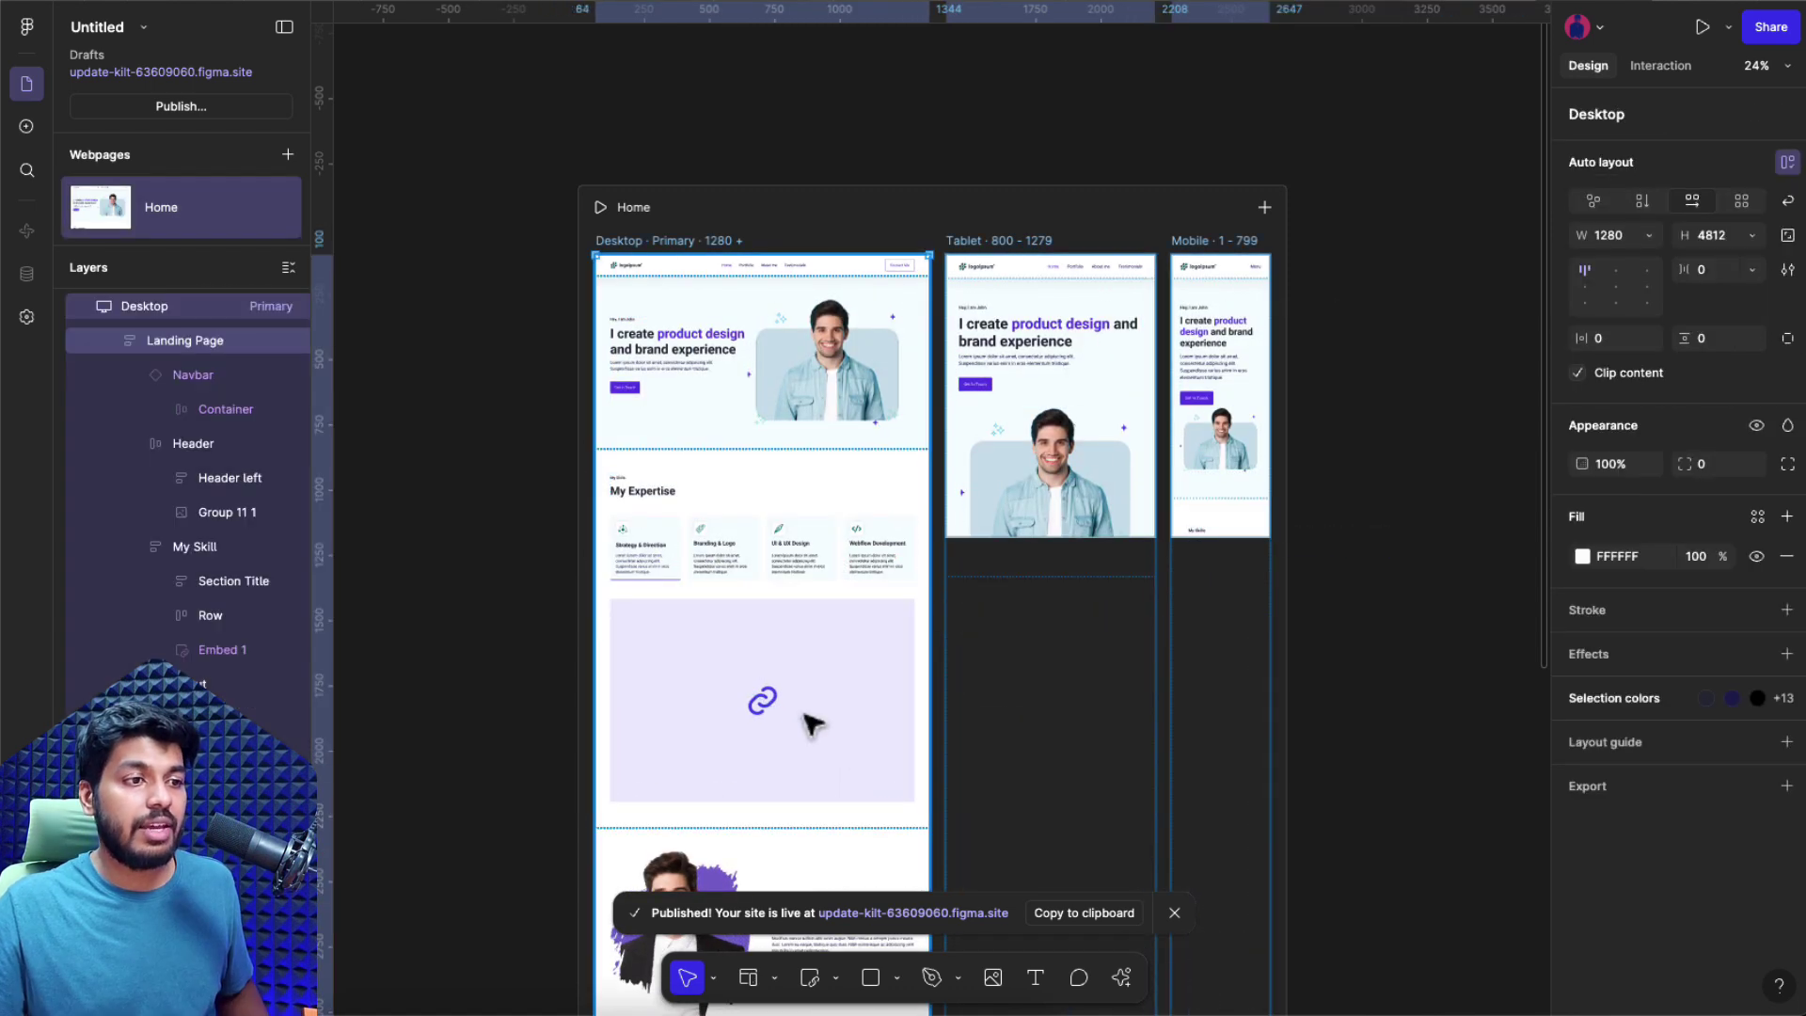
- Set the embed in the My Skill section to HTML and paste the Spline iframe code with 100% width and height
click(811, 723)
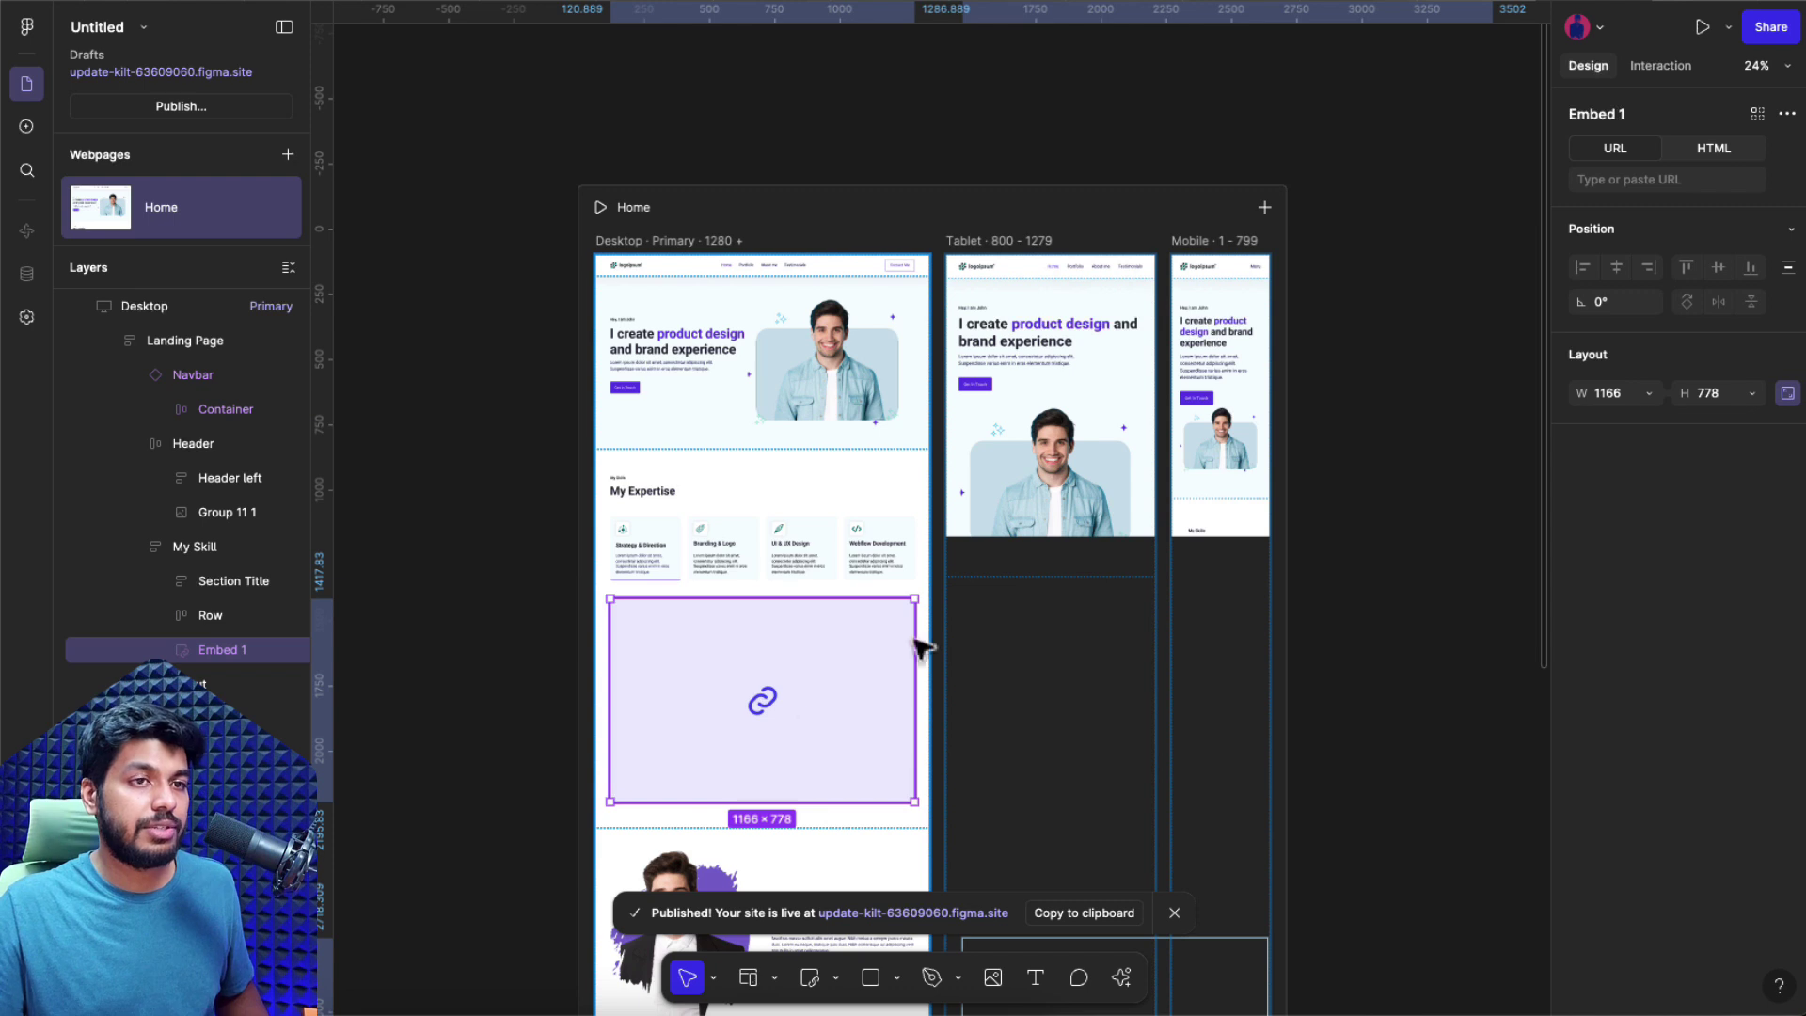
click(1702, 153)
click(1646, 188)
key(ctrl+v)
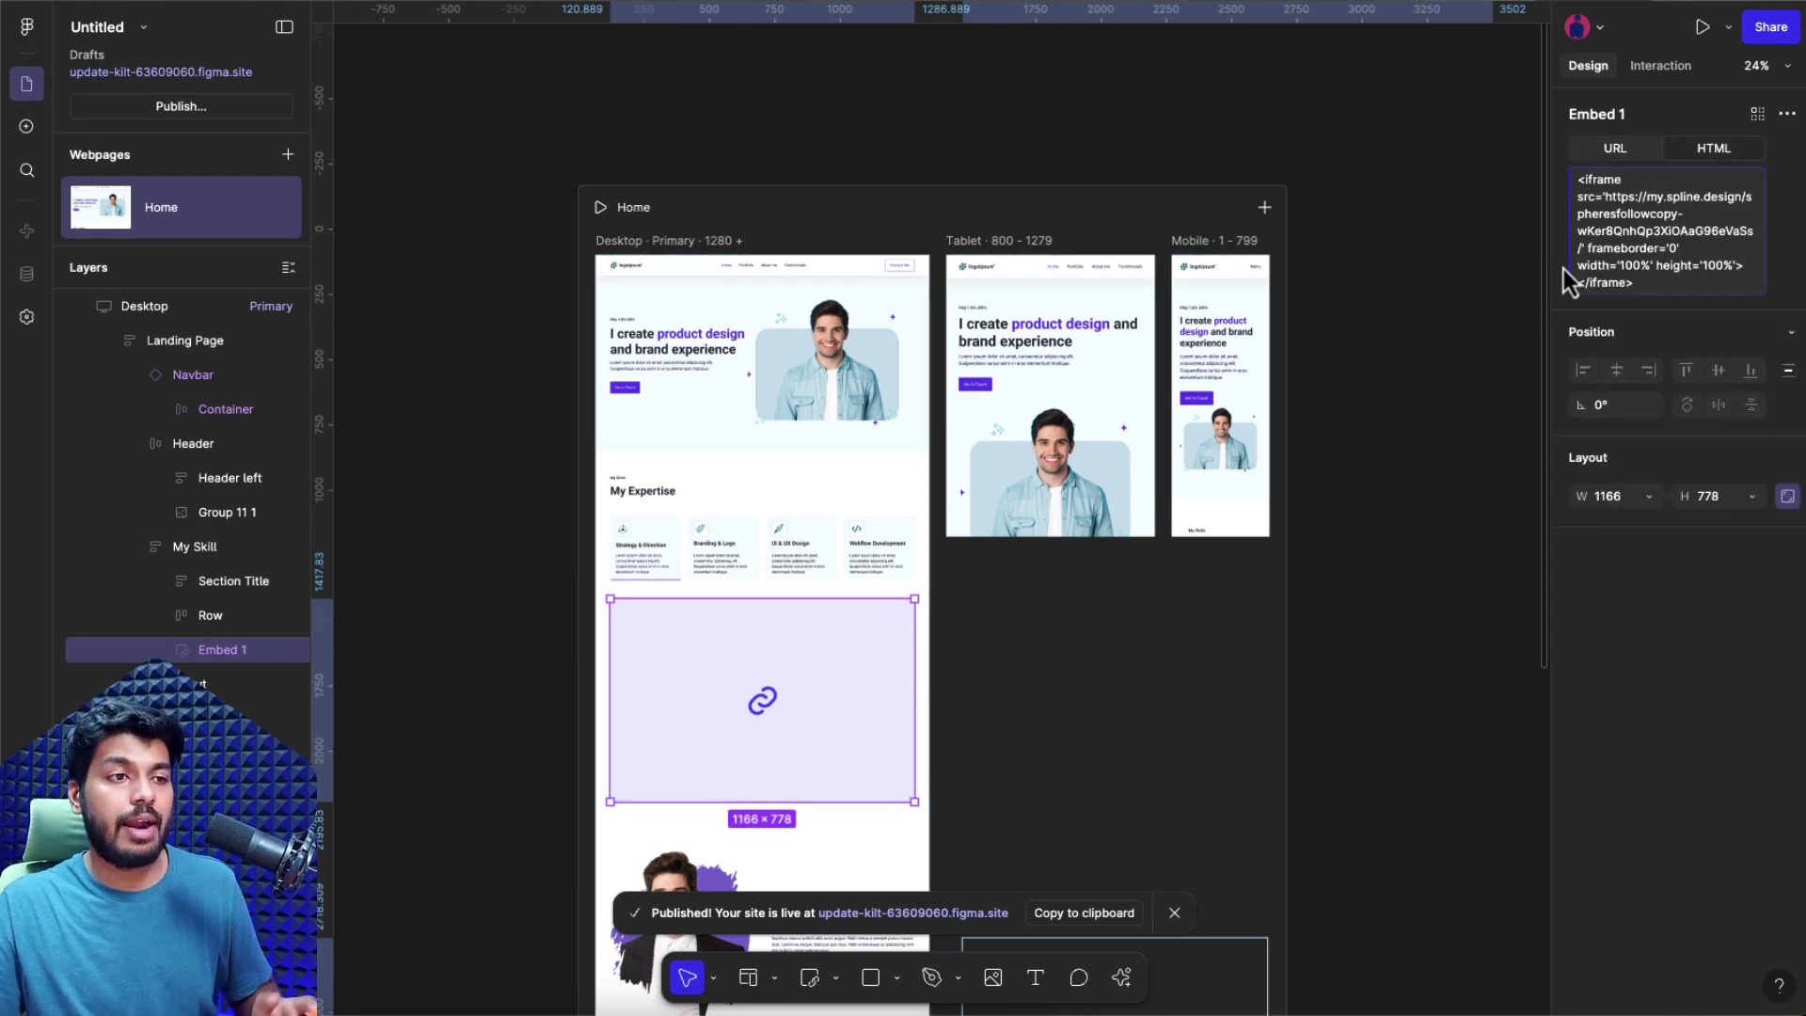
click(1359, 448)
- Preview the Home webpage, check the interactive Spline embed below the skill cards, and return to the editor
click(602, 211)
scroll(1002, 559, down, 8)
scroll(605, 513, up, 2)
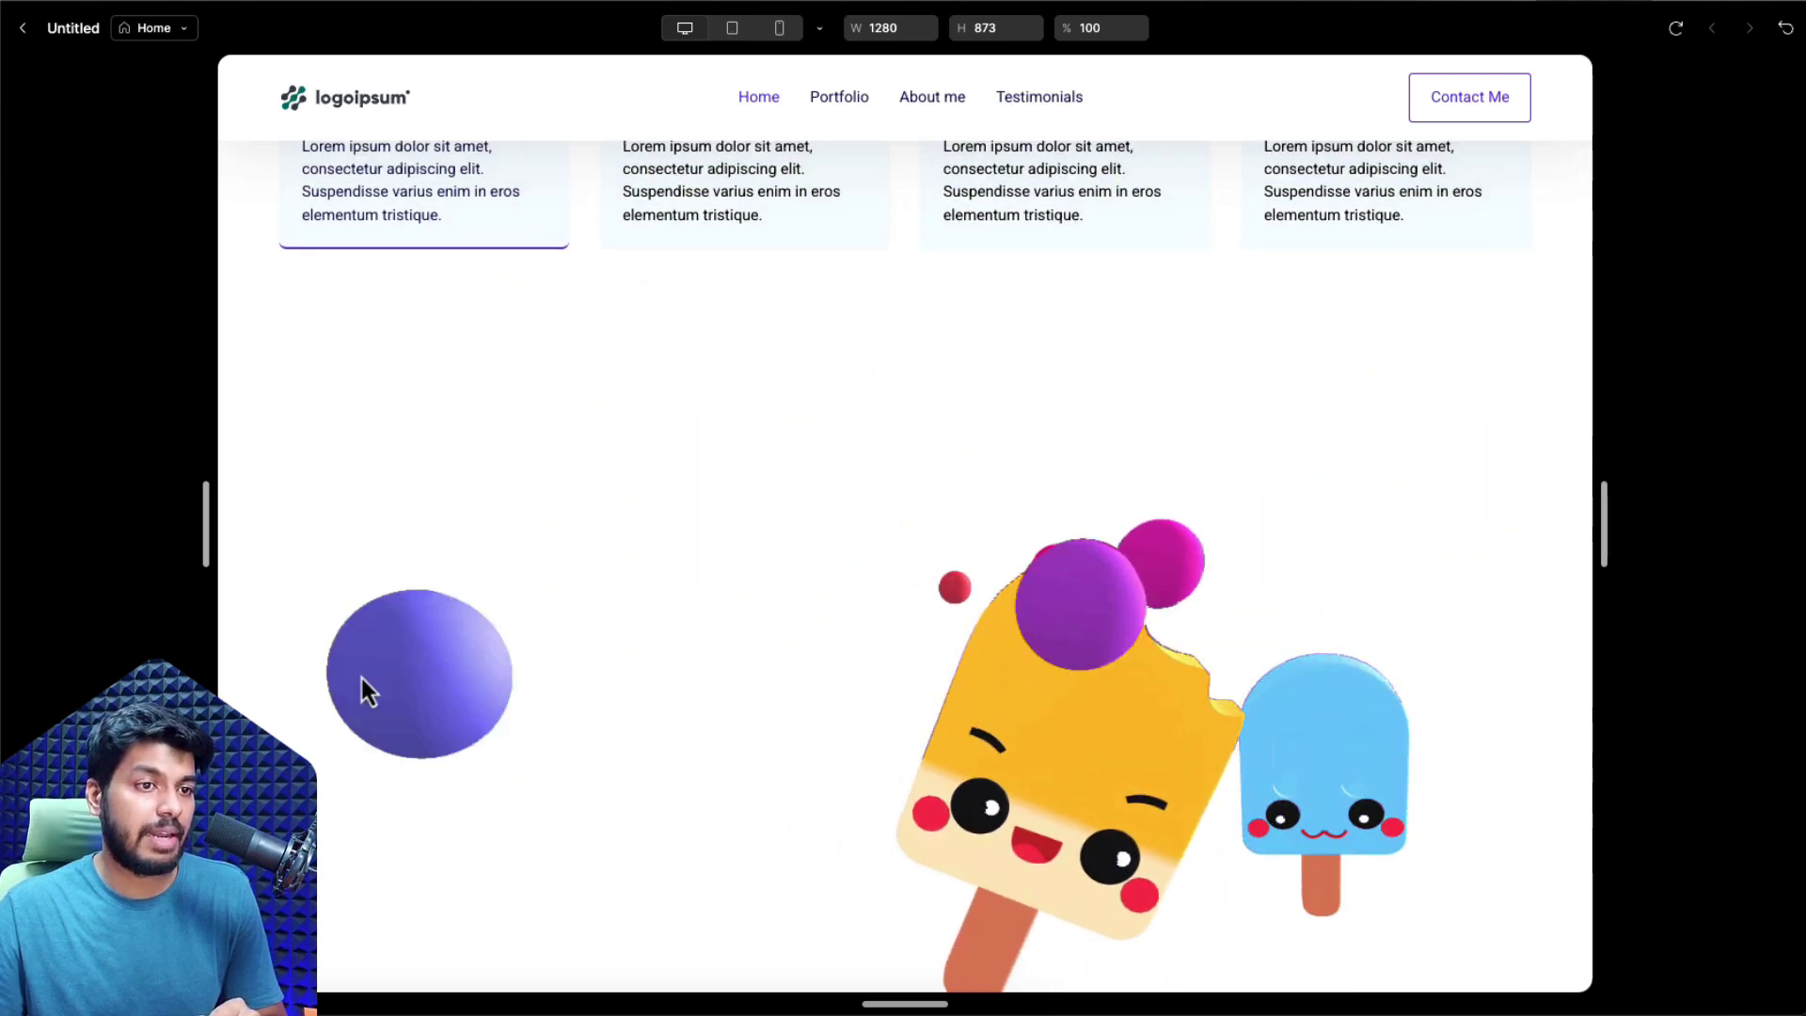
click(20, 30)
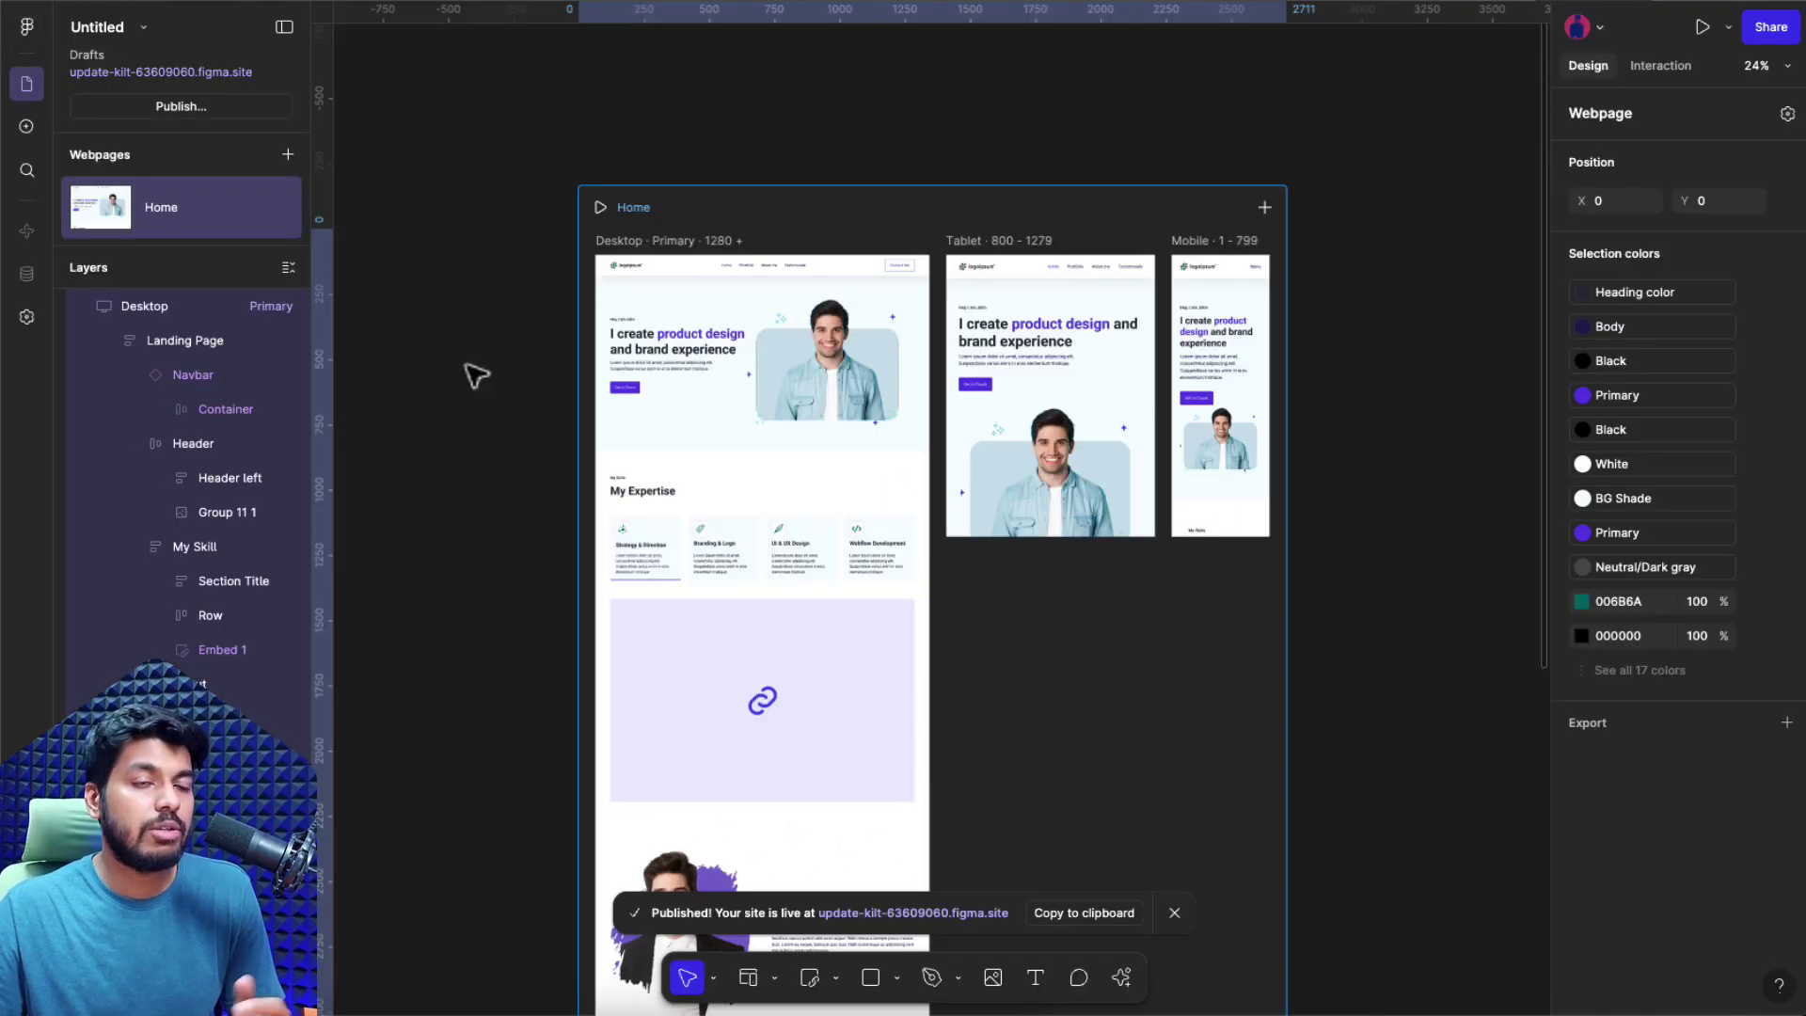